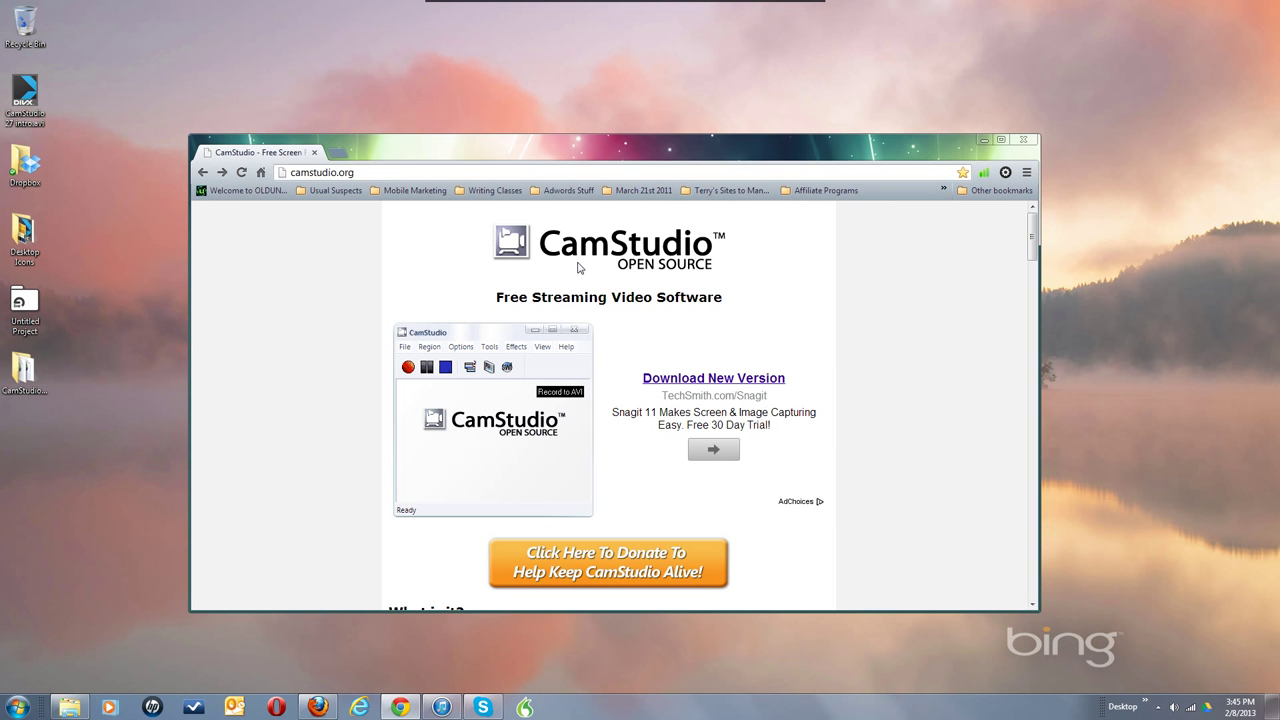
- Scroll the camstudio.org home page down to the 'What is it?' description
scroll(768, 328, down, 2)
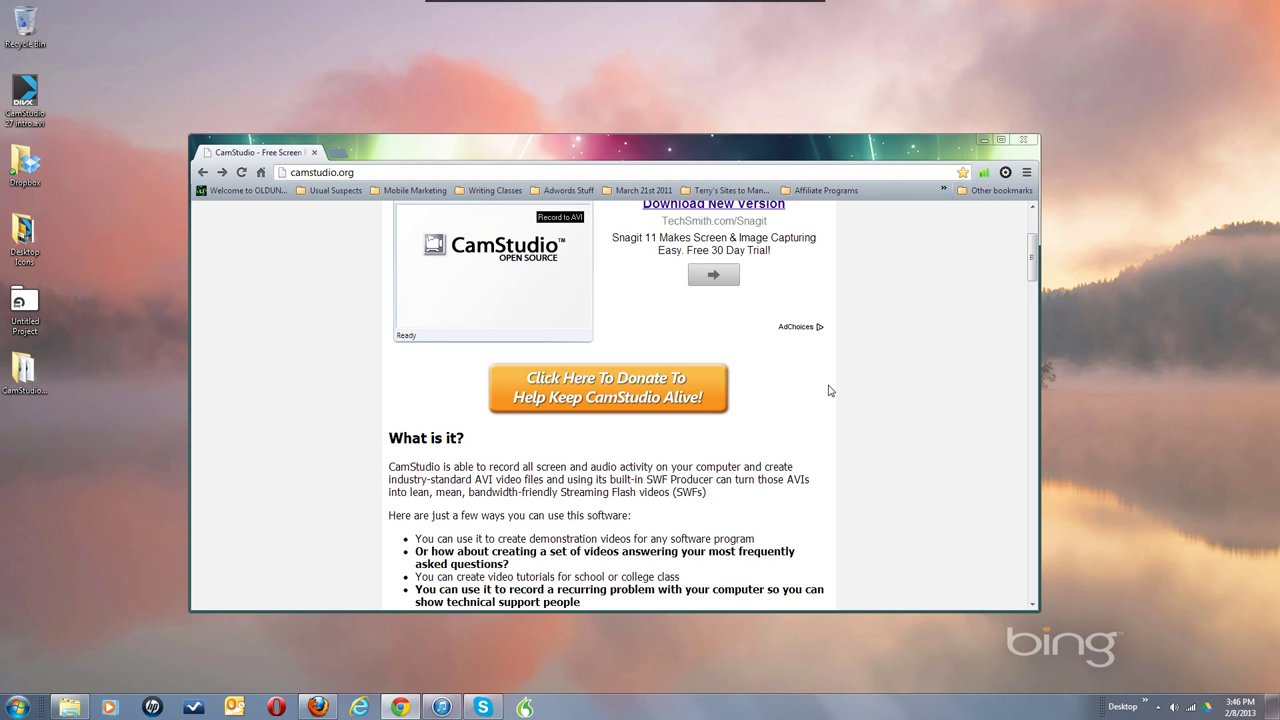
- Scroll down to the Download Links for CamStudio 2.7 and Lossless Codec v1.5
scroll(828, 391, down, 2)
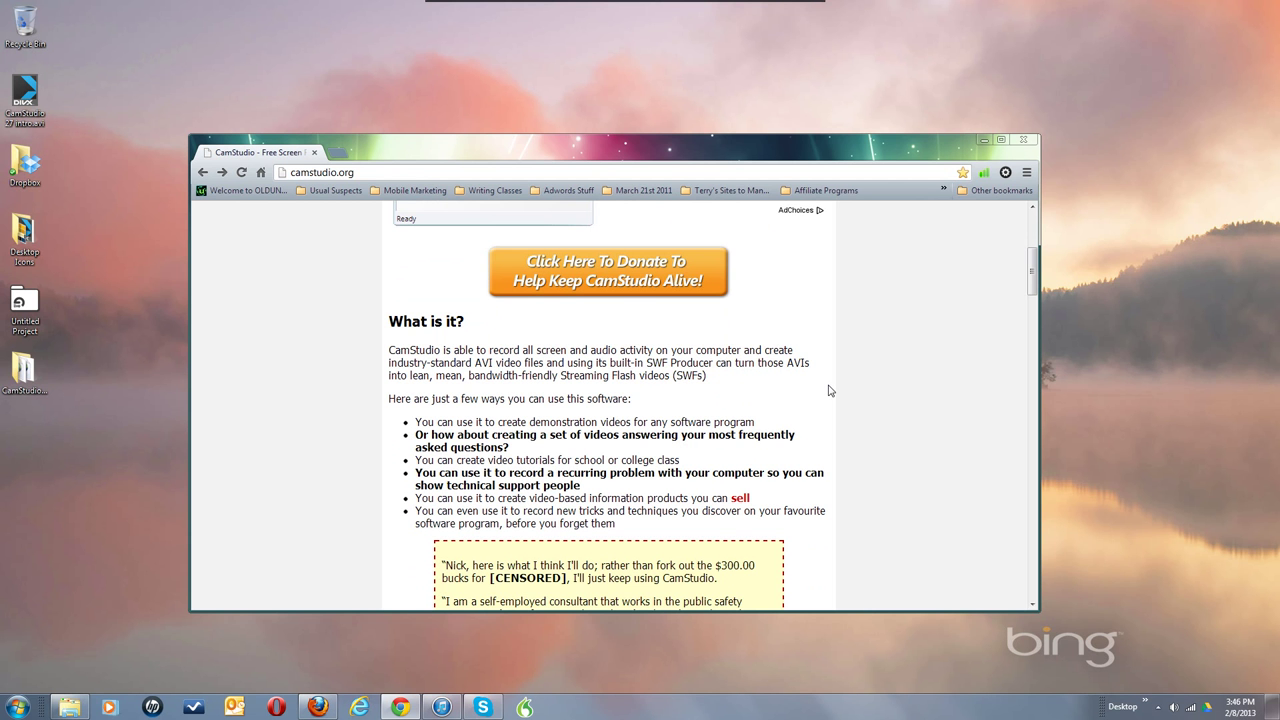
scroll(828, 391, down, 4)
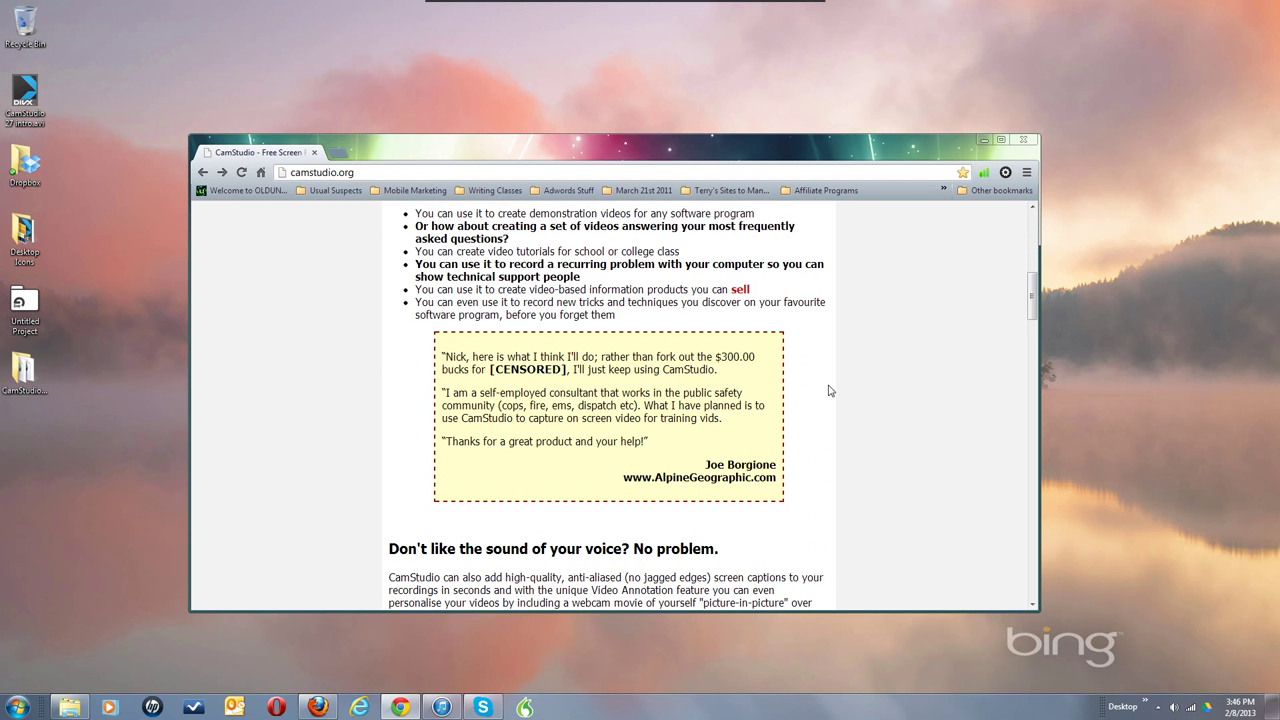
scroll(828, 391, down, 6)
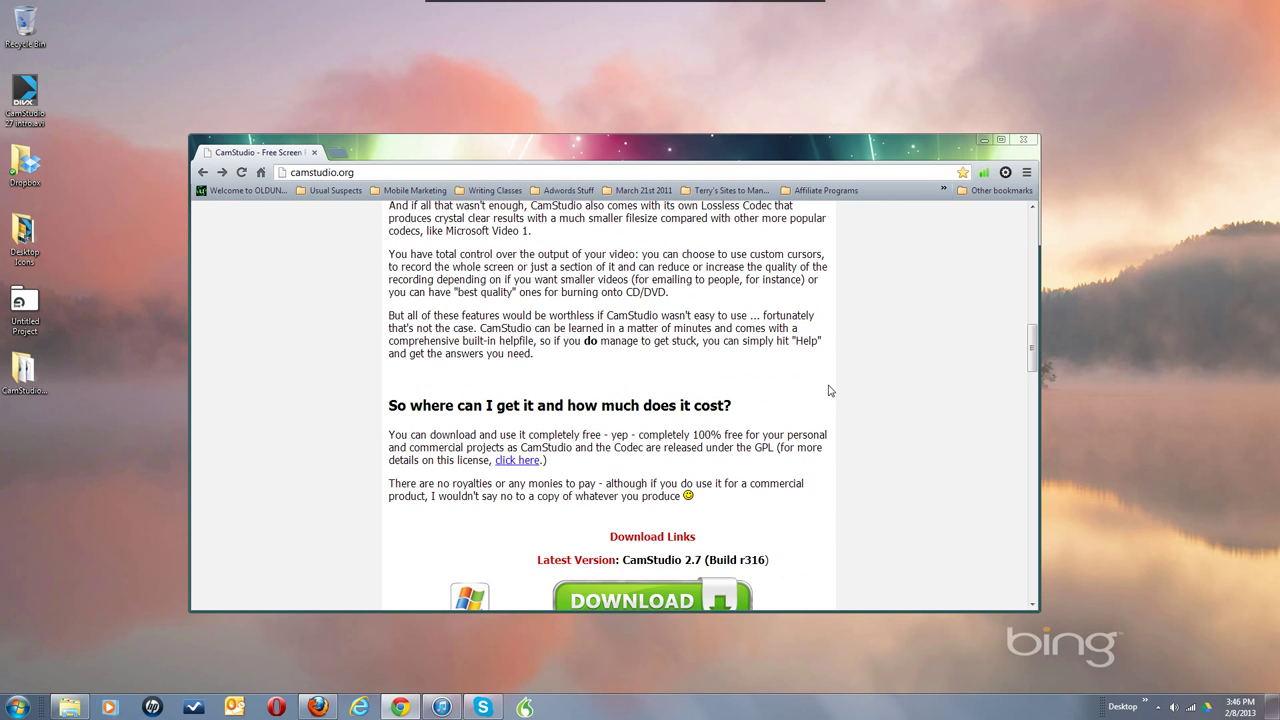
scroll(828, 391, down, 4)
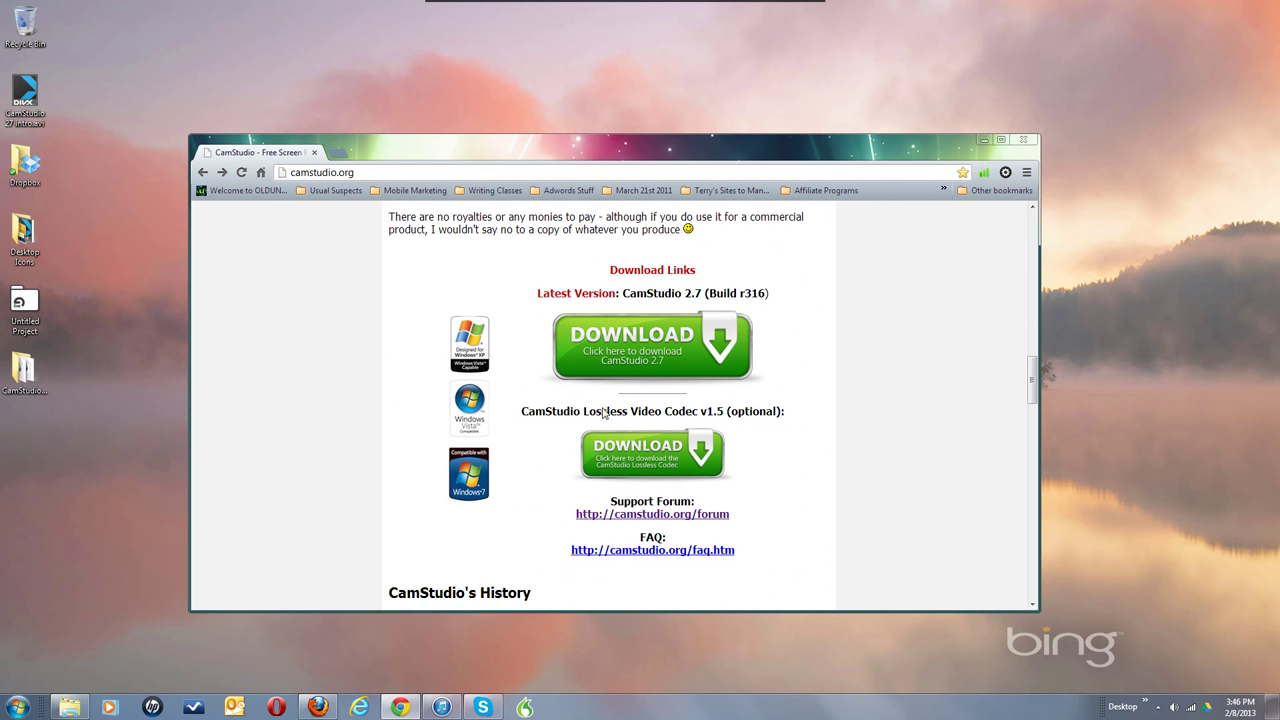
- Select the Lossless Video Codec line, clear the selection, and scroll back up a little
double_click(668, 412)
triple_click(668, 412)
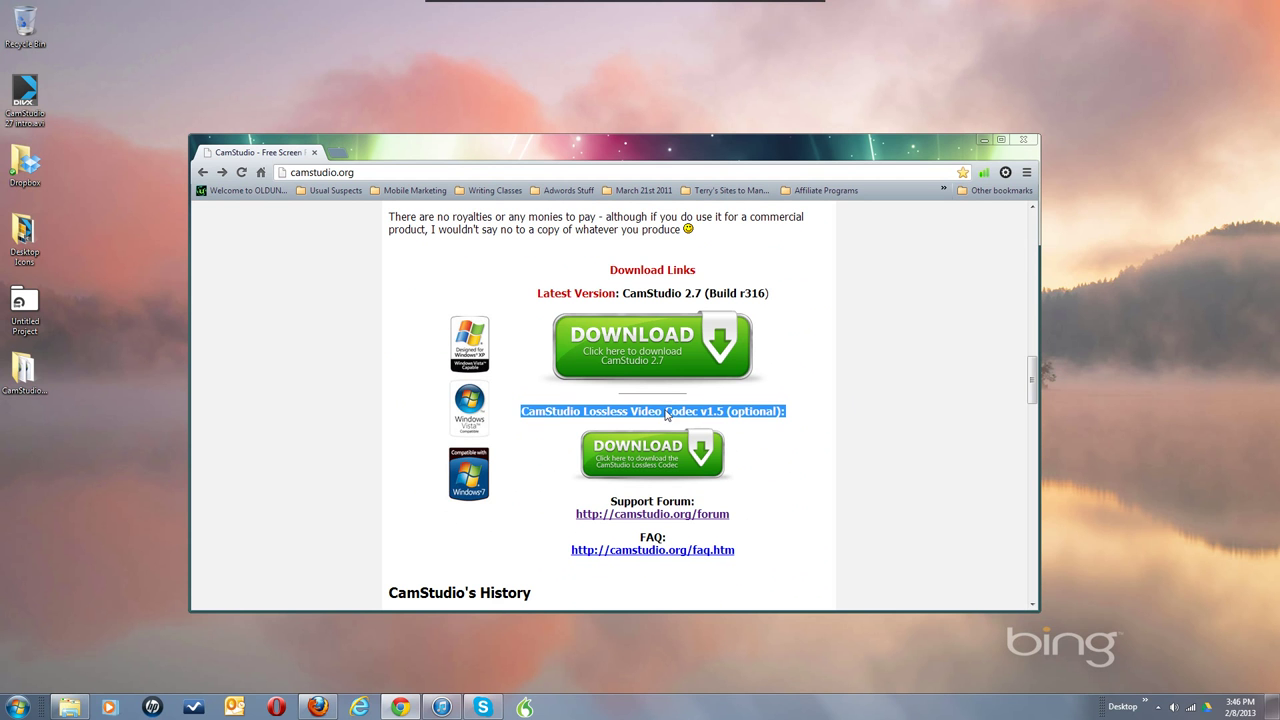
click(879, 411)
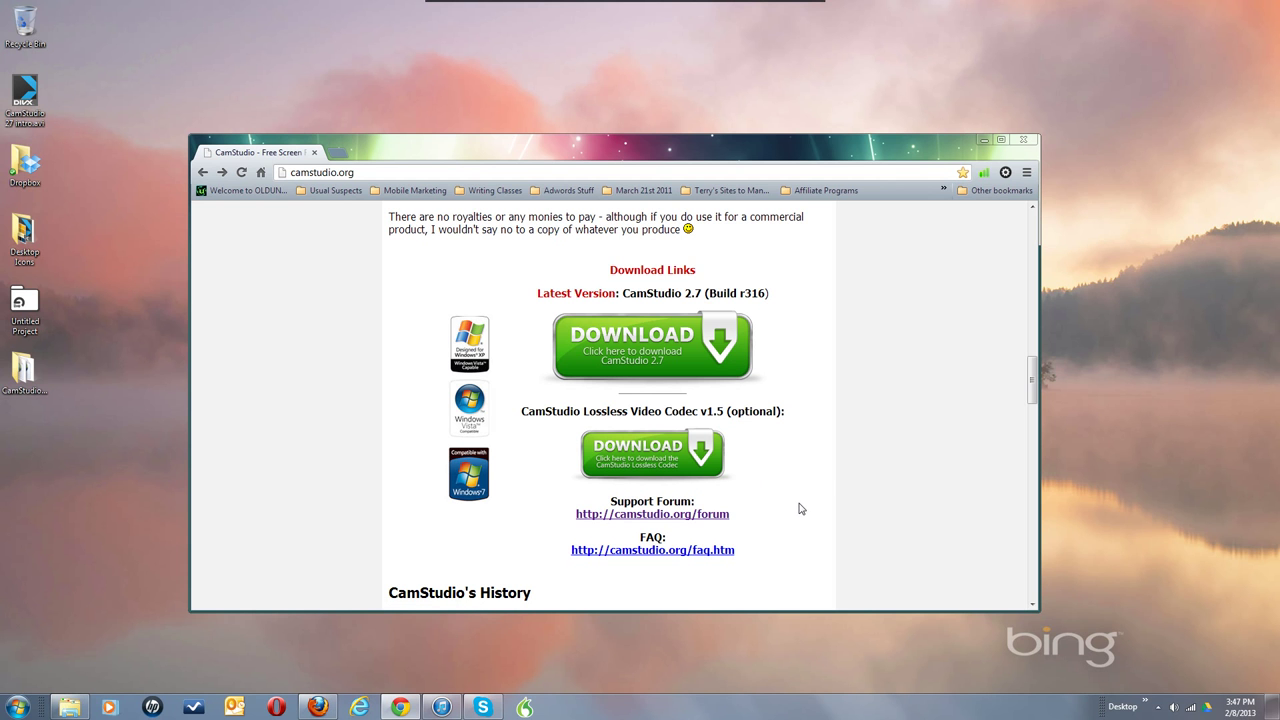
scroll(838, 482, up, 1)
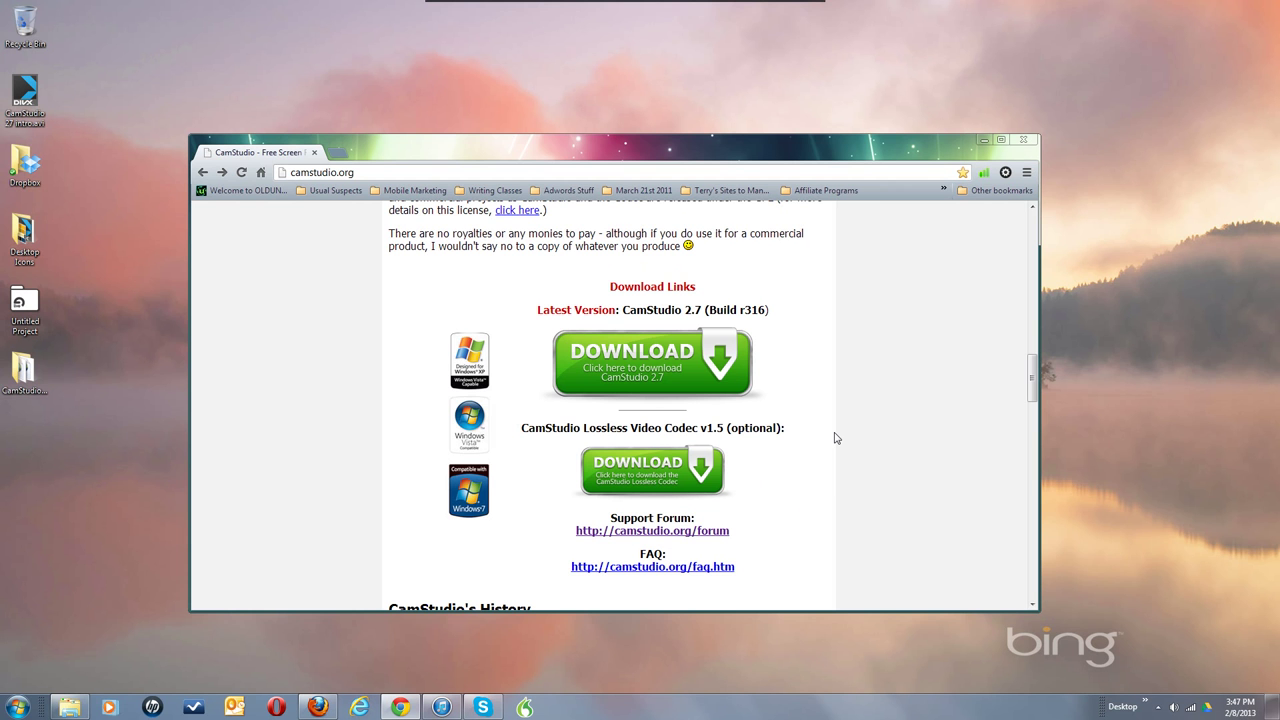
scroll(836, 438, up, 1)
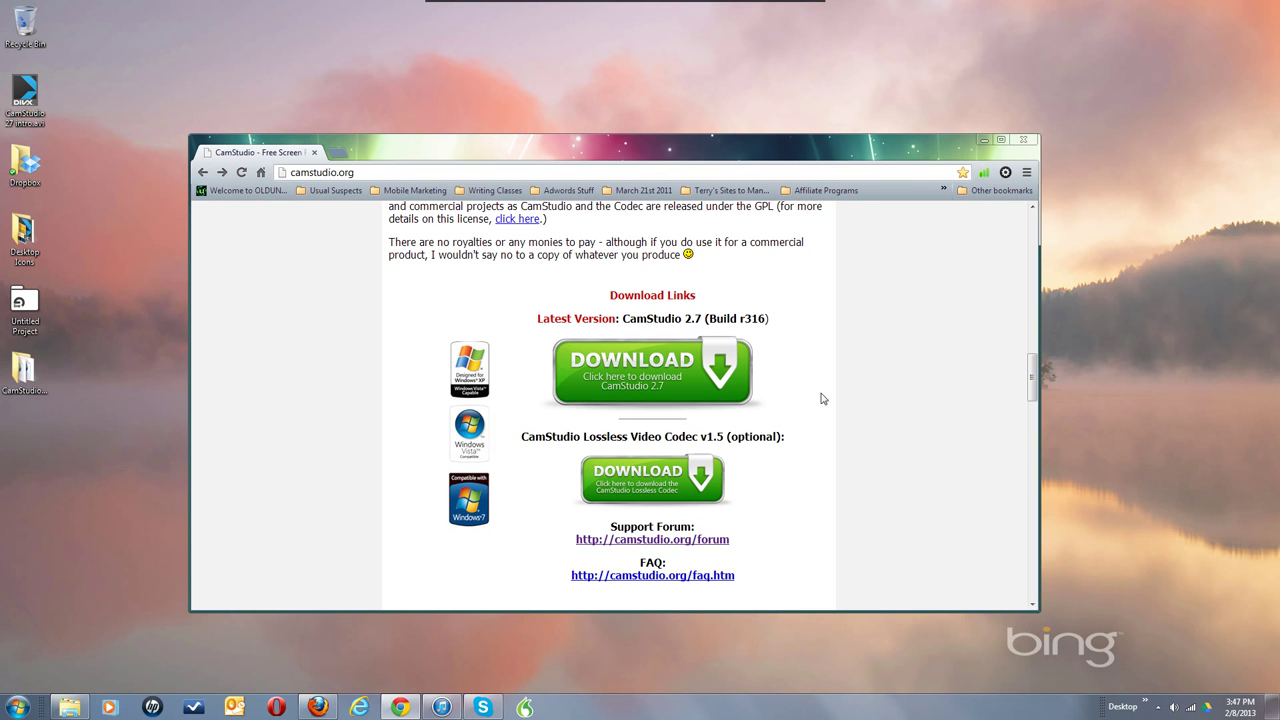
- Download the CamStudio 2.7 installer and run it, allowing it past the security warning
click(722, 370)
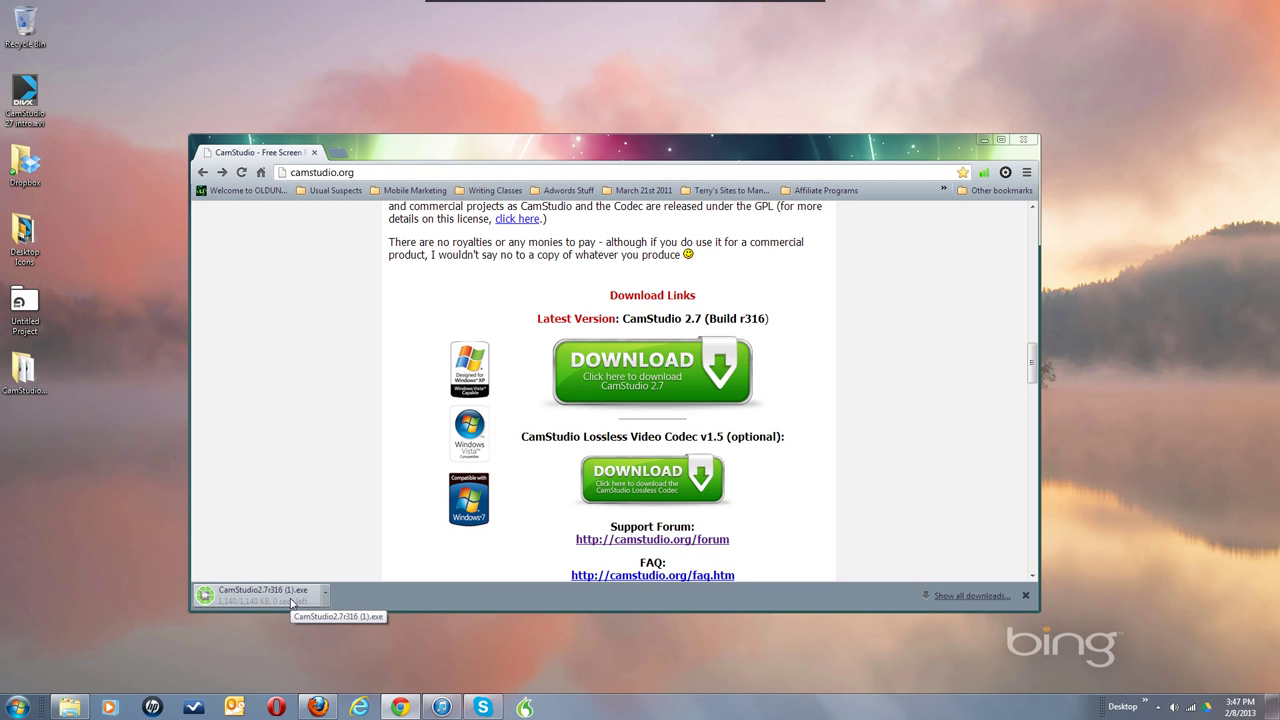
click(259, 595)
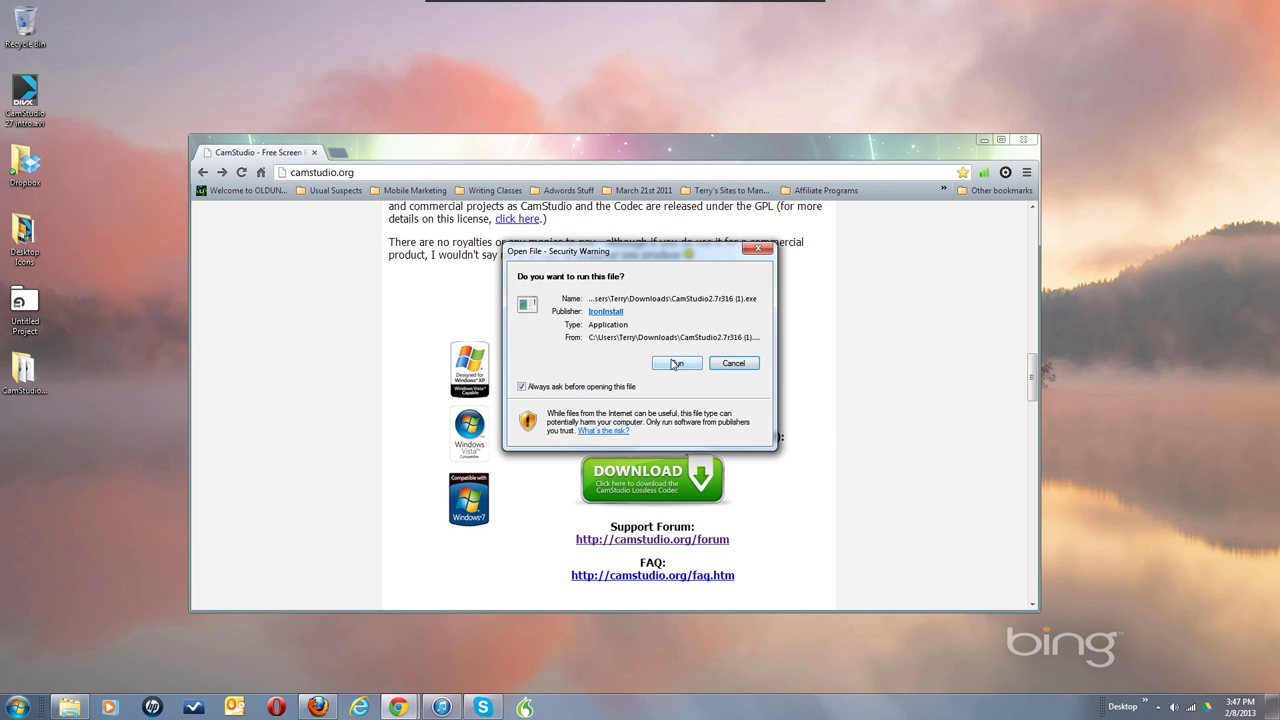
click(733, 363)
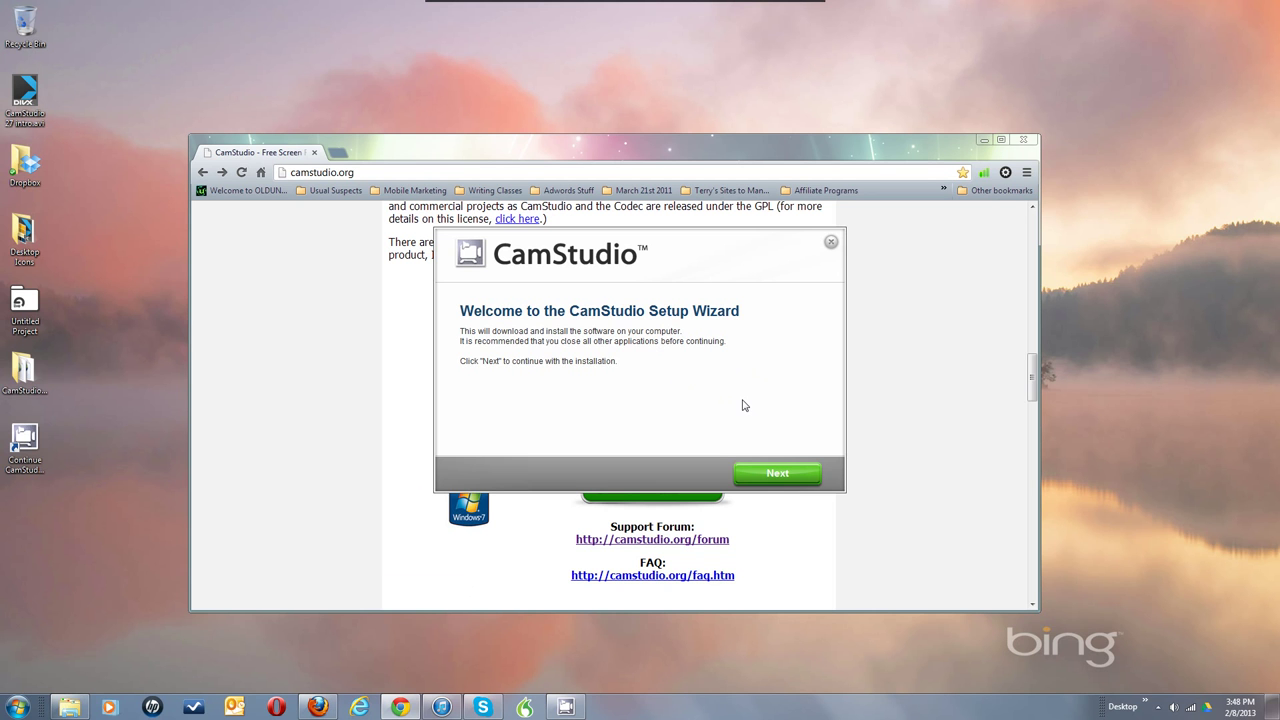
- Advance through the Setup Wizard's welcome page and license notice
click(774, 477)
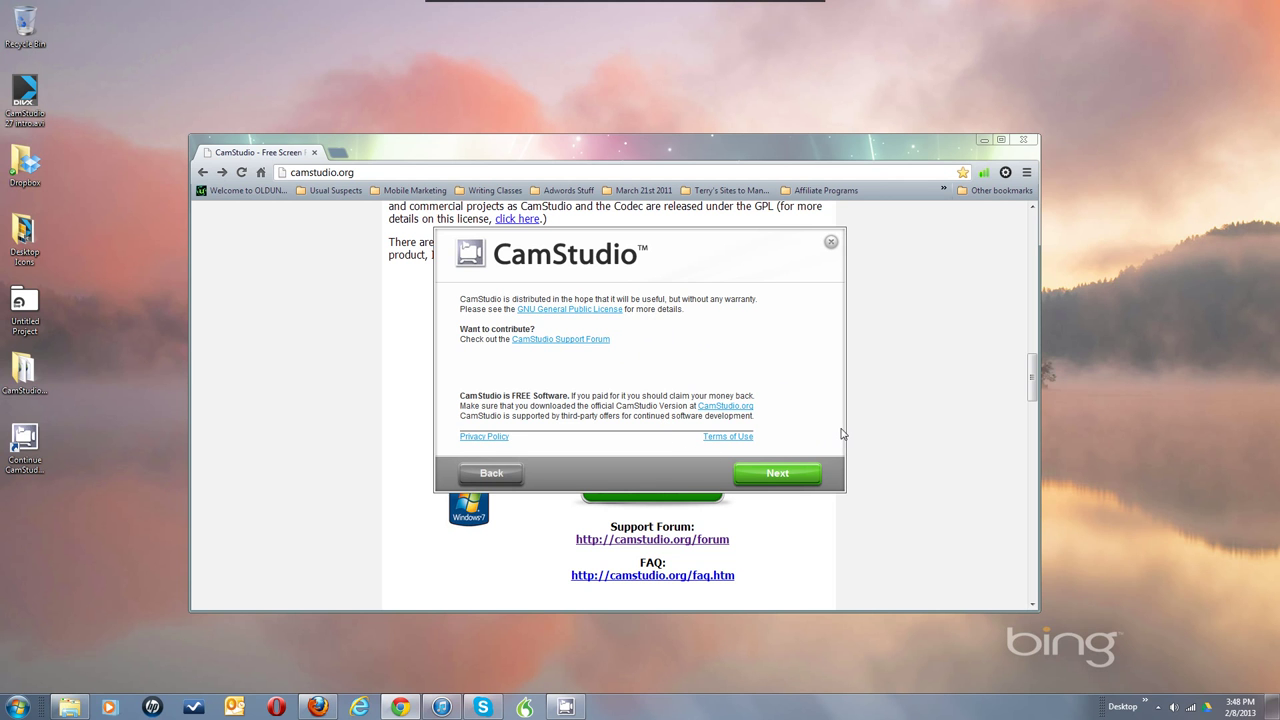
click(778, 474)
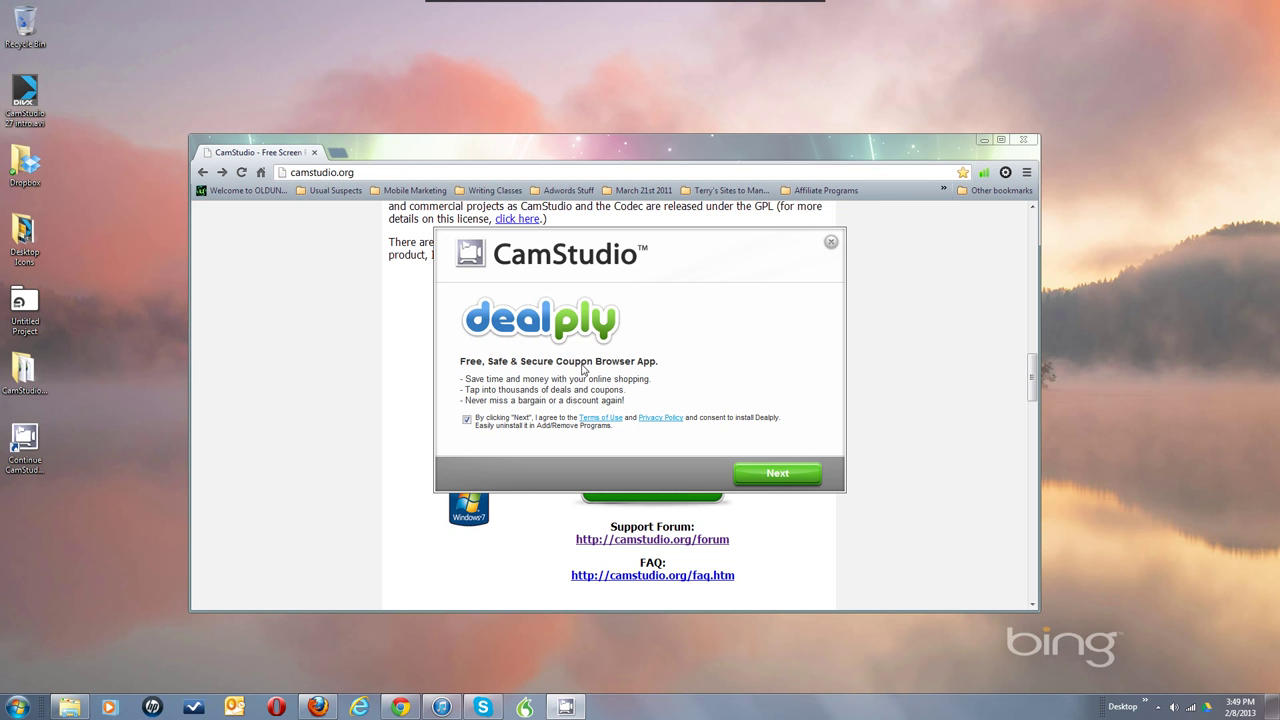
- Decline the Dealply coupon app and install, ignoring the Recorder.exe access-denied and following errors
click(467, 421)
click(776, 476)
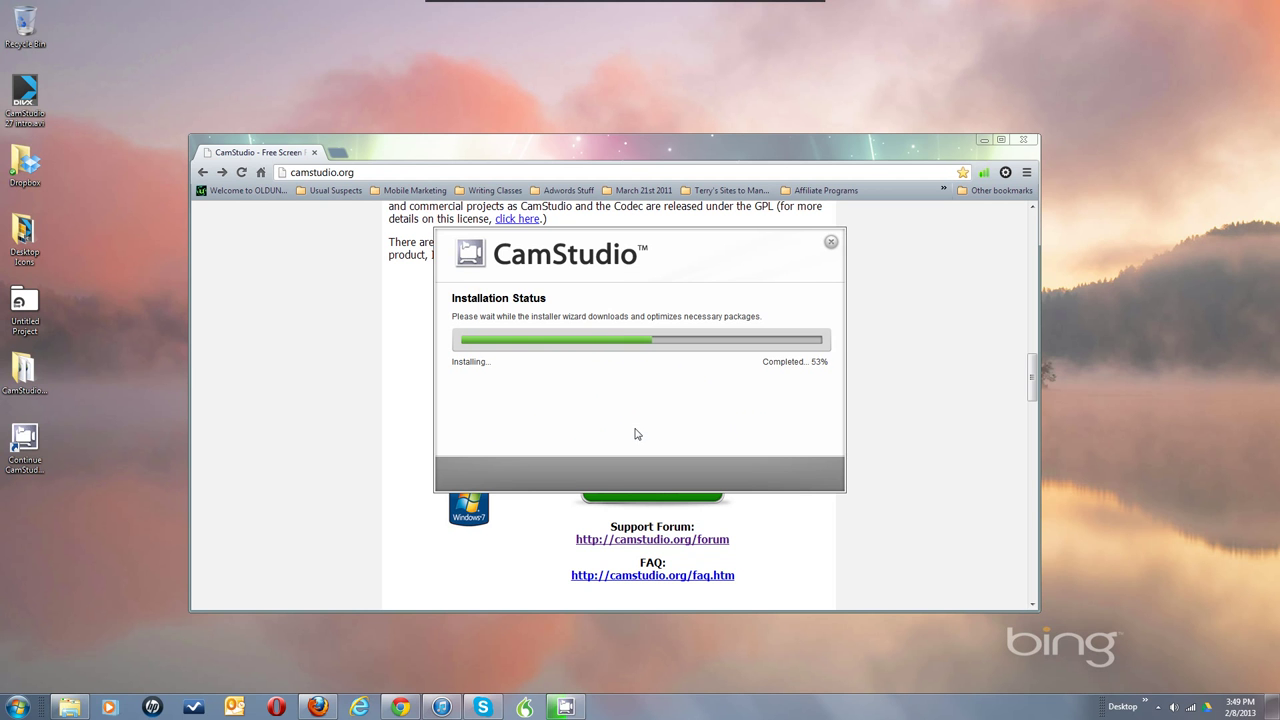
click(765, 428)
click(760, 432)
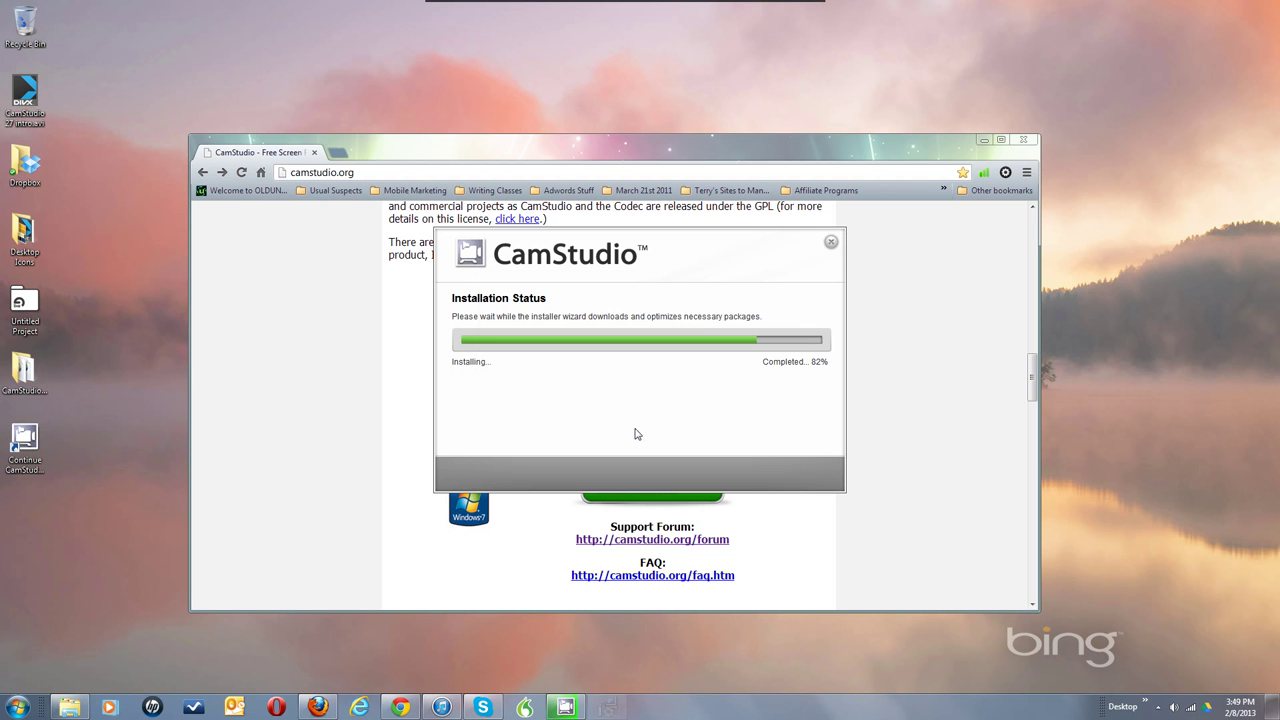
click(760, 429)
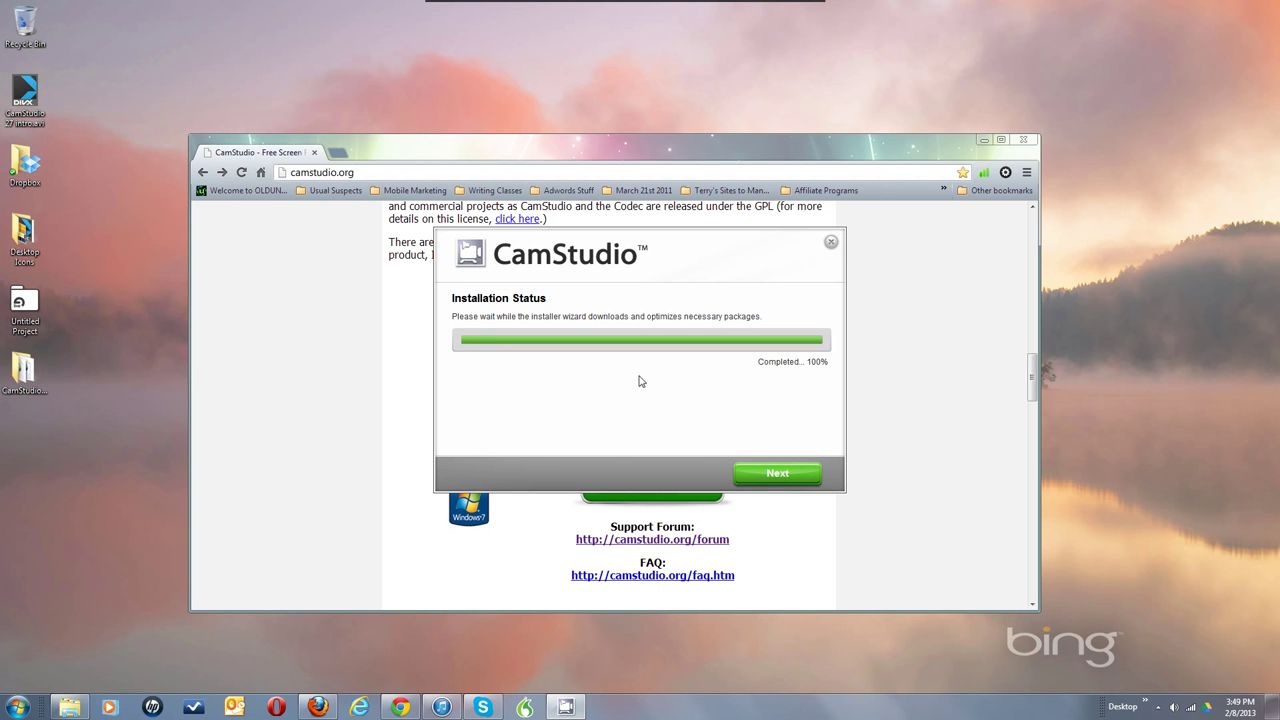
- Finish the installer with 'Launch the application on exit' unchecked
click(778, 473)
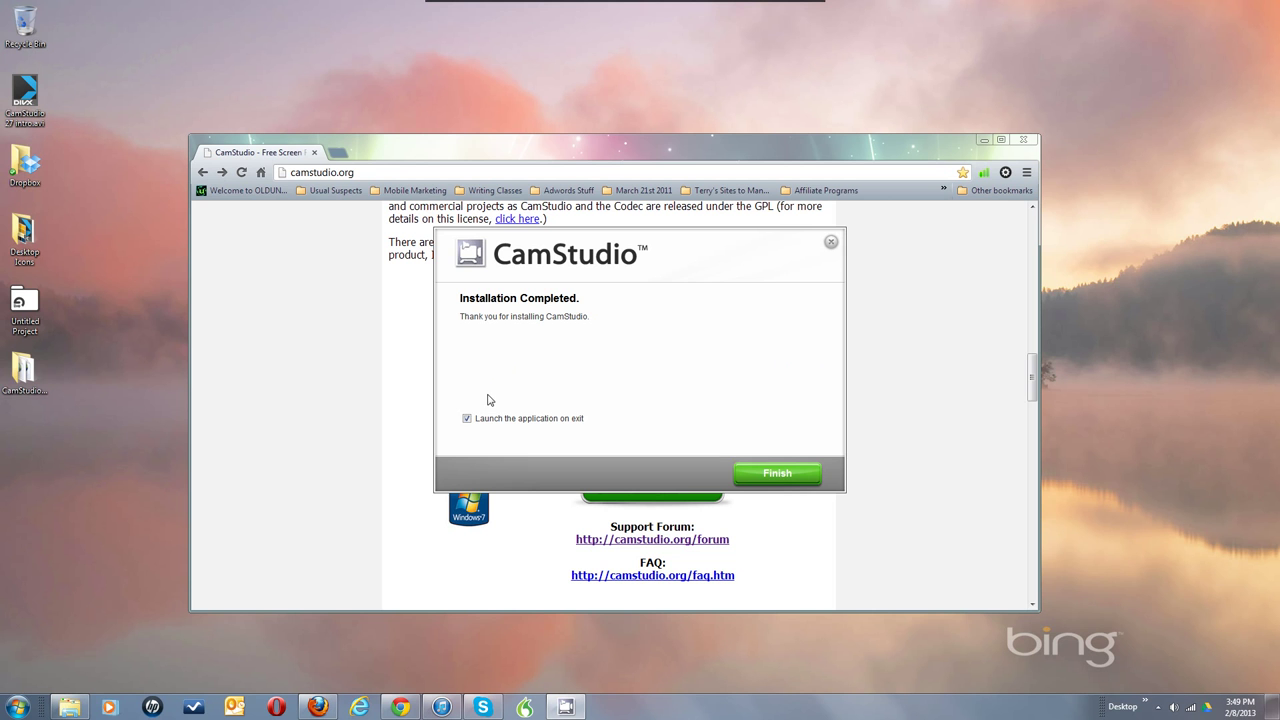
click(466, 420)
click(794, 479)
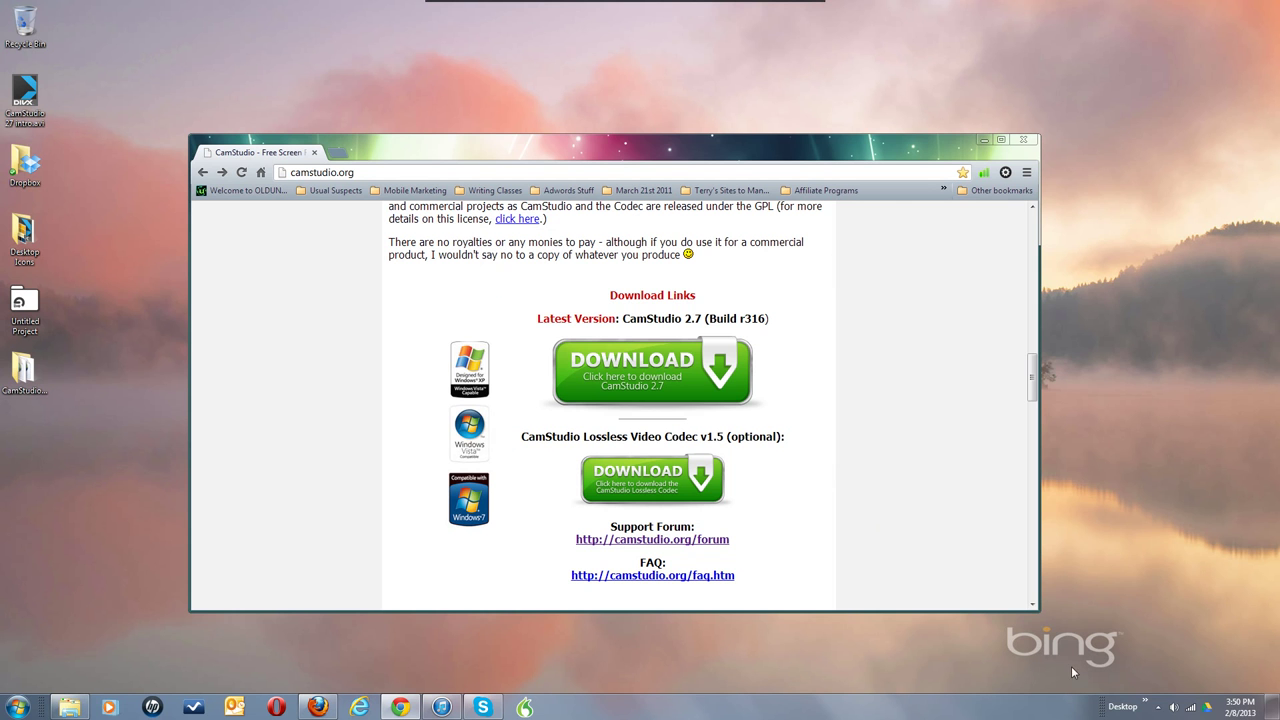
click(1158, 707)
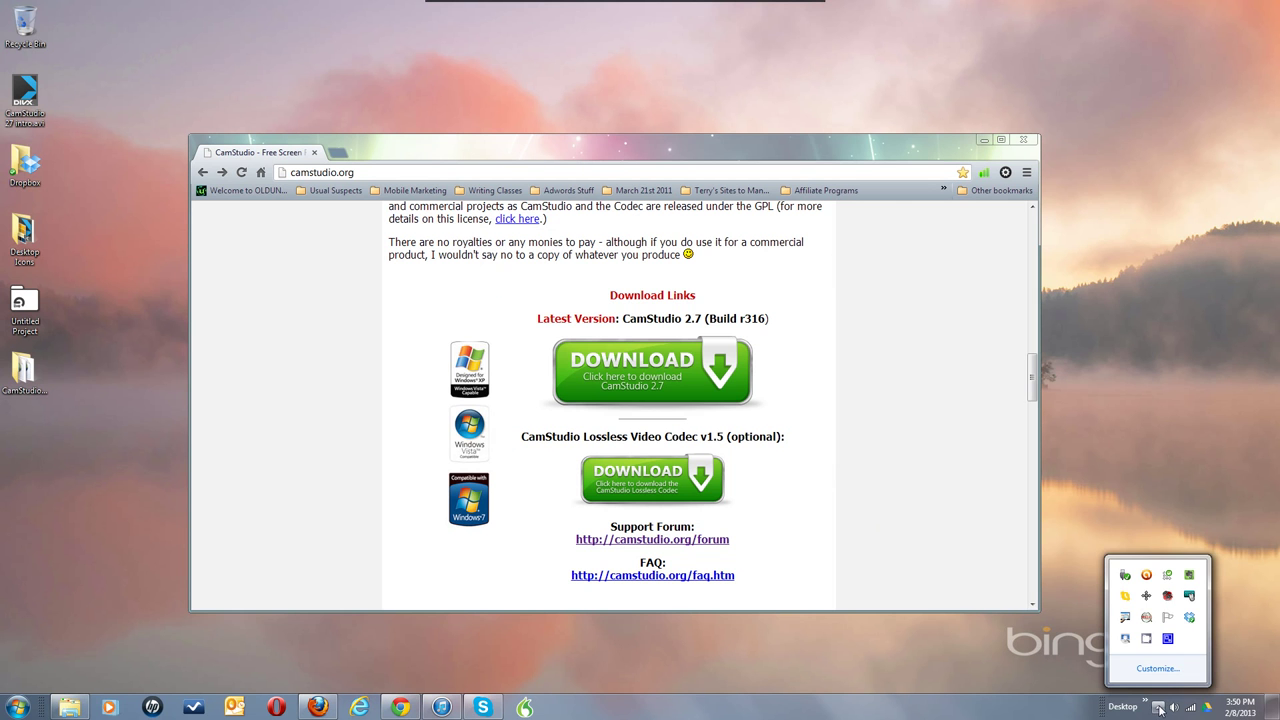
click(1146, 640)
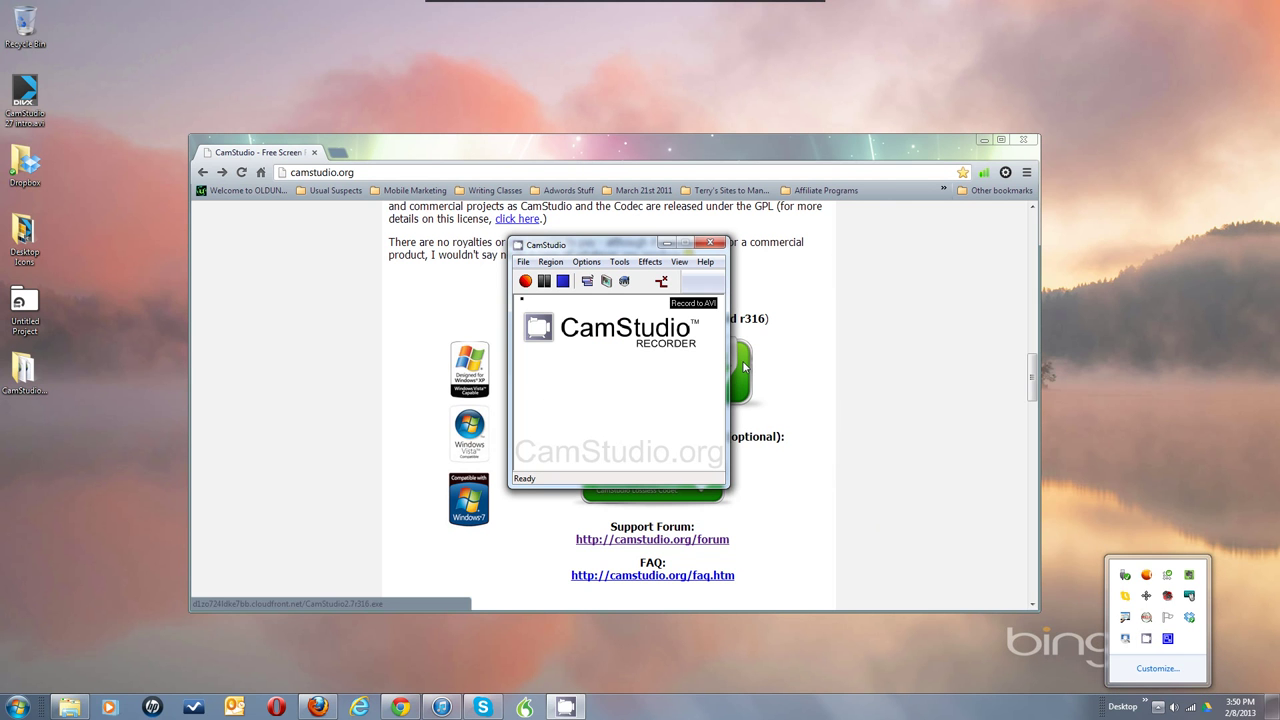
click(705, 262)
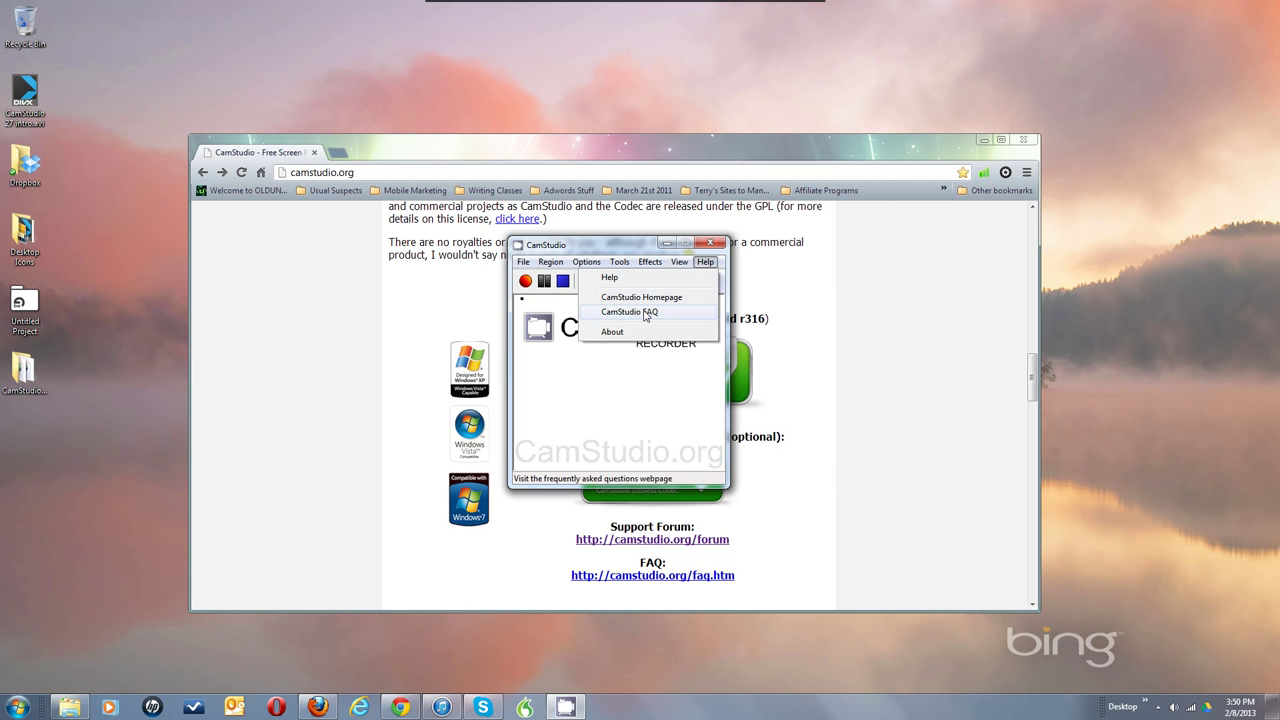
click(627, 333)
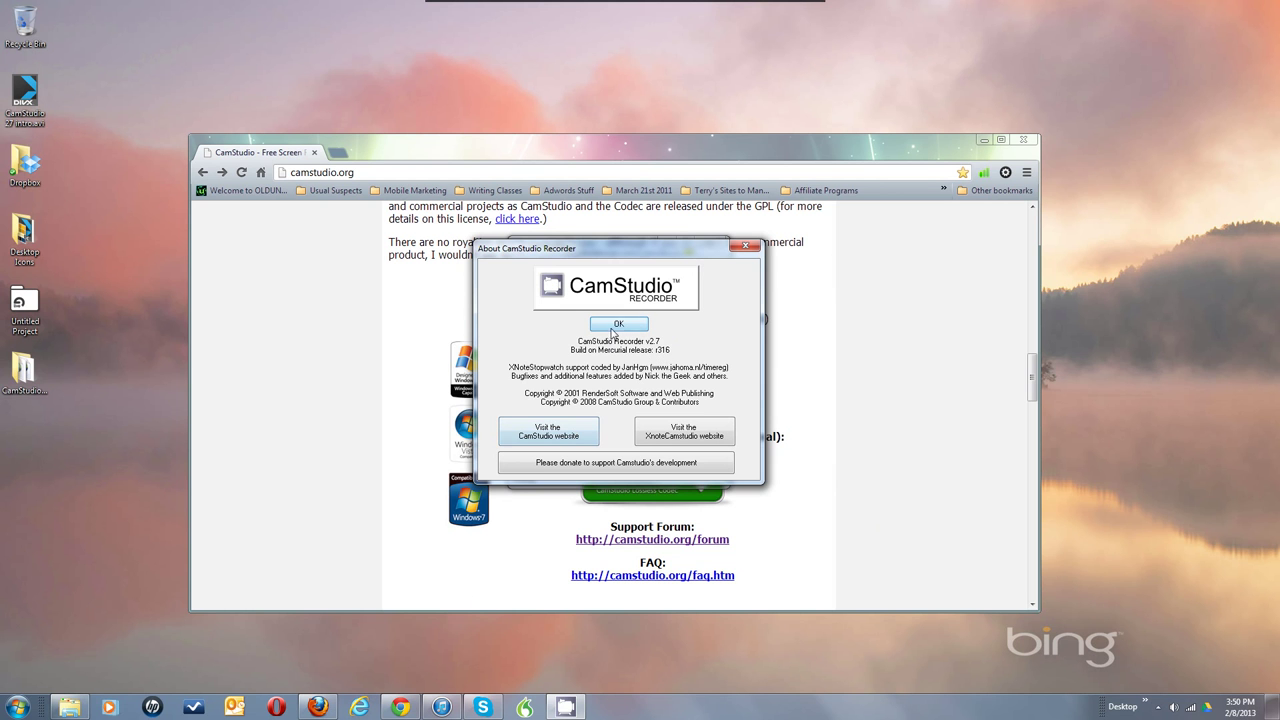
click(618, 329)
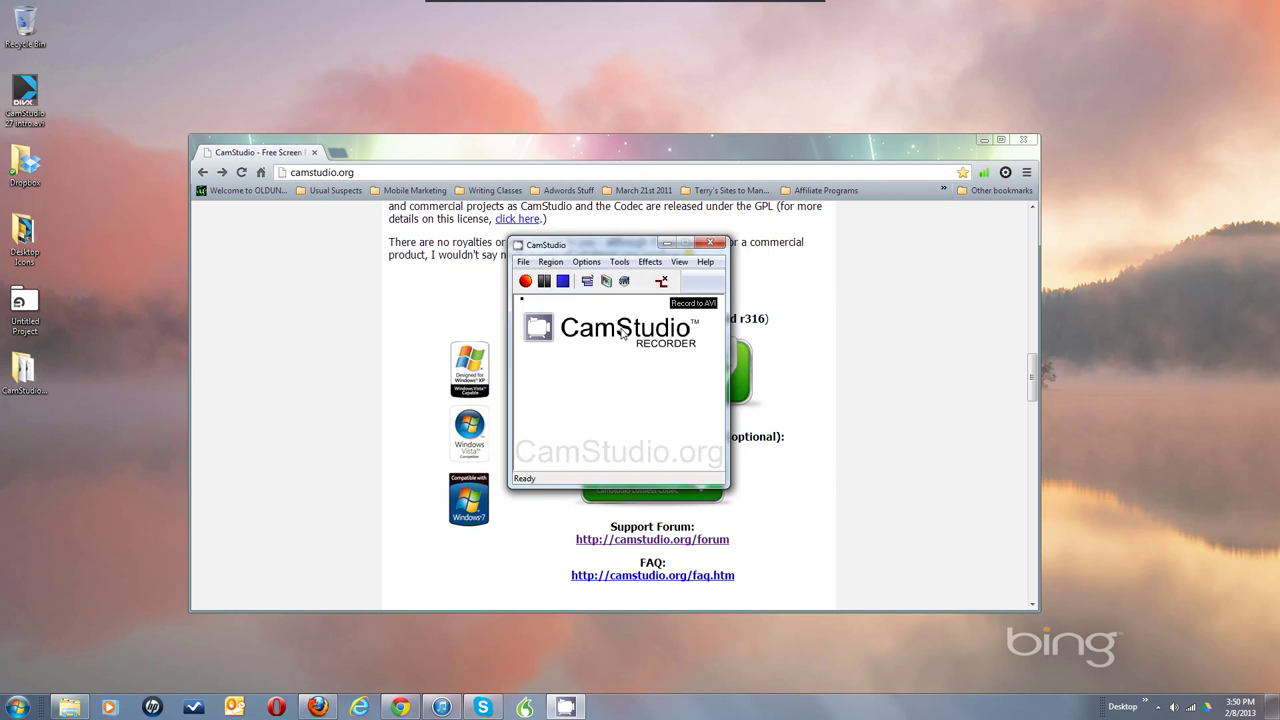
click(706, 262)
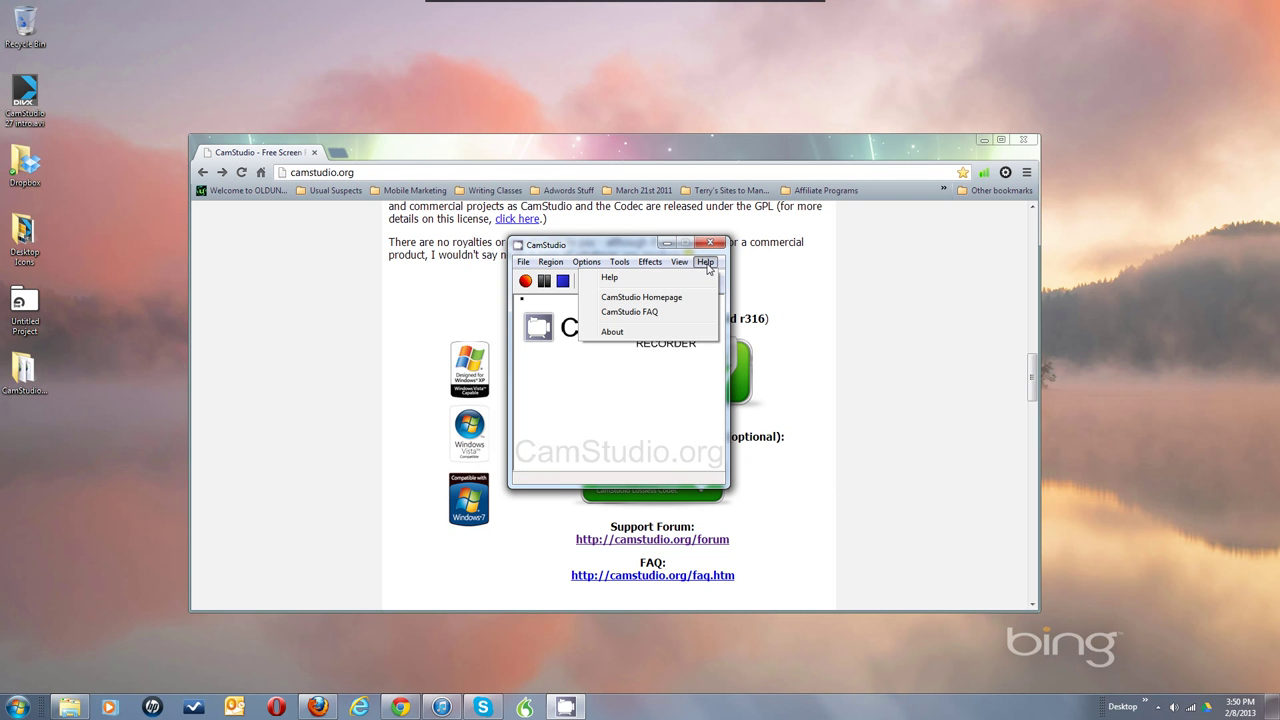
click(657, 313)
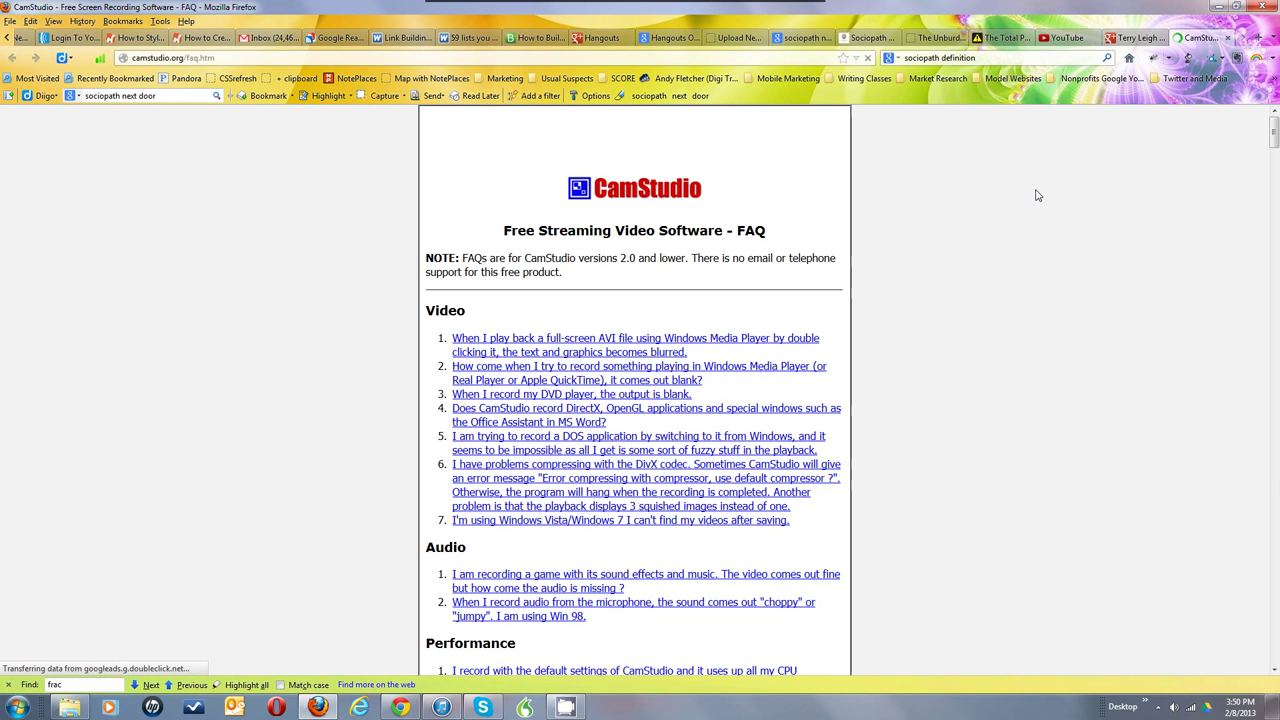
click(1222, 11)
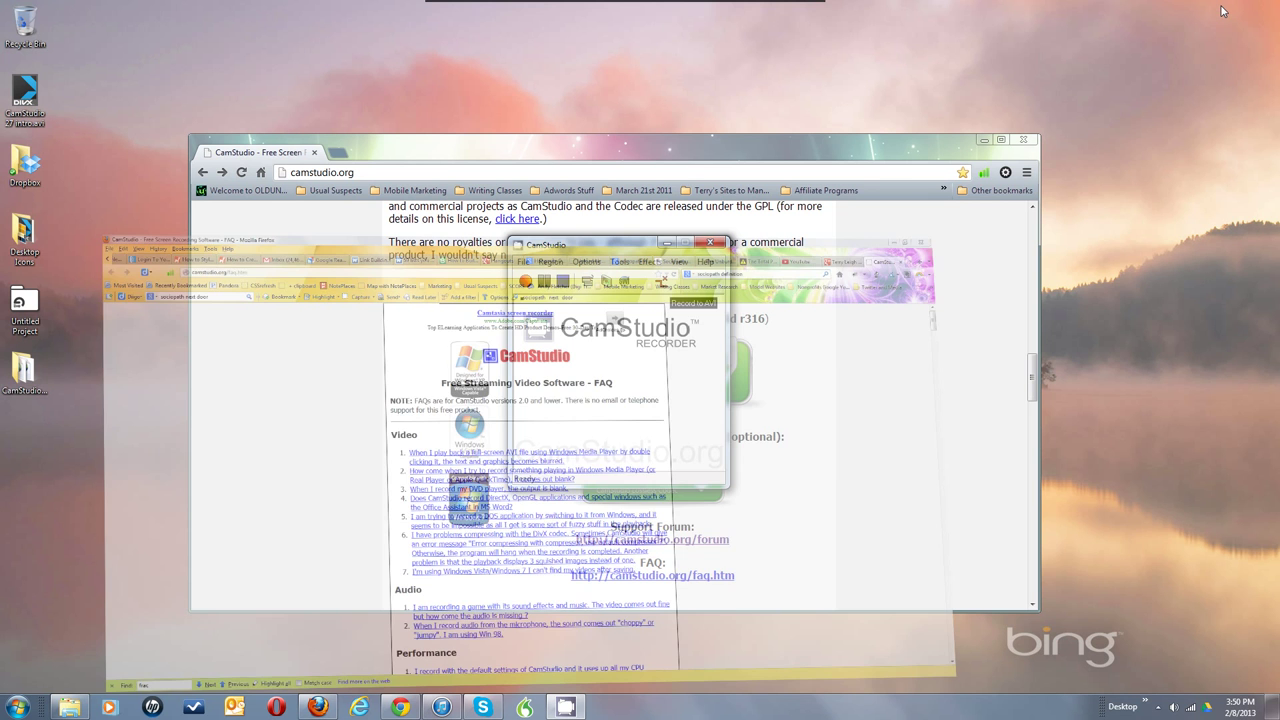
click(705, 263)
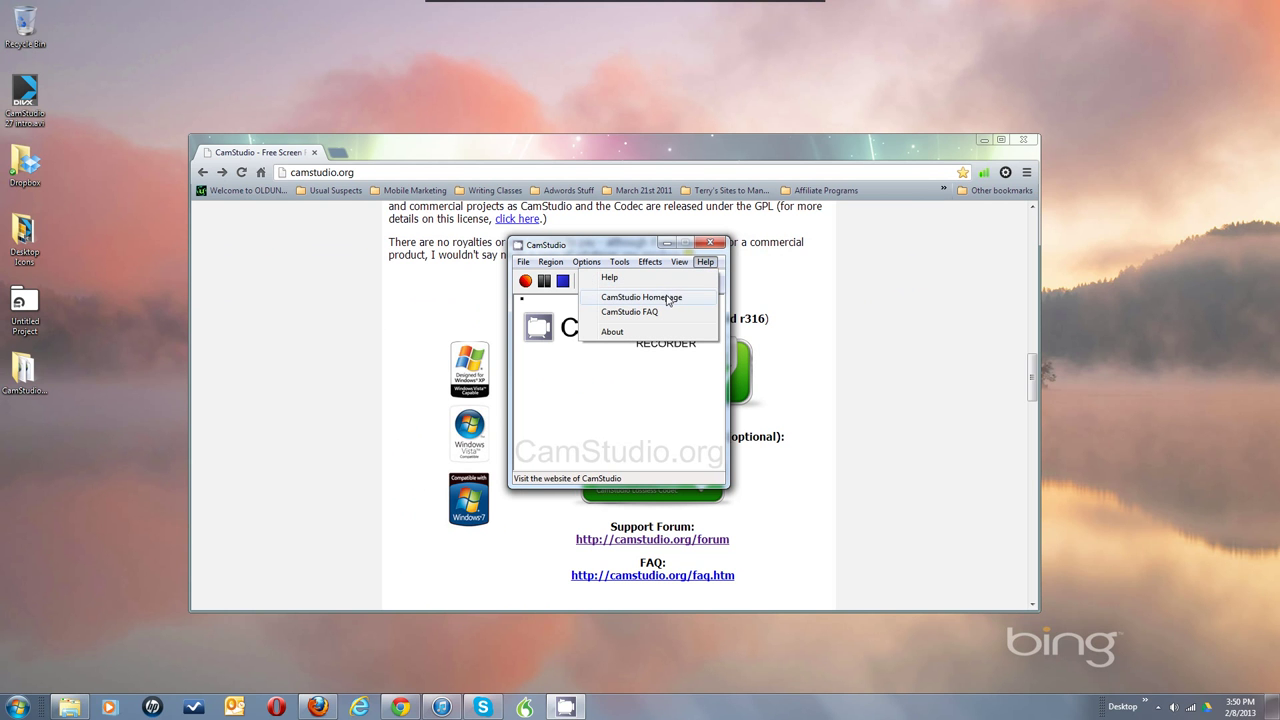
click(629, 380)
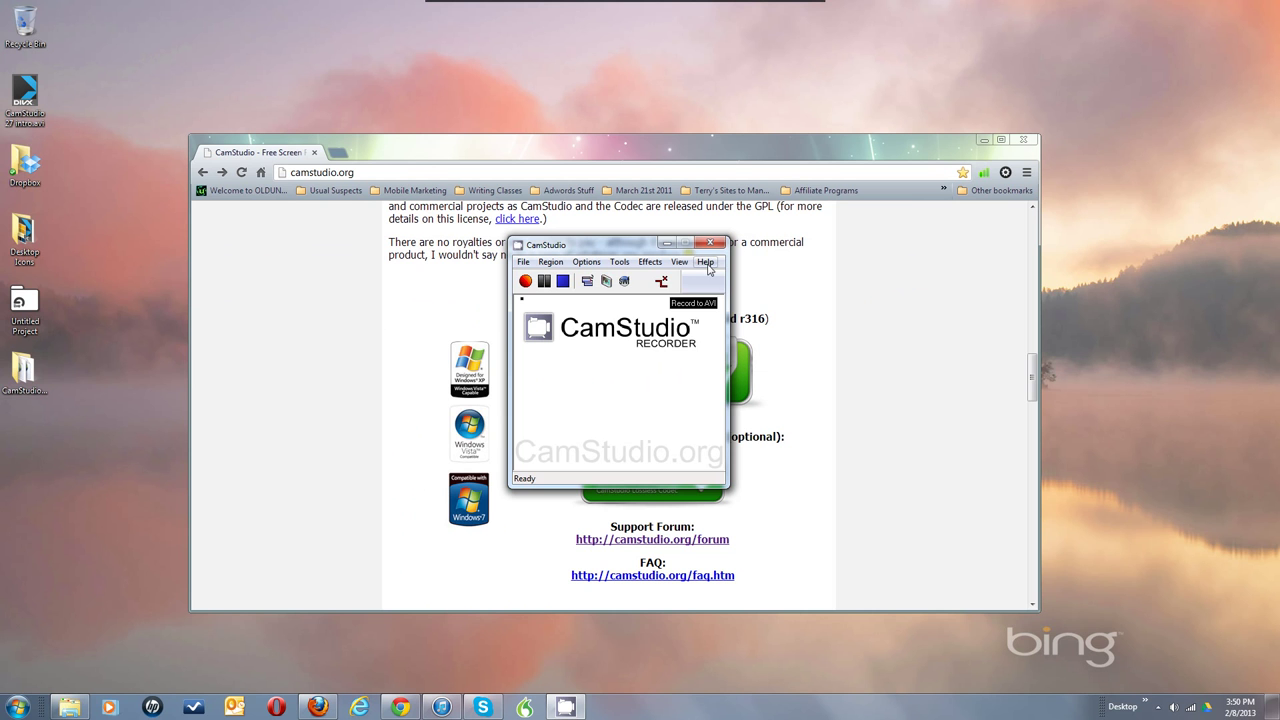
click(706, 263)
click(660, 283)
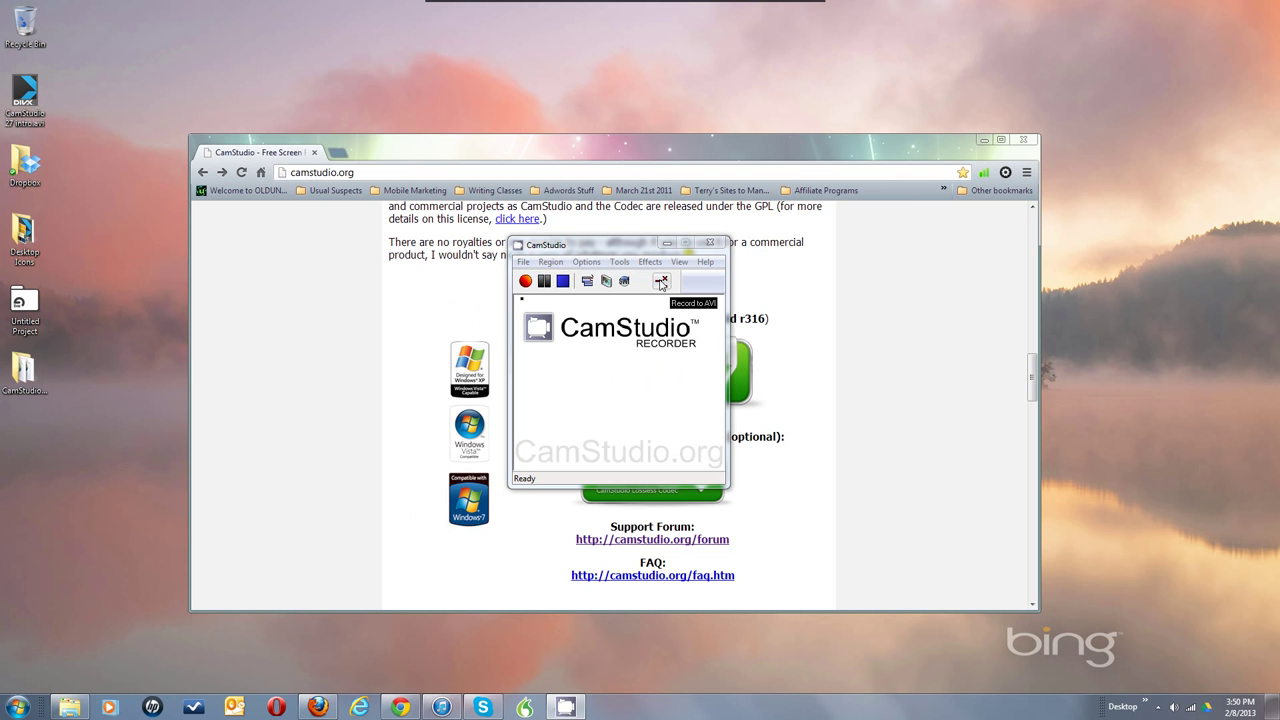
click(640, 387)
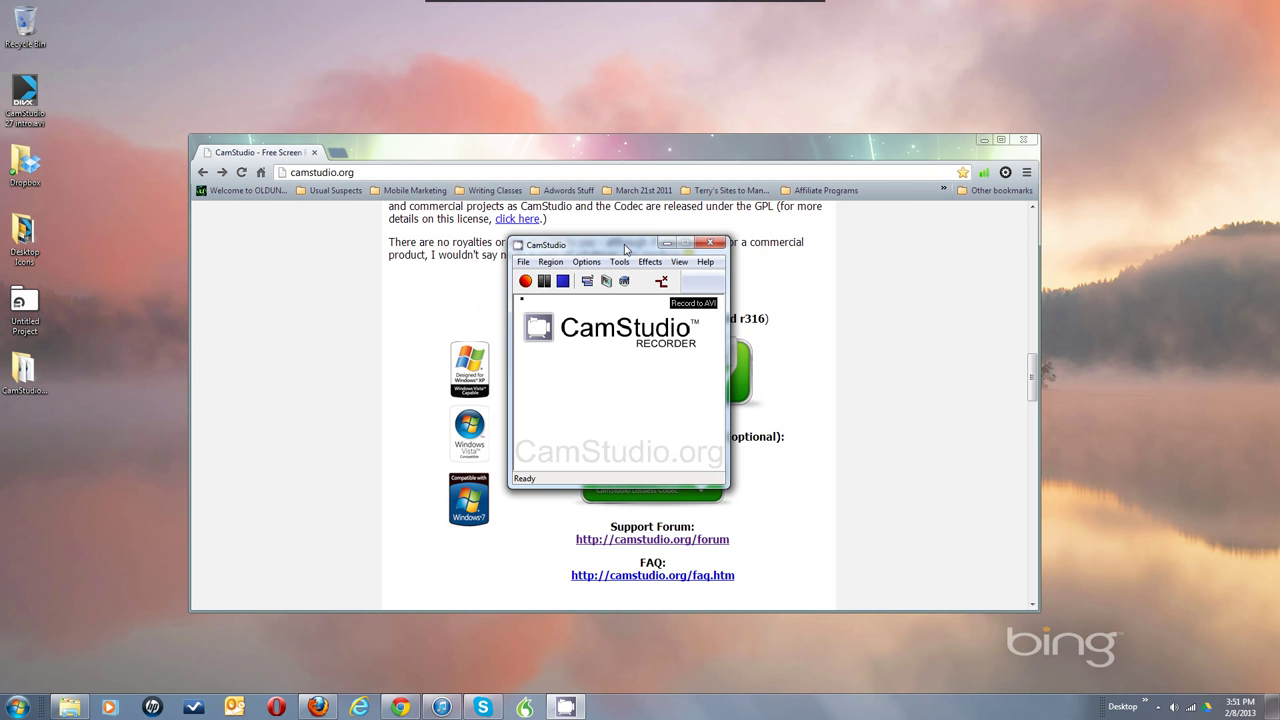
drag(40, 365, 414, 354)
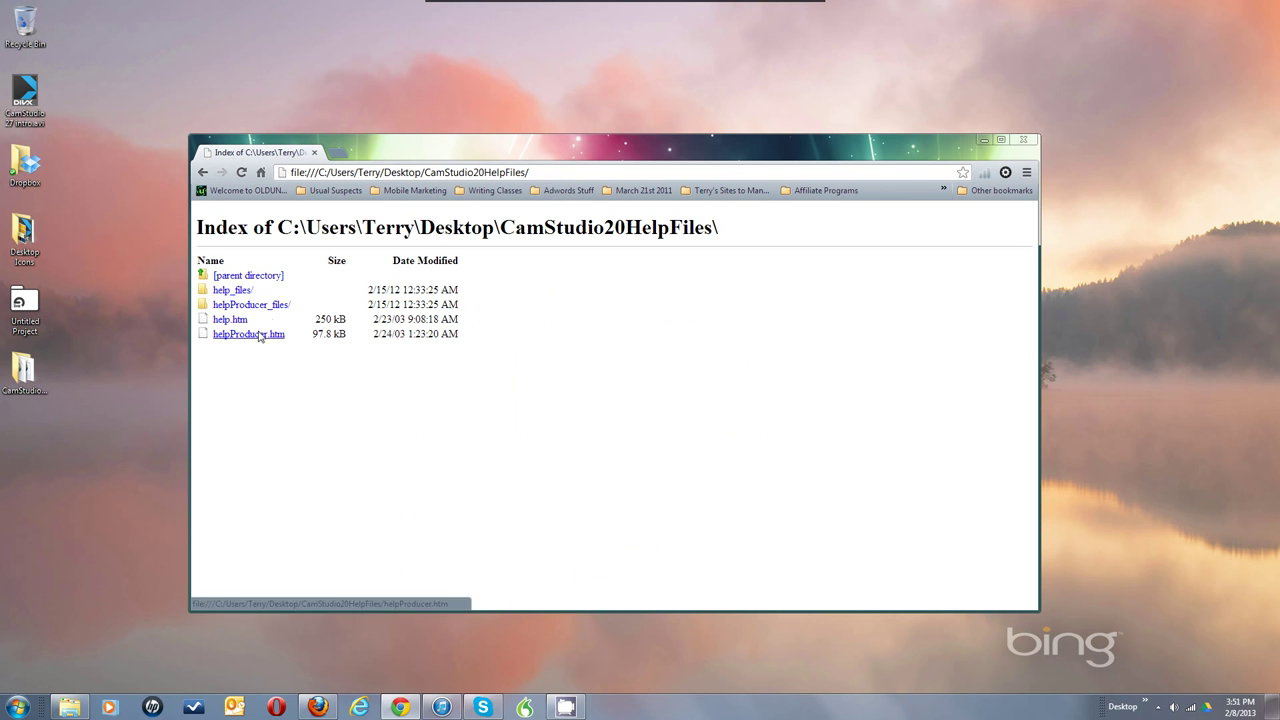
click(201, 172)
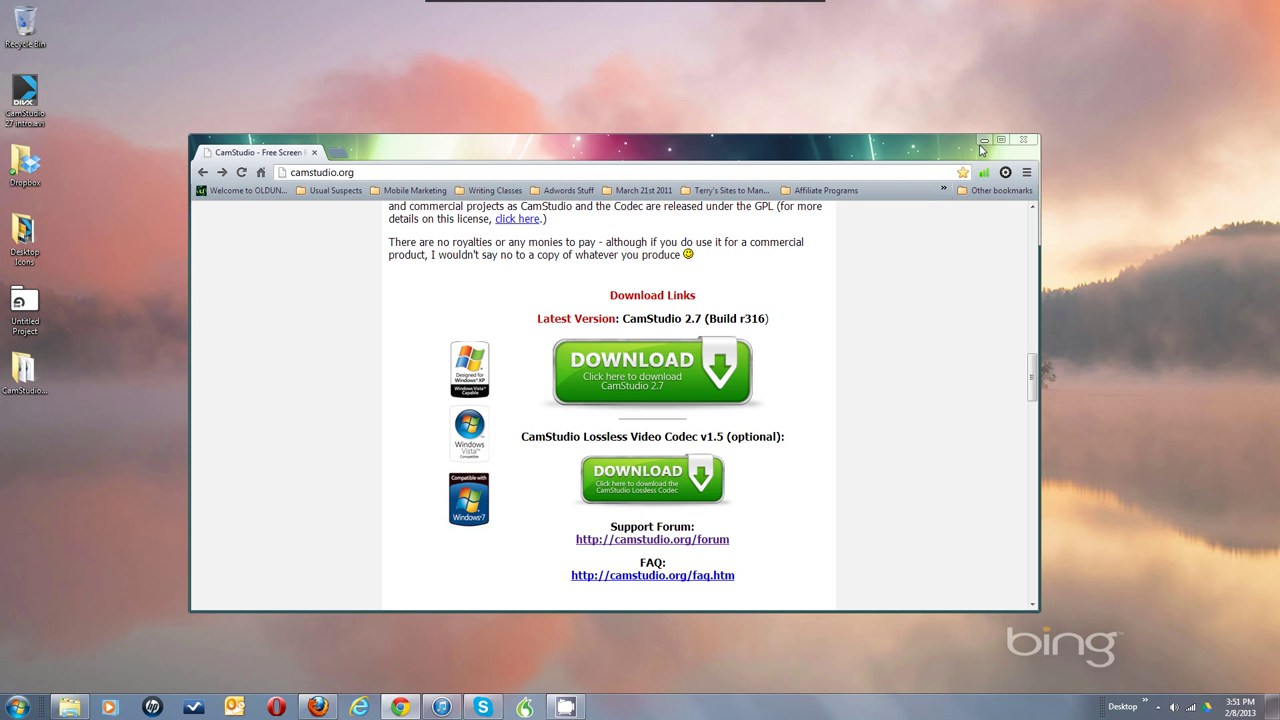
click(563, 708)
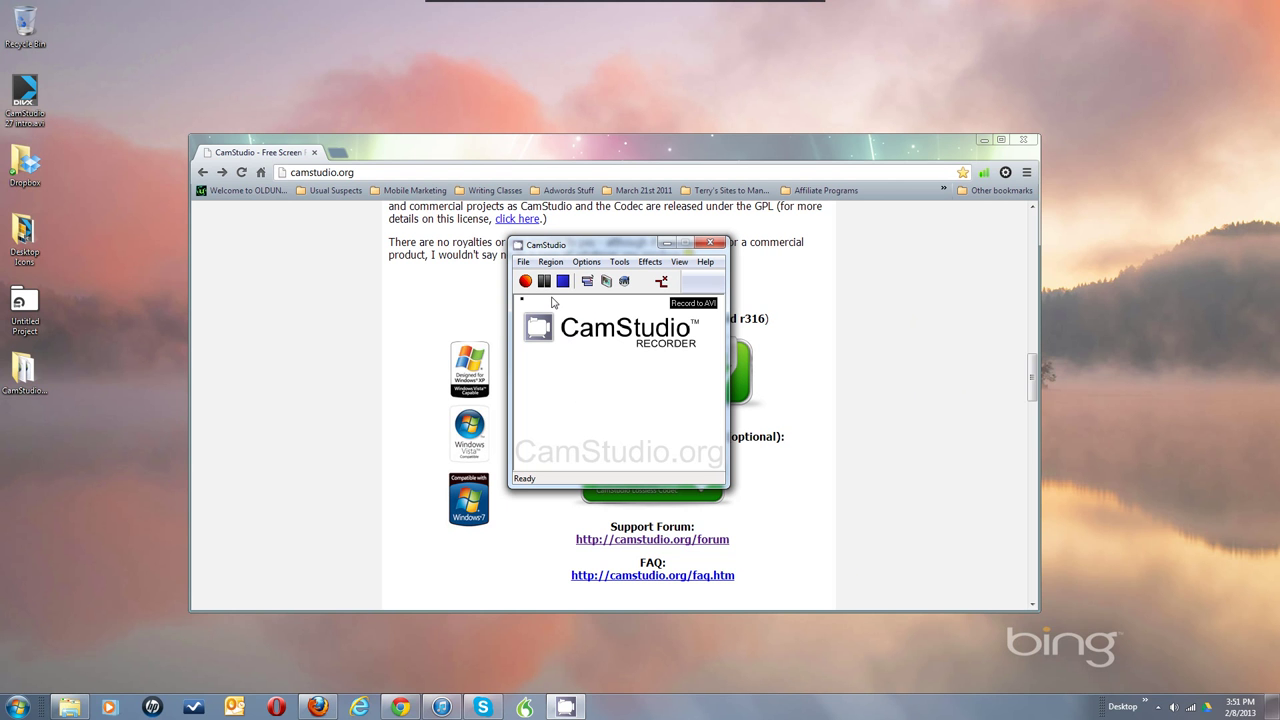
click(523, 262)
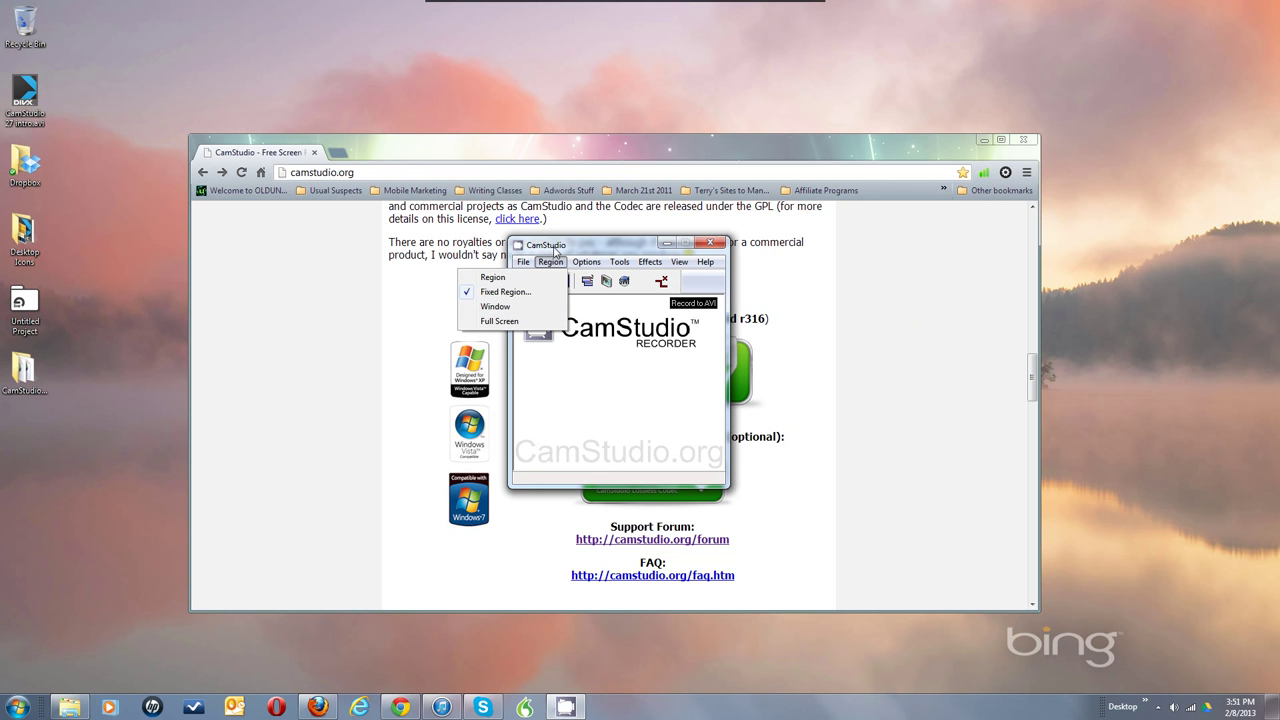
click(555, 248)
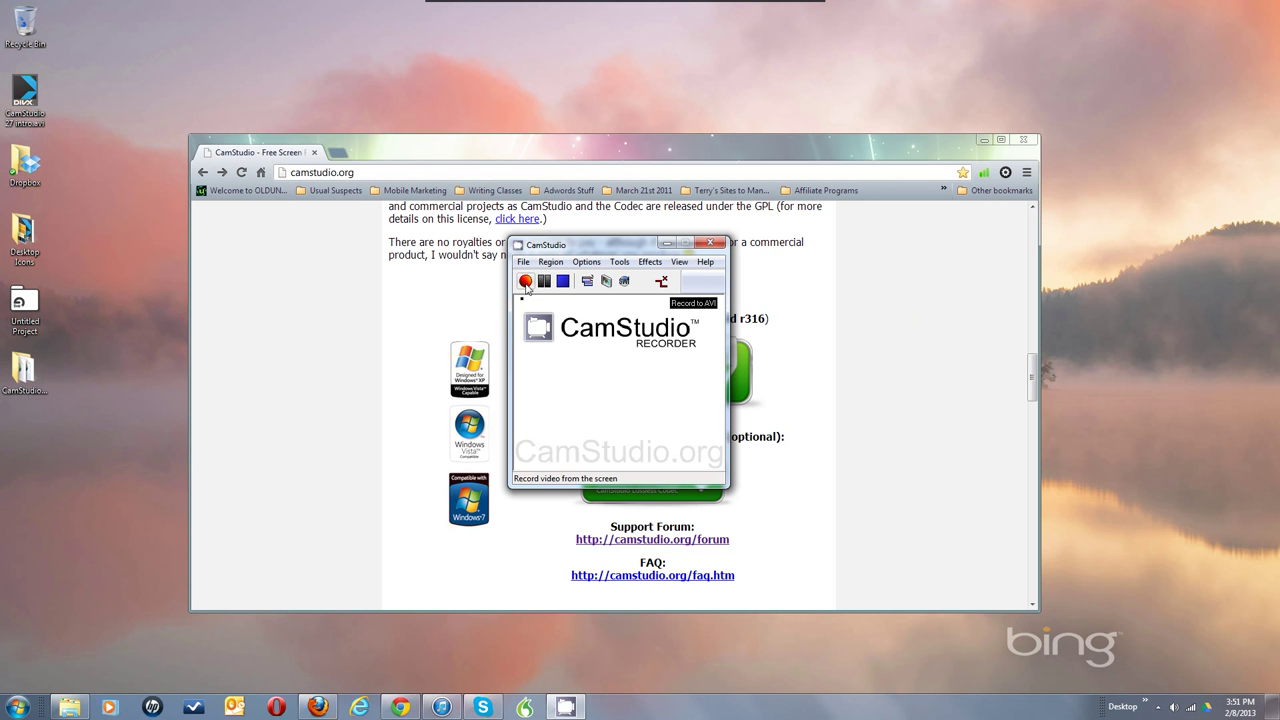
click(587, 281)
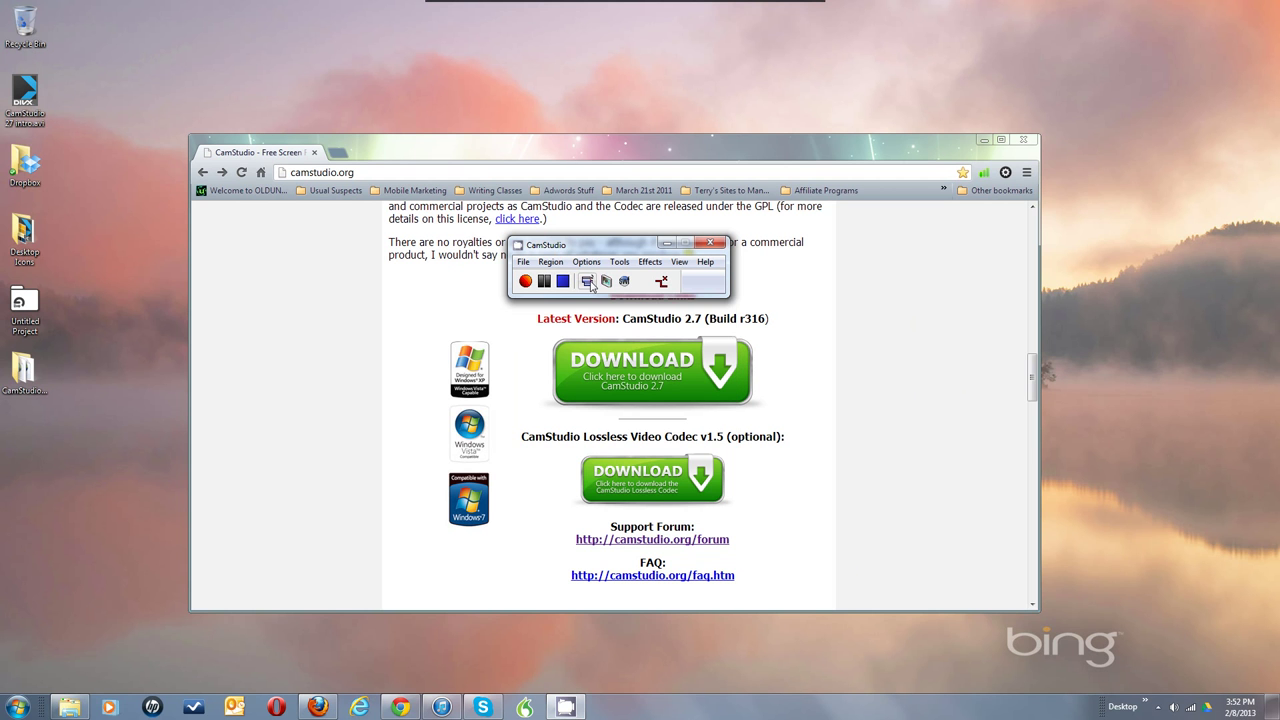
click(588, 282)
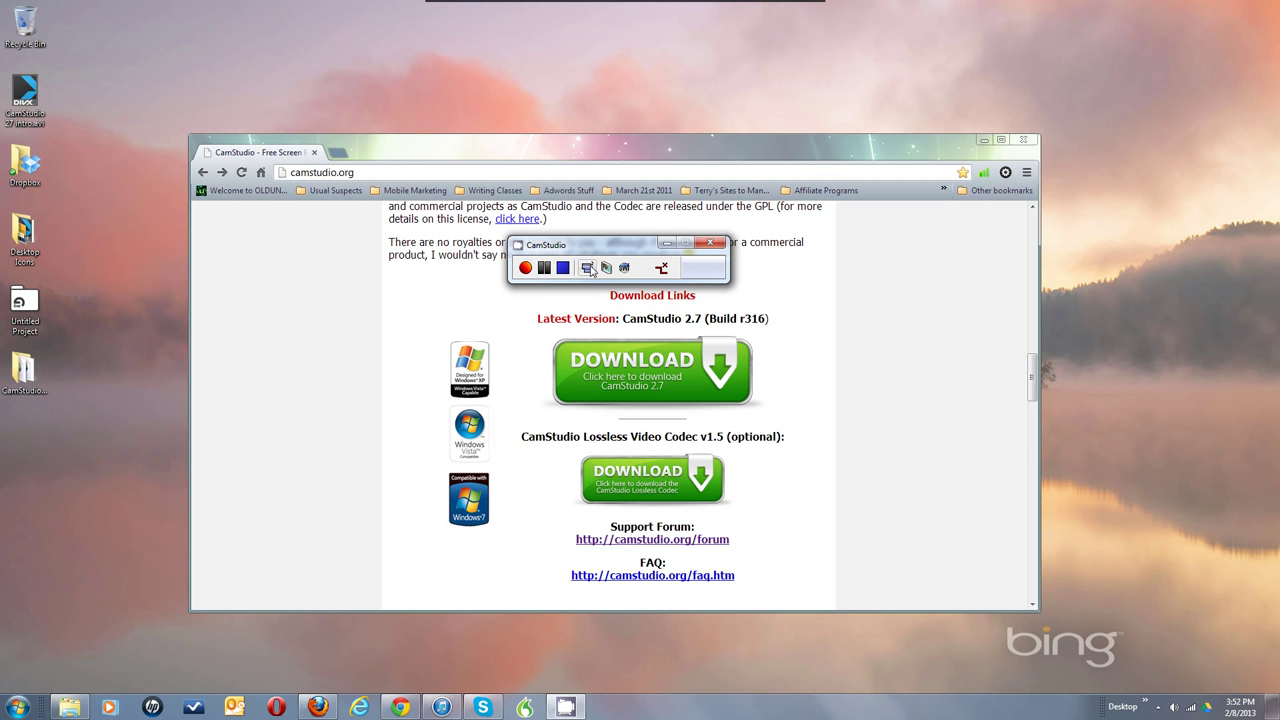
click(590, 268)
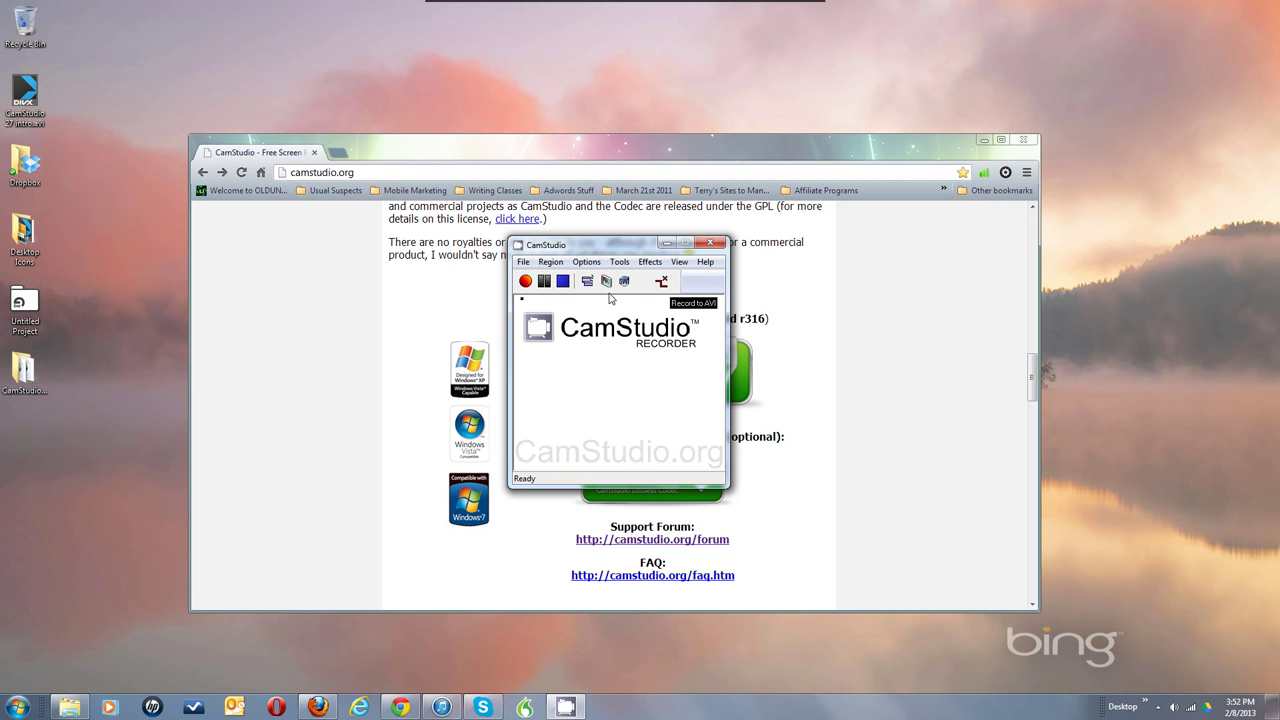
- Enable 'Display conversion options before generating SWF' in Record to Flash Options
click(625, 281)
click(624, 283)
click(585, 262)
mouse_move(565, 450)
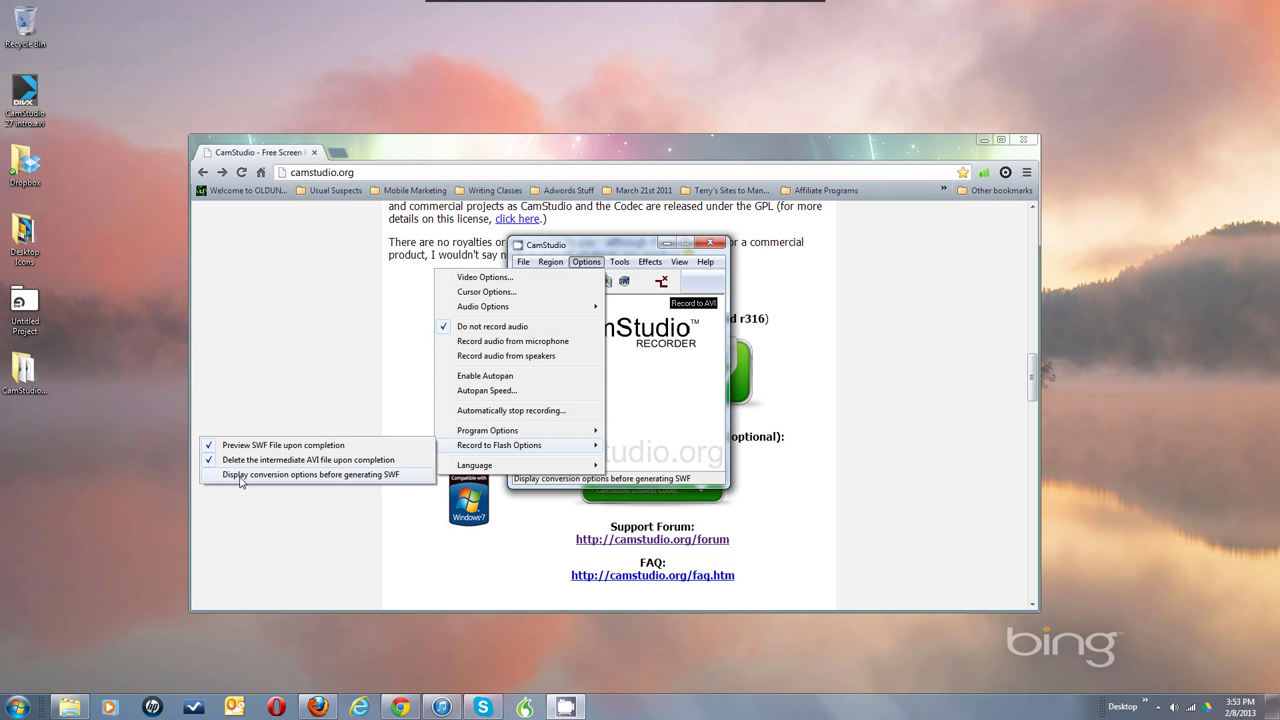
click(342, 476)
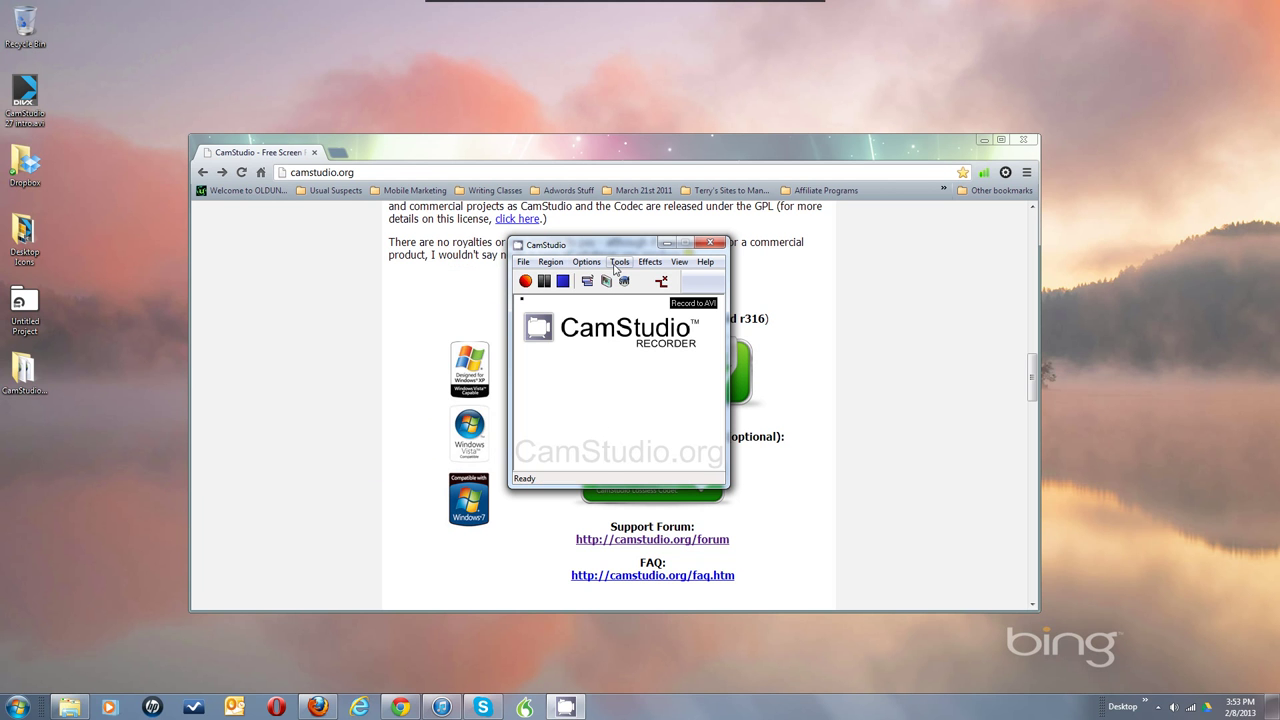
- Uncheck 'Delete the intermediate AVI file upon completion' and recheck the Flash options
click(590, 263)
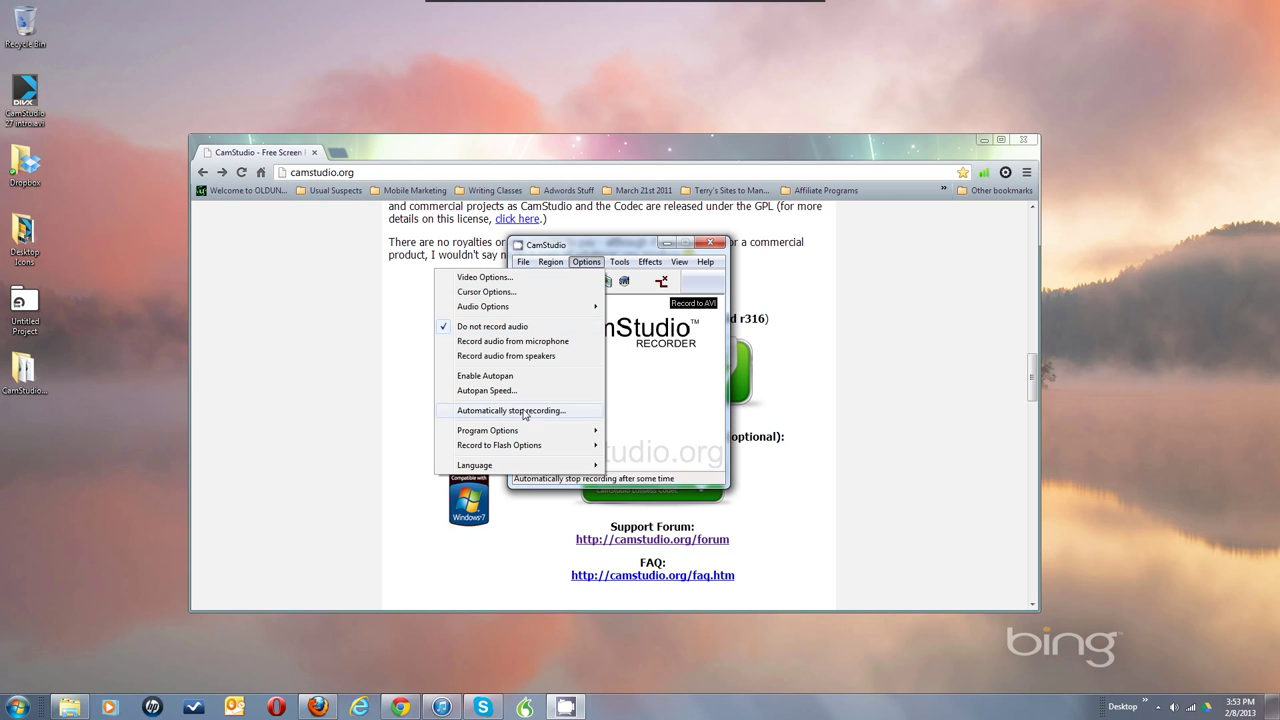
mouse_move(519, 450)
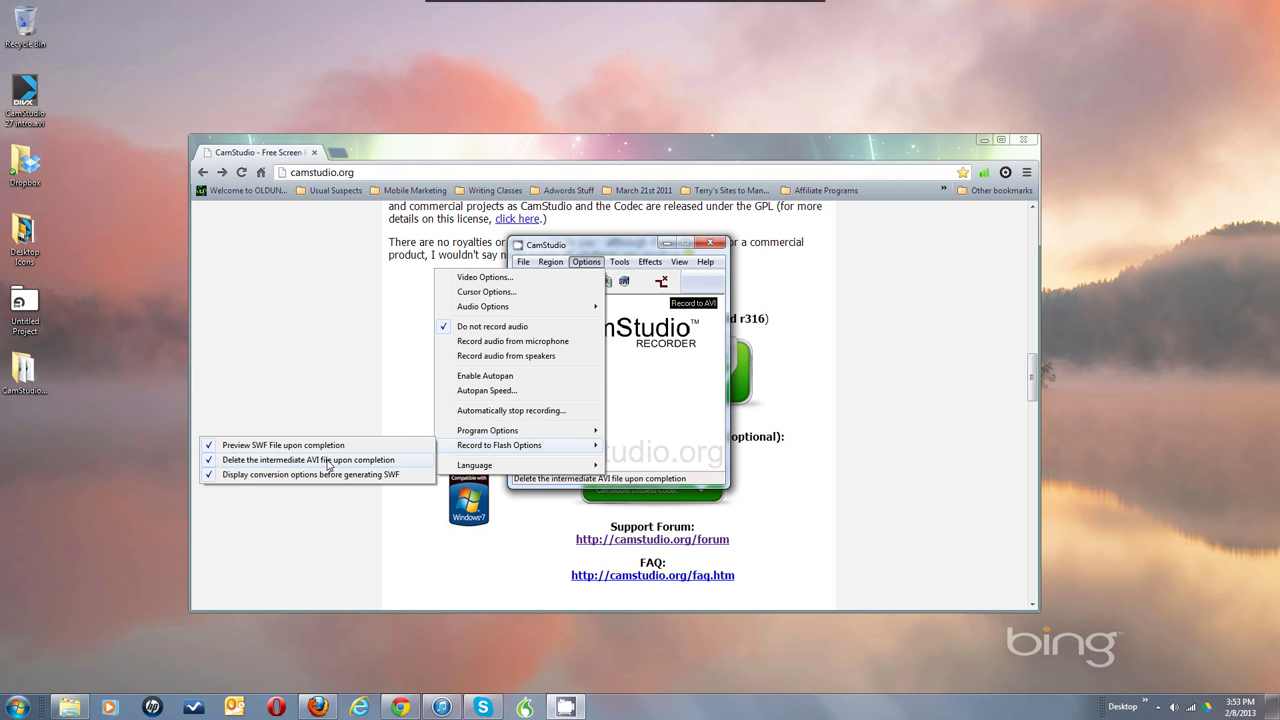
click(328, 463)
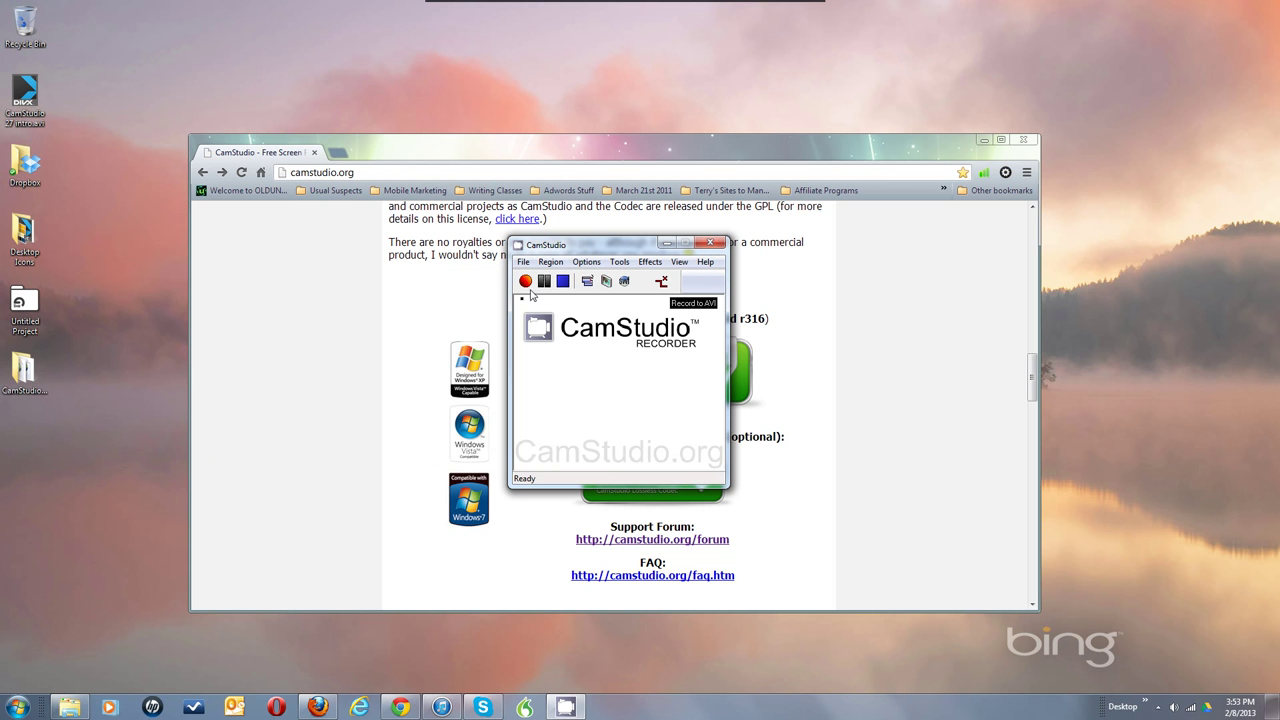
click(582, 263)
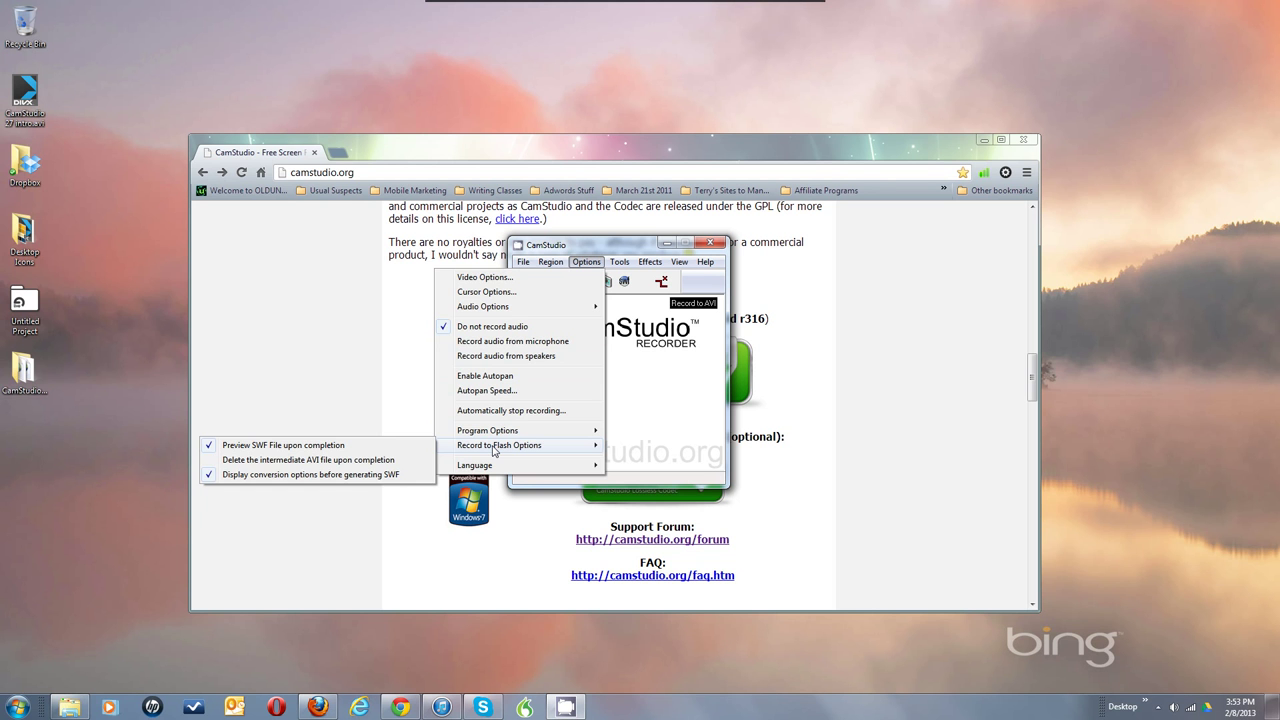
click(492, 450)
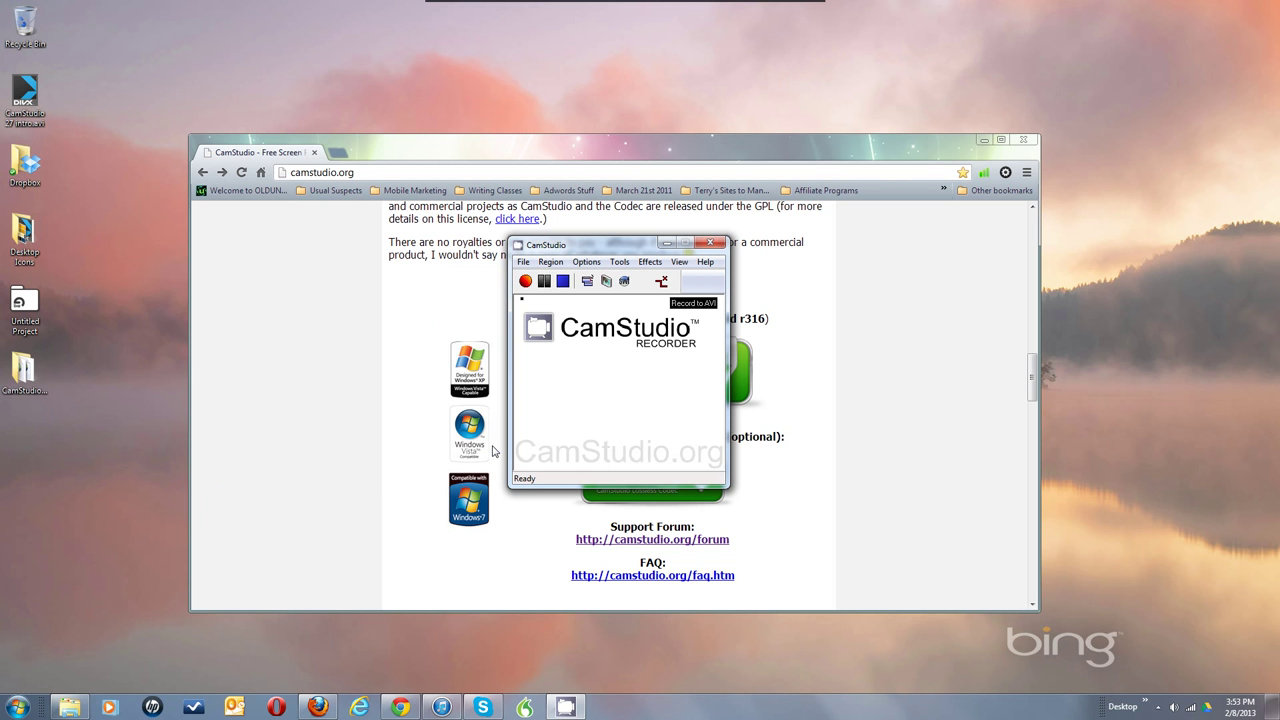
click(582, 263)
click(500, 441)
click(587, 263)
mouse_move(517, 448)
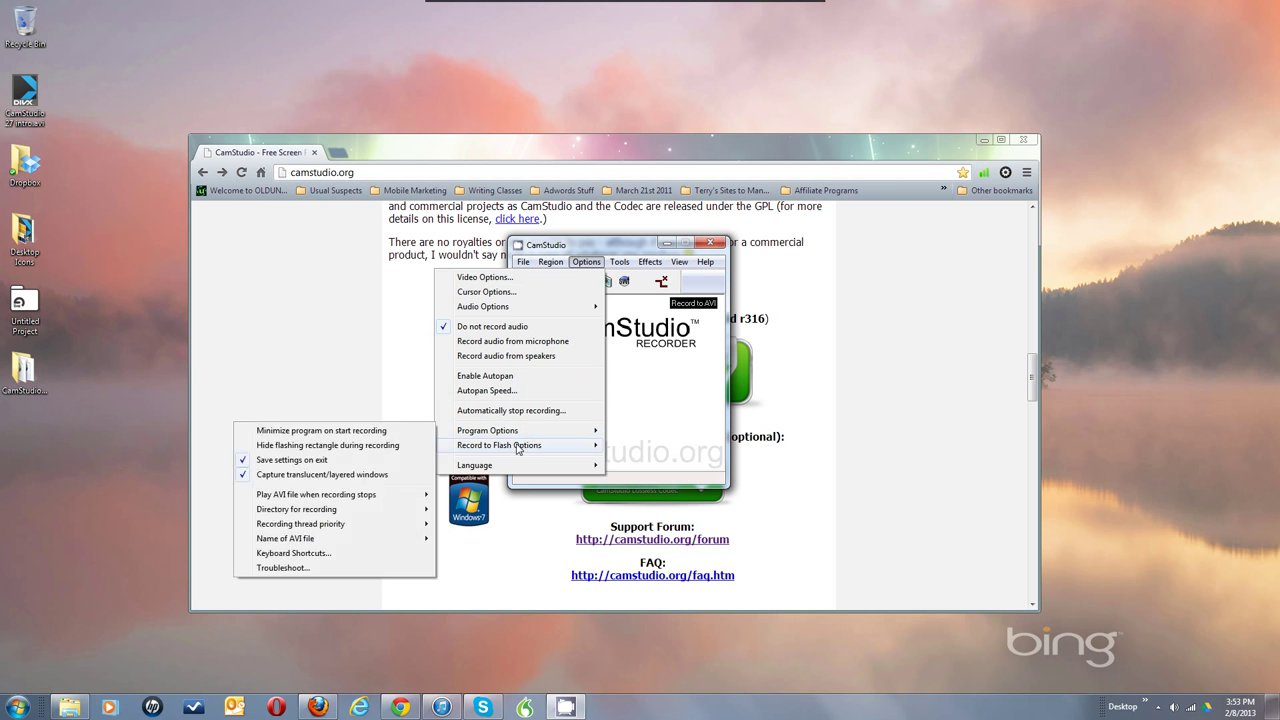
key(Escape)
key(Escape)
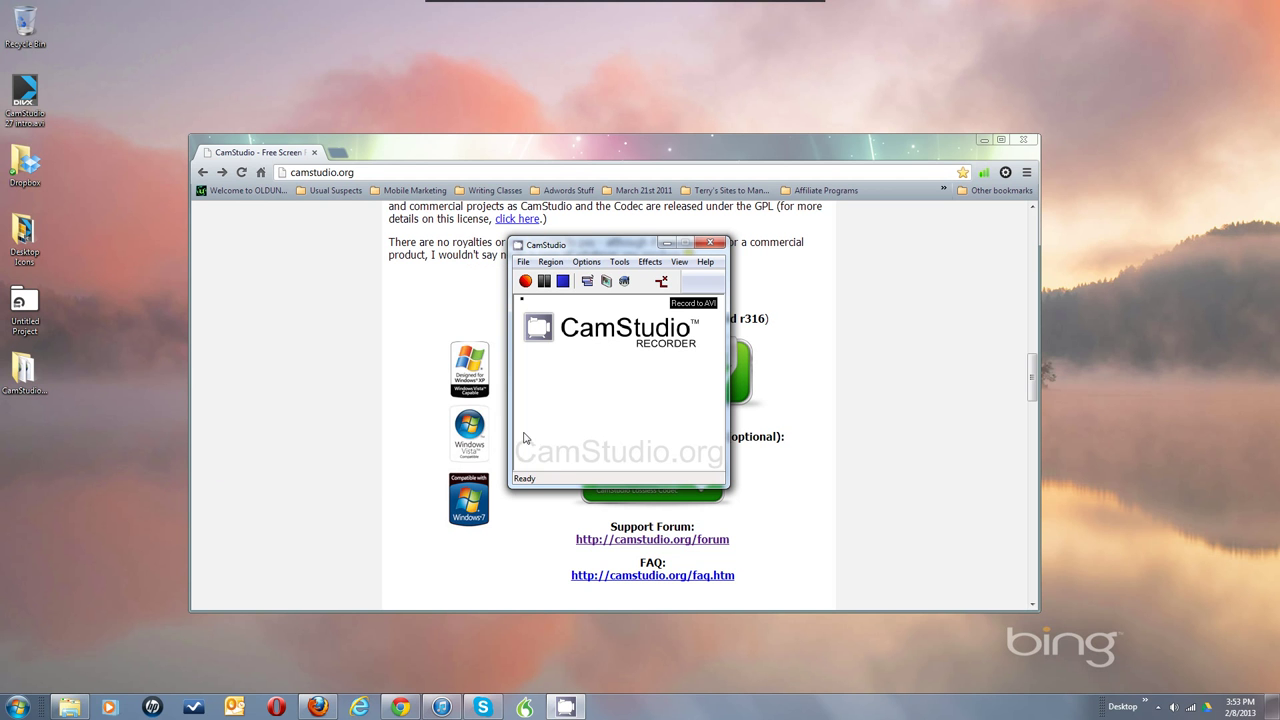
click(585, 263)
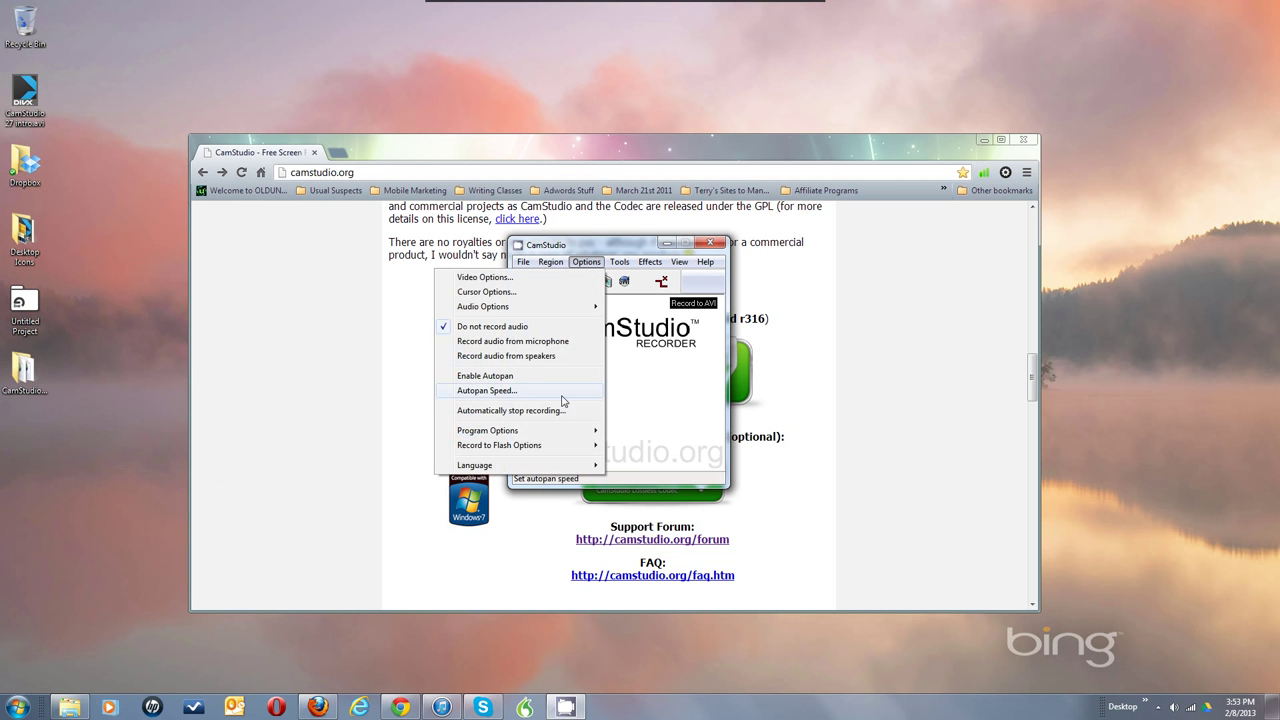
mouse_move(563, 432)
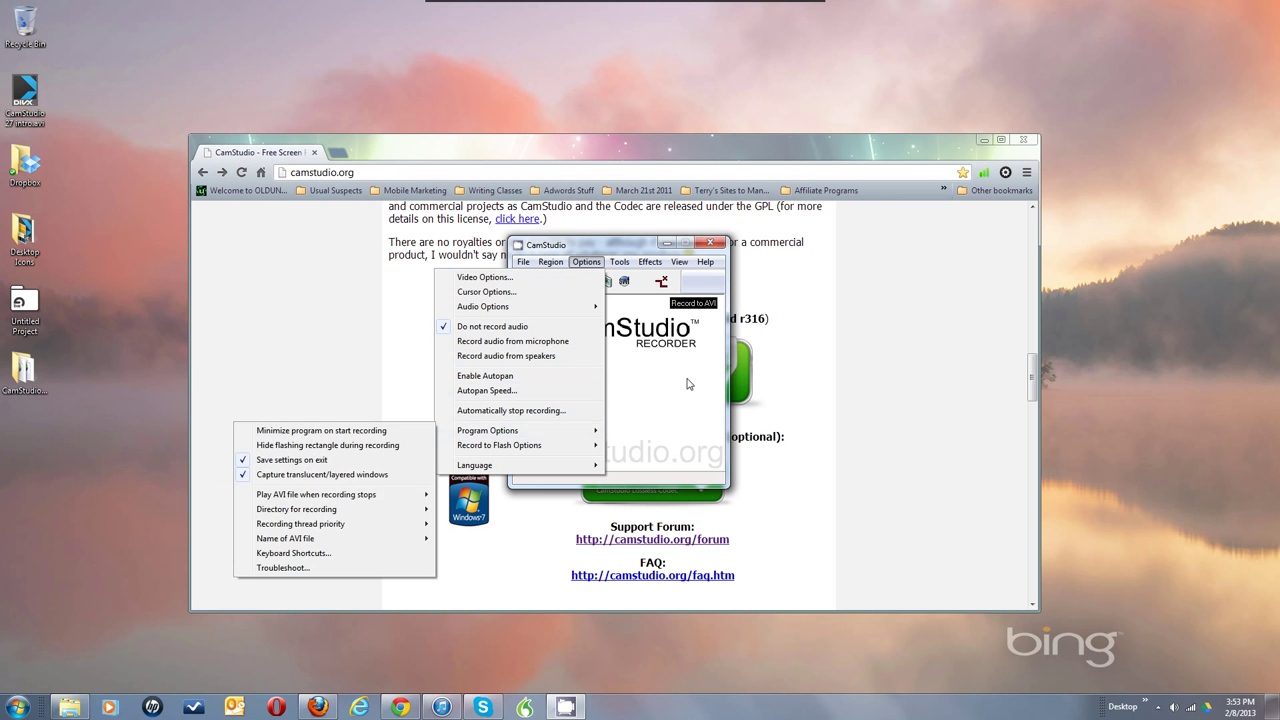
key(Escape)
key(Escape)
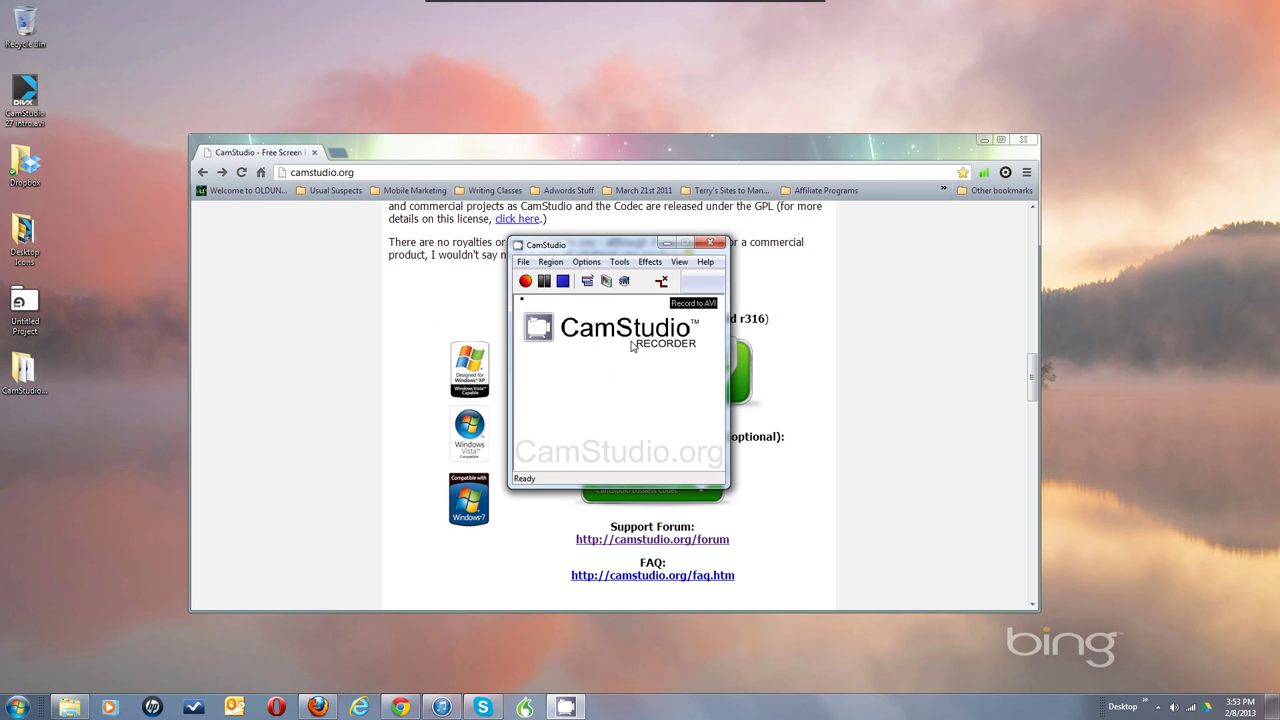
- Set the Fixed Region width to 1280 and height to 720 and confirm
click(551, 262)
mouse_move(583, 263)
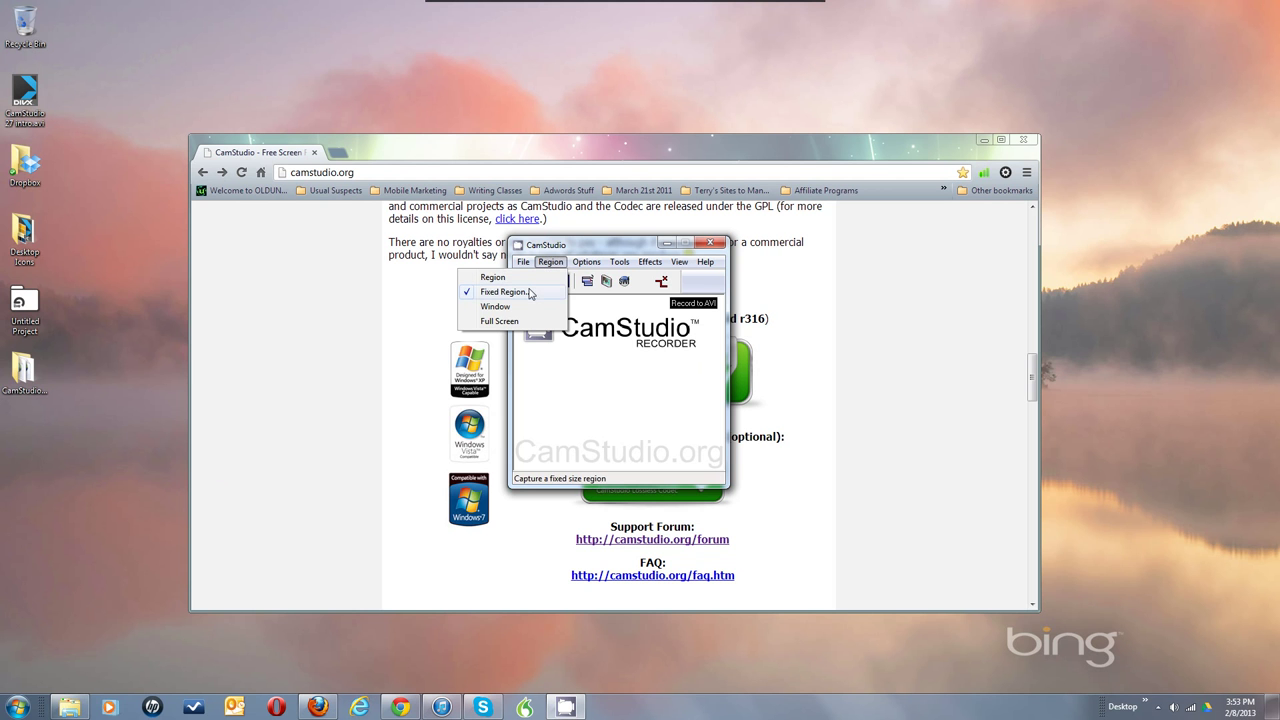
click(503, 291)
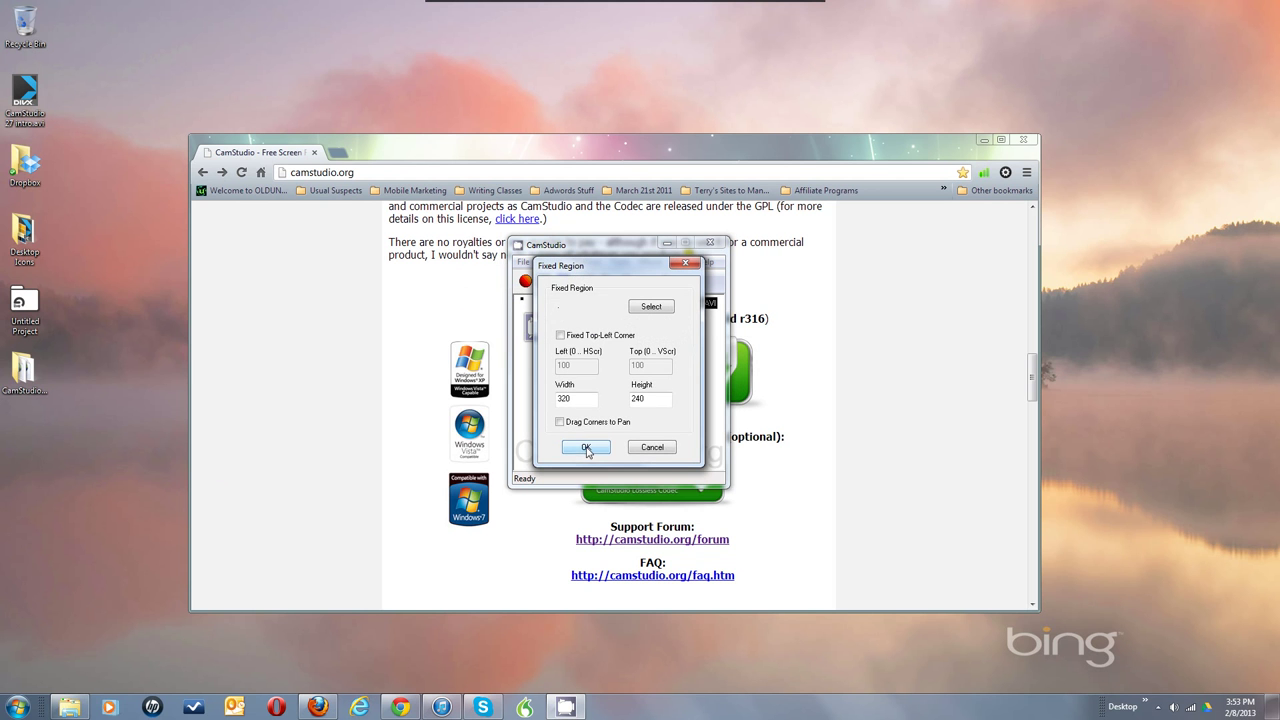
click(566, 400)
double_click(643, 400)
double_click(581, 404)
click(648, 400)
double_click(570, 404)
text(128)
double_click(643, 400)
text(720)
click(586, 447)
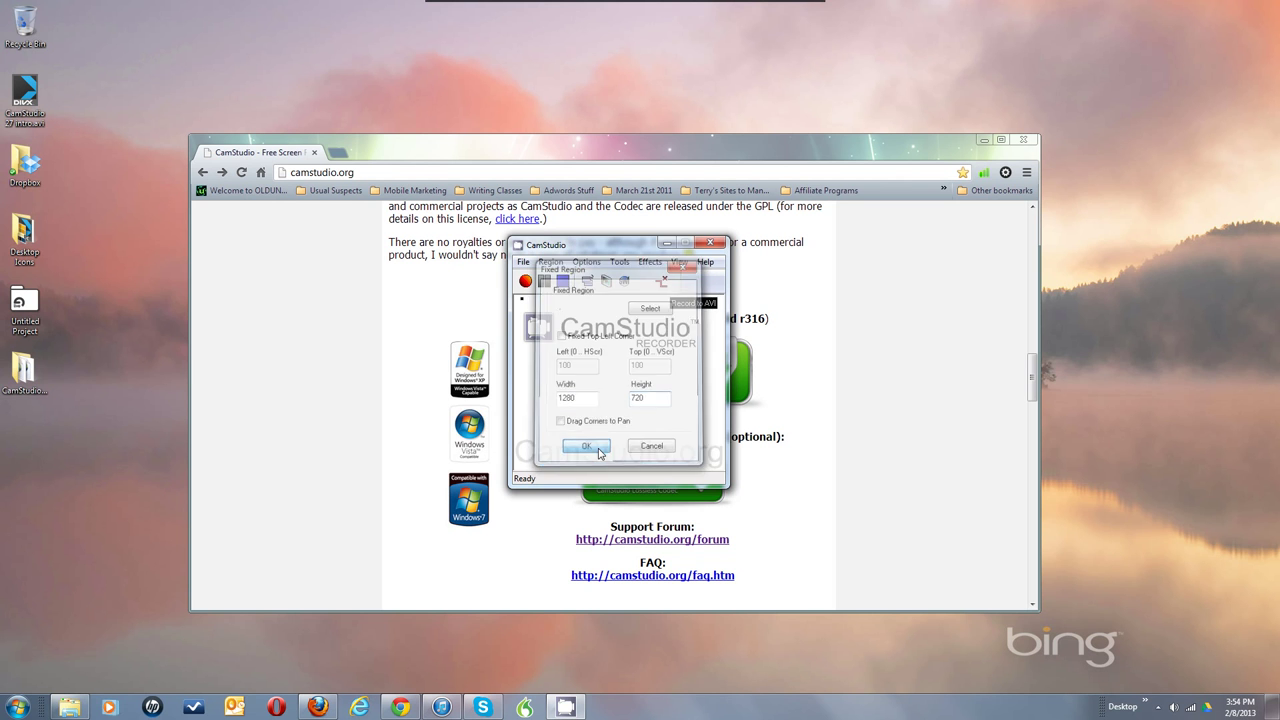
- Resize the Chrome window to the 1280X720 preset from its title-bar menu
right_click(587, 138)
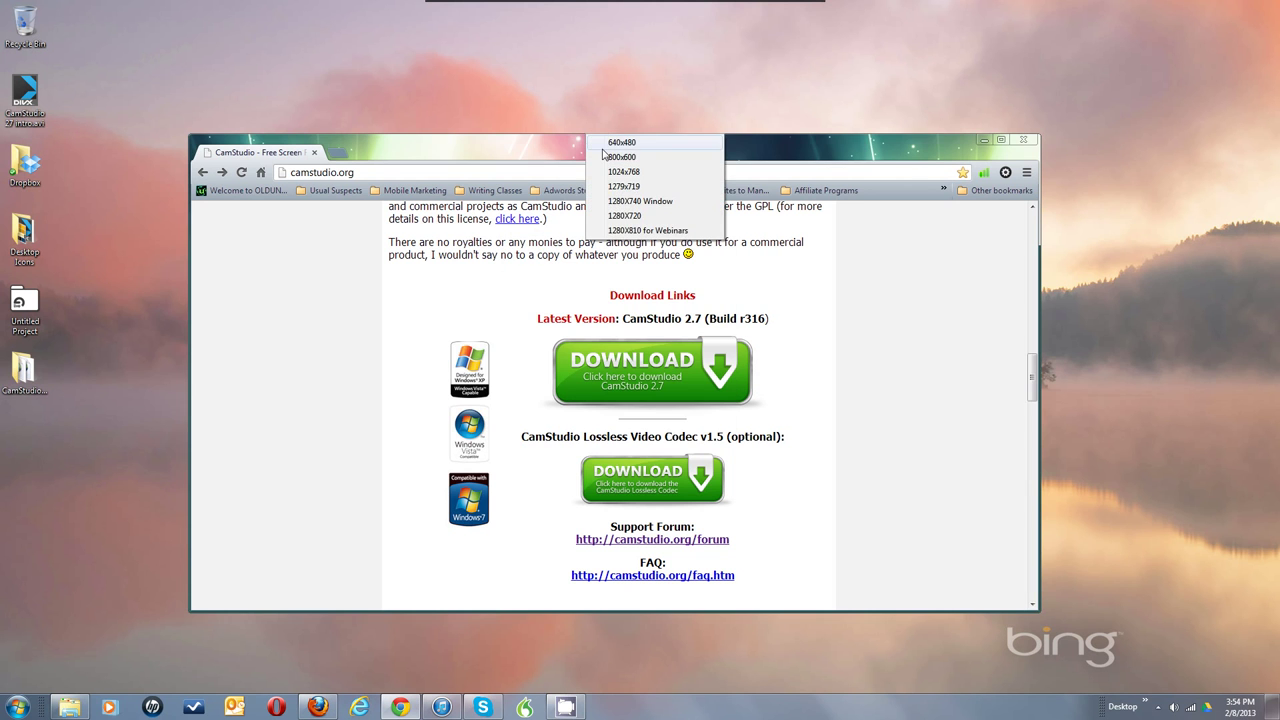
click(617, 217)
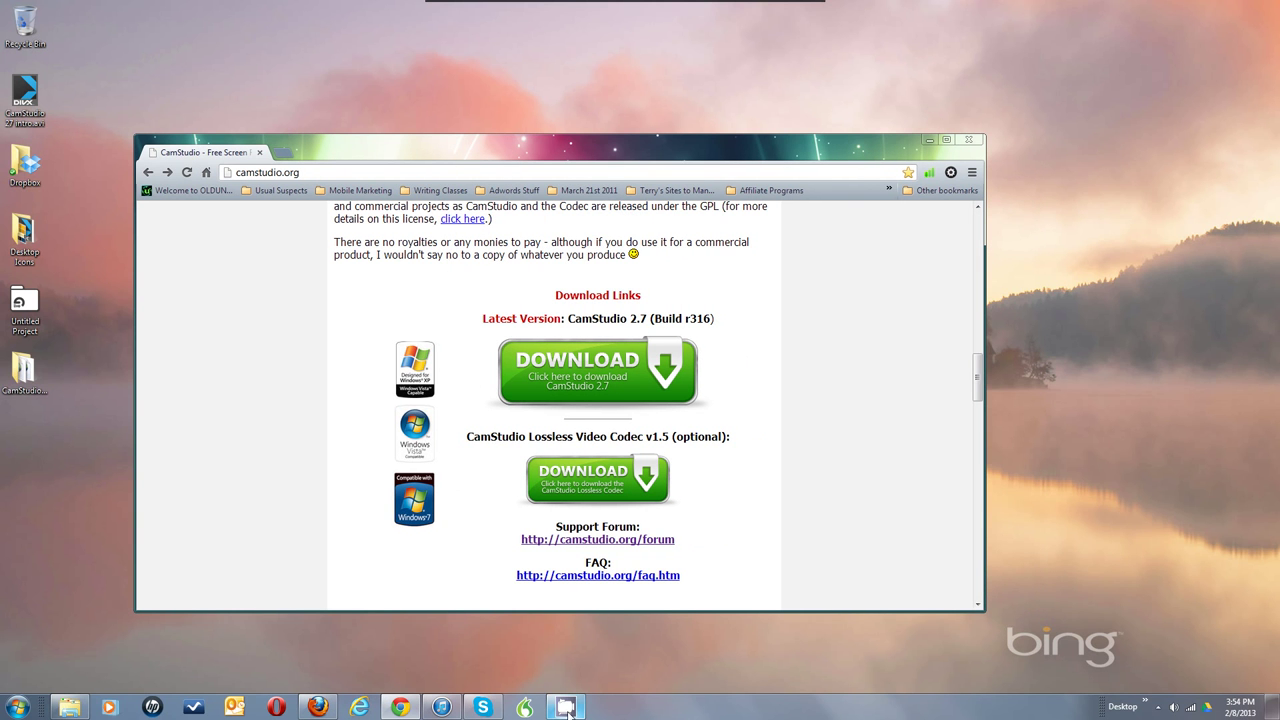
mouse_move(567, 711)
- Reopen CamStudio's Fixed Region dialog and uncheck 'Drag Corners to Pan'
click(566, 707)
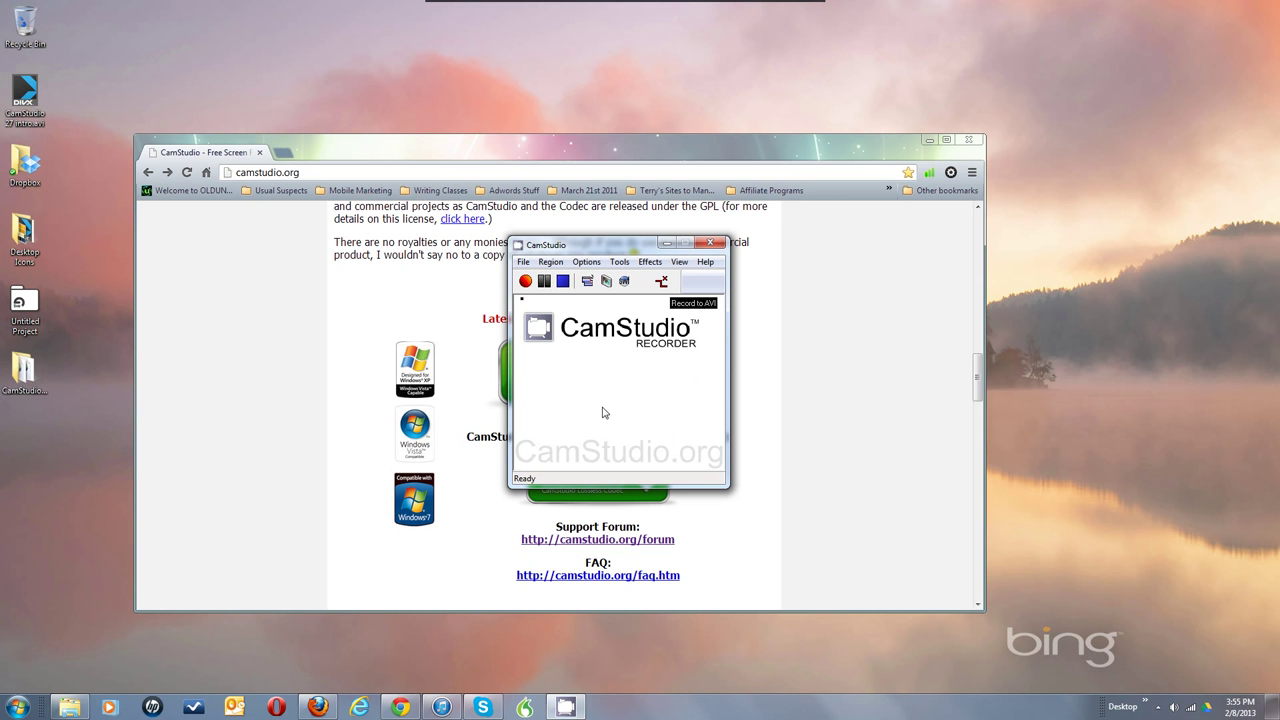
click(551, 262)
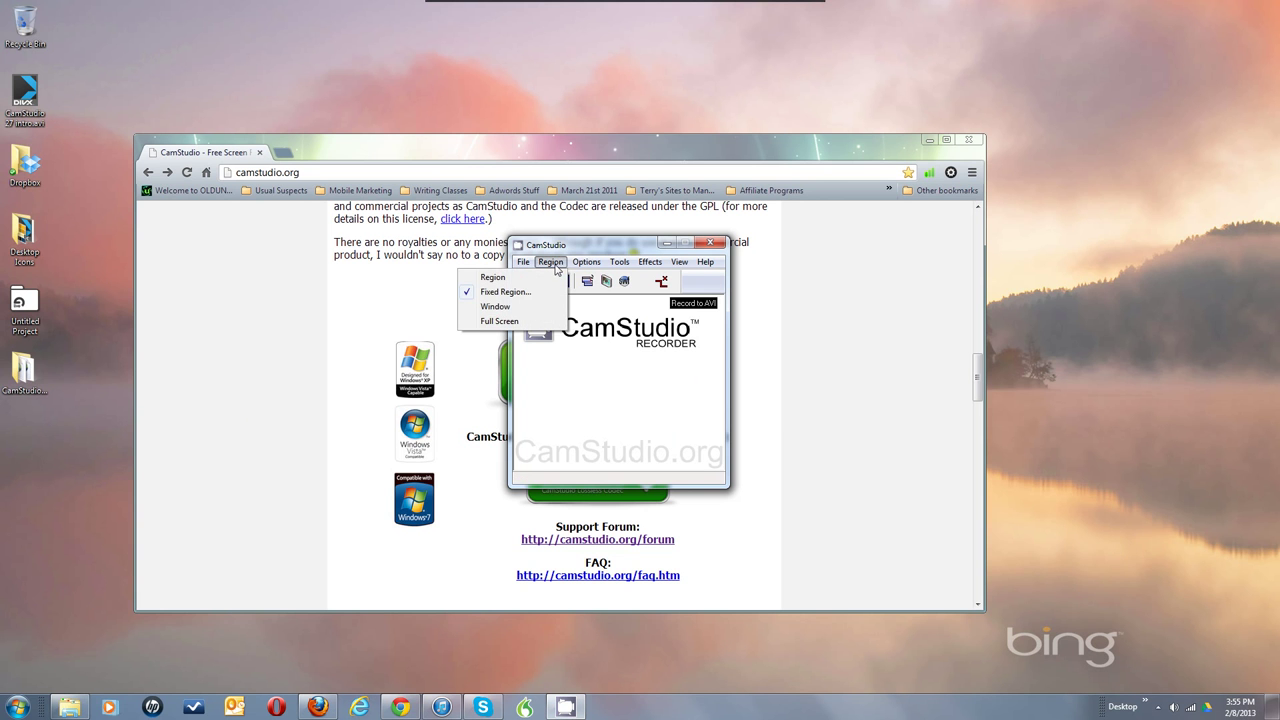
click(504, 291)
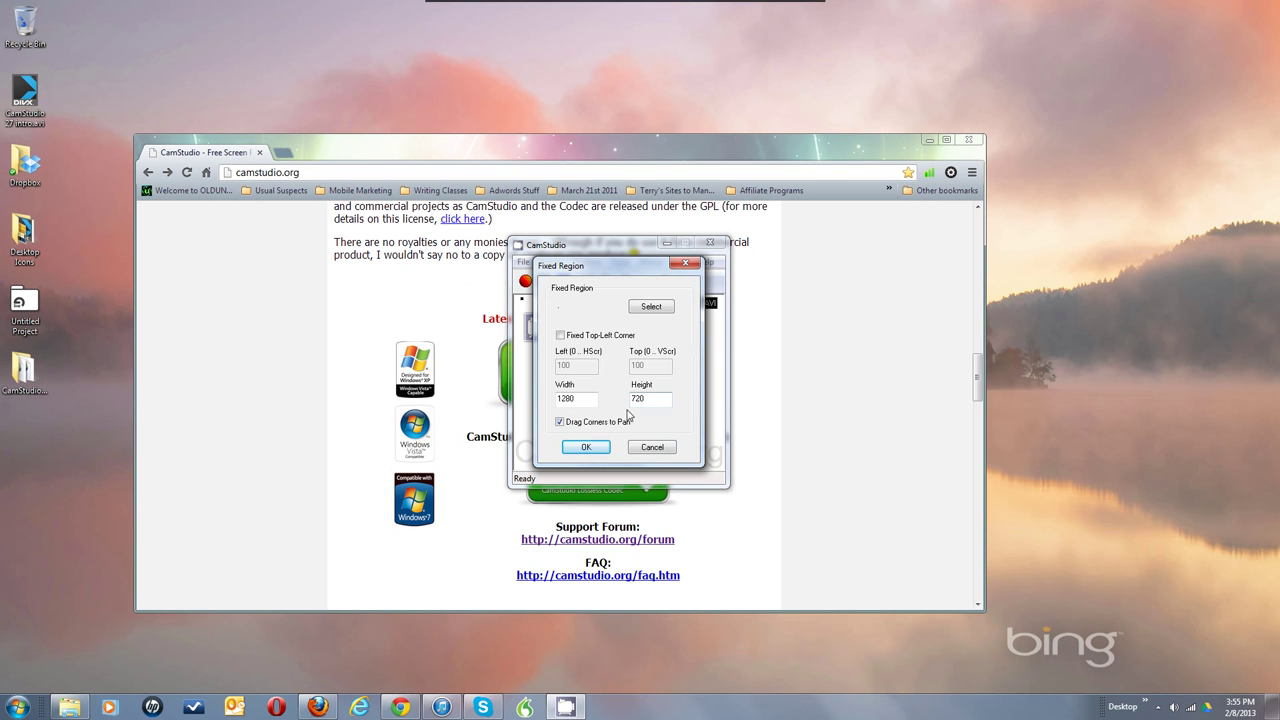
click(561, 423)
- Fix the region's top-left corner and set its Left offset to 200
click(561, 336)
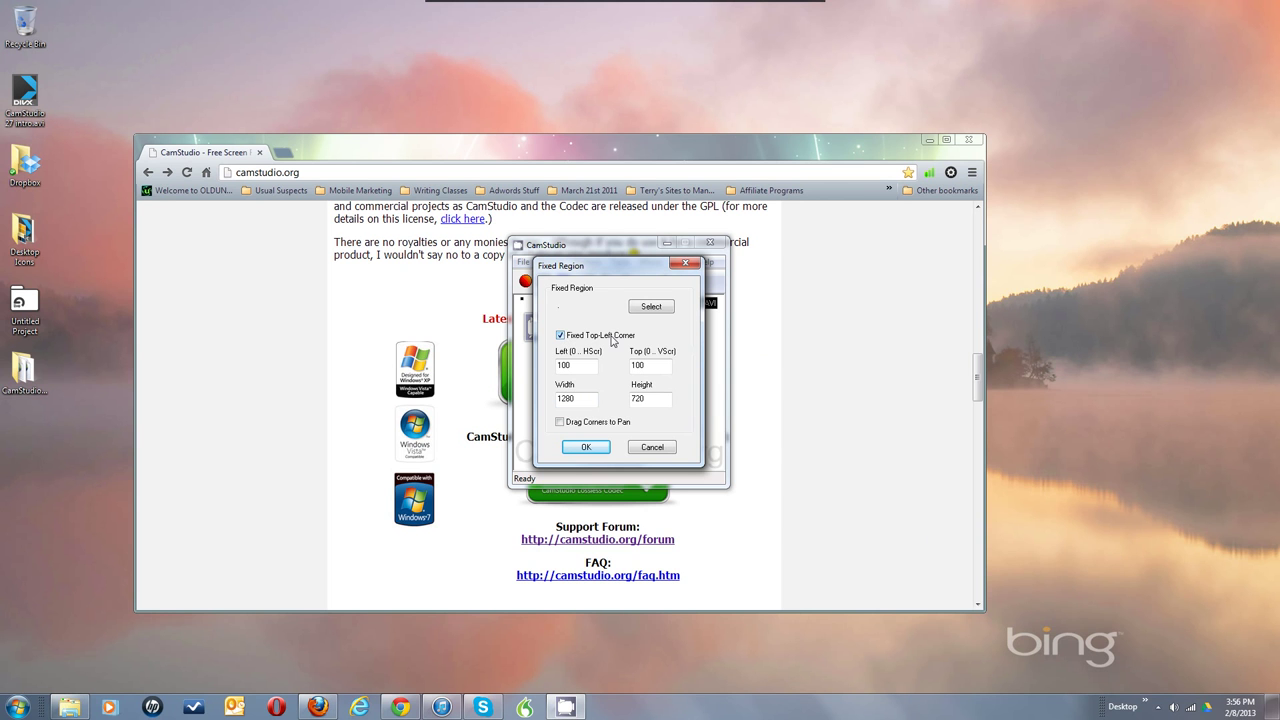
double_click(589, 371)
text(200)
- Drag-select the browser window as the region, giving 1282 by 718, then unfix the top-left corner
click(651, 307)
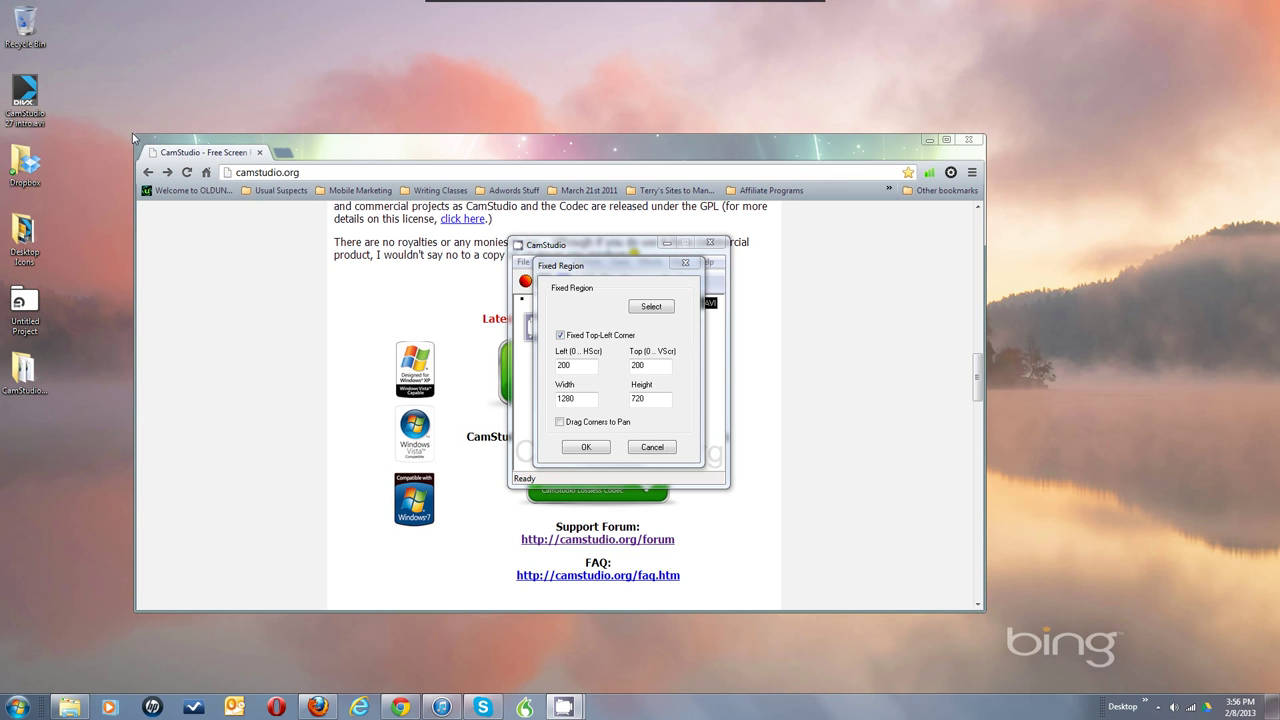
drag(133, 133, 680, 516)
drag(854, 561, 987, 615)
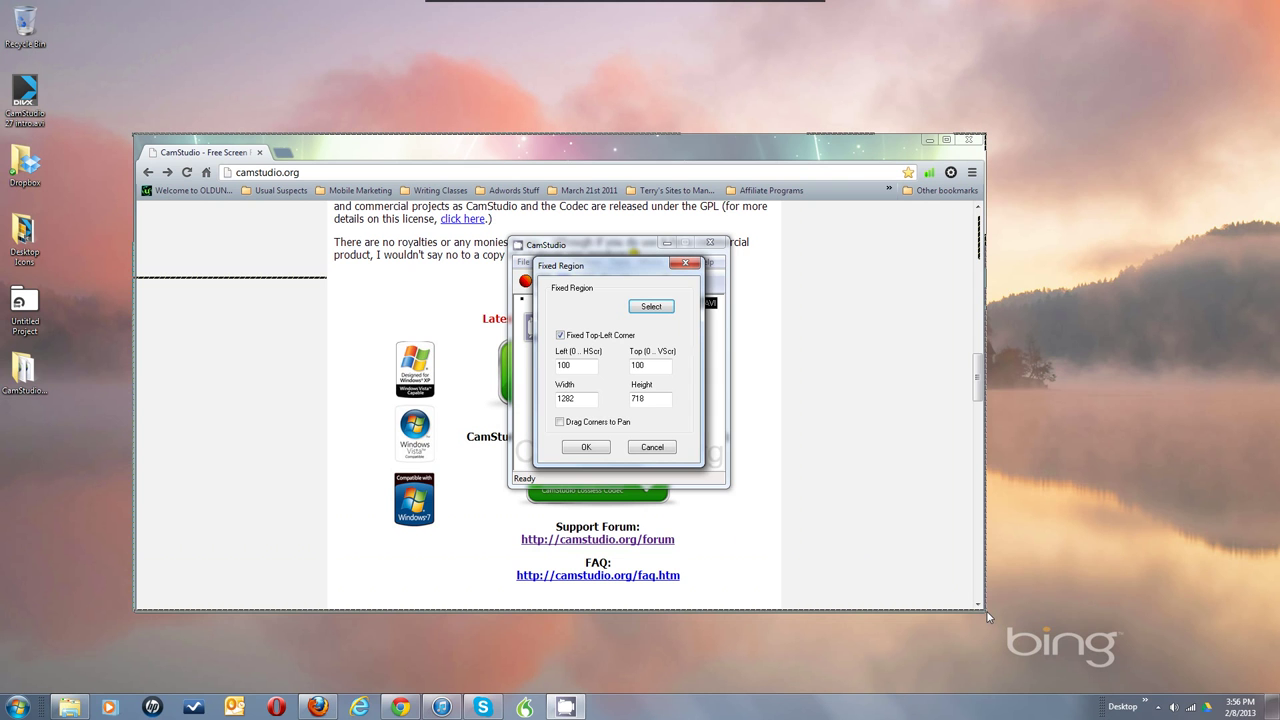
click(561, 336)
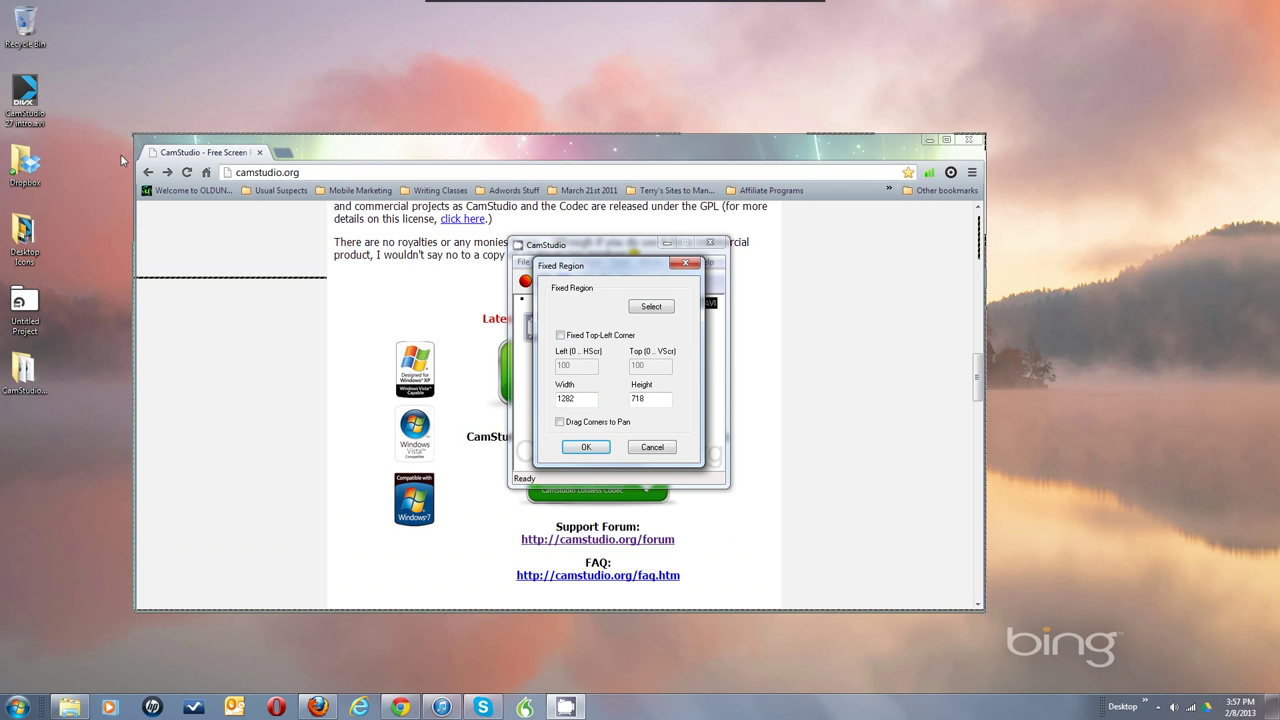
- Outline a new capture area over the browser and lock it as a 1280x720 fixed region at 200, 200
click(660, 314)
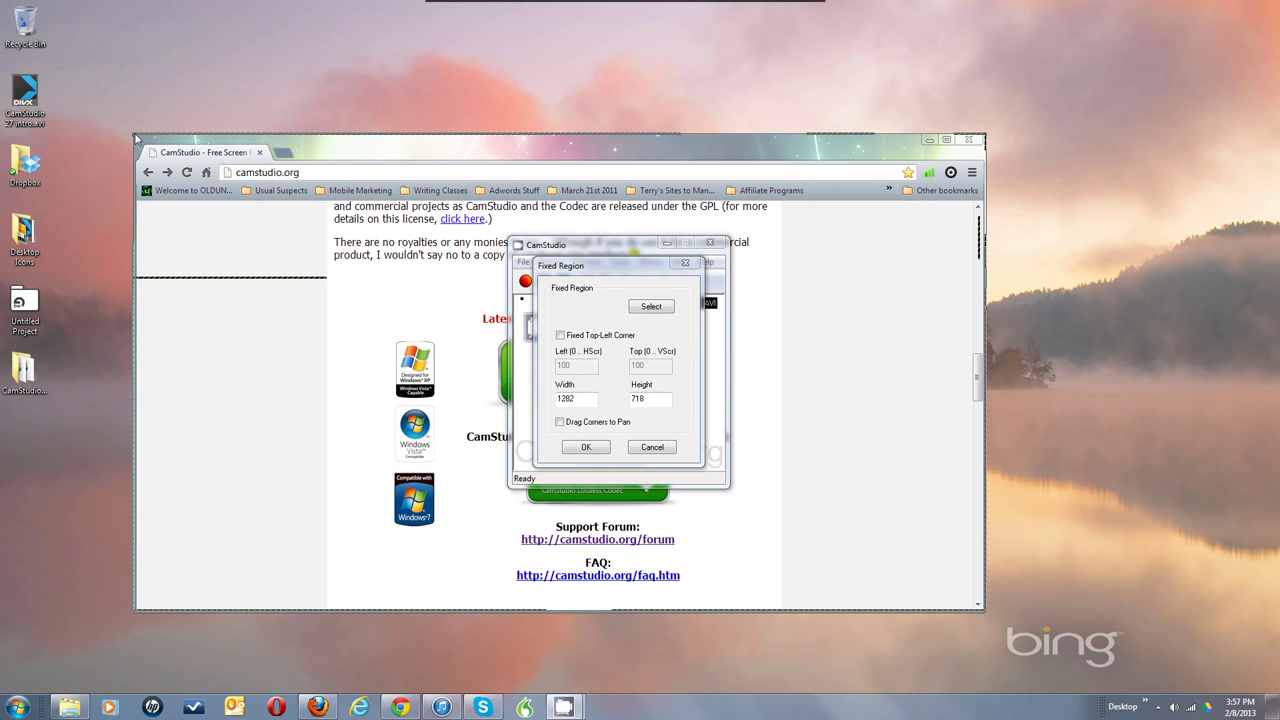
drag(134, 138, 985, 615)
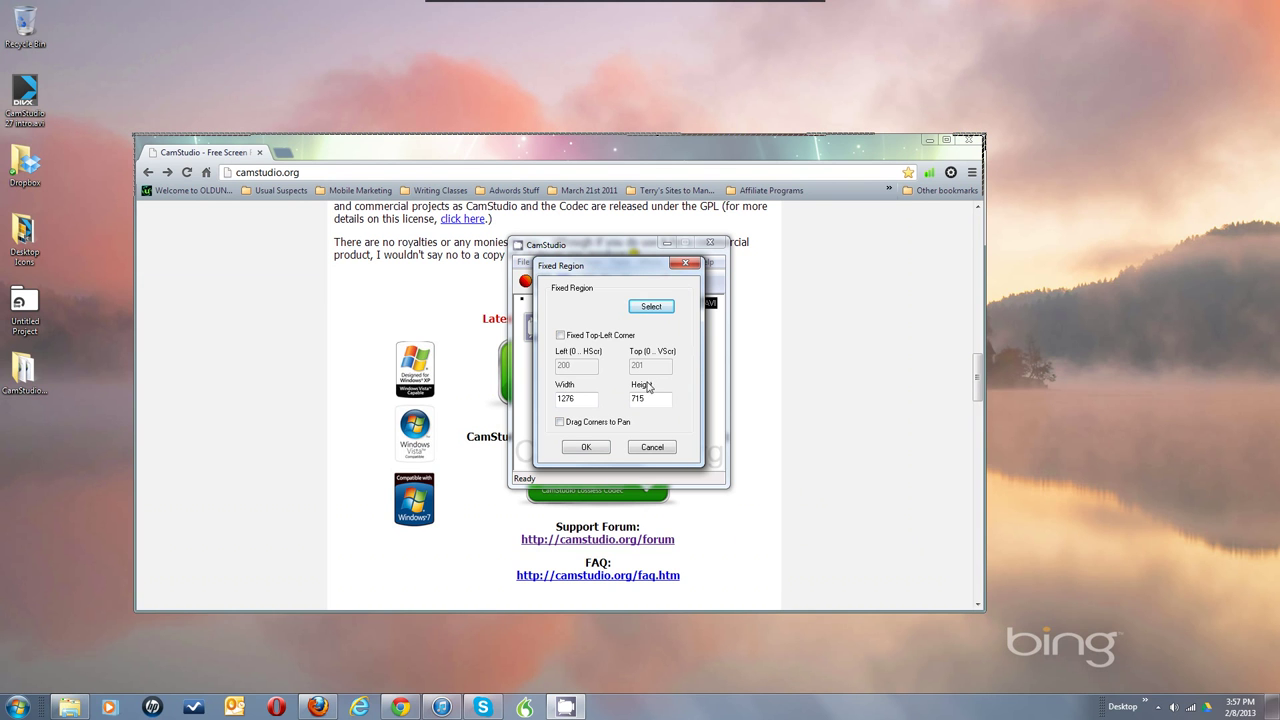
click(560, 336)
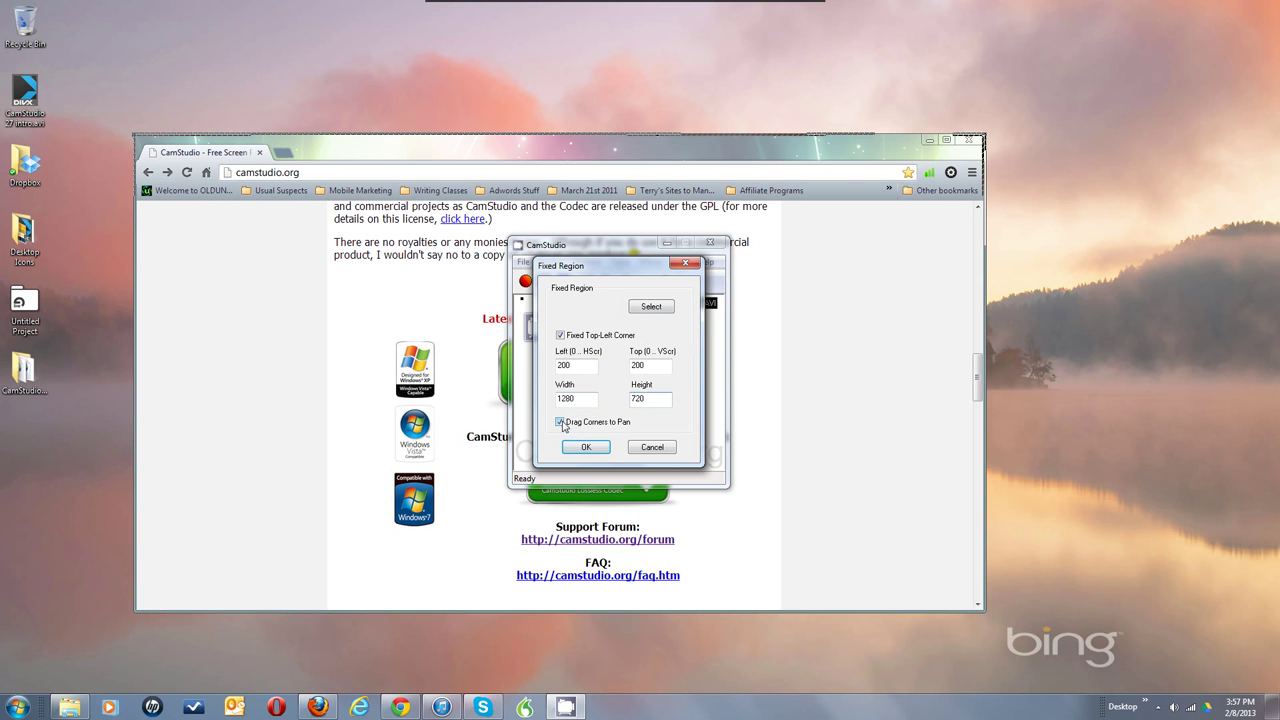
click(586, 447)
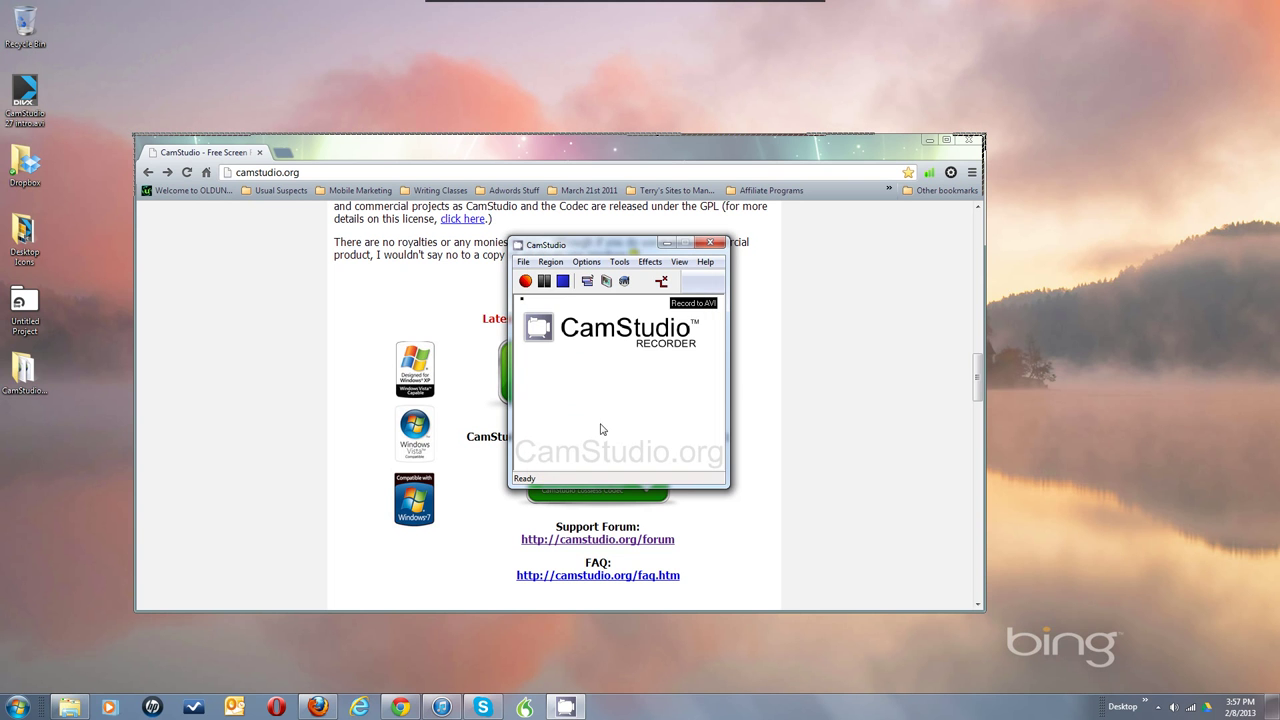
- Switch the recording region to a single Window and verify the choice
click(553, 262)
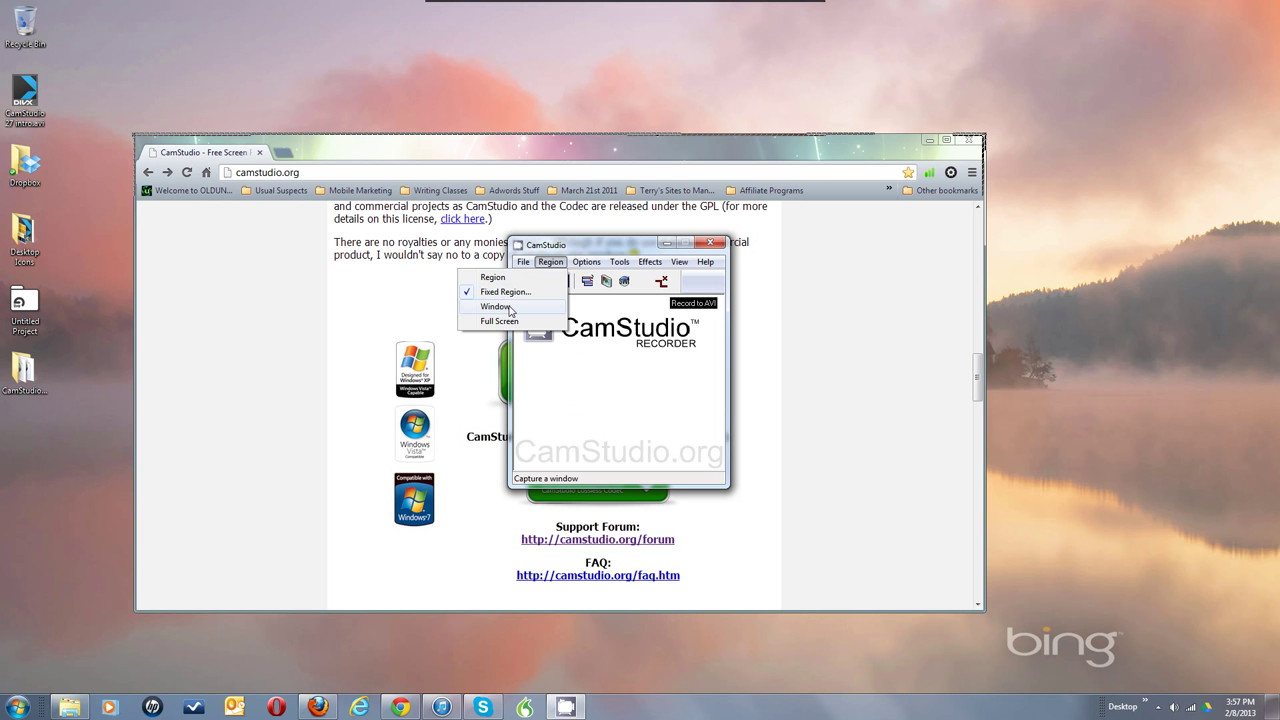
click(497, 306)
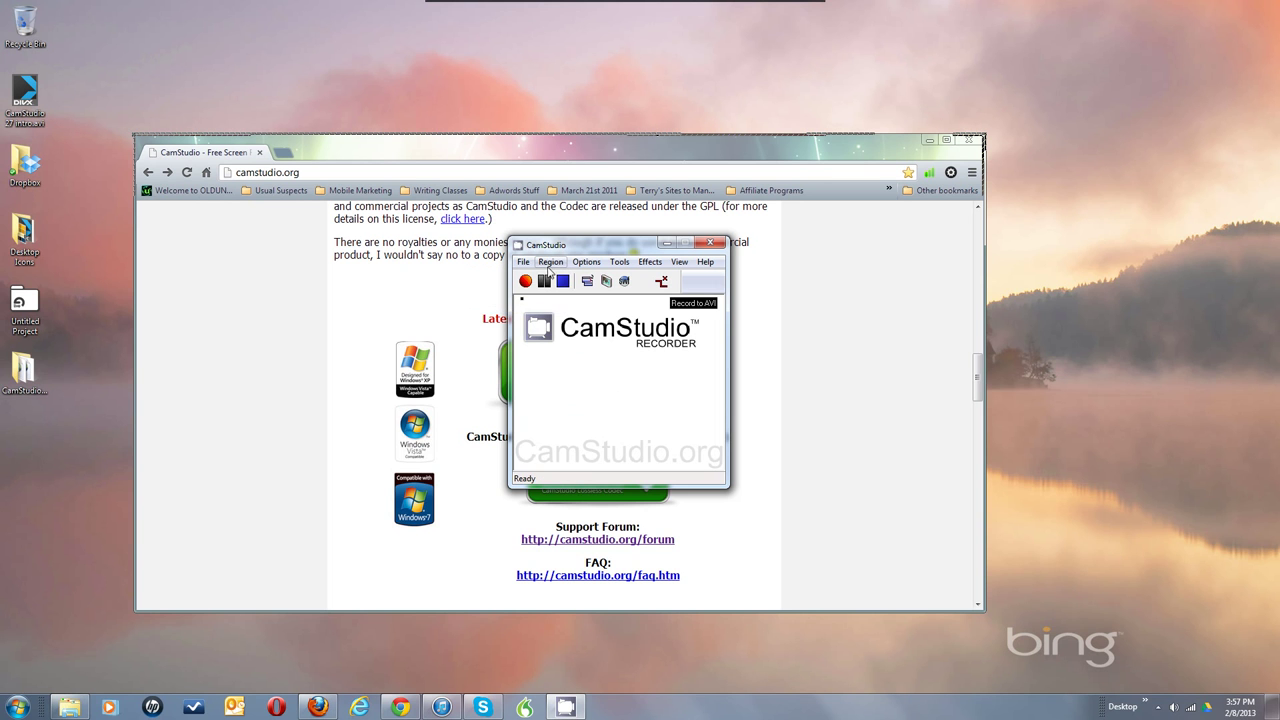
click(549, 263)
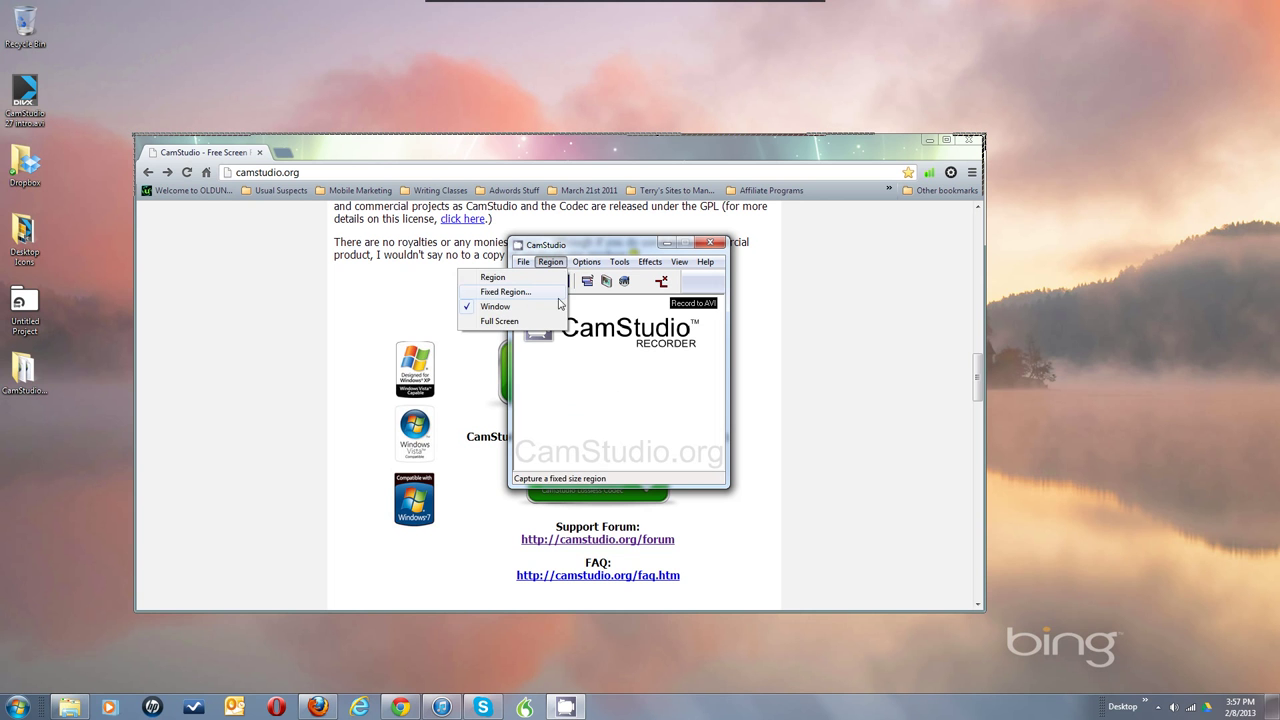
click(595, 352)
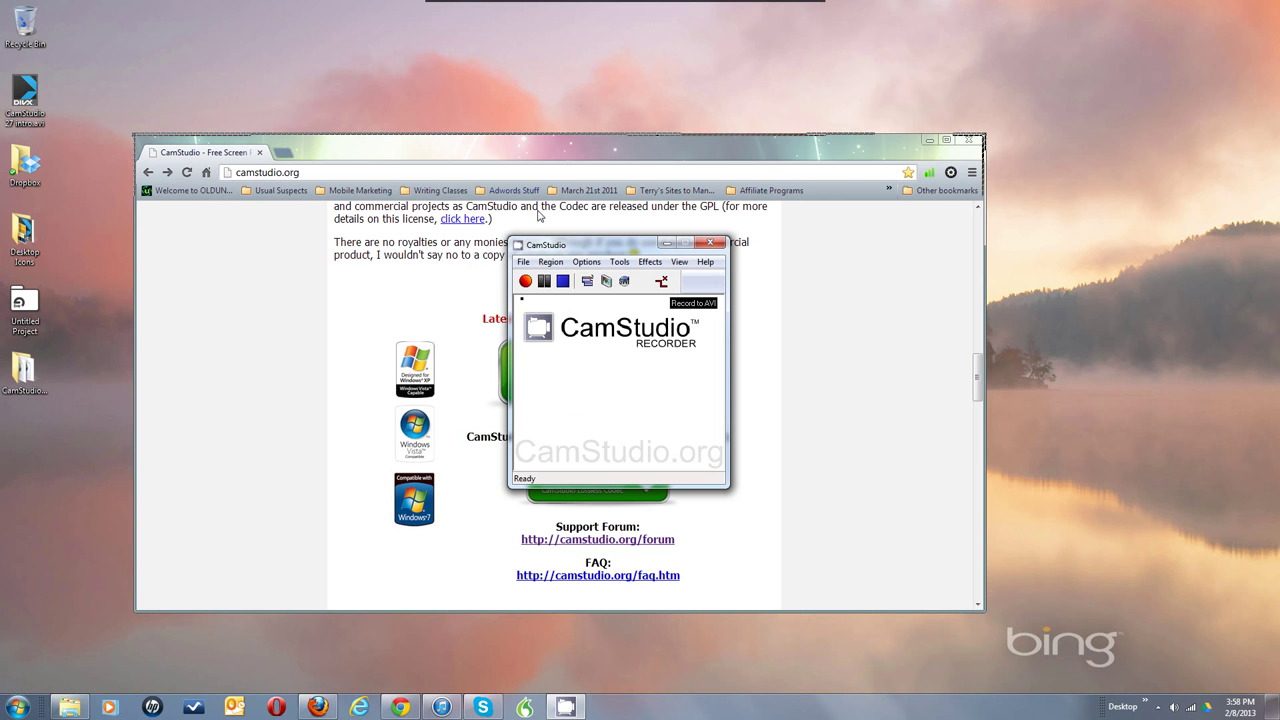
- Make a short test recording and discard it without saving
click(525, 281)
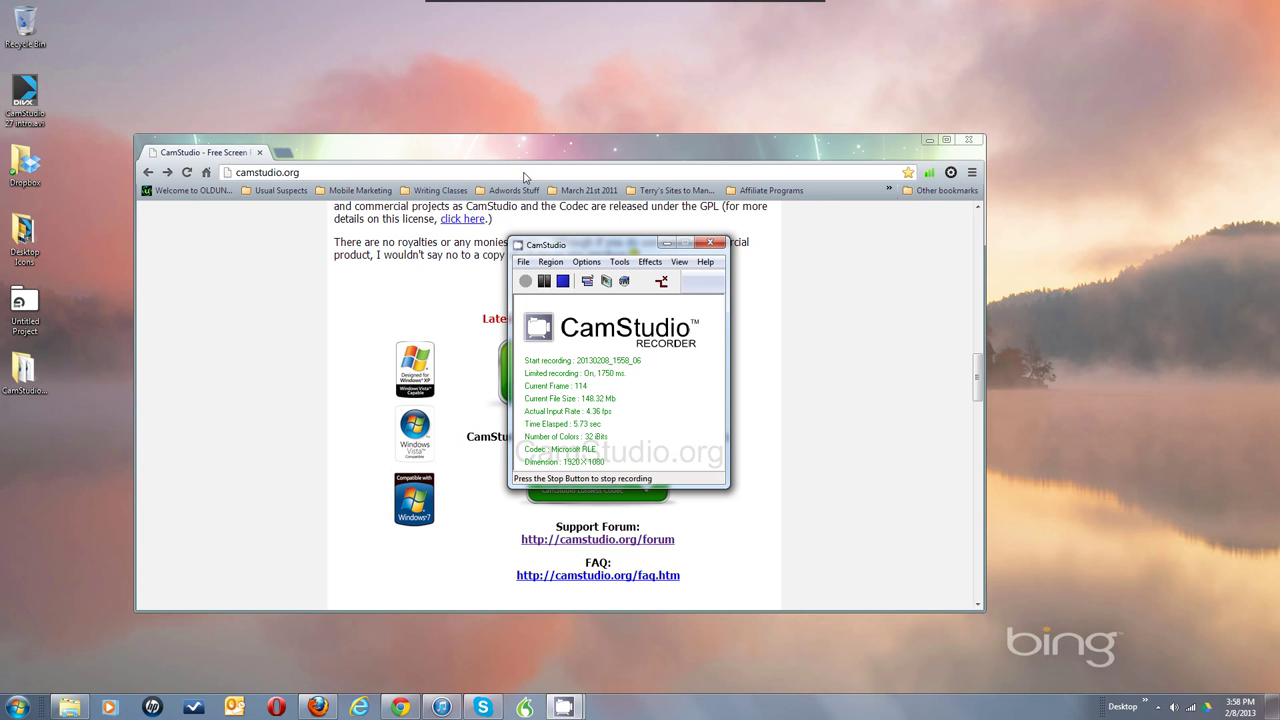
click(563, 281)
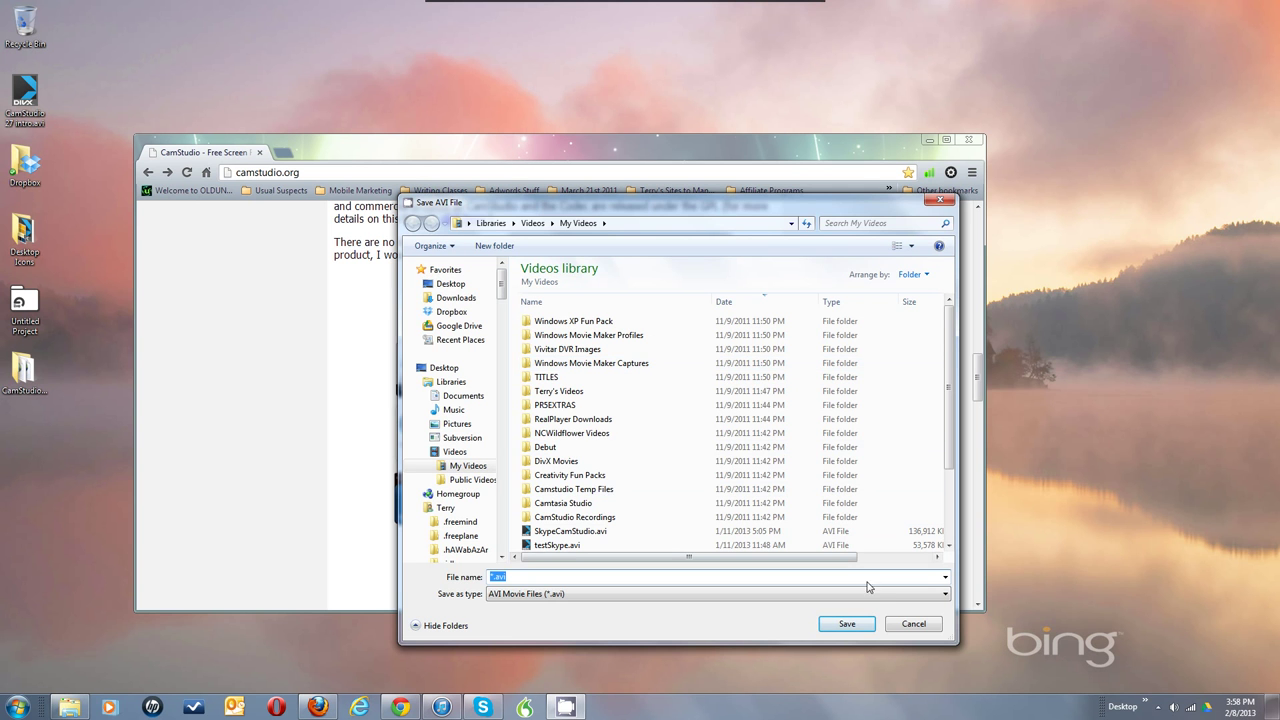
click(903, 626)
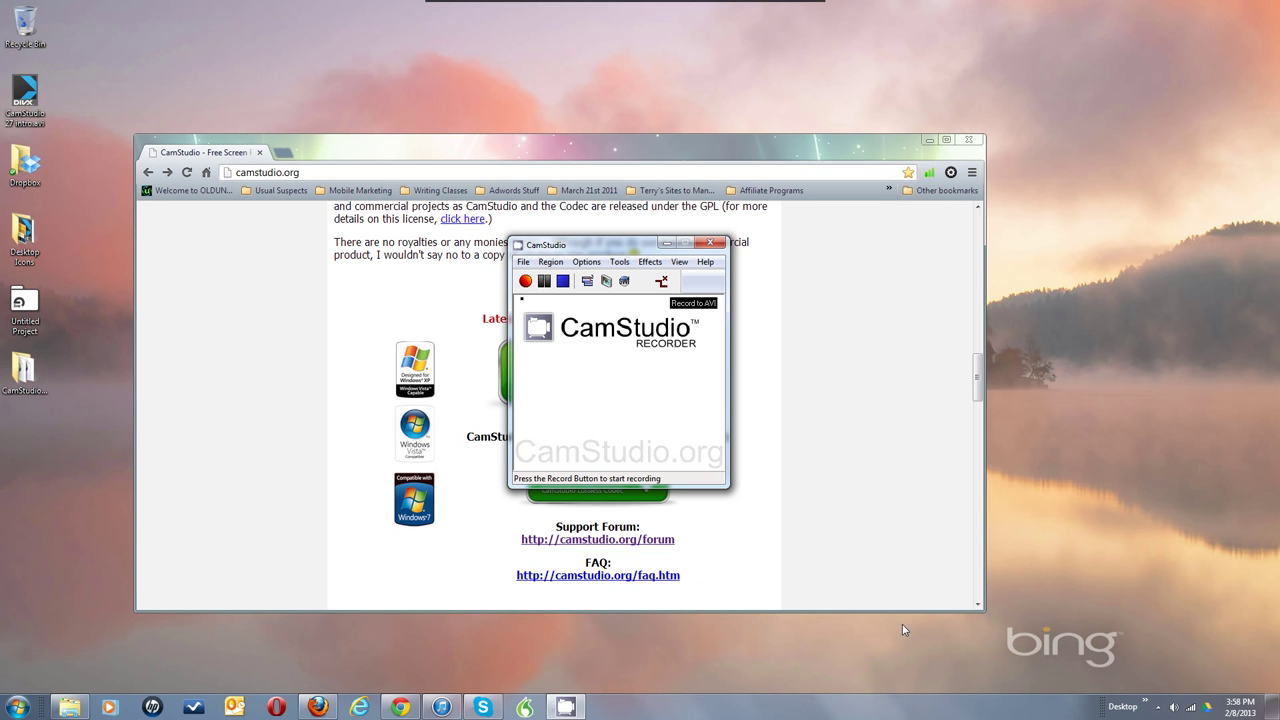
- Start recording and frame the Chrome window showing the camstudio.org downloads as the capture area
click(524, 283)
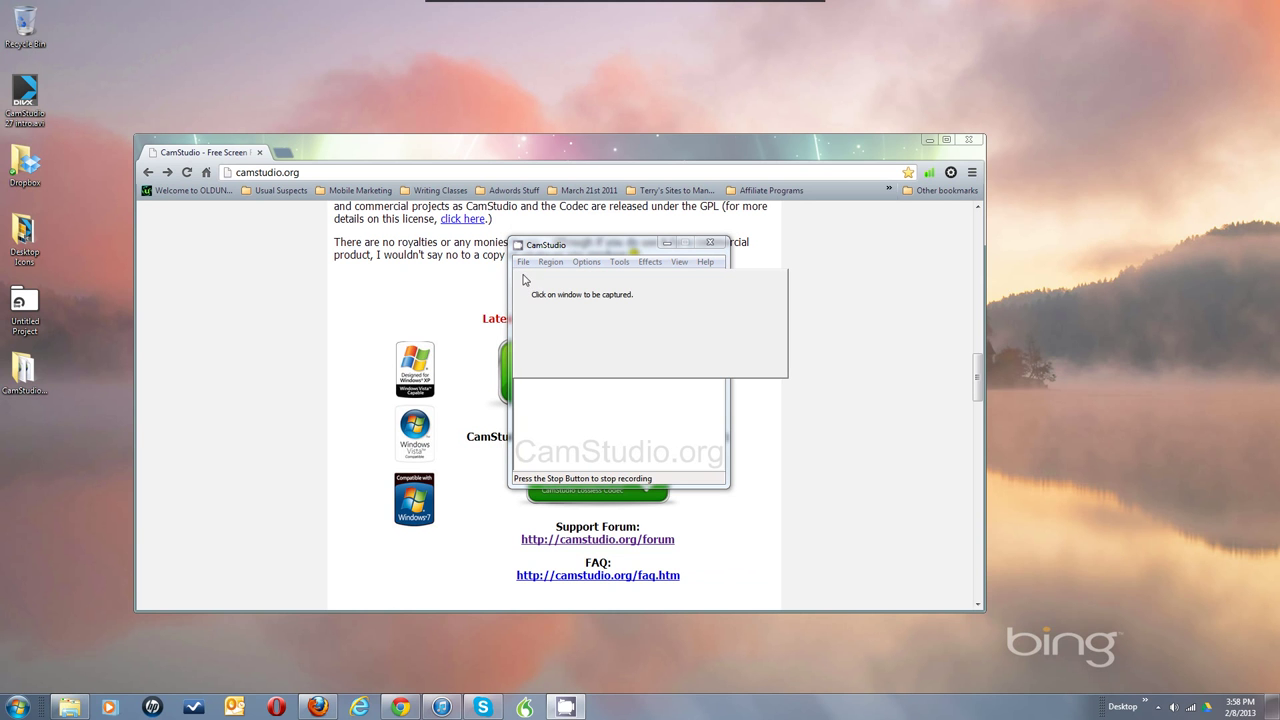
click(510, 150)
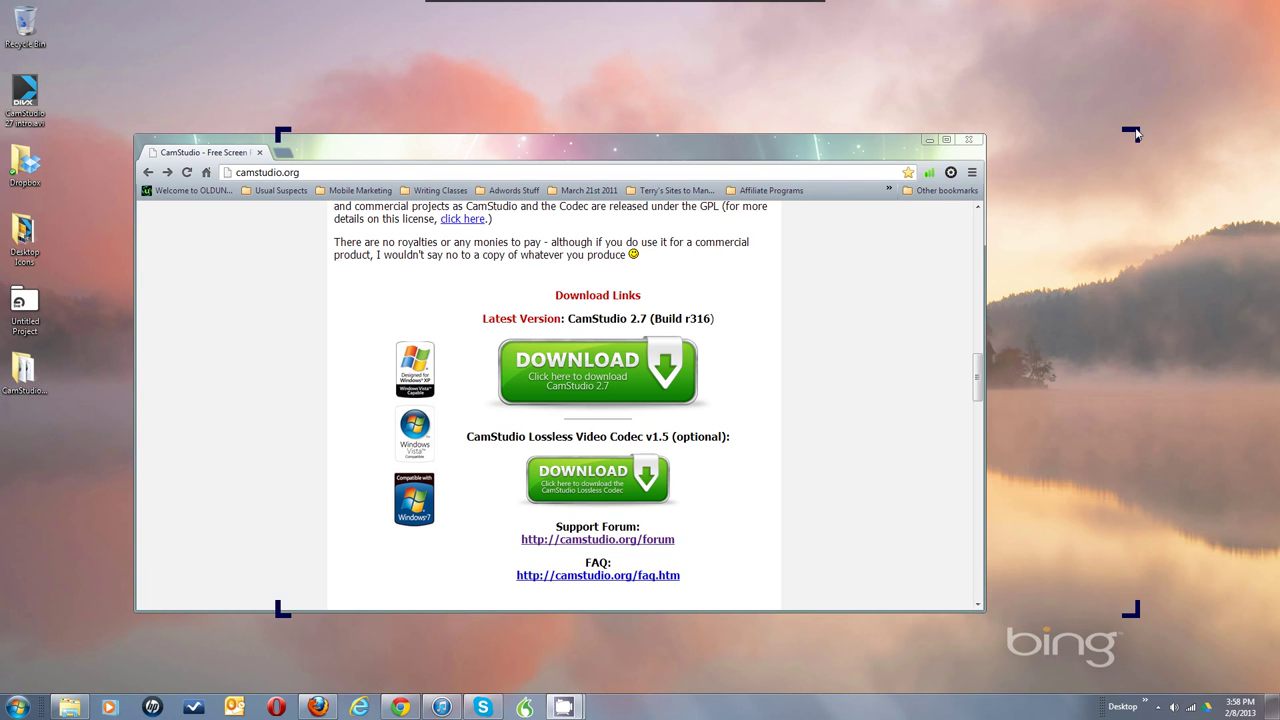
click(984, 139)
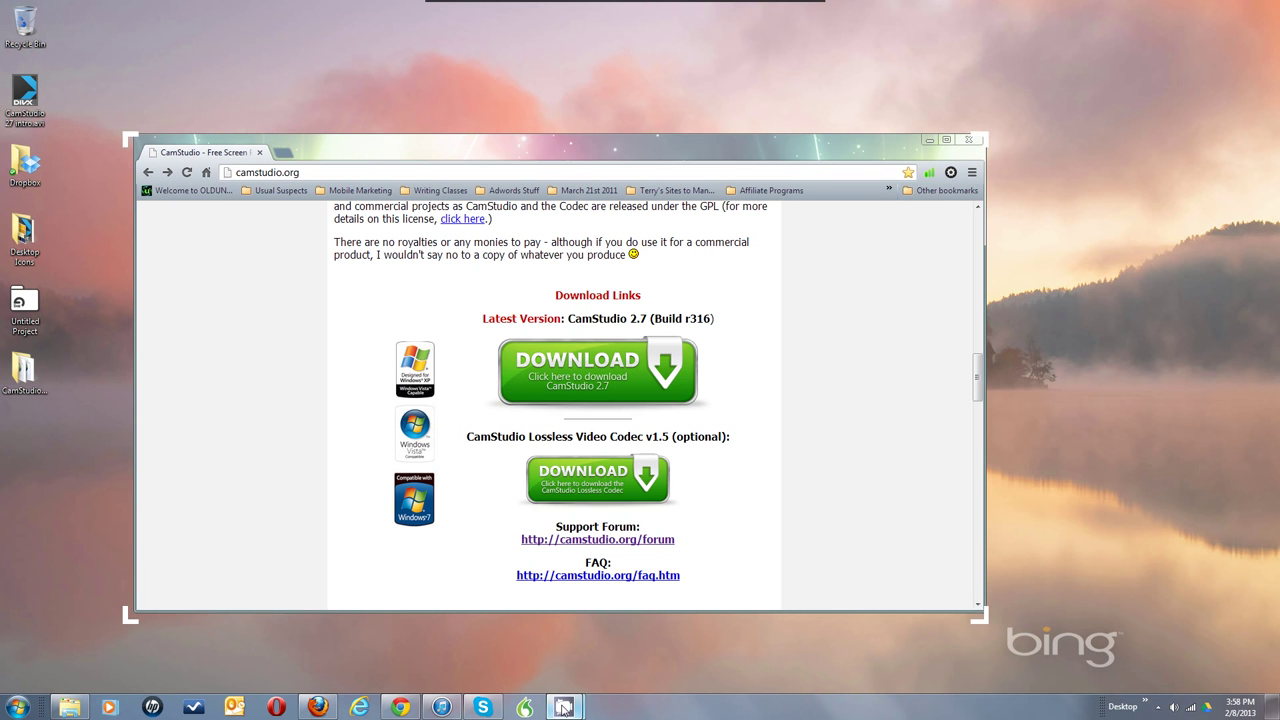
- Bring the recorder back from the taskbar, then minimize it while recording continues
mouse_move(564, 708)
click(497, 645)
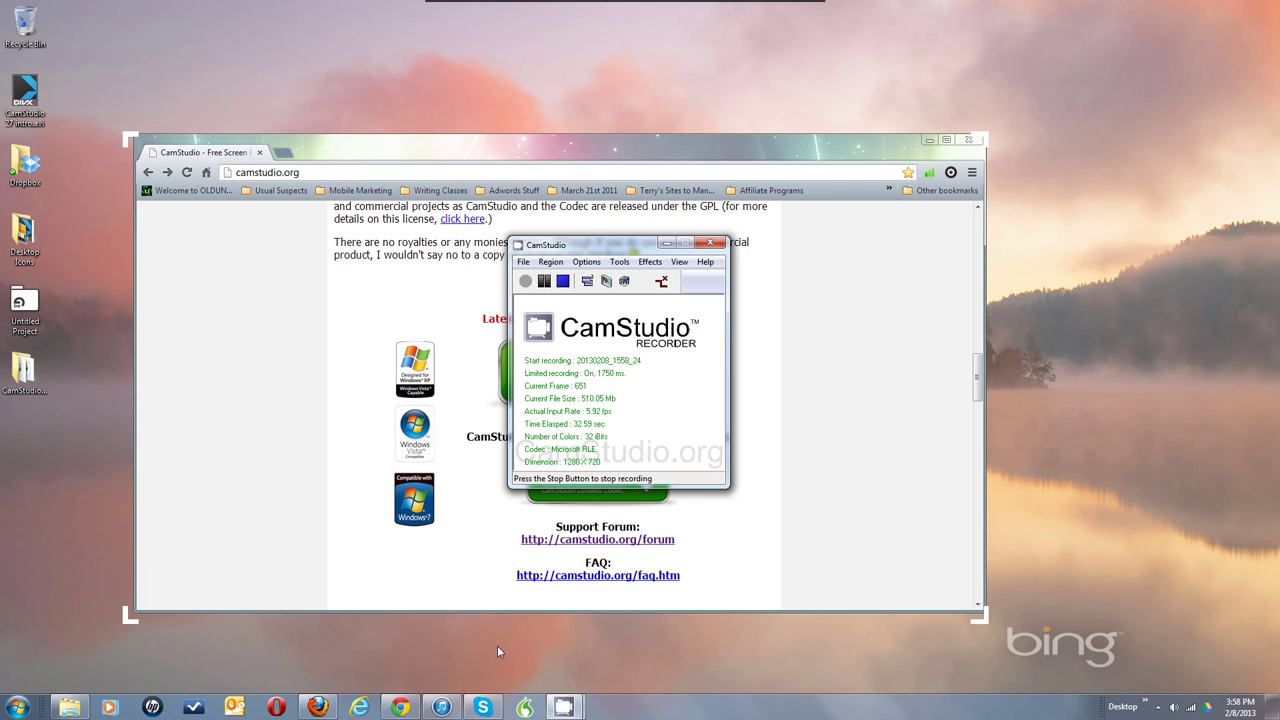
click(564, 708)
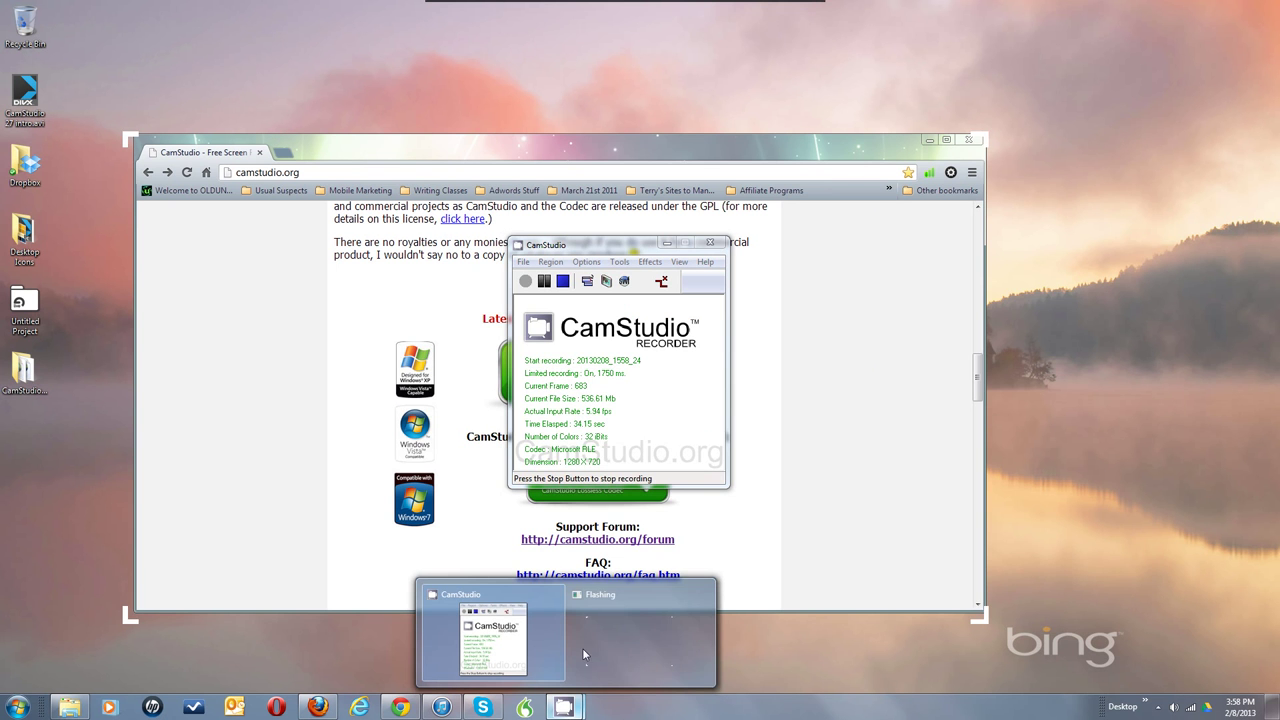
mouse_move(630, 636)
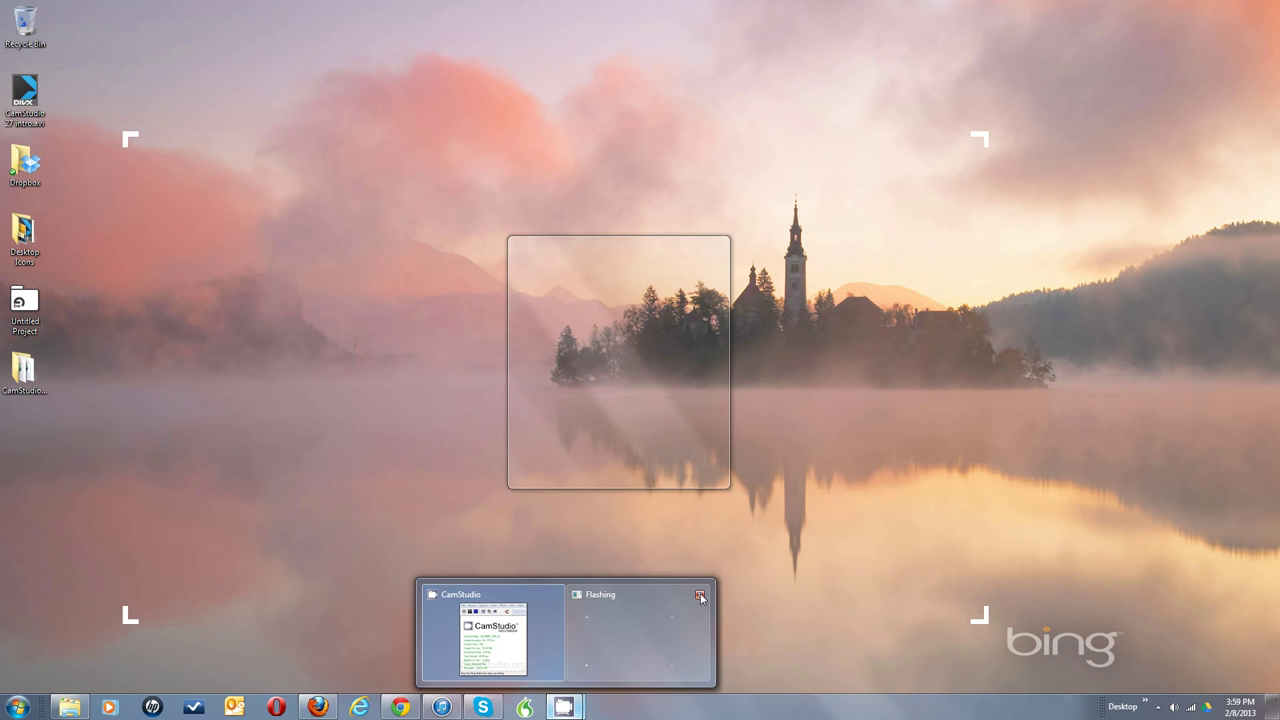
mouse_move(537, 673)
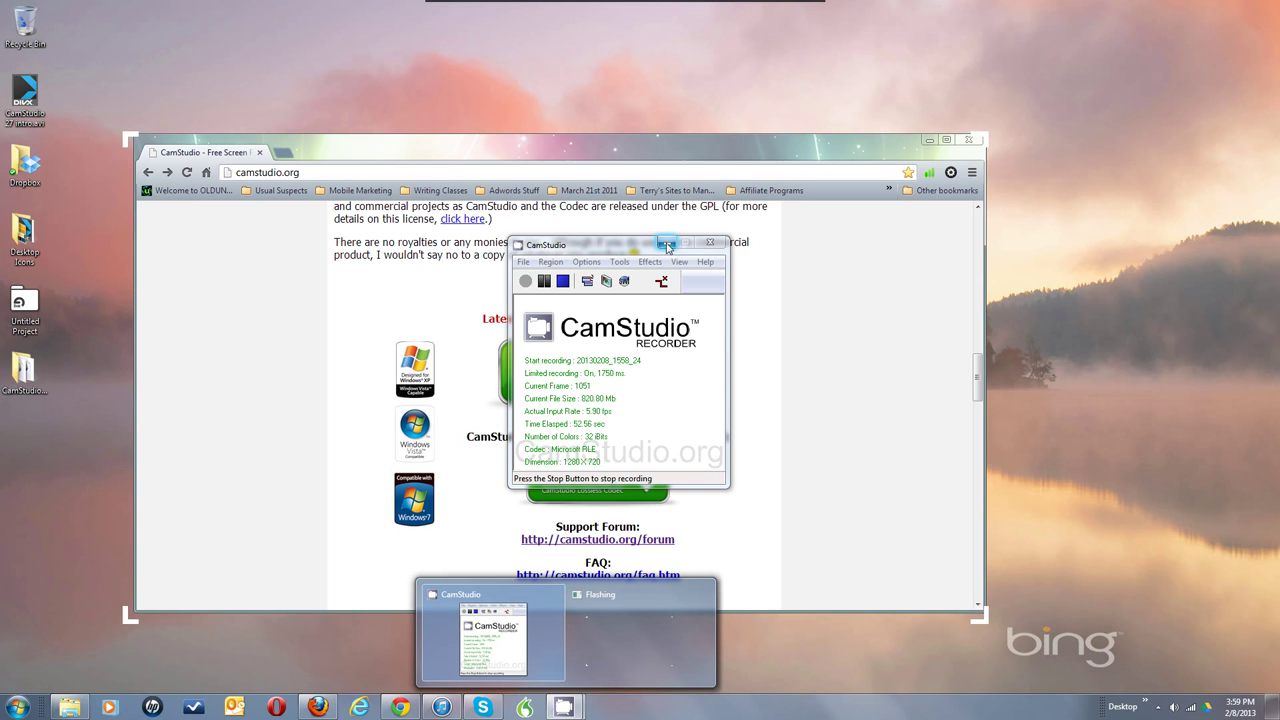
click(667, 245)
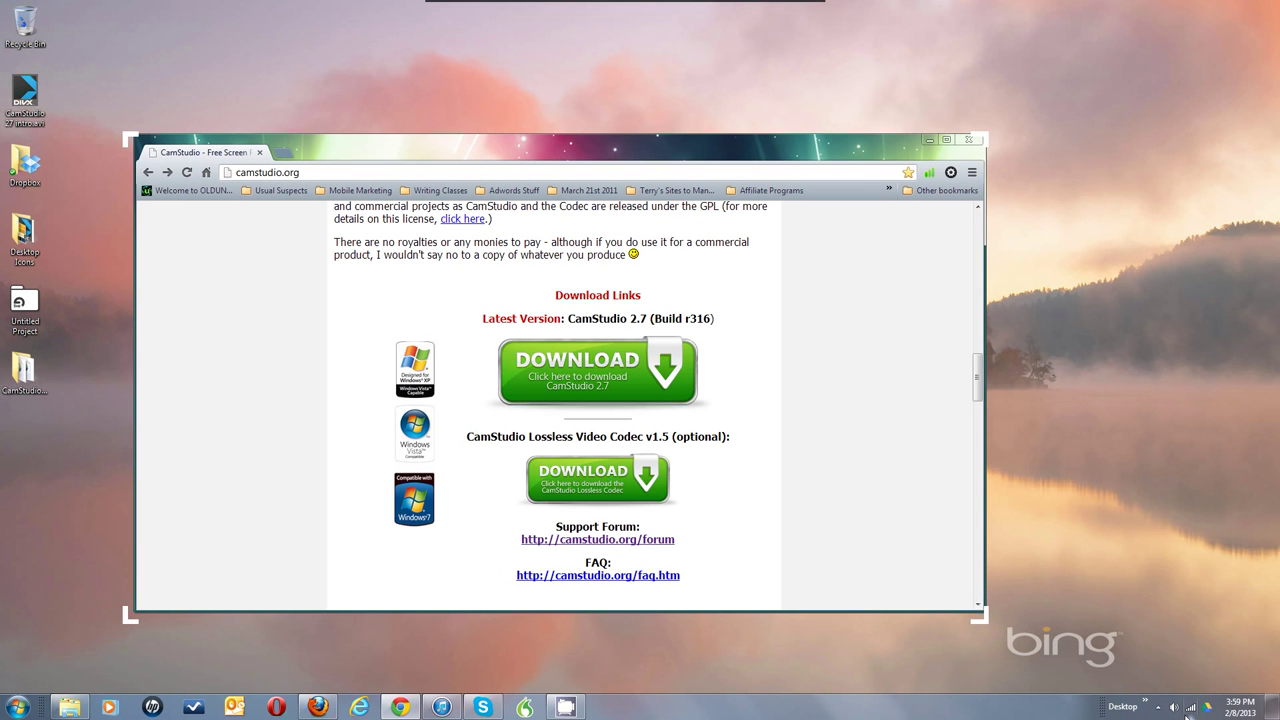
- Restore the recorder from its tray icon, stop the recording and discard it unsaved
click(1158, 707)
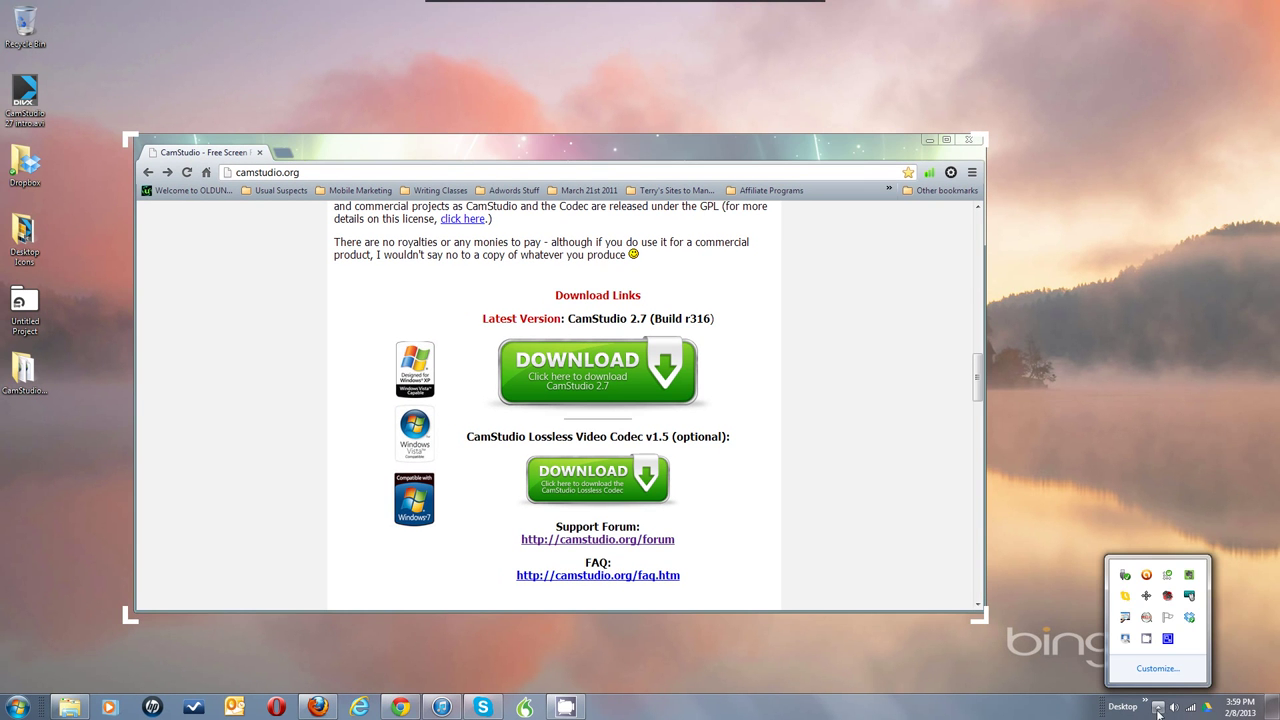
right_click(1147, 641)
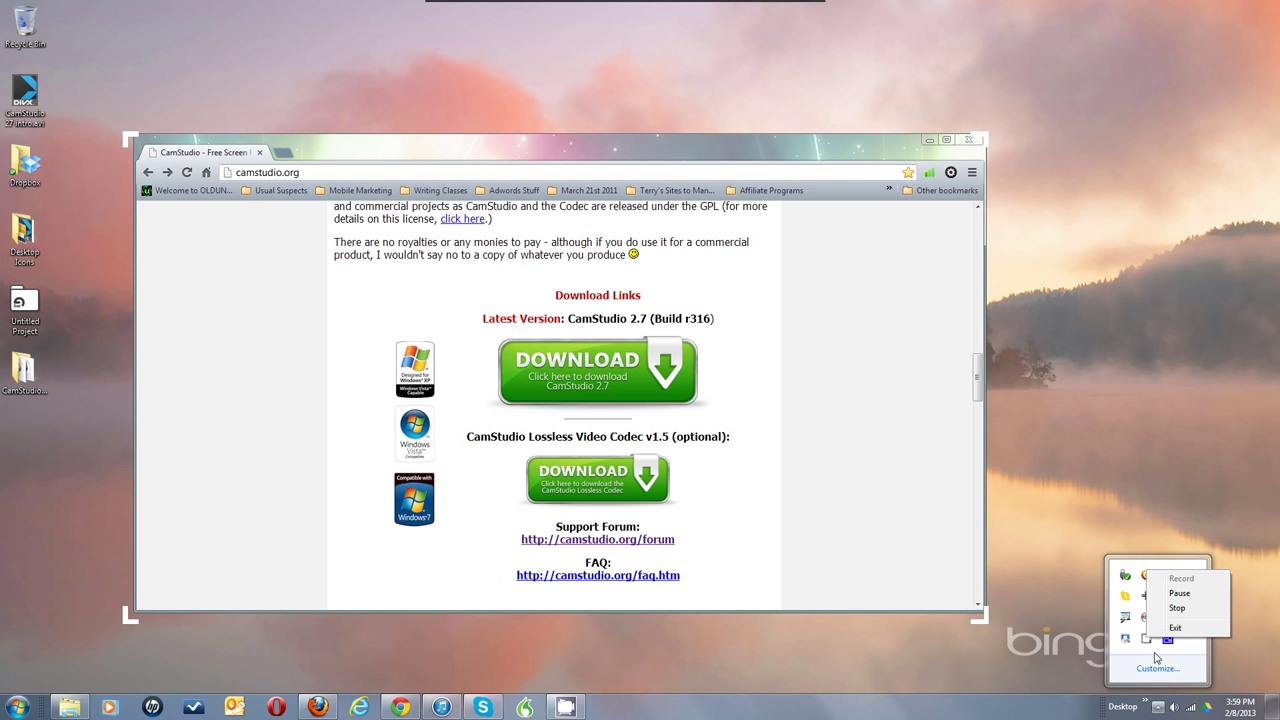
click(1150, 641)
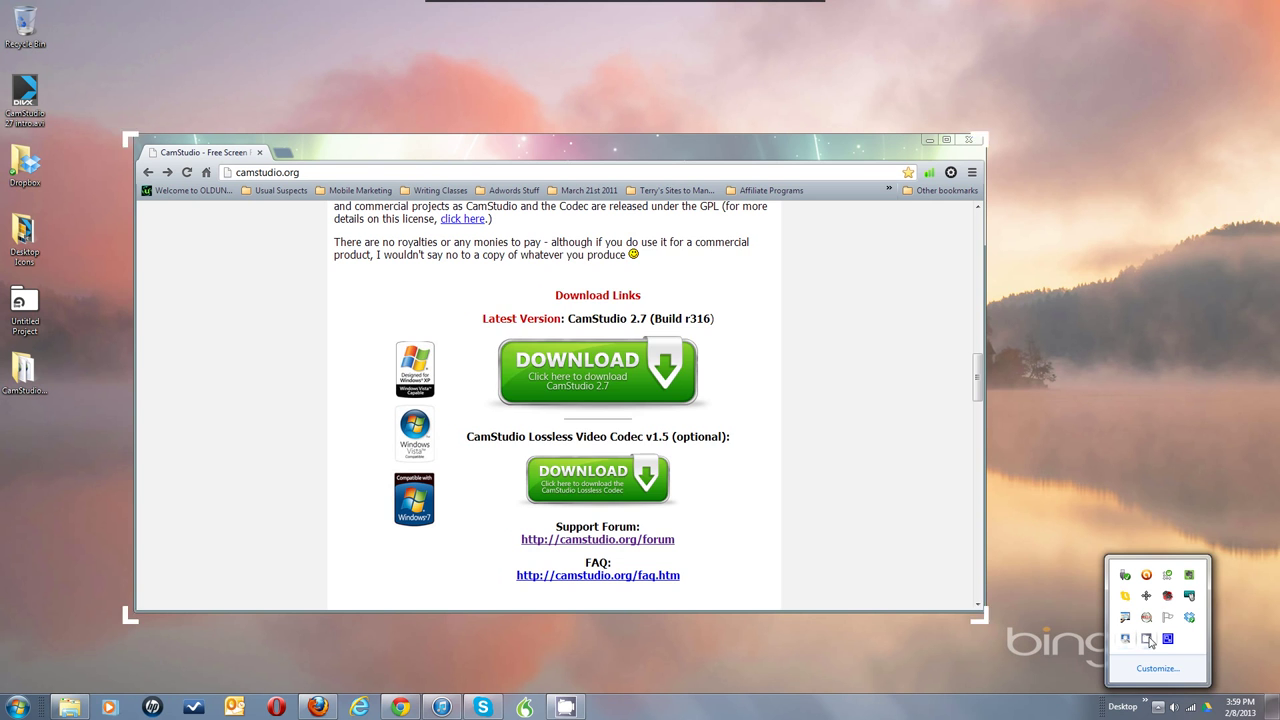
double_click(1127, 640)
click(562, 281)
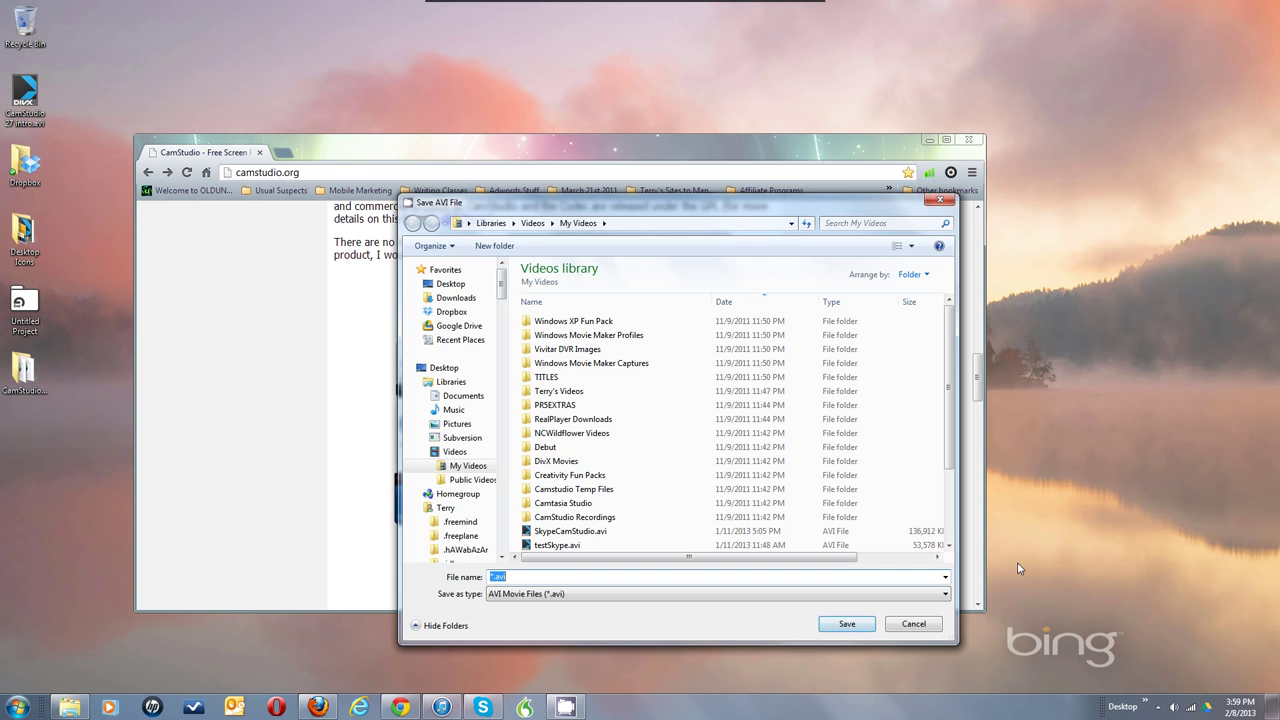
click(914, 624)
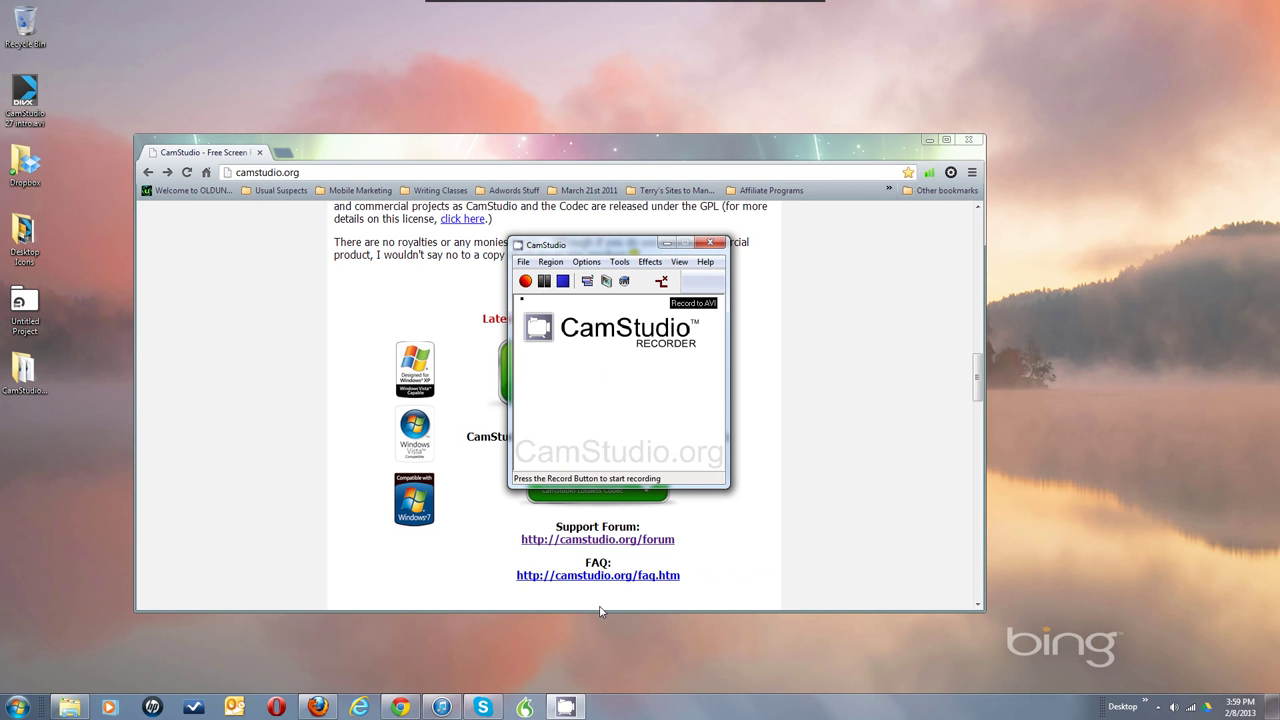
click(532, 281)
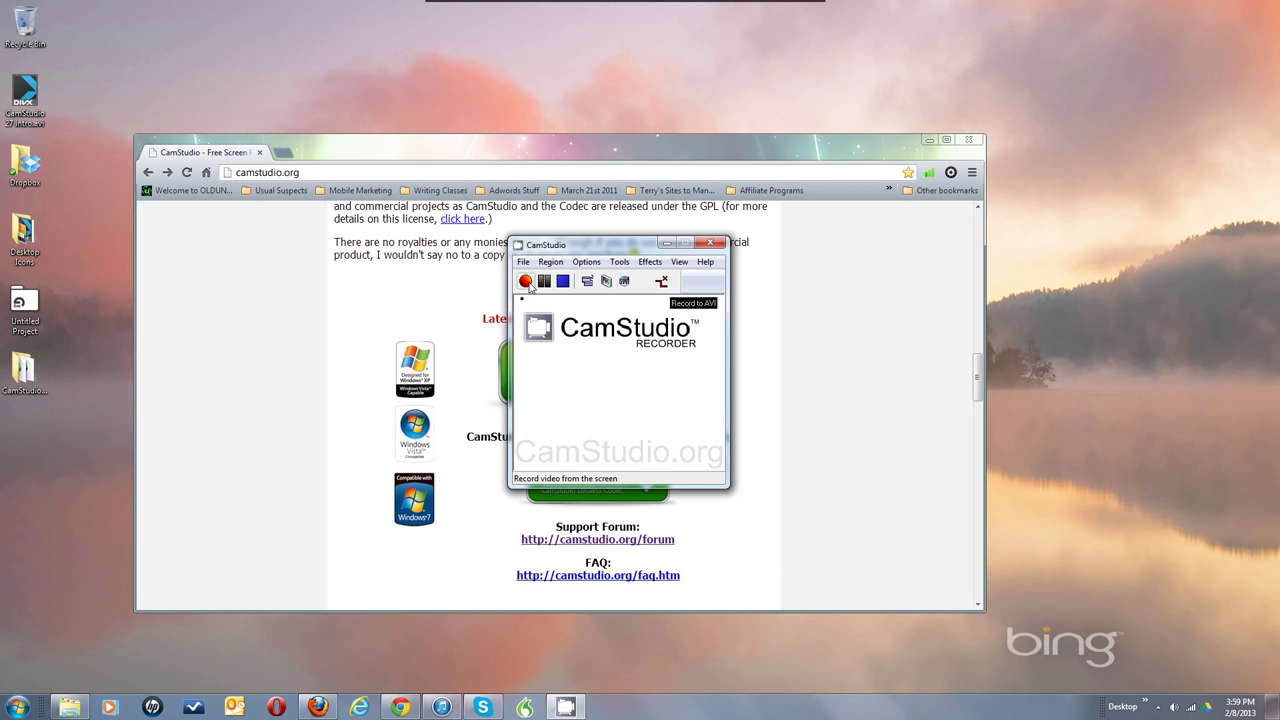
click(508, 158)
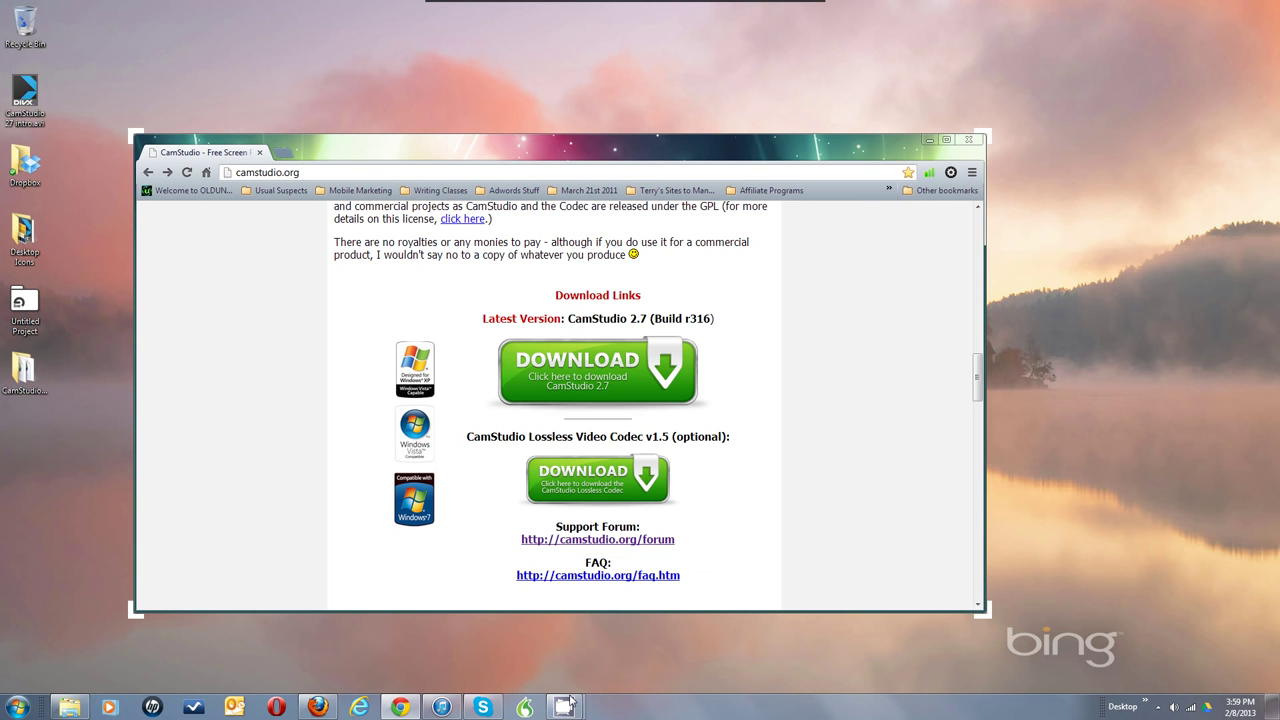
mouse_move(566, 706)
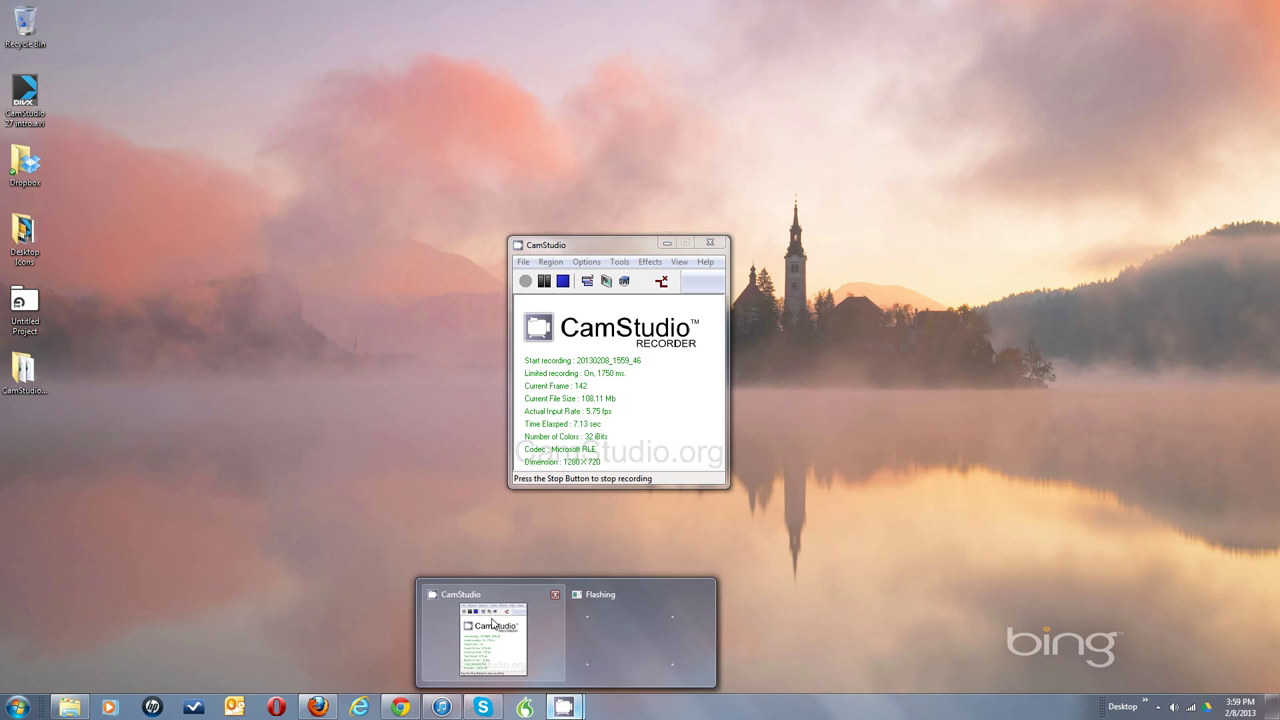
click(491, 623)
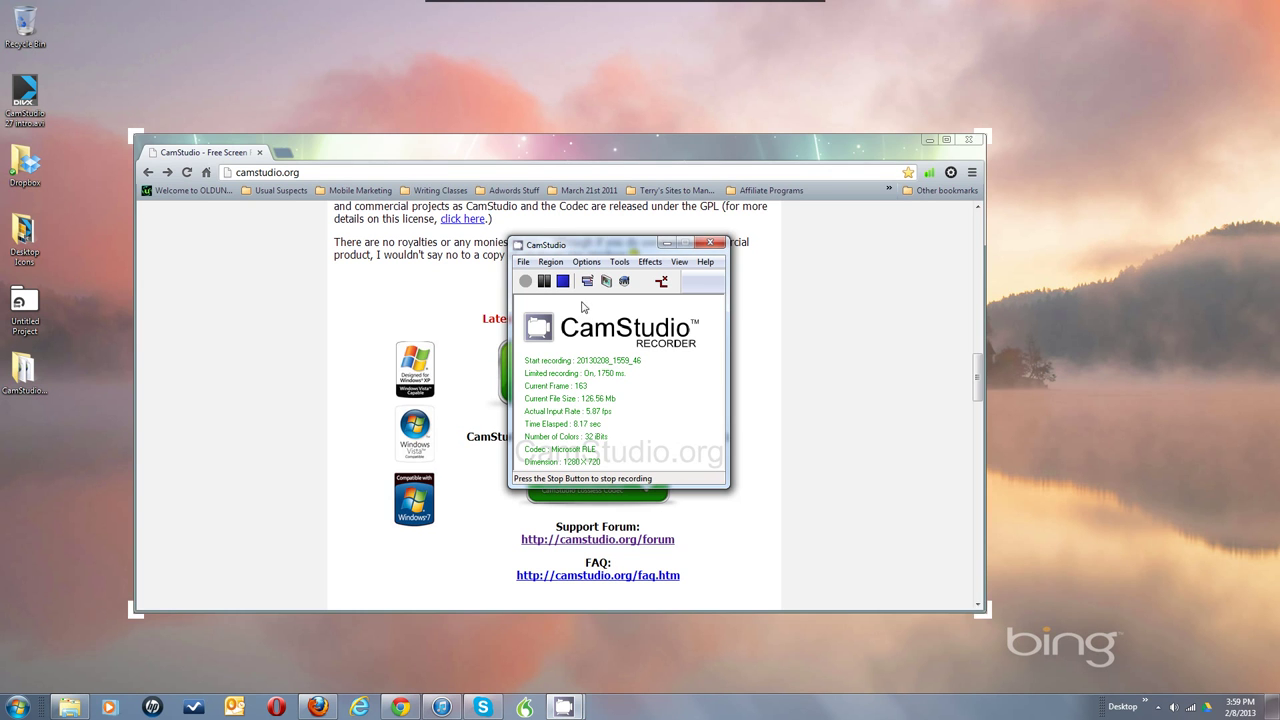
click(667, 244)
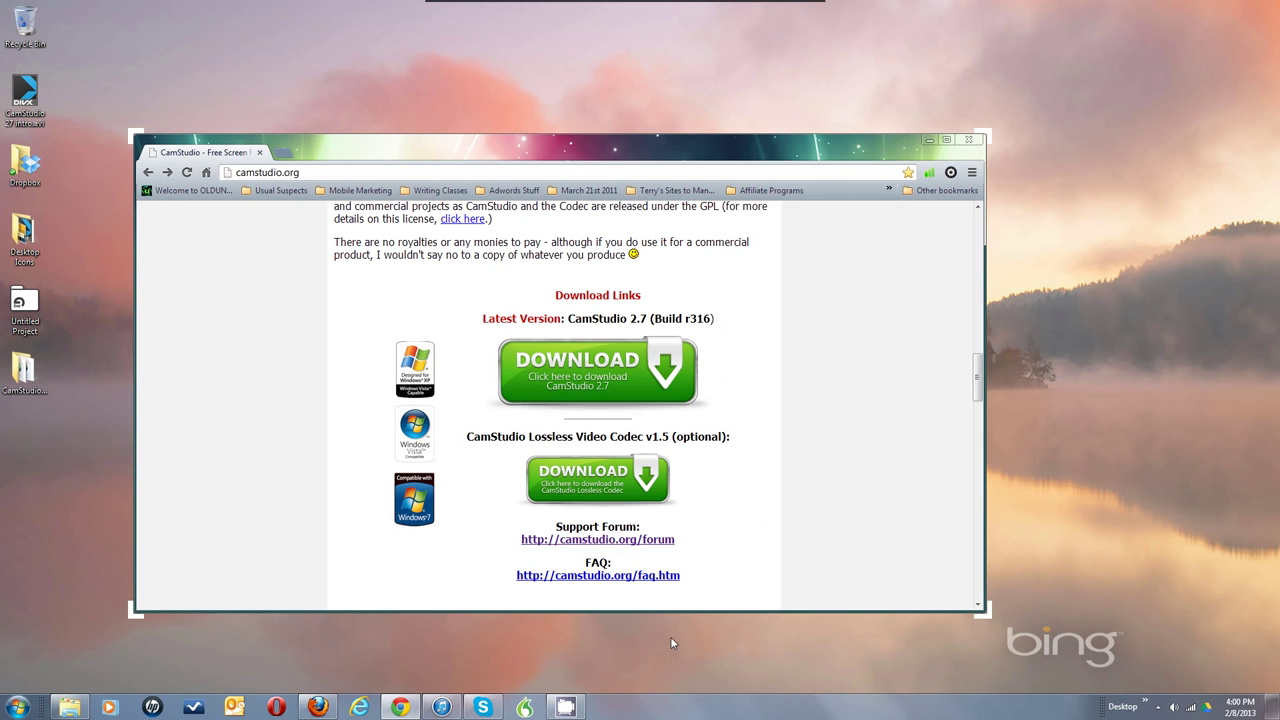
right_click(567, 708)
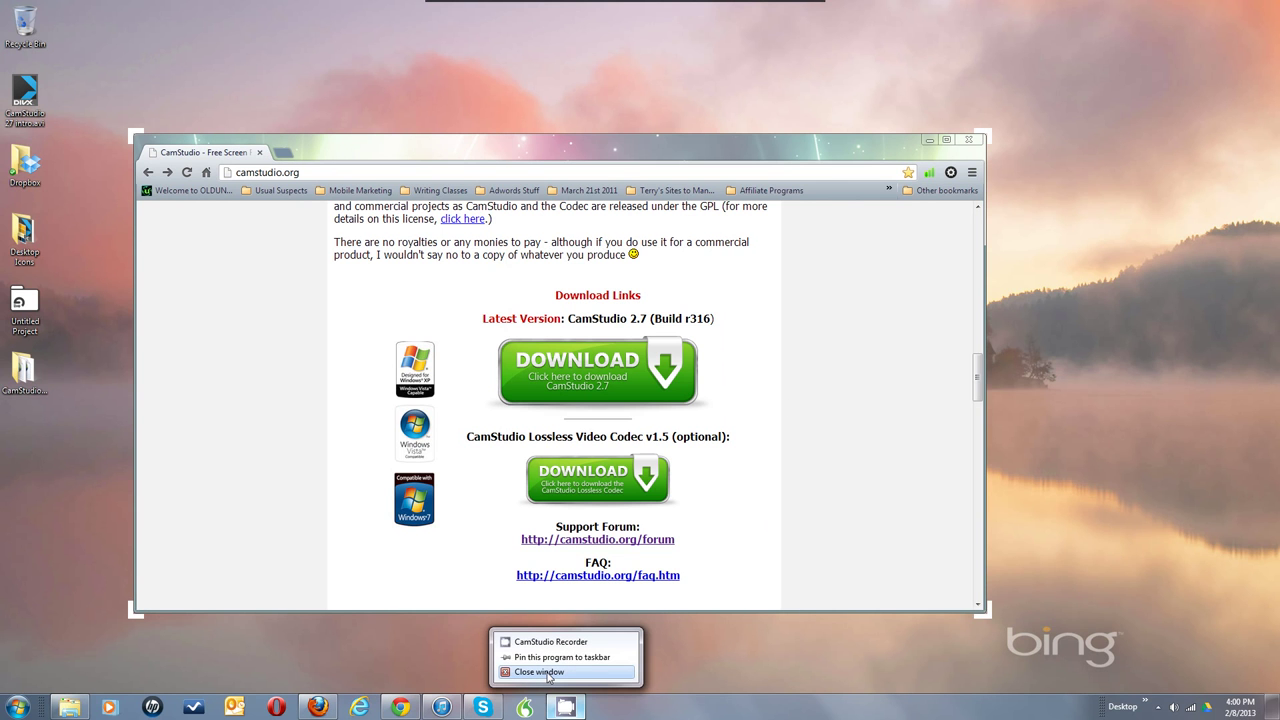
click(547, 673)
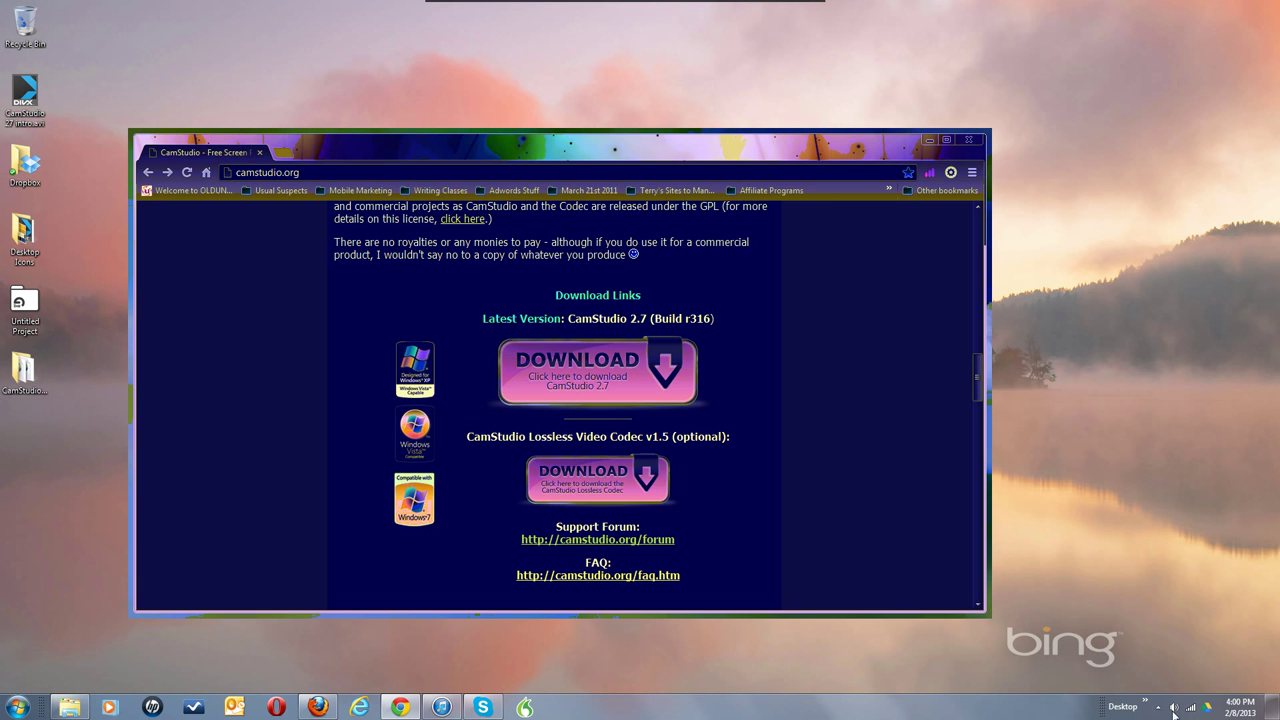
click(1160, 707)
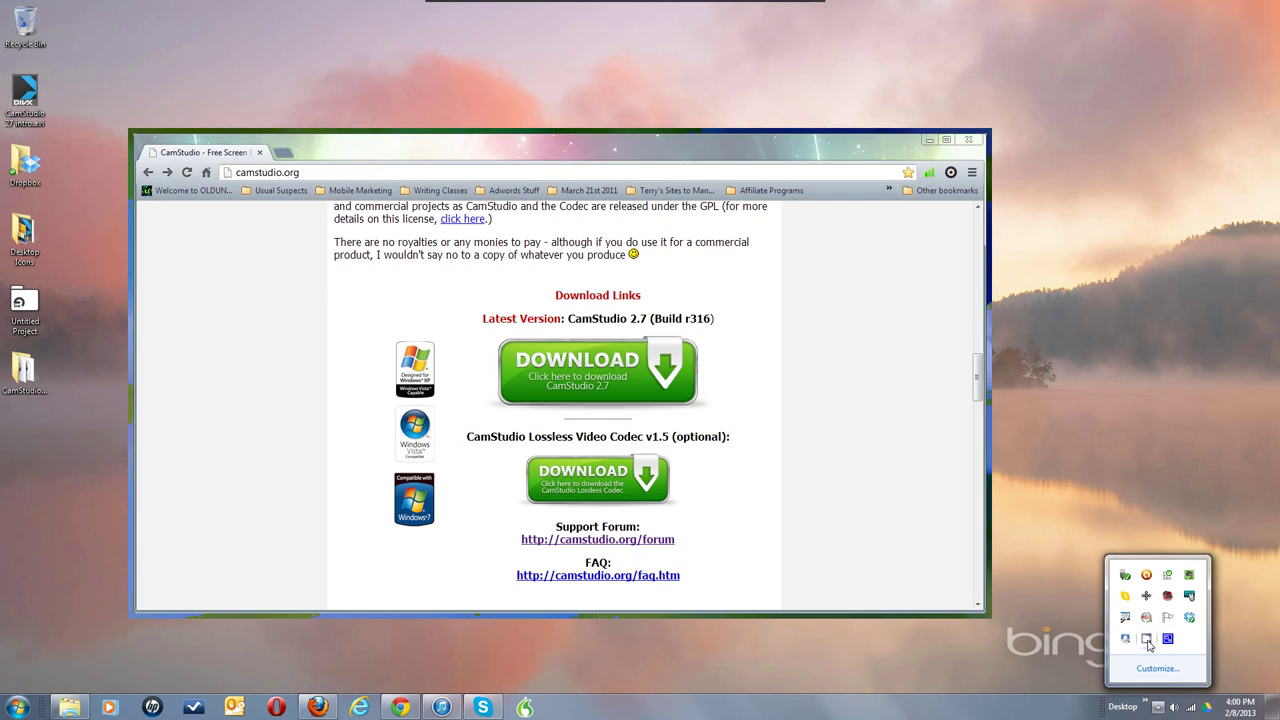
right_click(1147, 637)
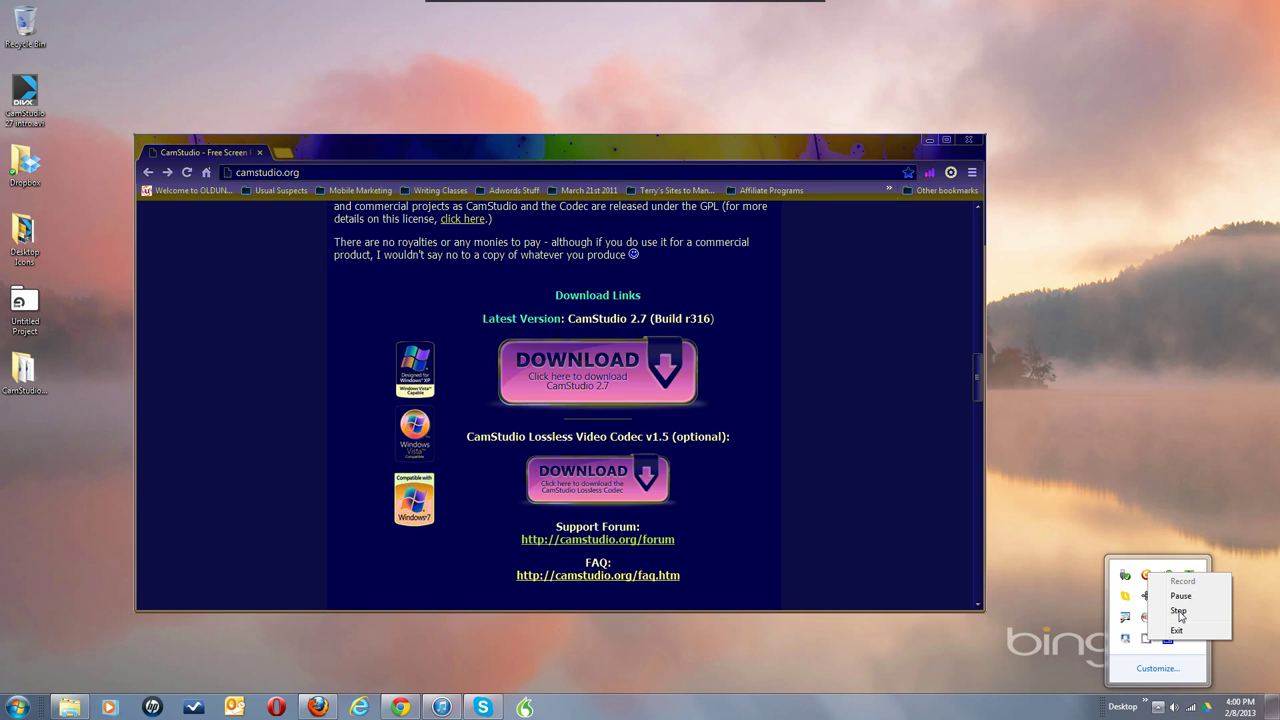
click(1180, 620)
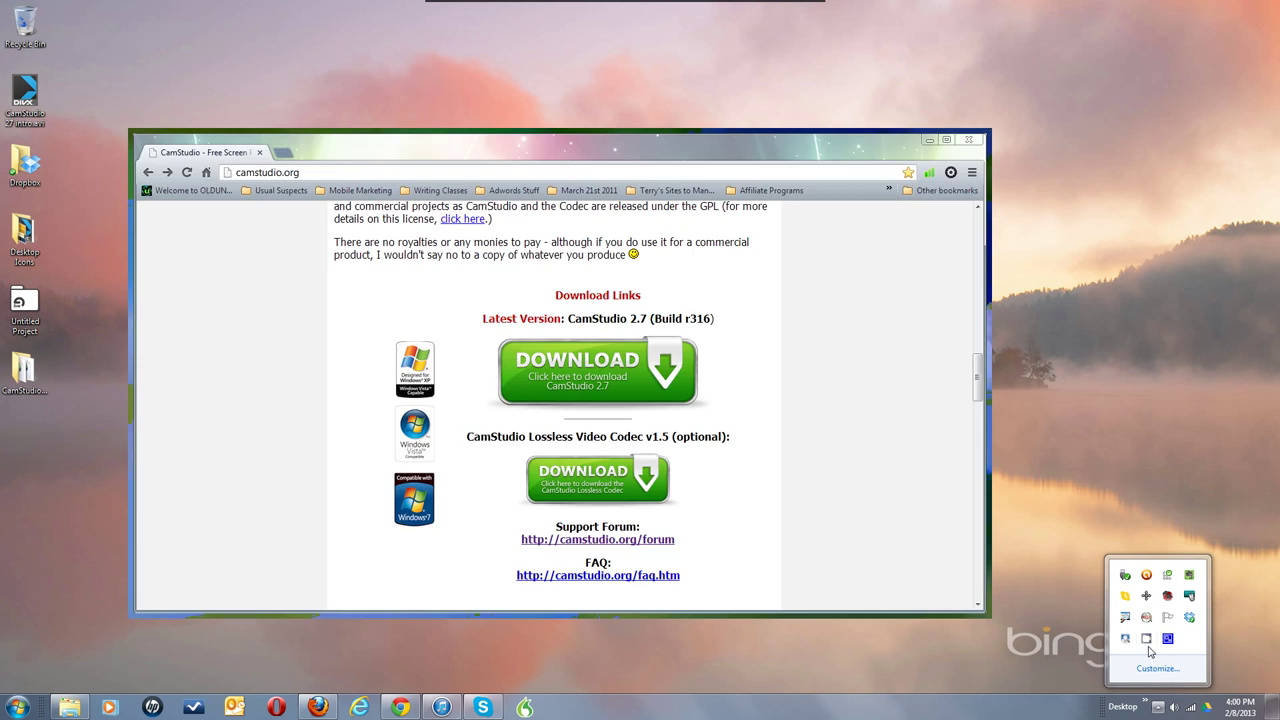
click(1167, 637)
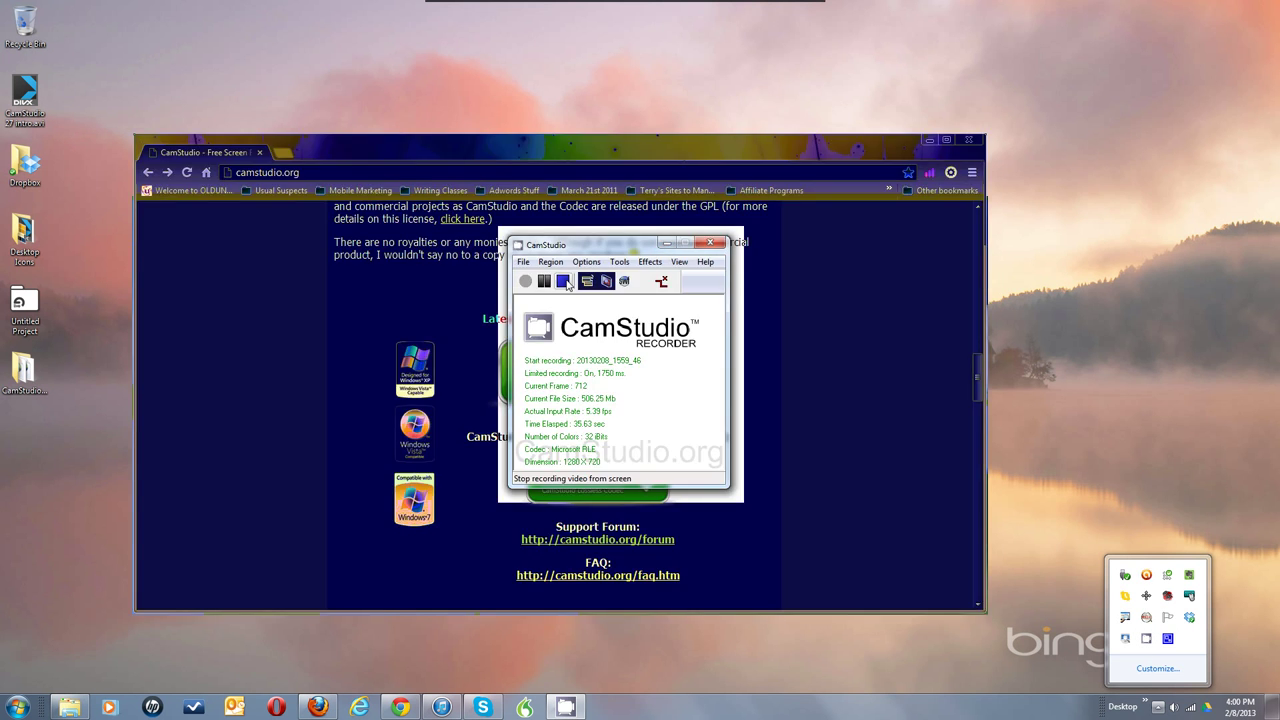
click(567, 283)
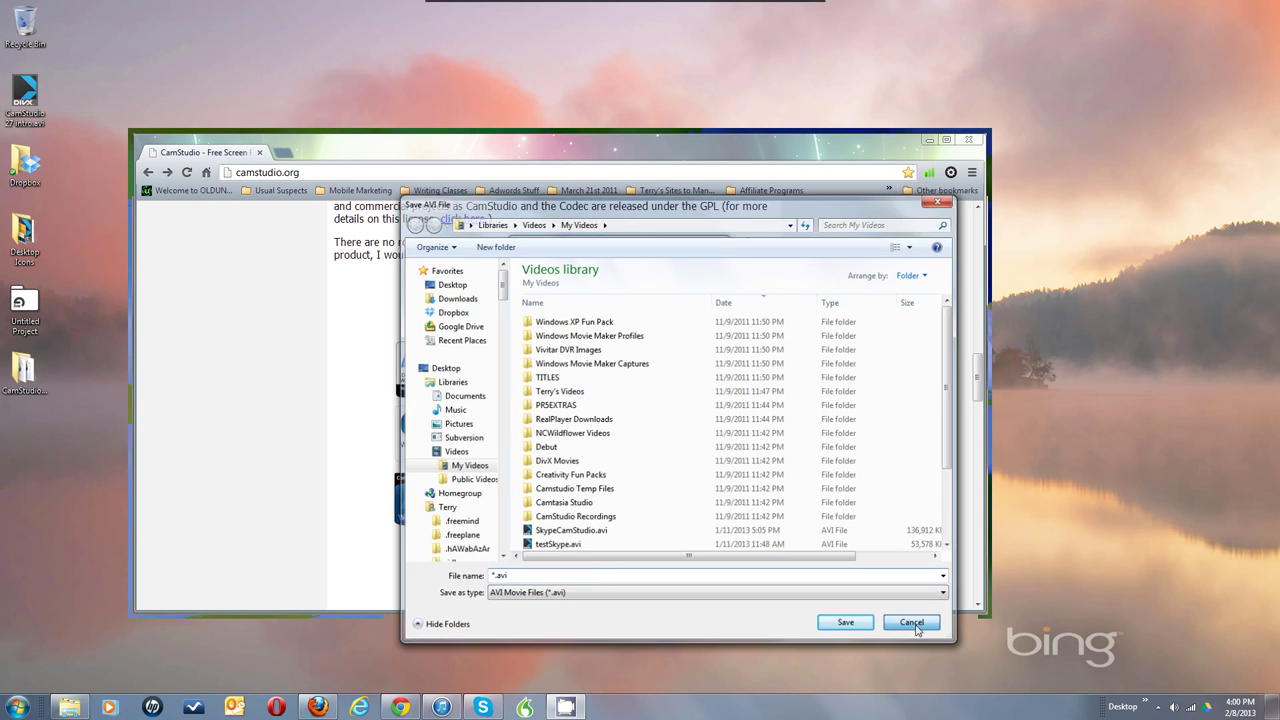
click(914, 625)
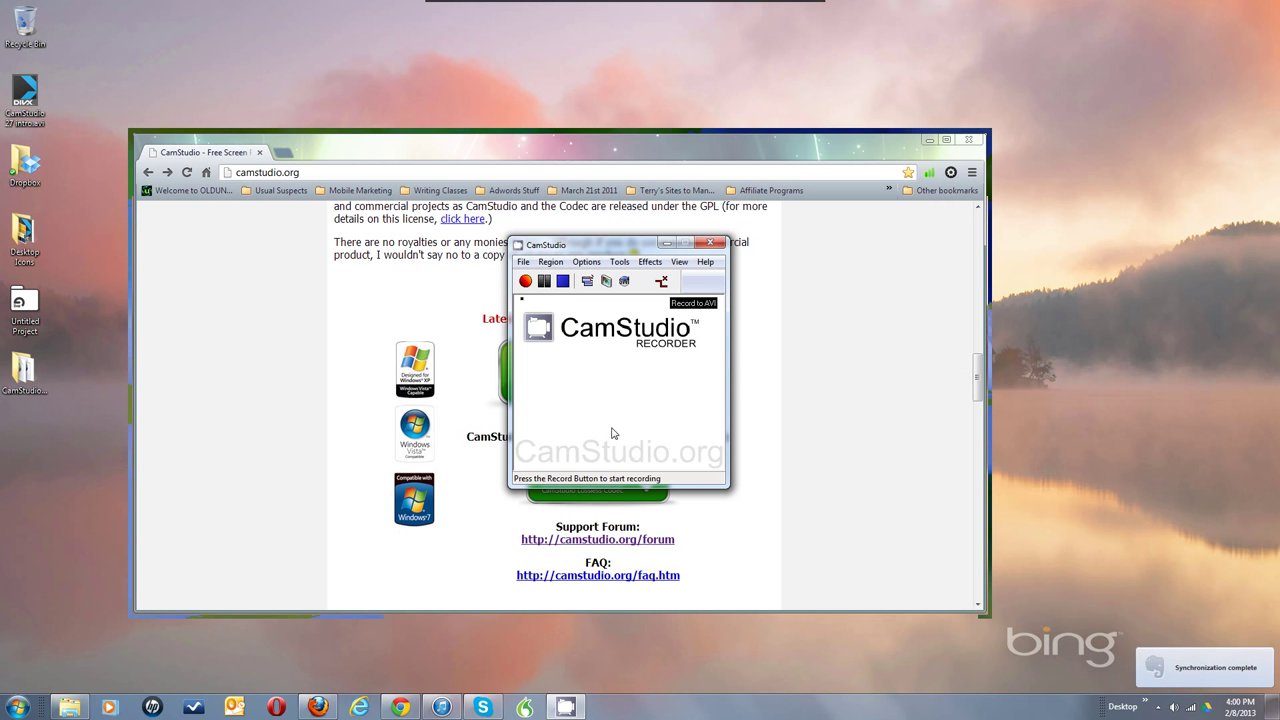
- Minimize CamStudio, restore it from the system tray icon, and bring it to the front
mouse_move(576, 708)
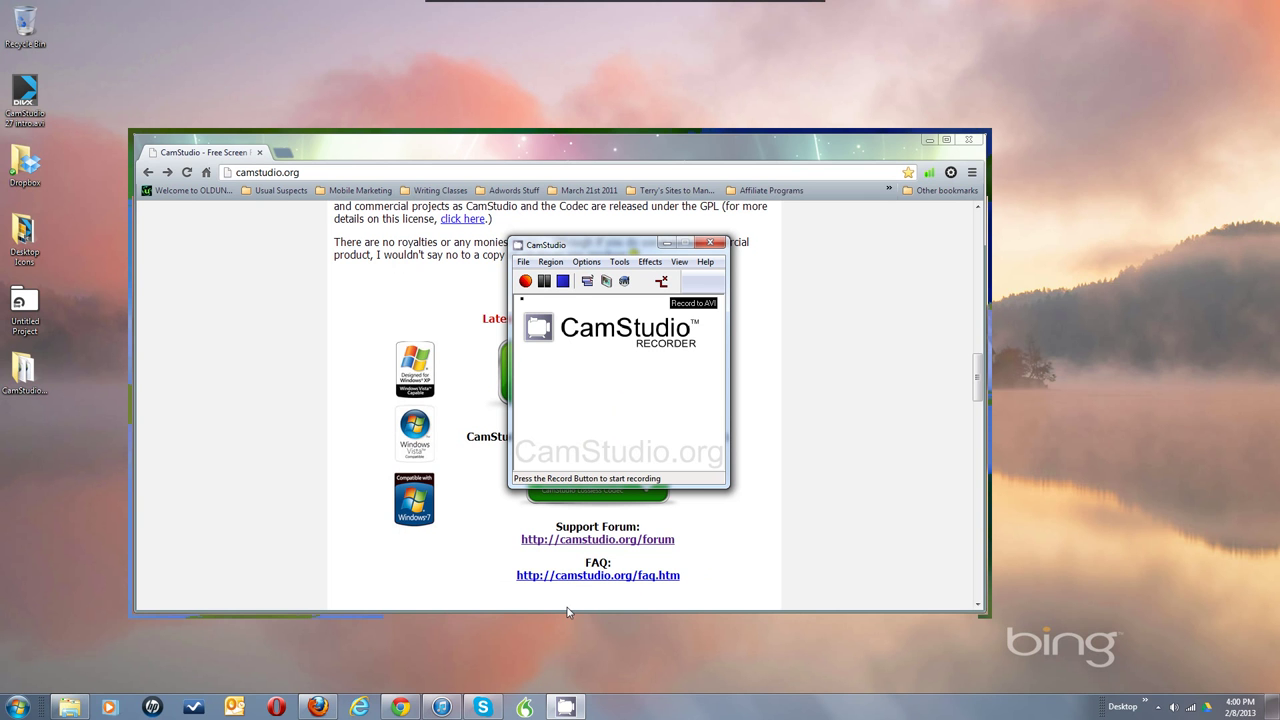
click(666, 245)
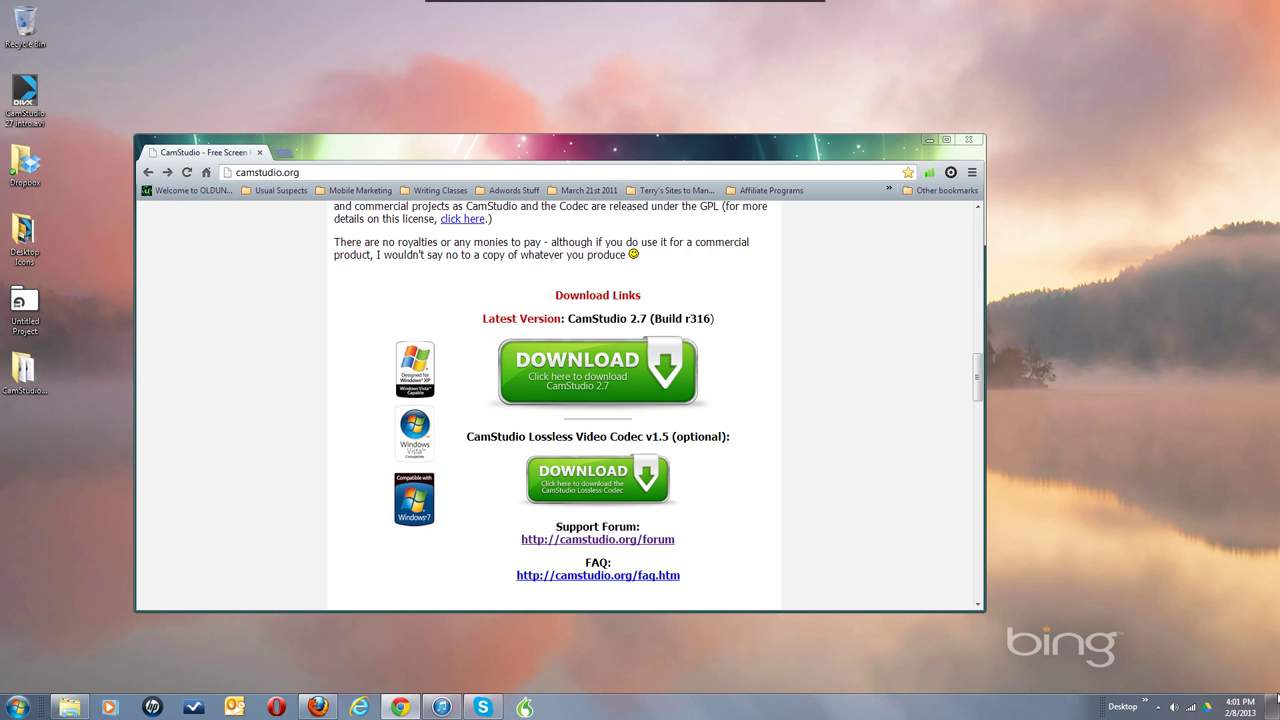
click(1158, 708)
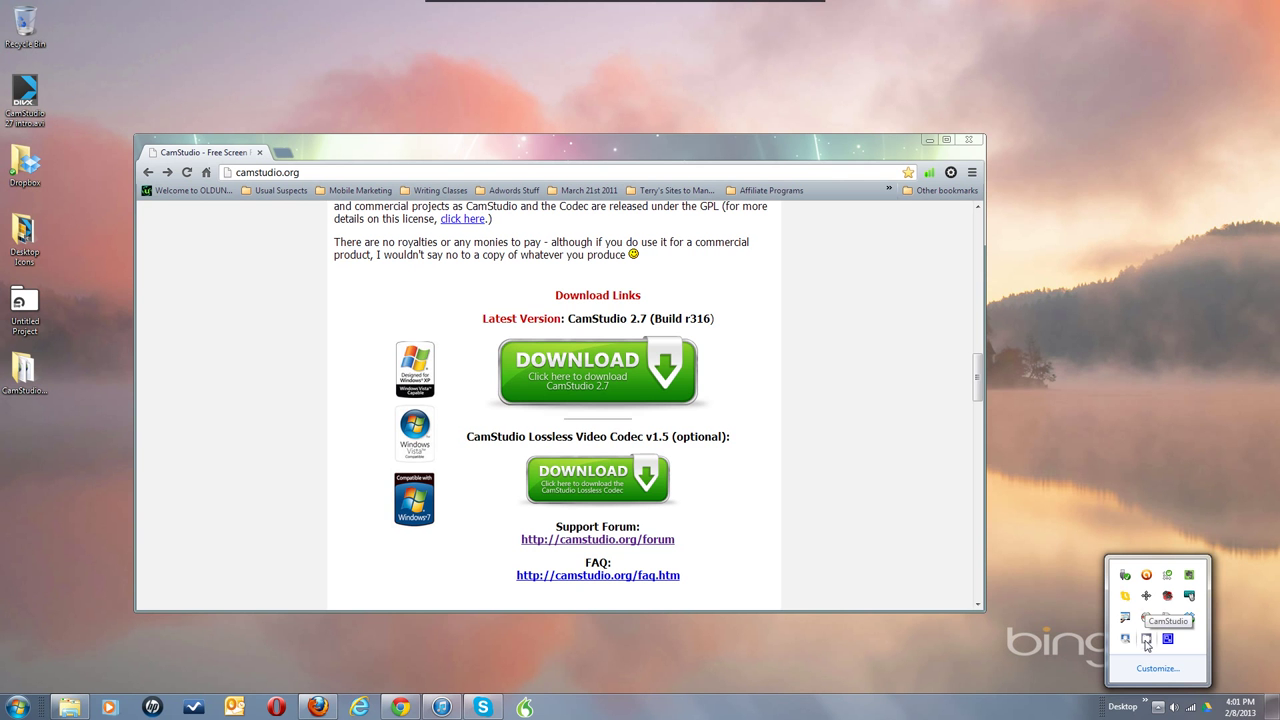
click(1012, 557)
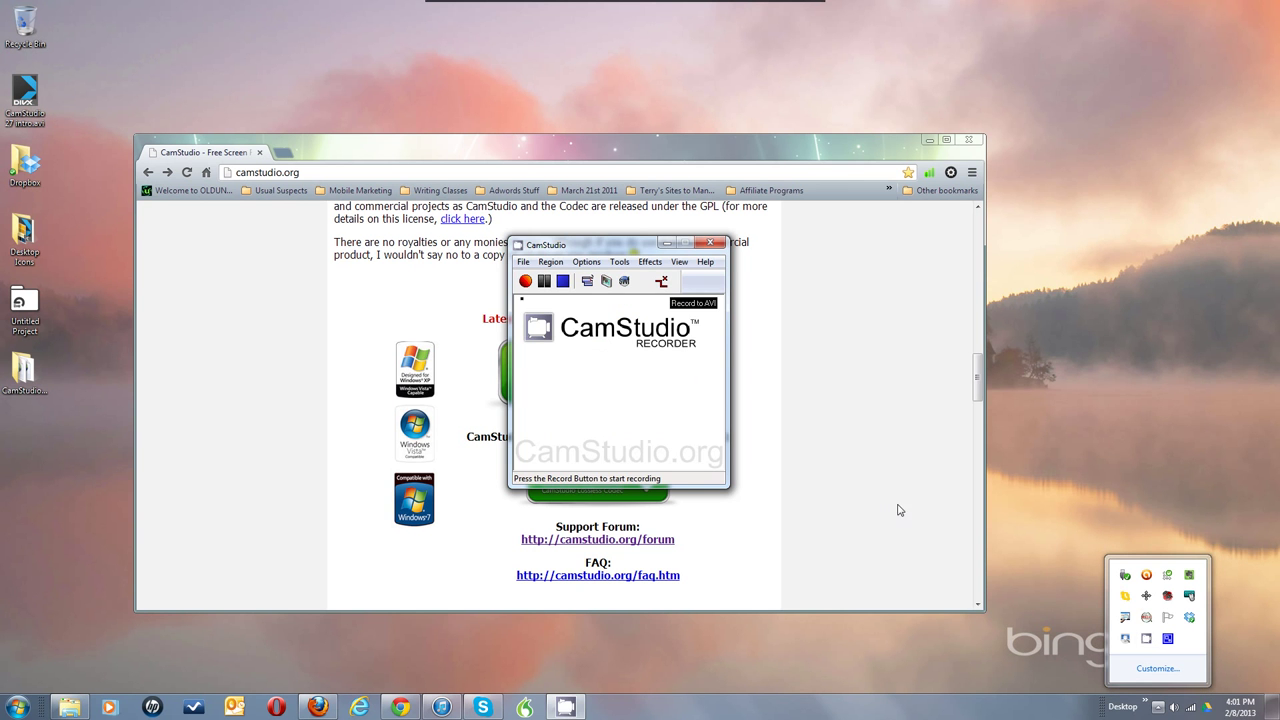
right_click(1146, 638)
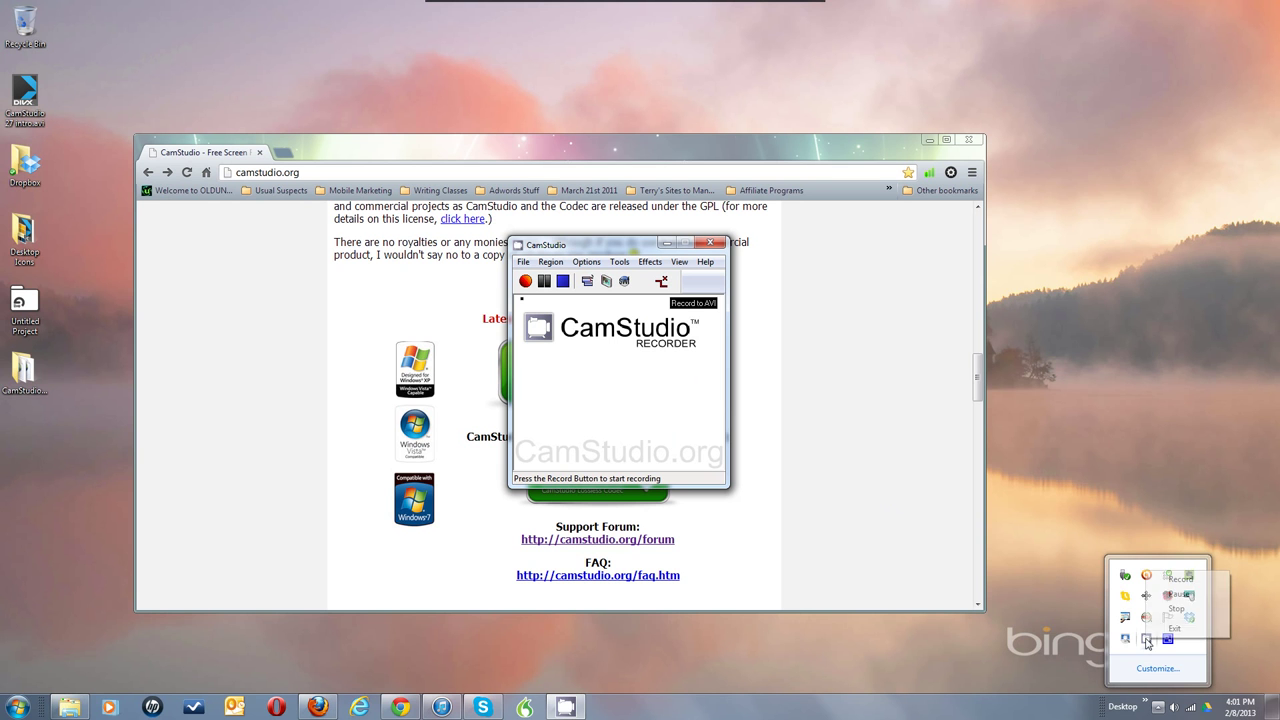
click(1048, 647)
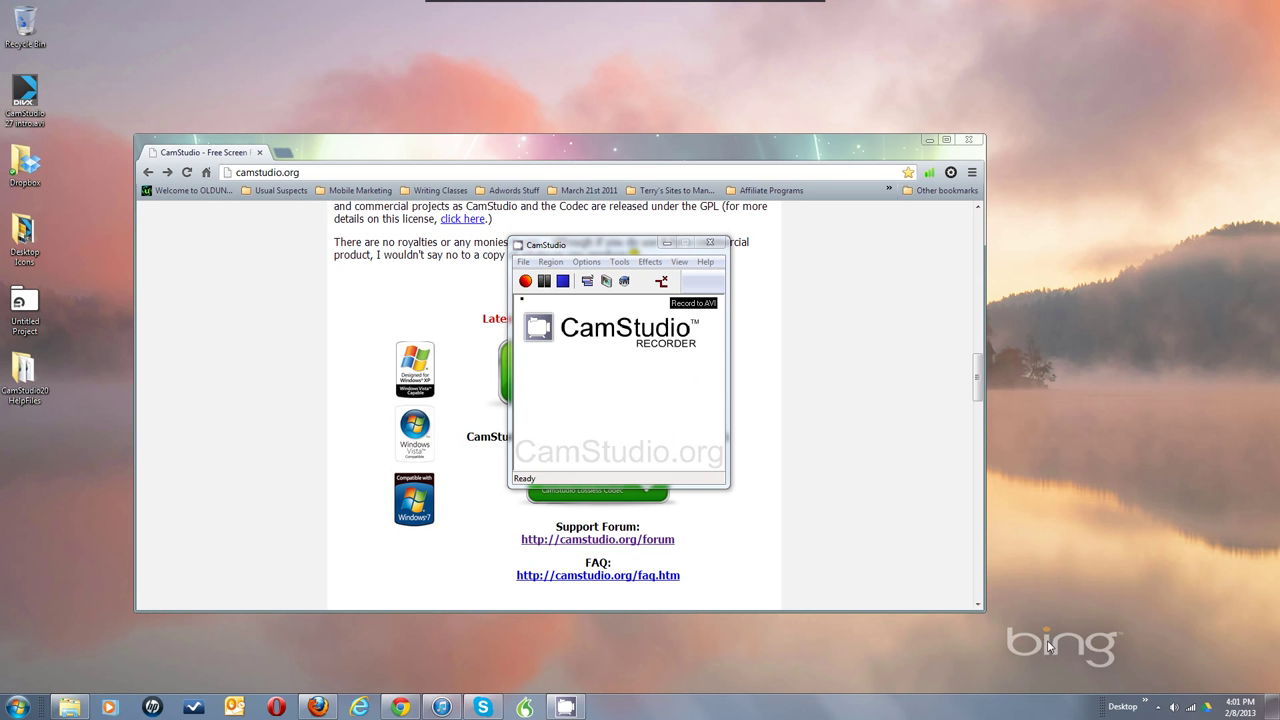
click(636, 384)
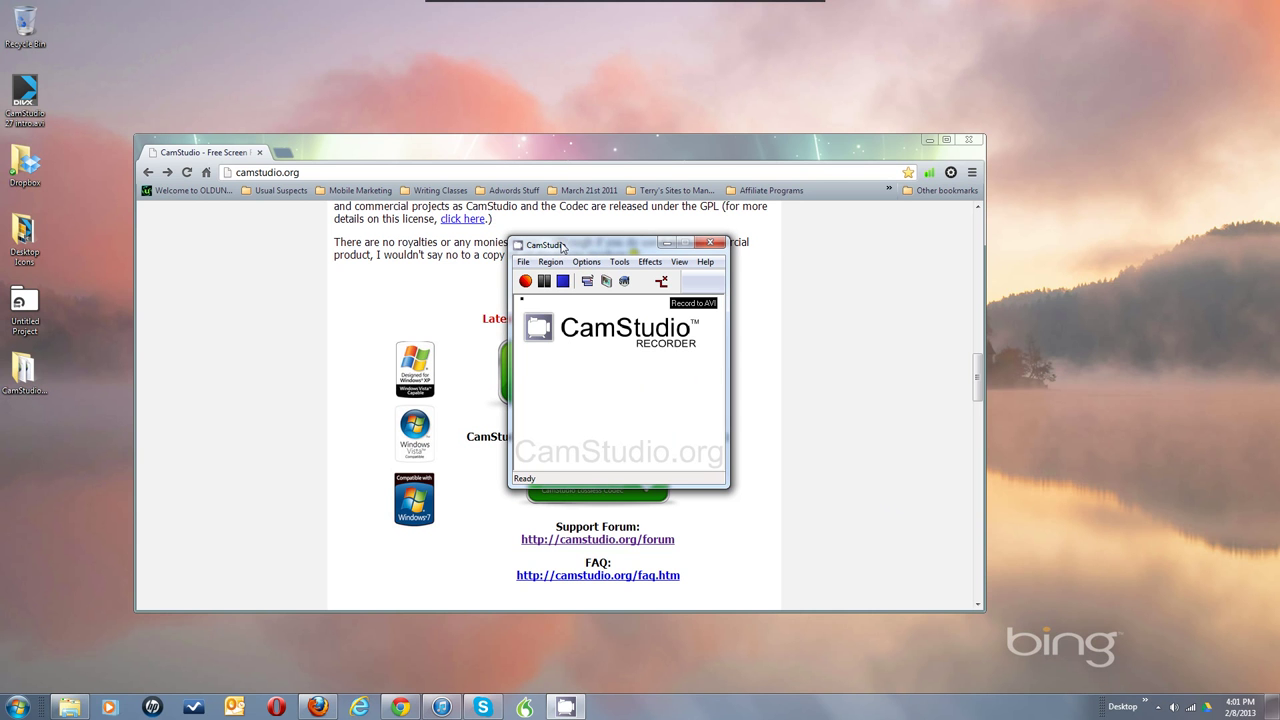
- Re-confirm the 1280x720 Fixed Region anchored at 200, 200
click(550, 262)
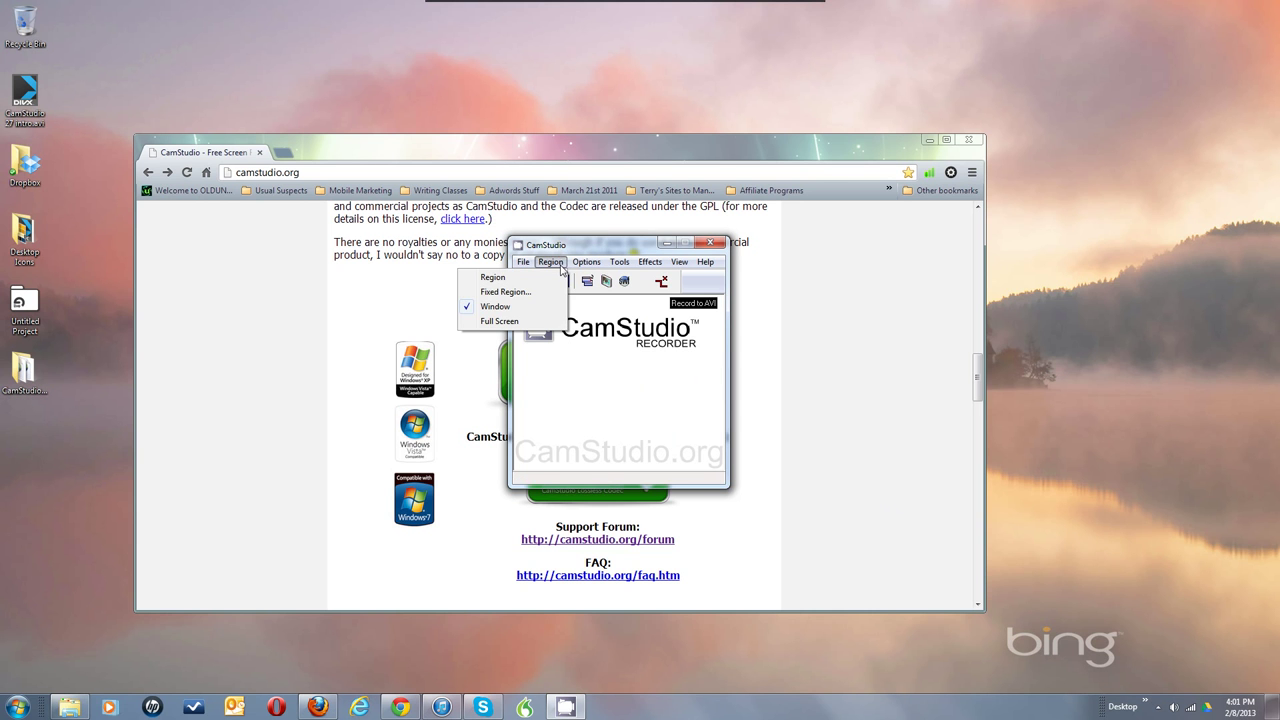
click(543, 297)
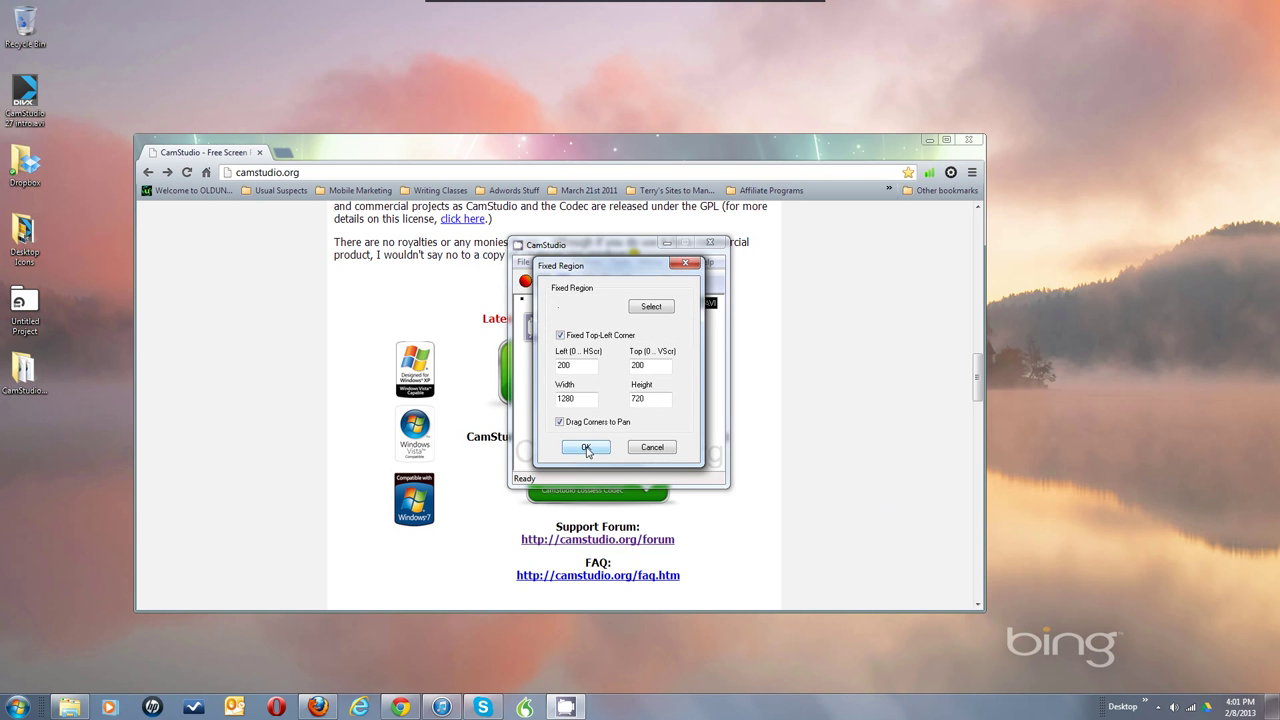
click(587, 448)
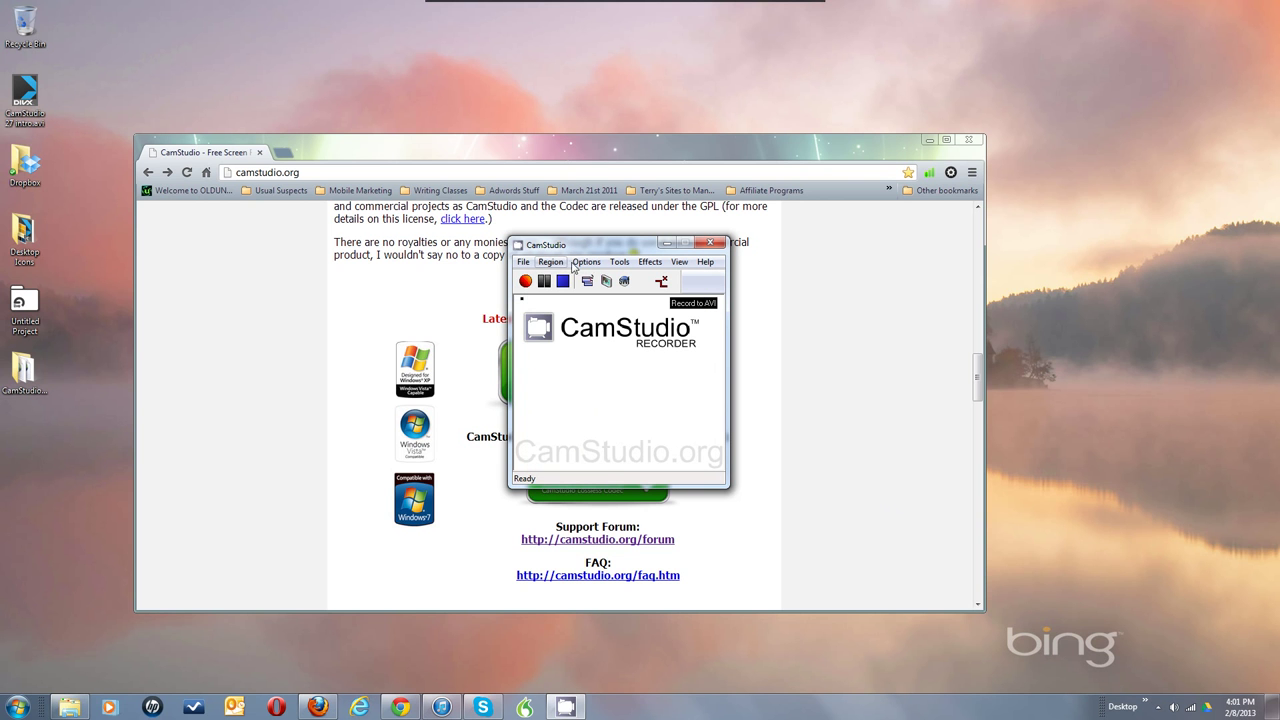
click(589, 263)
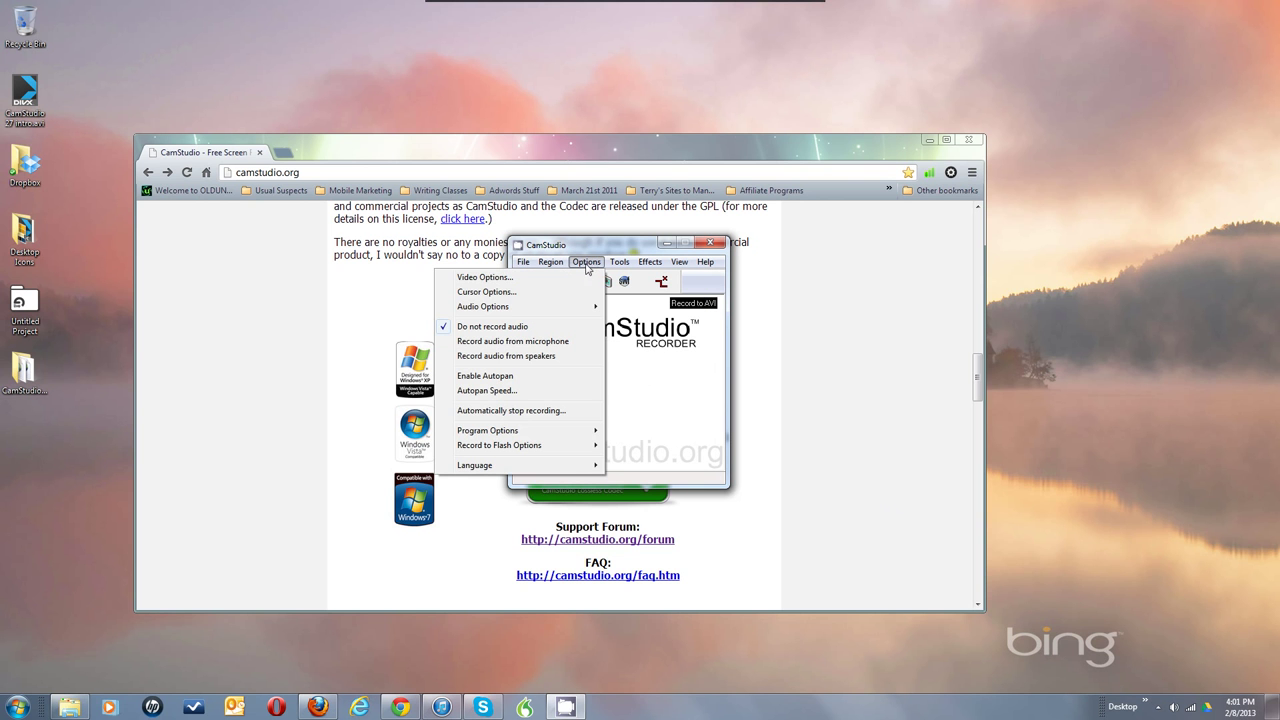
- Open Video Options and browse the compressor list, leaving Microsoft Video 1 selected
click(581, 280)
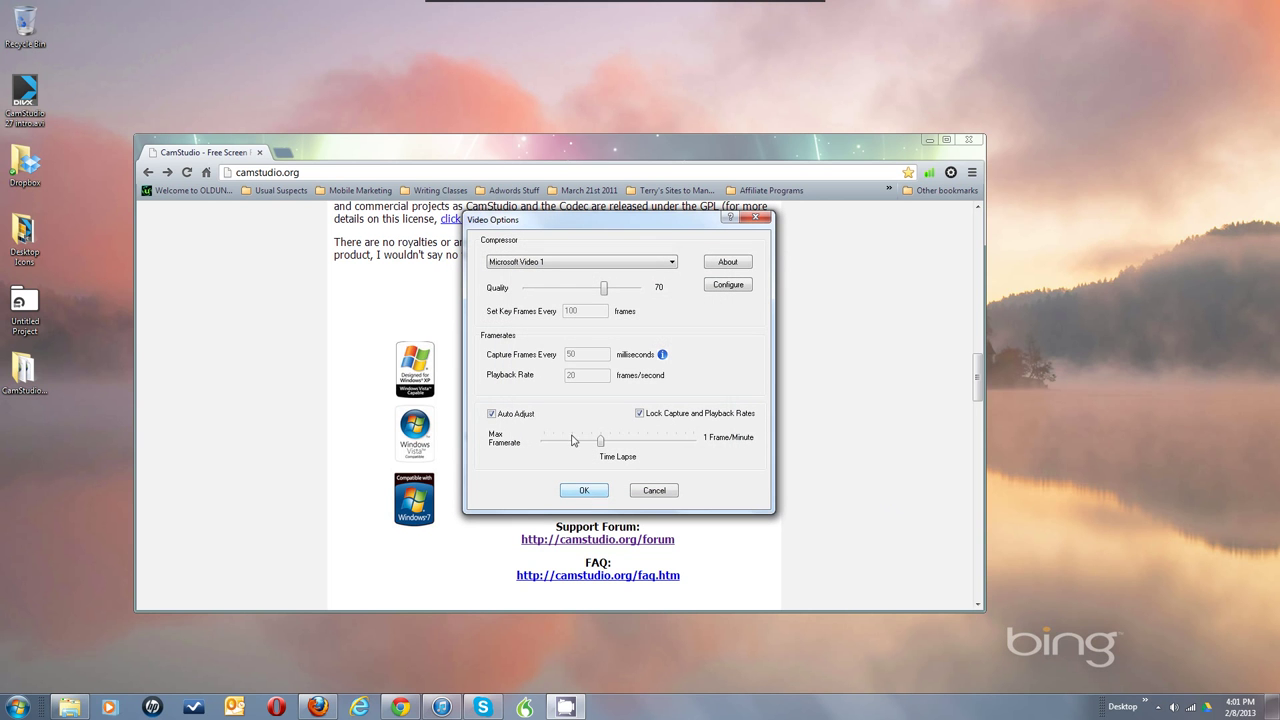
click(670, 263)
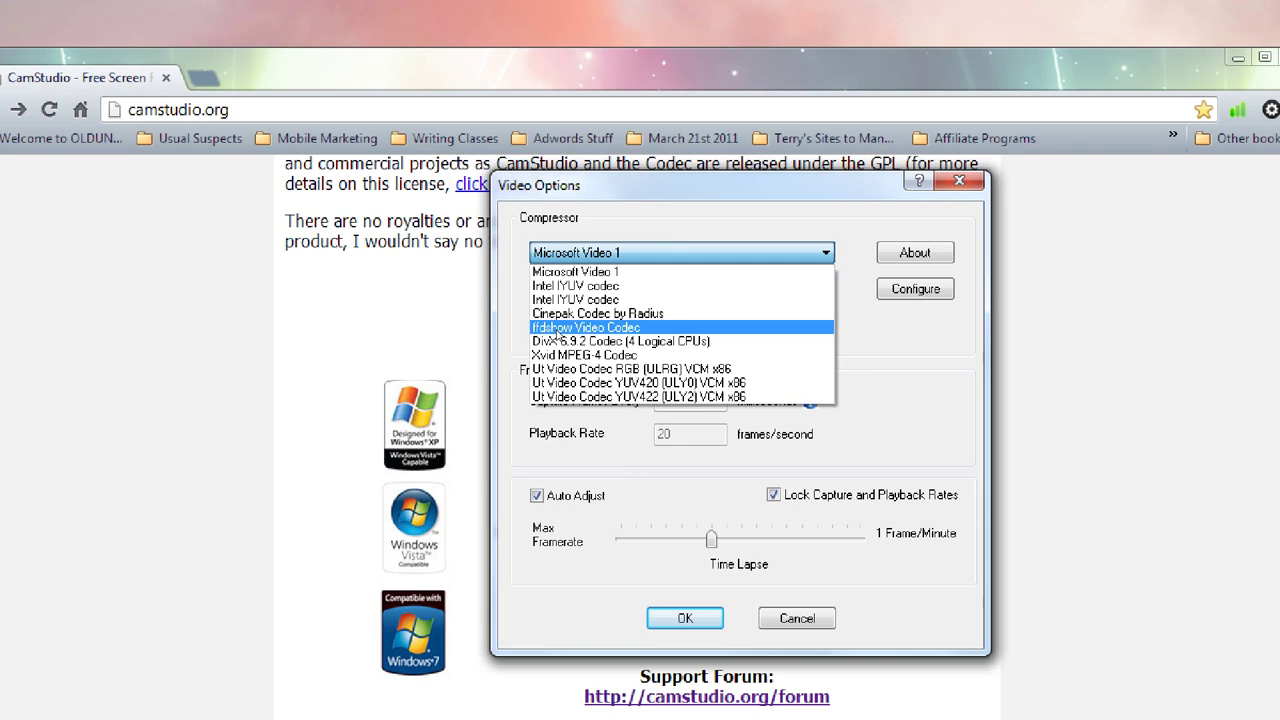
key(Escape)
click(674, 263)
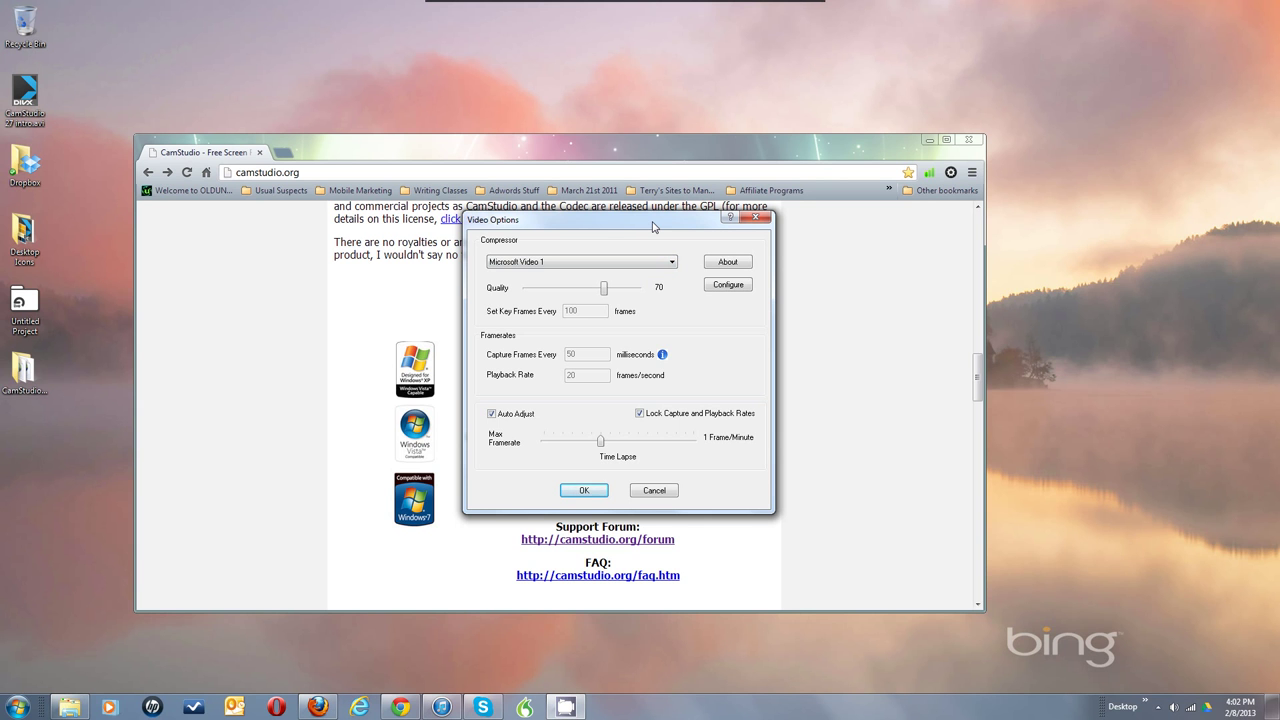
- Switch the compressor to Xvid MPEG-4 Codec, then back to Microsoft Video 1
click(664, 263)
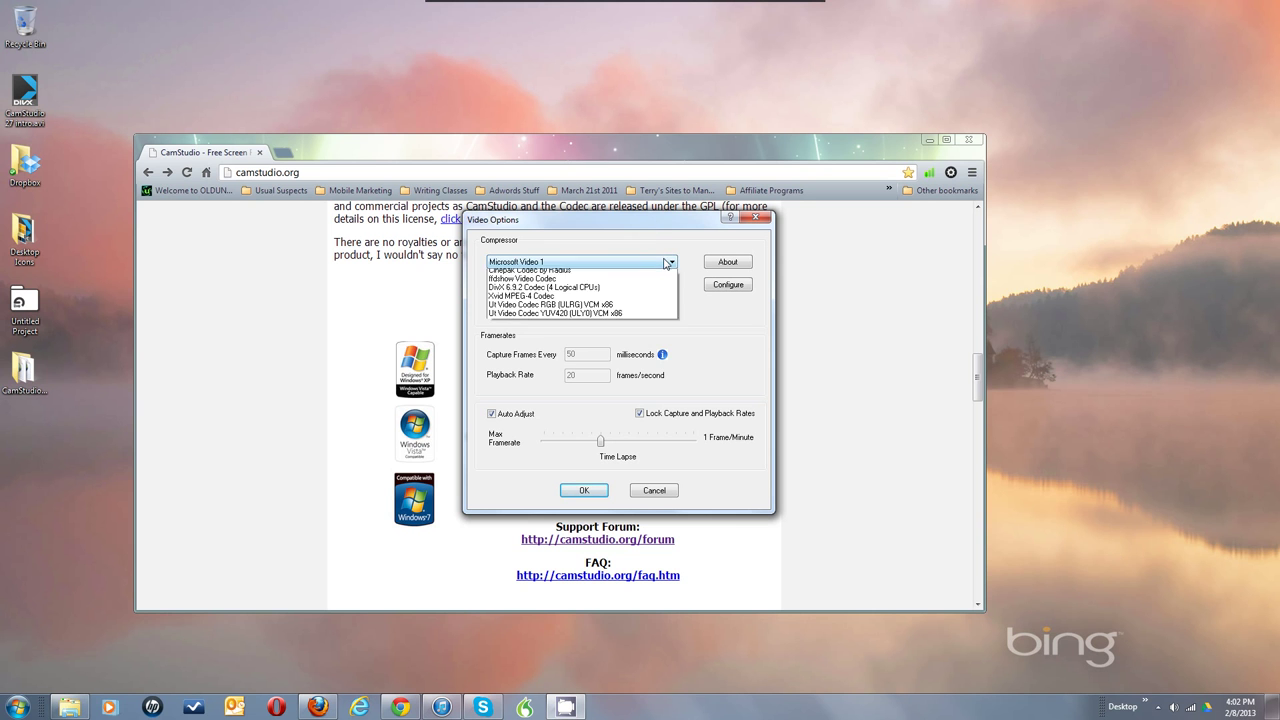
click(570, 325)
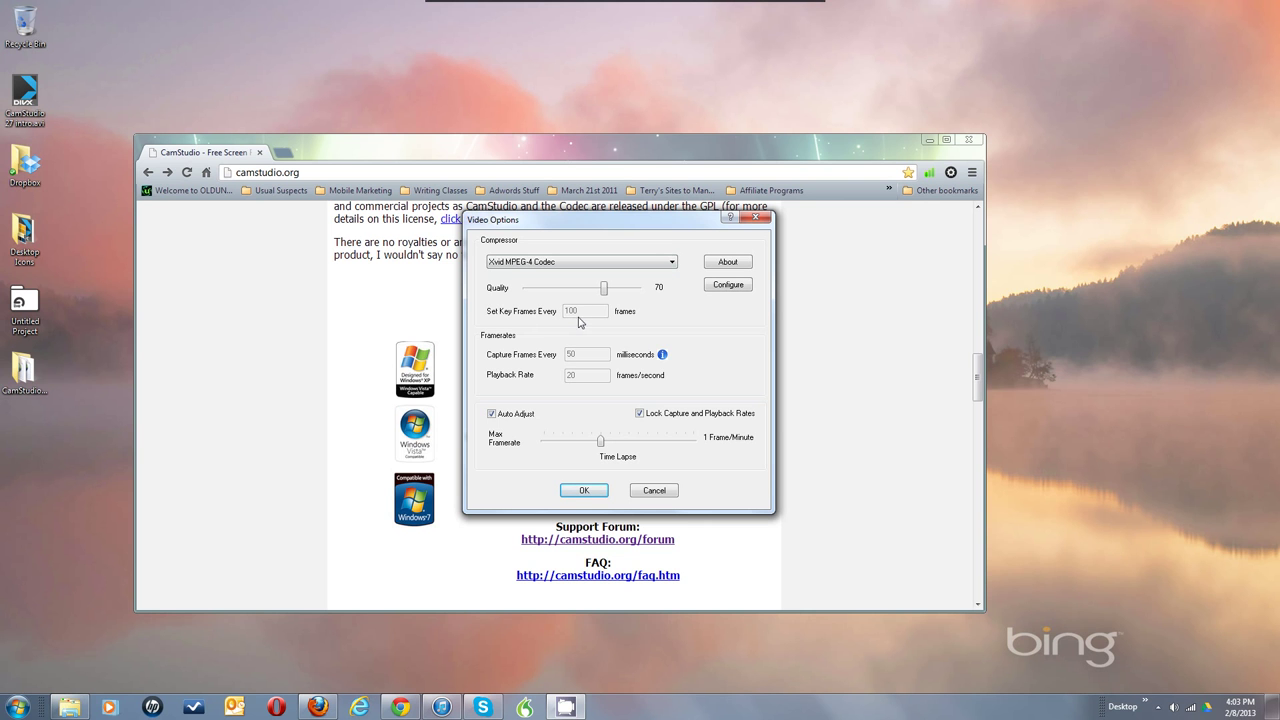
click(671, 263)
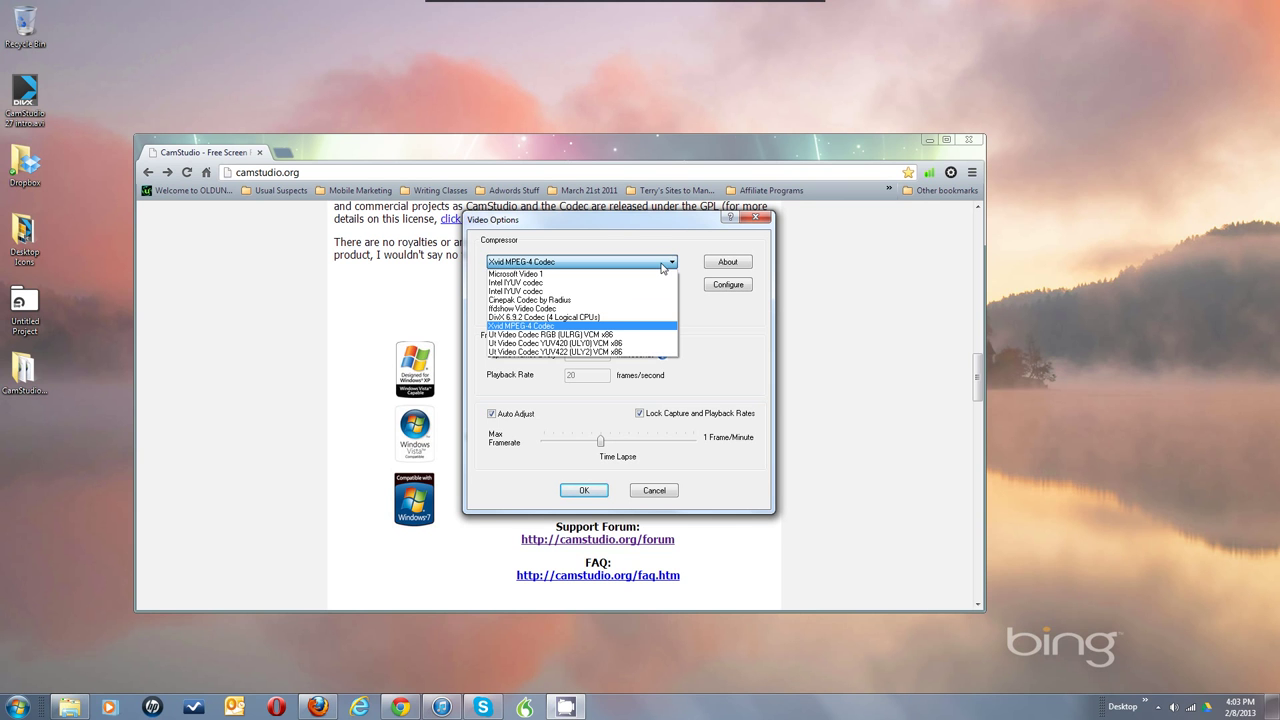
click(652, 273)
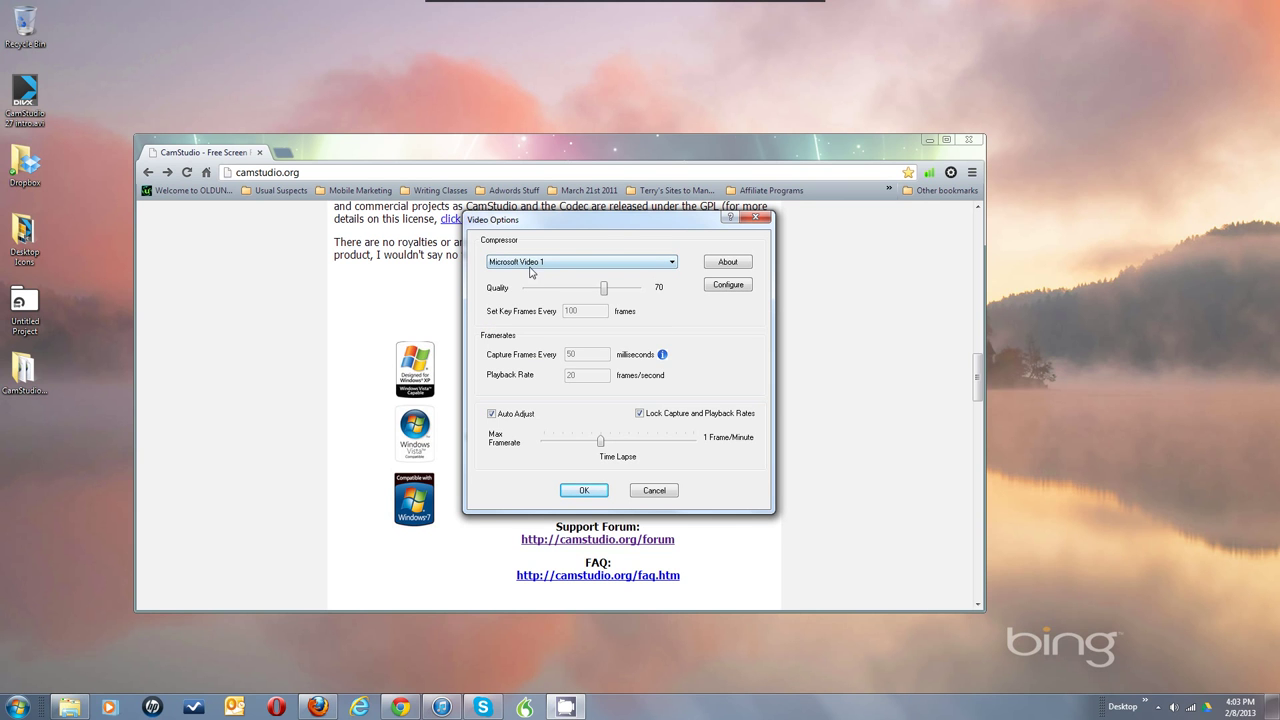
- Set compression quality to 100 and the Microsoft Video 1 temporal quality ratio to 0.89
click(604, 289)
drag(605, 289, 640, 289)
click(728, 288)
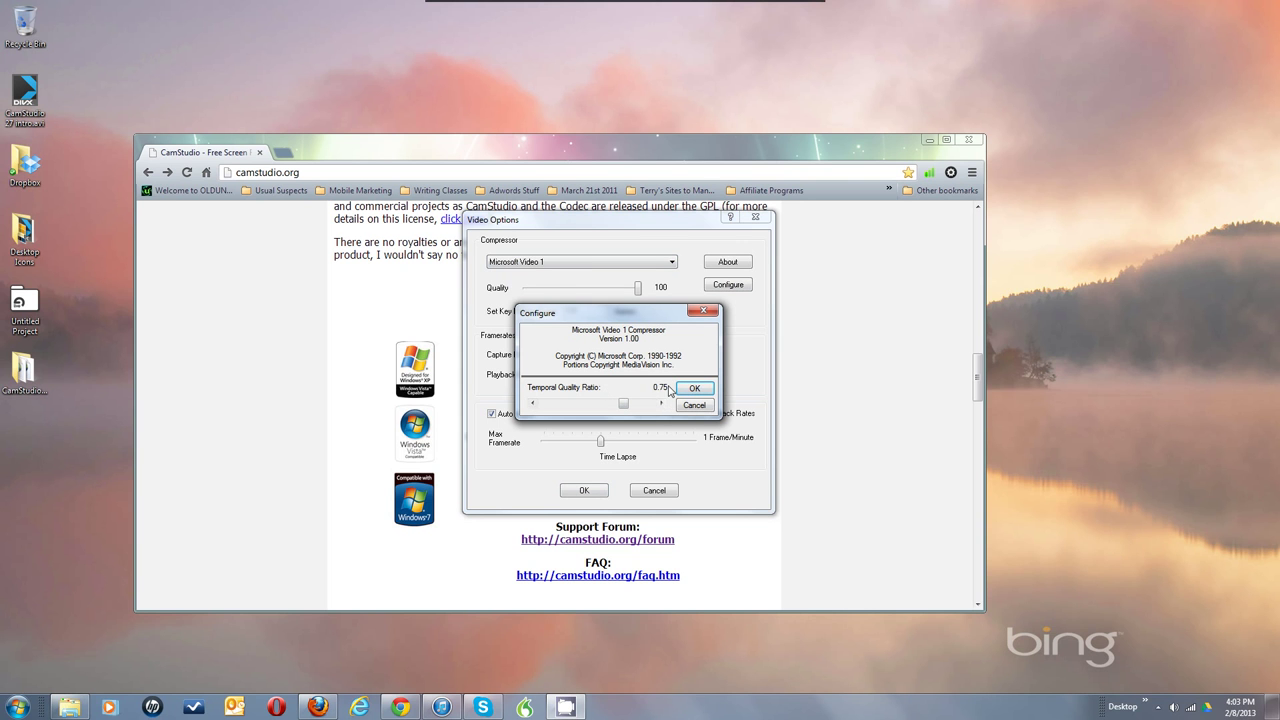
drag(625, 408, 643, 412)
click(693, 389)
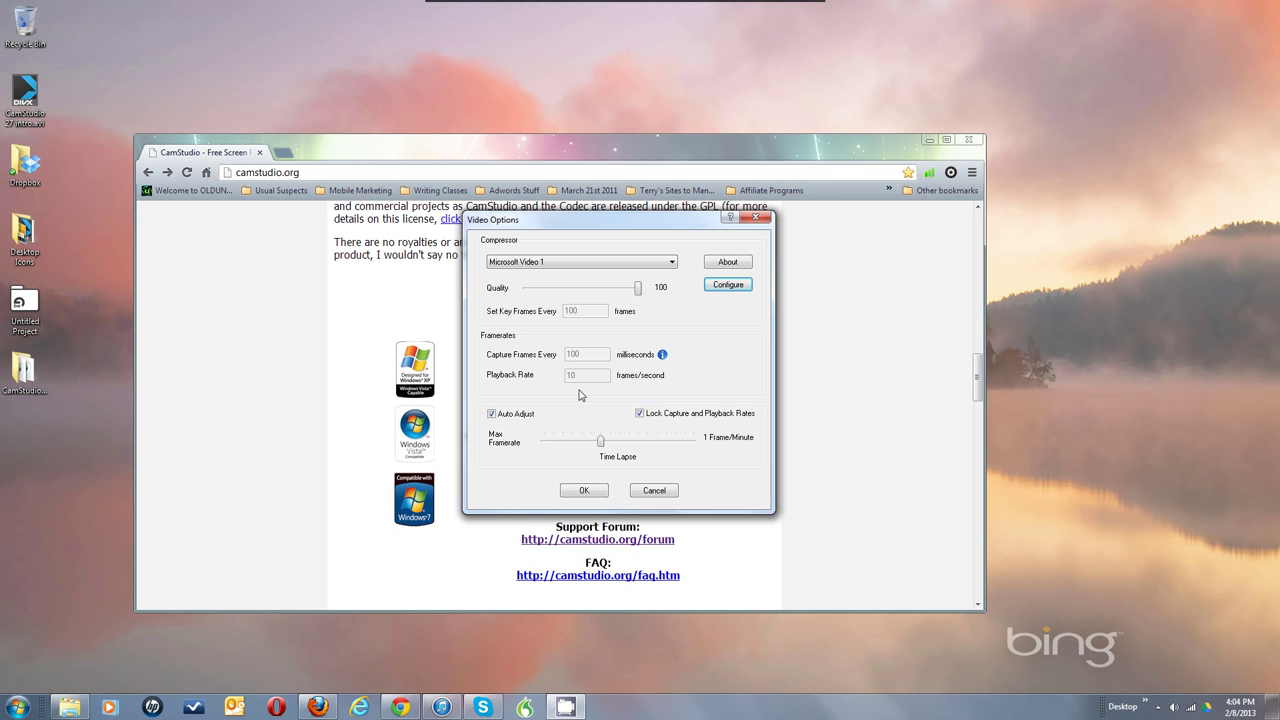
- Set the max framerate to 10 fps playback and turn off Auto Adjust
click(492, 414)
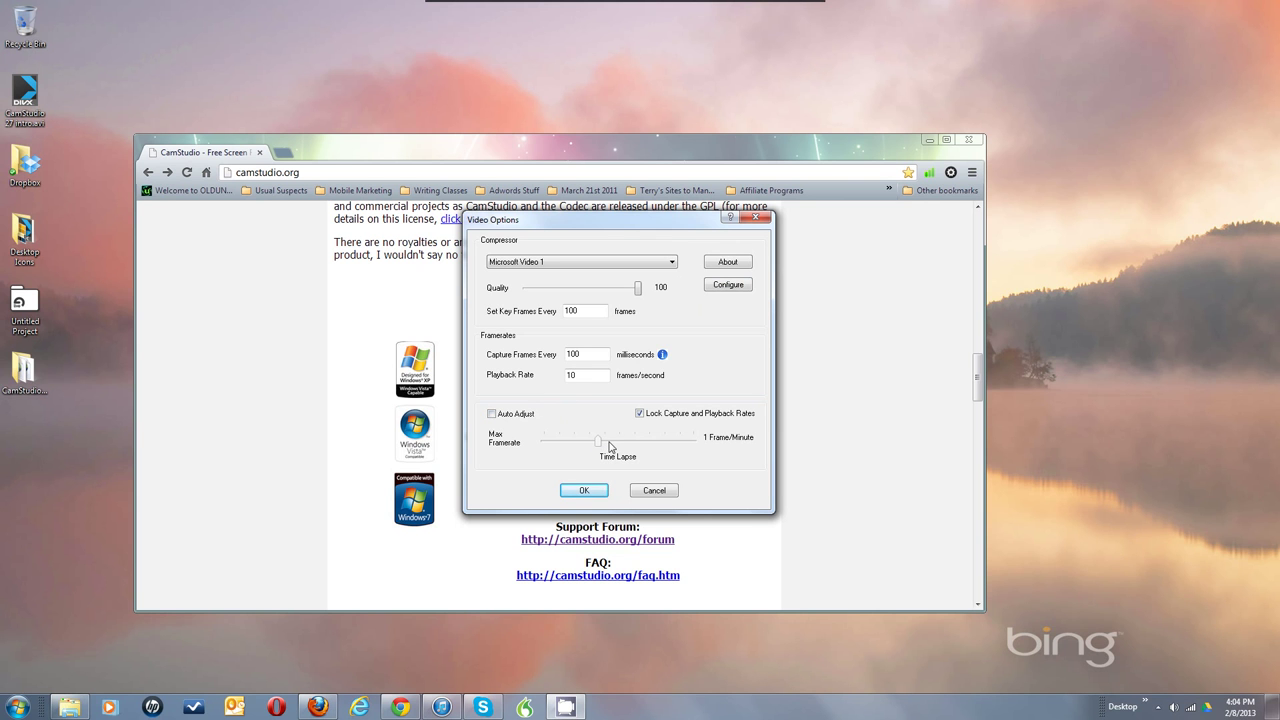
click(492, 414)
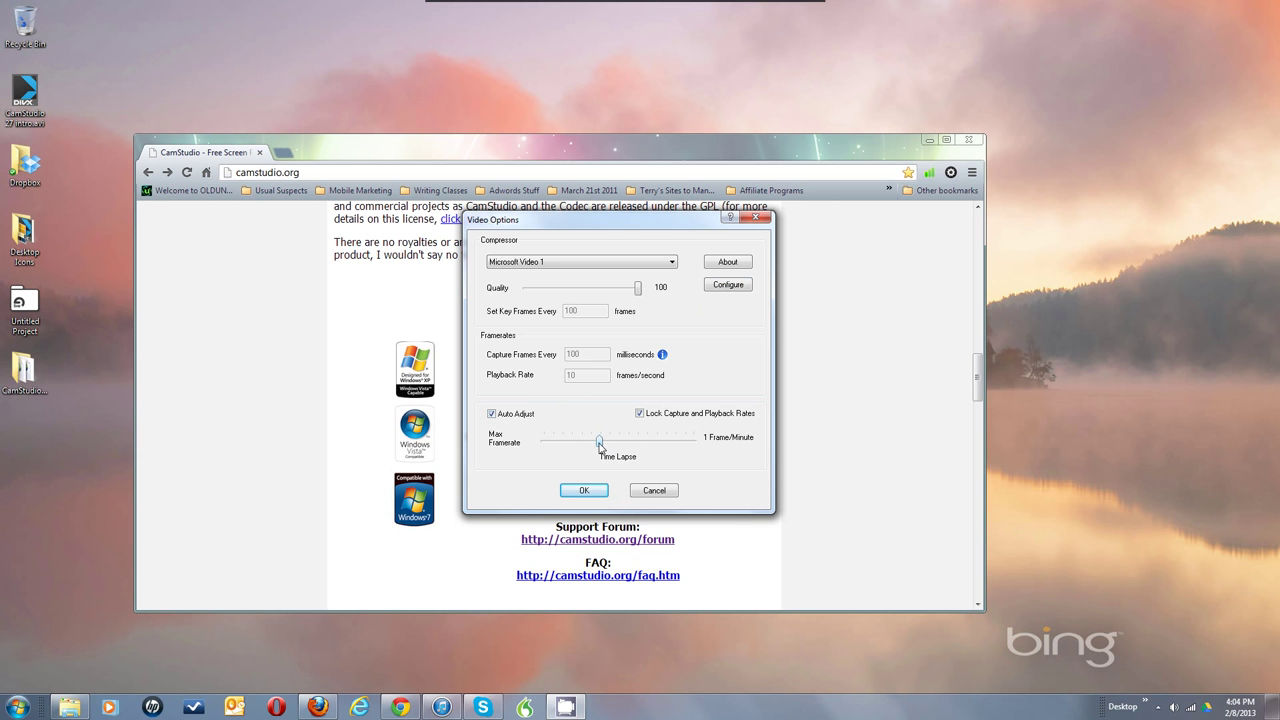
drag(600, 442, 604, 442)
mouse_move(606, 446)
mouse_down()
mouse_move(618, 445)
mouse_move(607, 443)
mouse_up()
drag(607, 444, 598, 448)
click(493, 414)
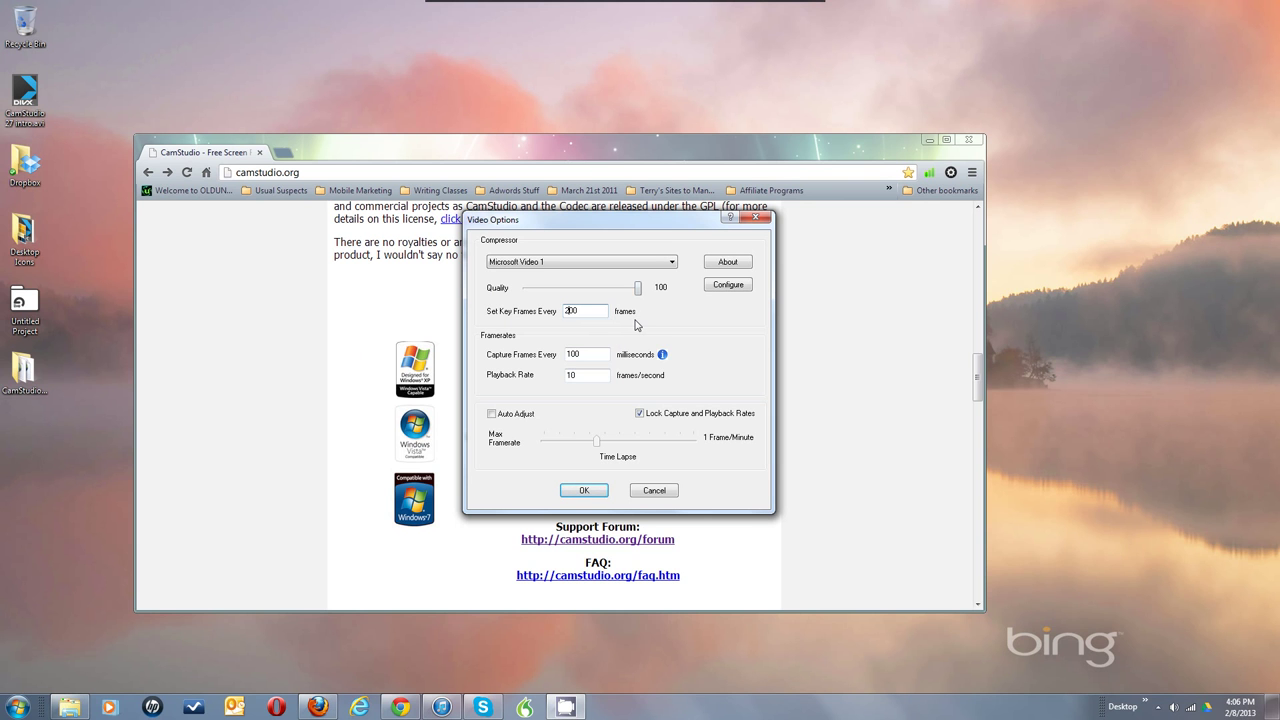
- Choose Xvid MPEG-4 Codec as the compressor, leaving quality 100 and key frames every 200
click(672, 262)
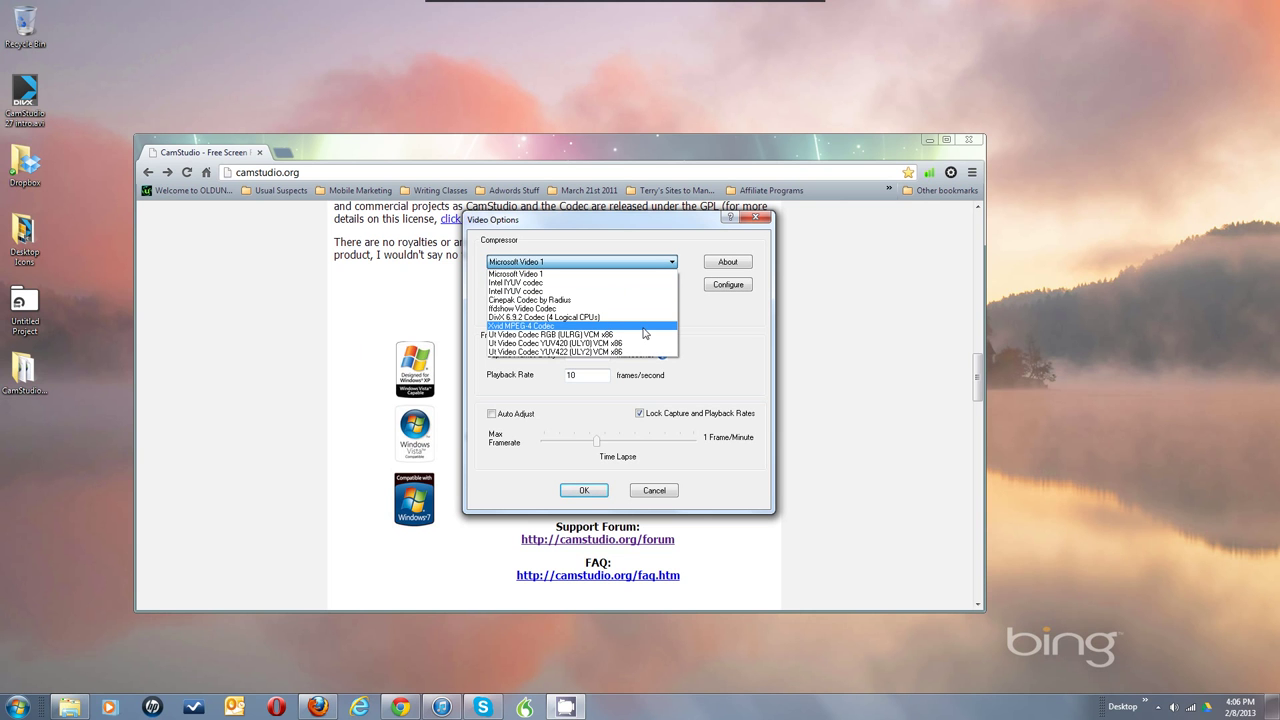
click(645, 326)
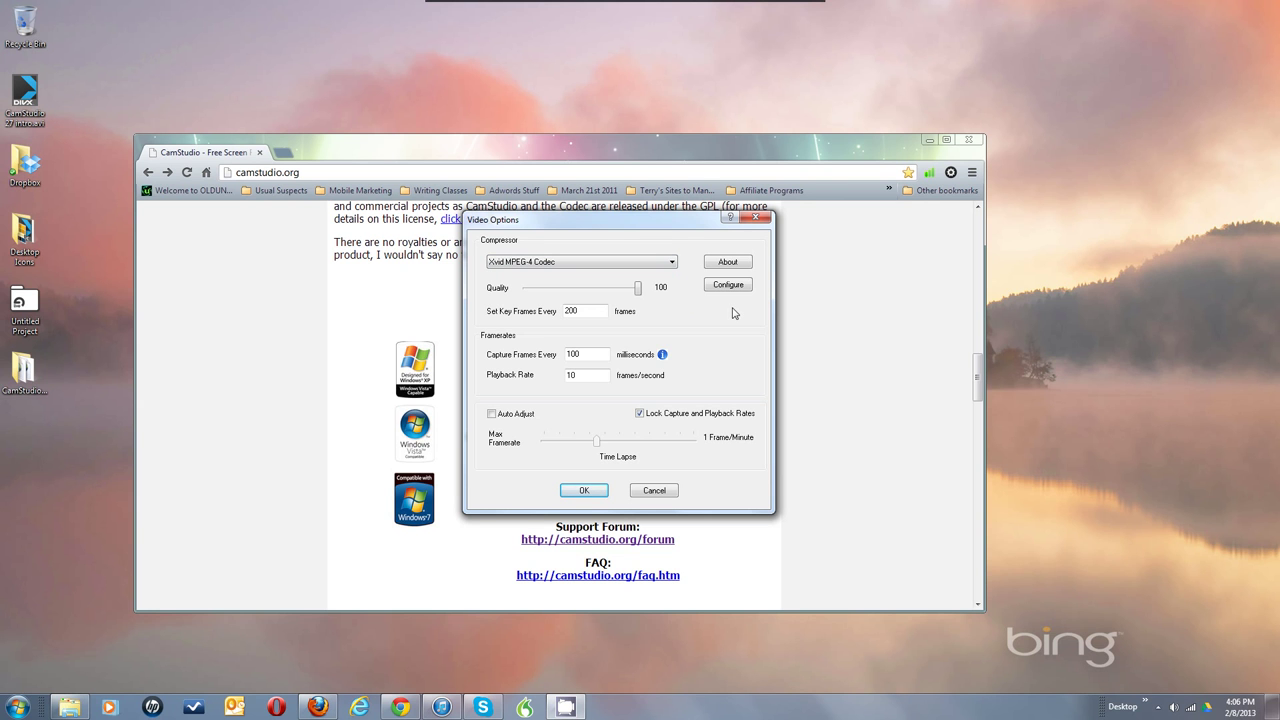
click(672, 263)
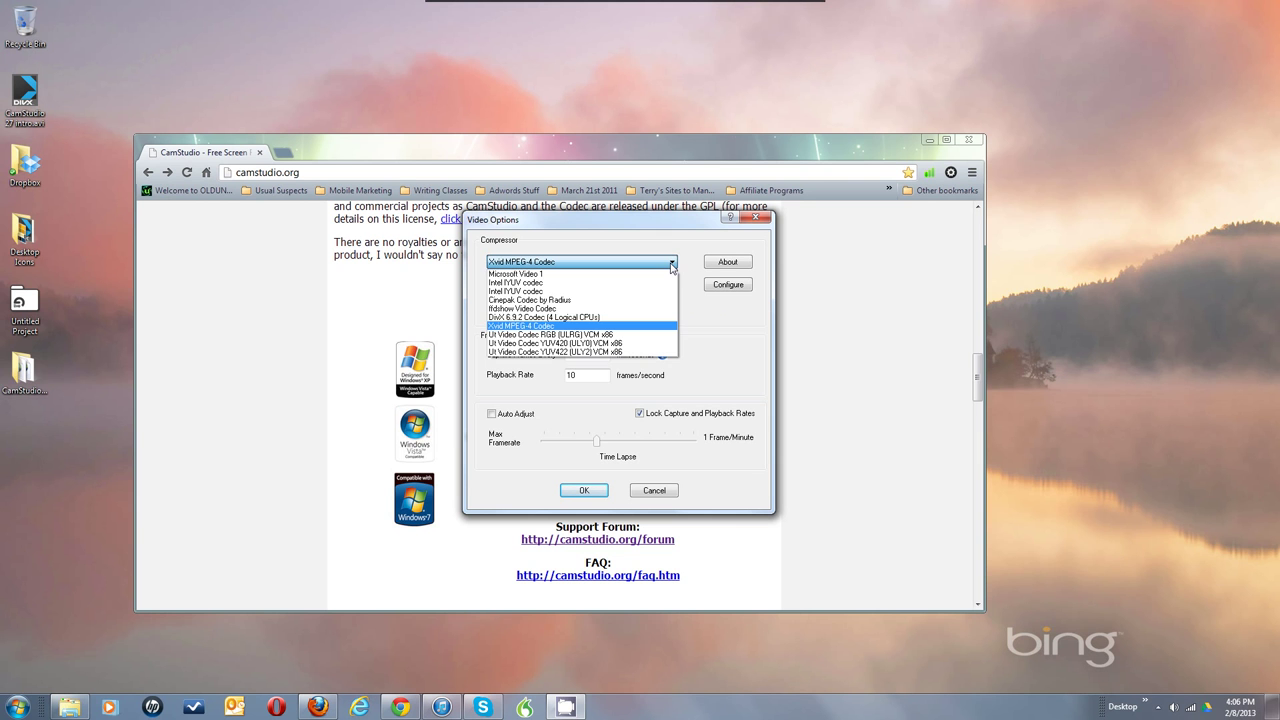
click(672, 263)
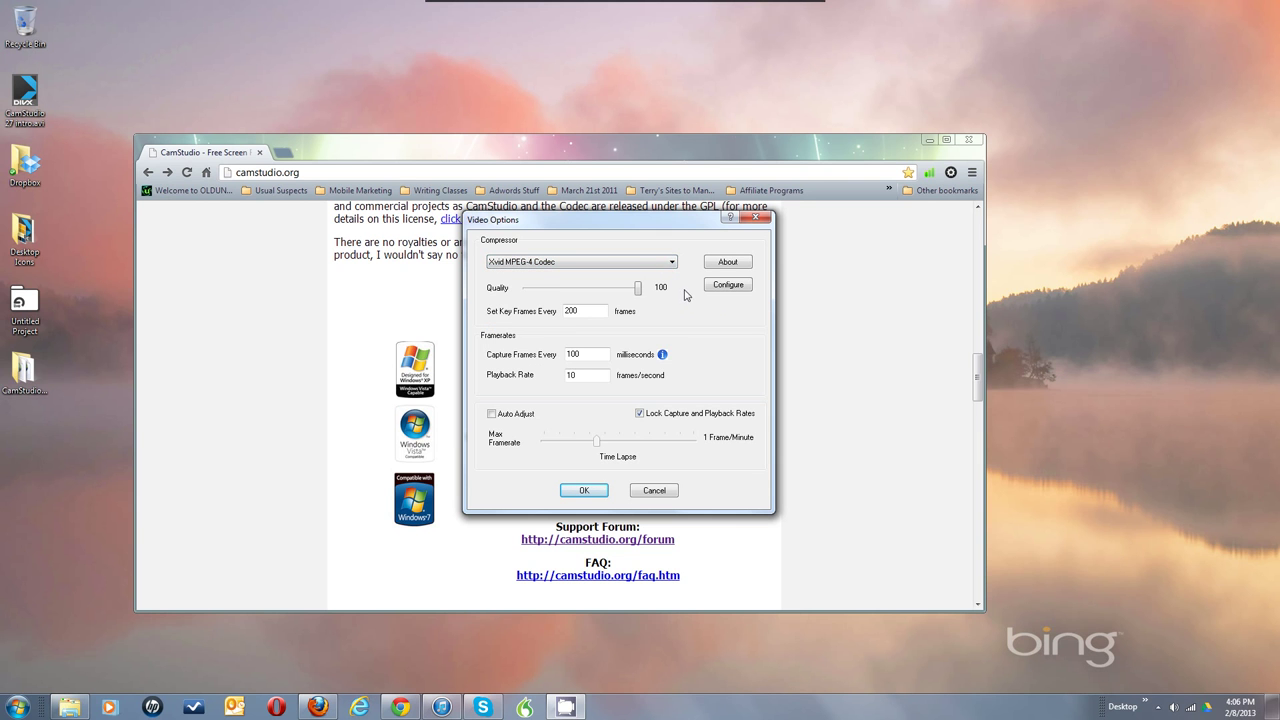
click(672, 263)
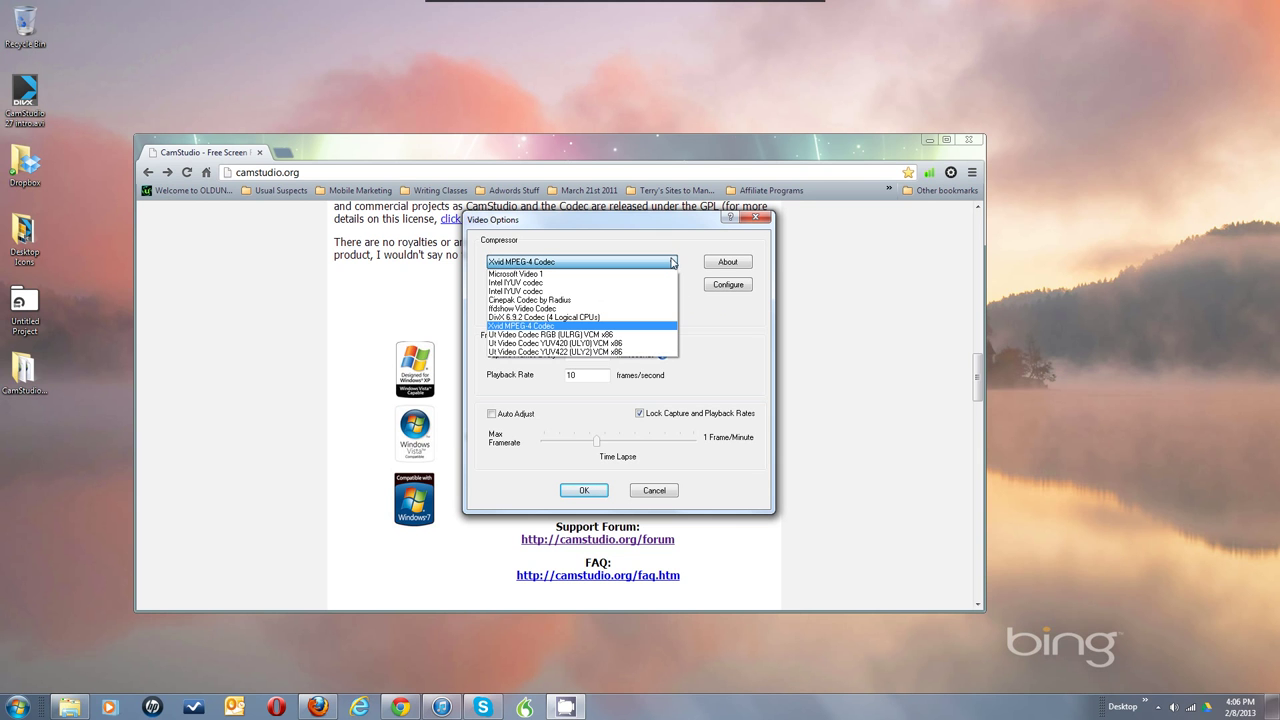
click(637, 327)
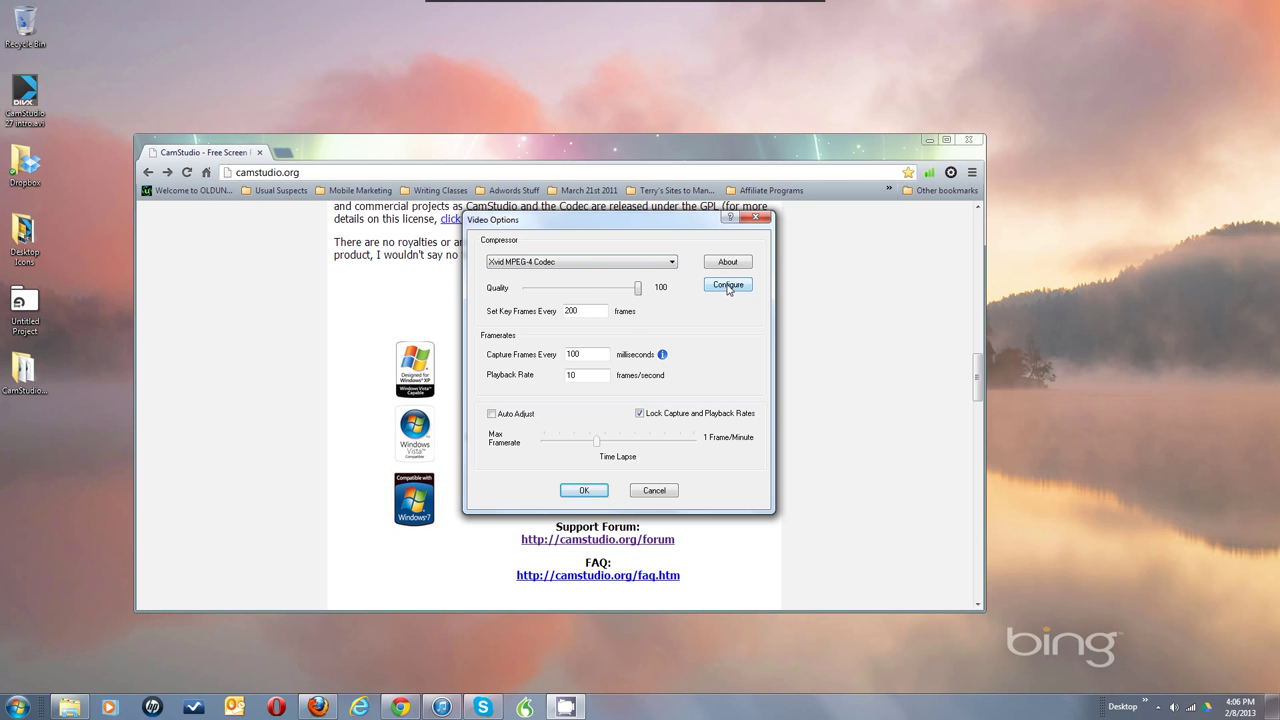
- Re-enable Auto Adjust at 20 fps playback and set Profile @ Level to Xvid HD 720
click(492, 415)
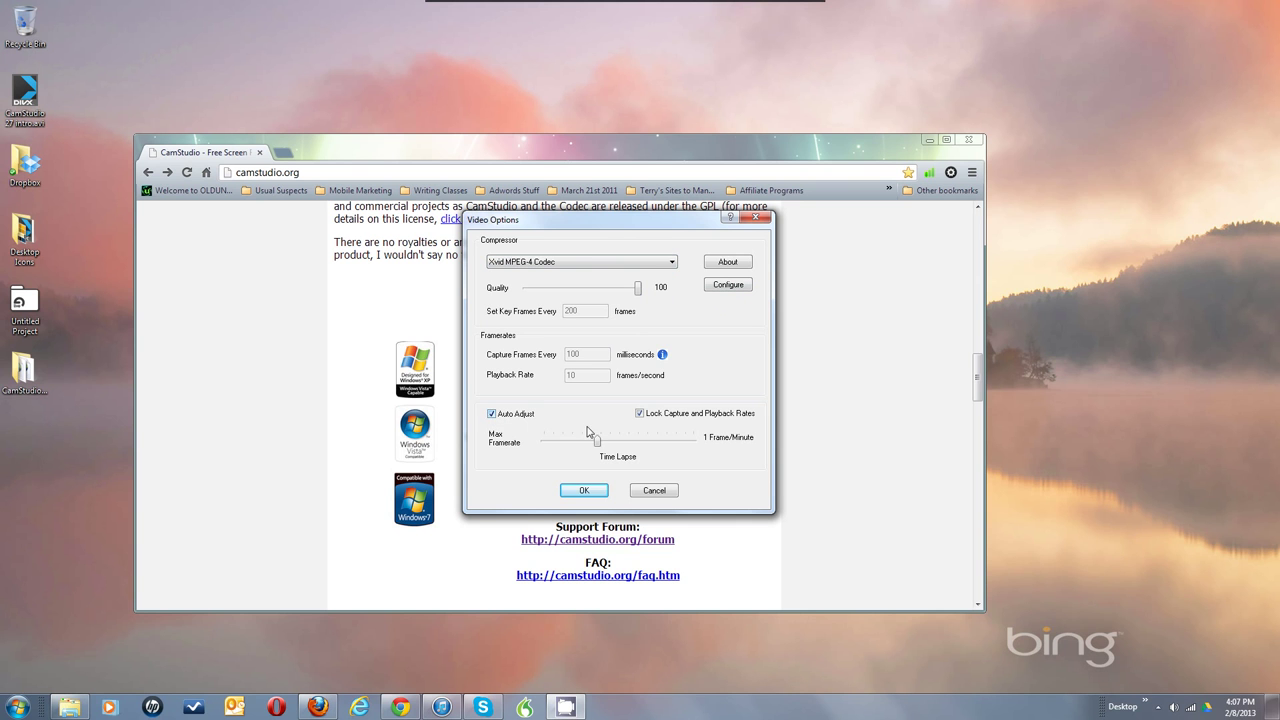
drag(599, 444, 604, 443)
click(720, 286)
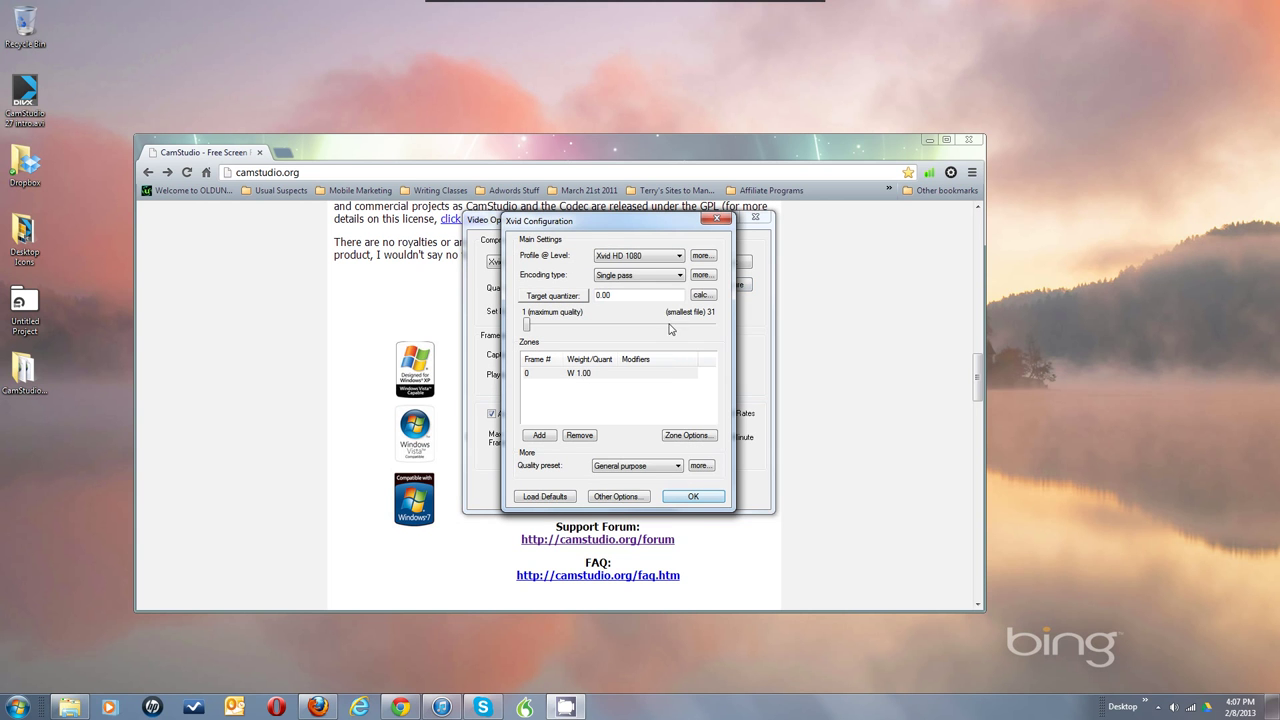
click(657, 257)
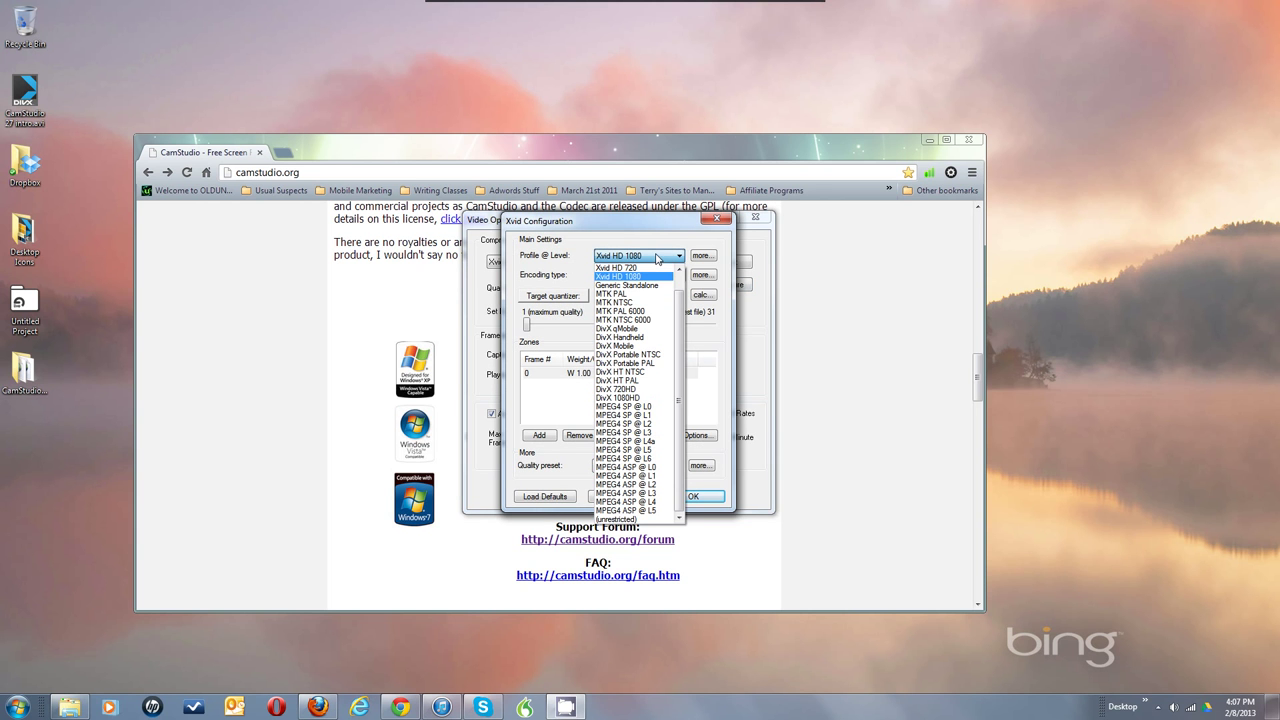
scroll(679, 283, up, 1)
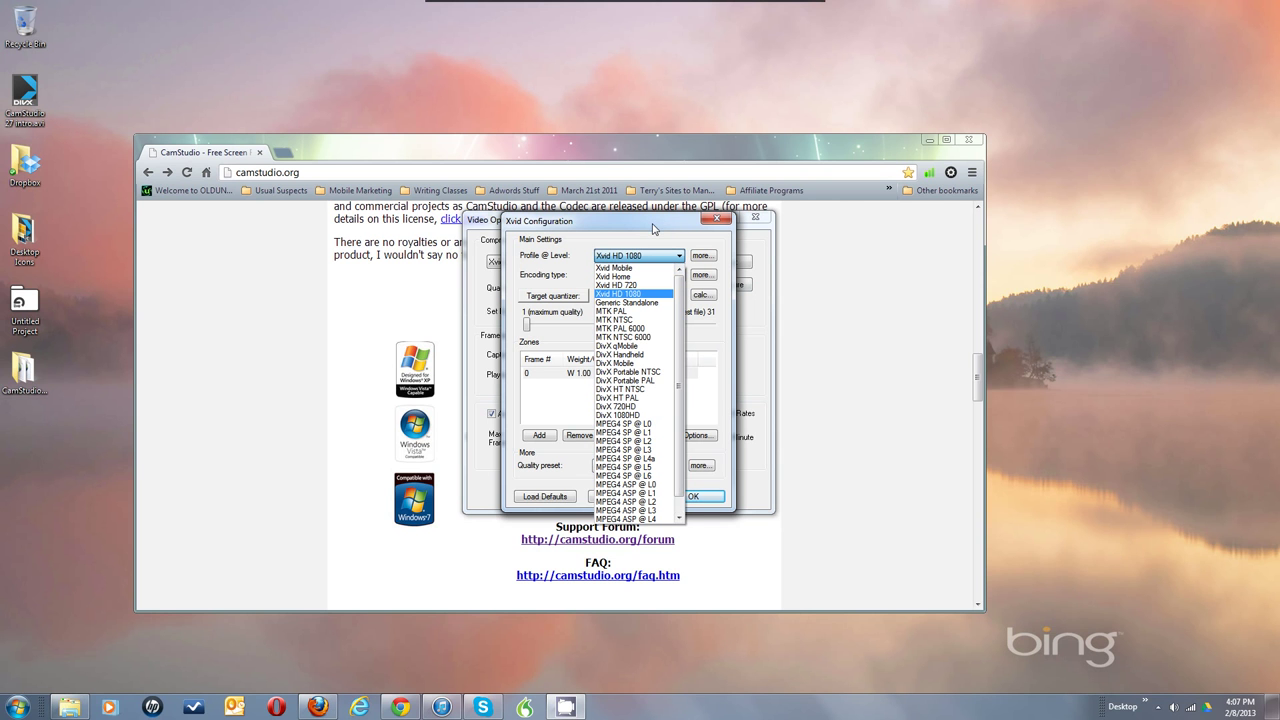
click(635, 268)
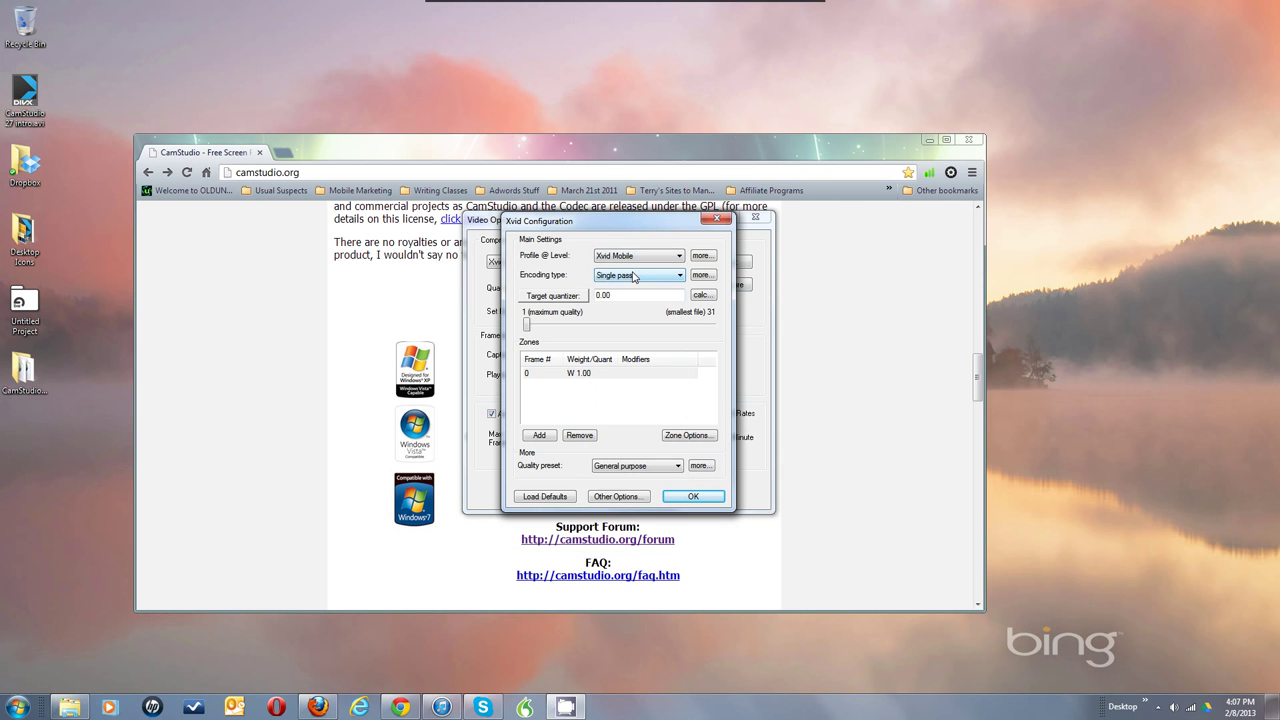
click(678, 257)
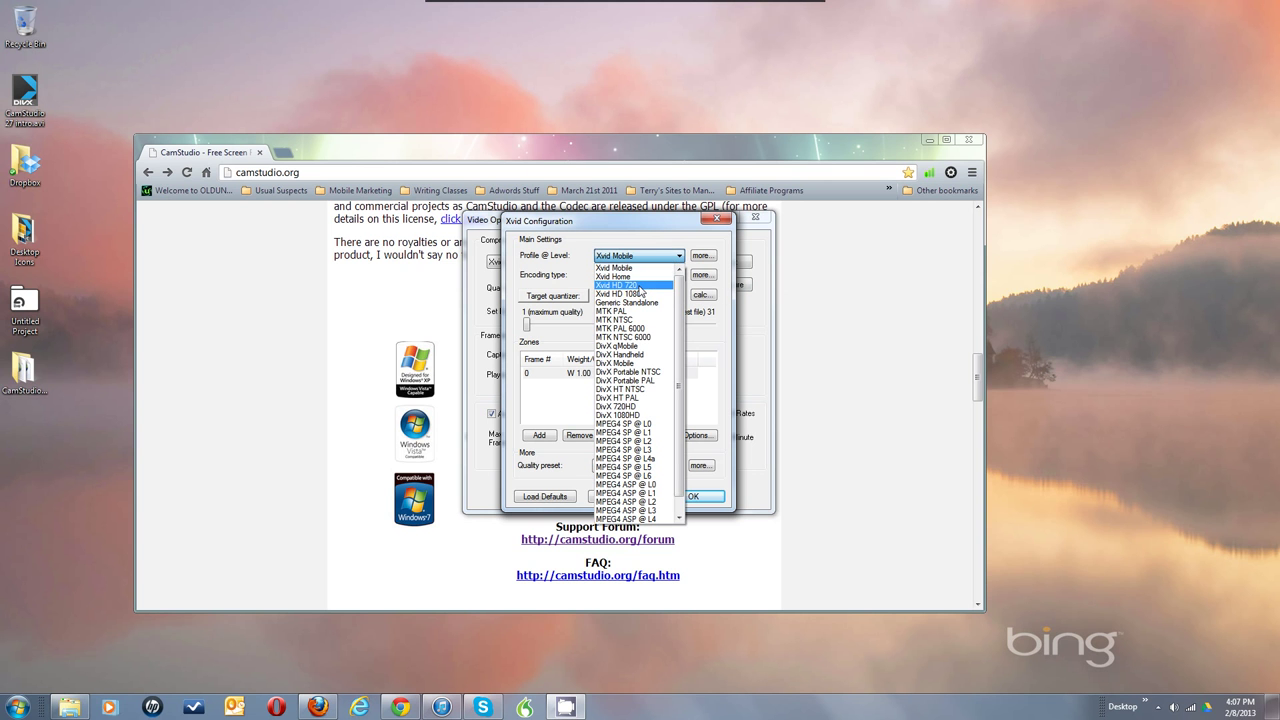
click(641, 287)
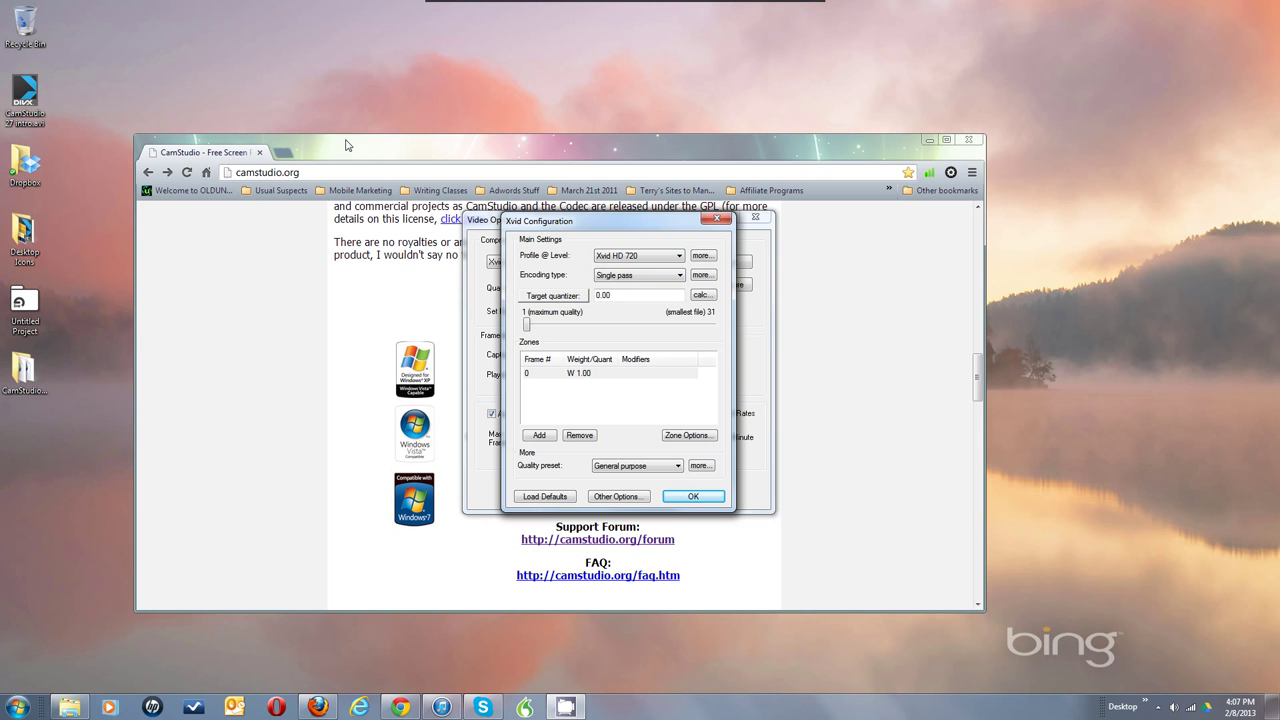
- Keep single-pass encoding and set the target quantizer to 1.00
click(636, 278)
click(639, 279)
click(661, 276)
click(662, 276)
click(528, 326)
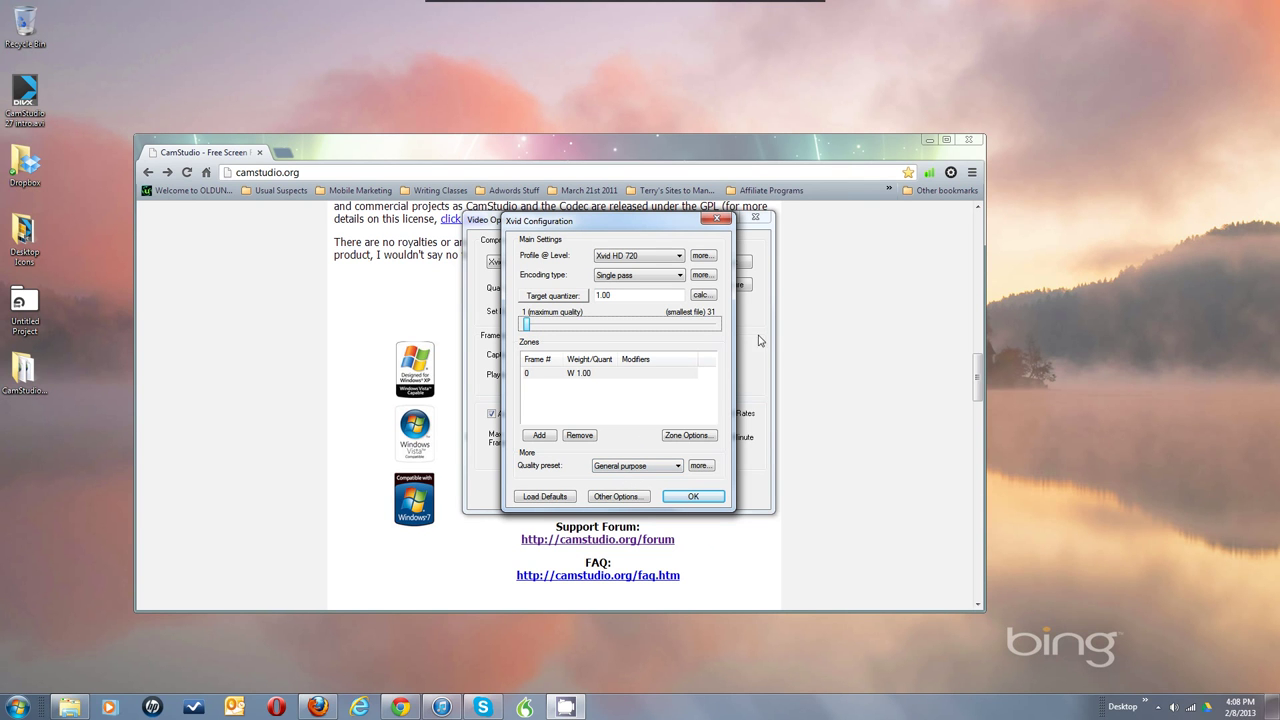
- Open the Xvid HD 720 profile details and leave B-VOPs enabled
click(711, 257)
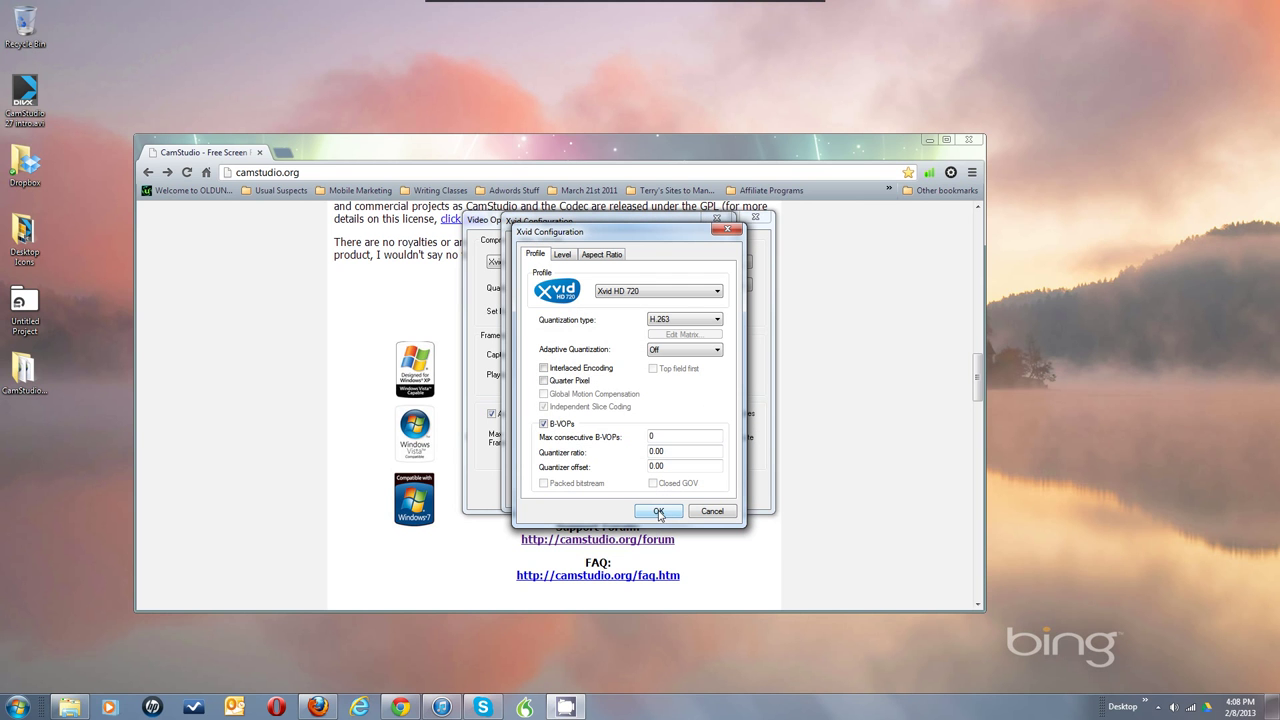
click(545, 424)
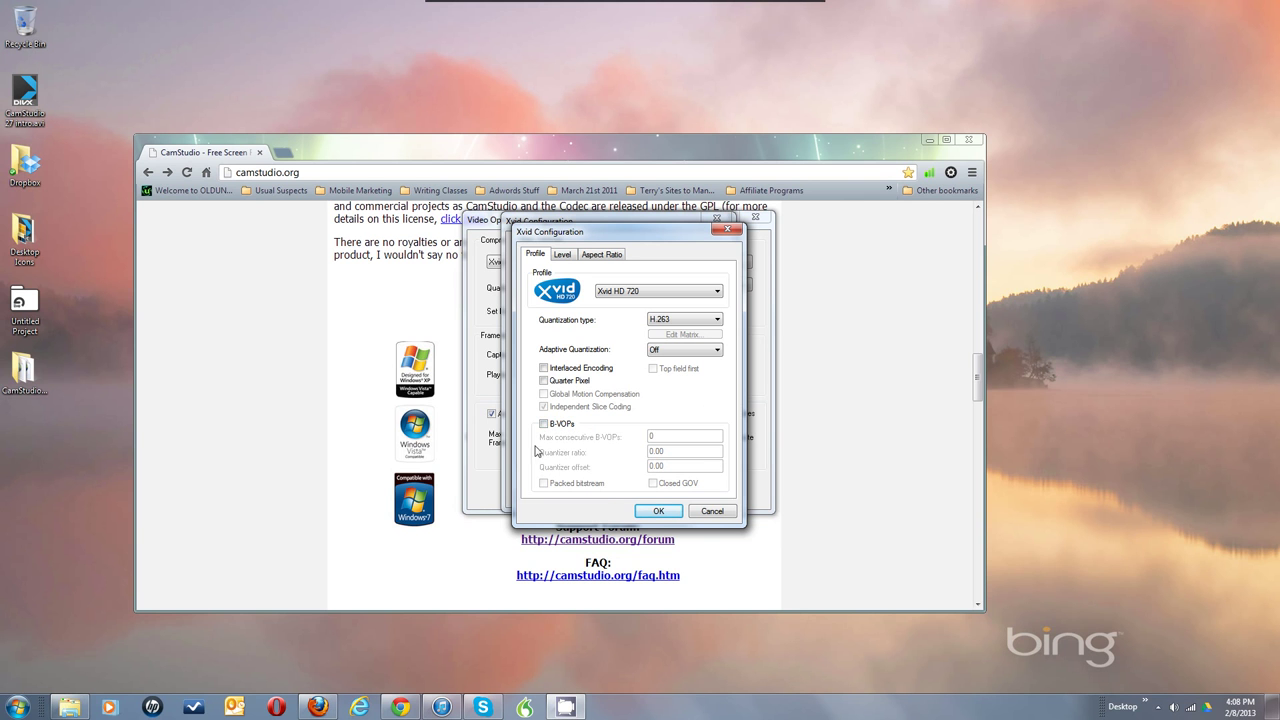
click(545, 424)
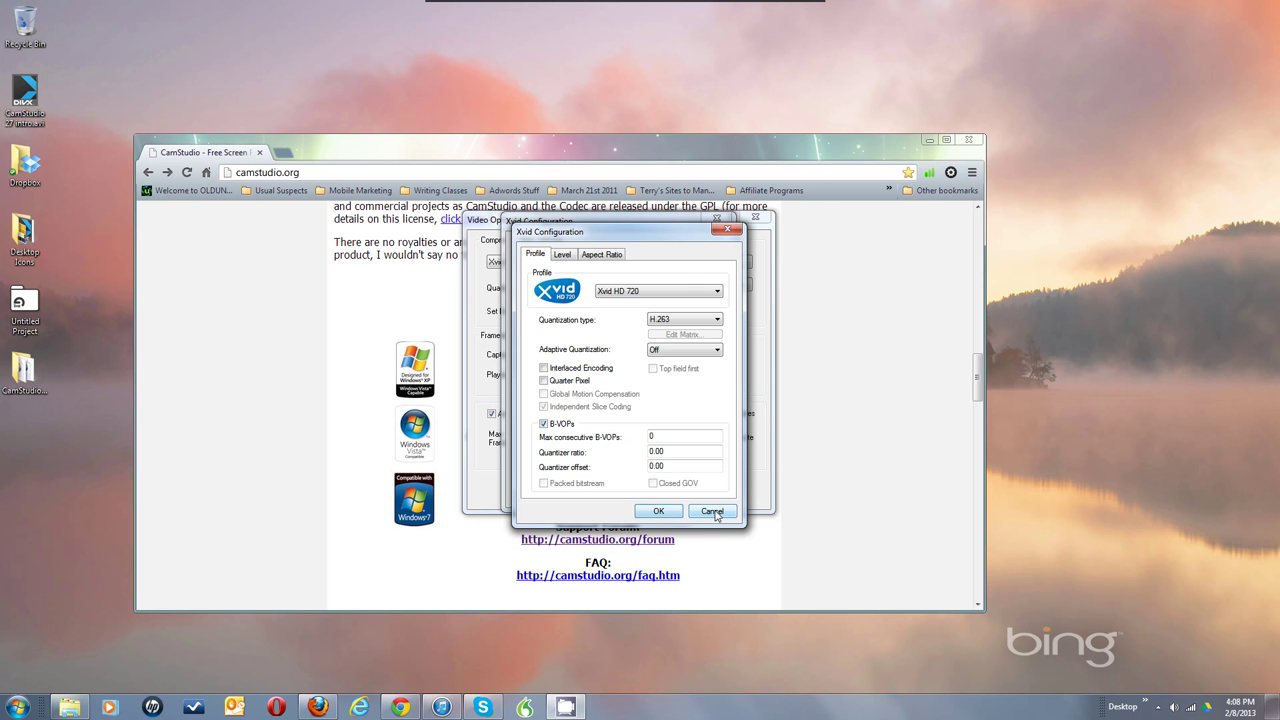
- Close the profile details and pick General purpose instead of Real-time as the quality preset
click(655, 512)
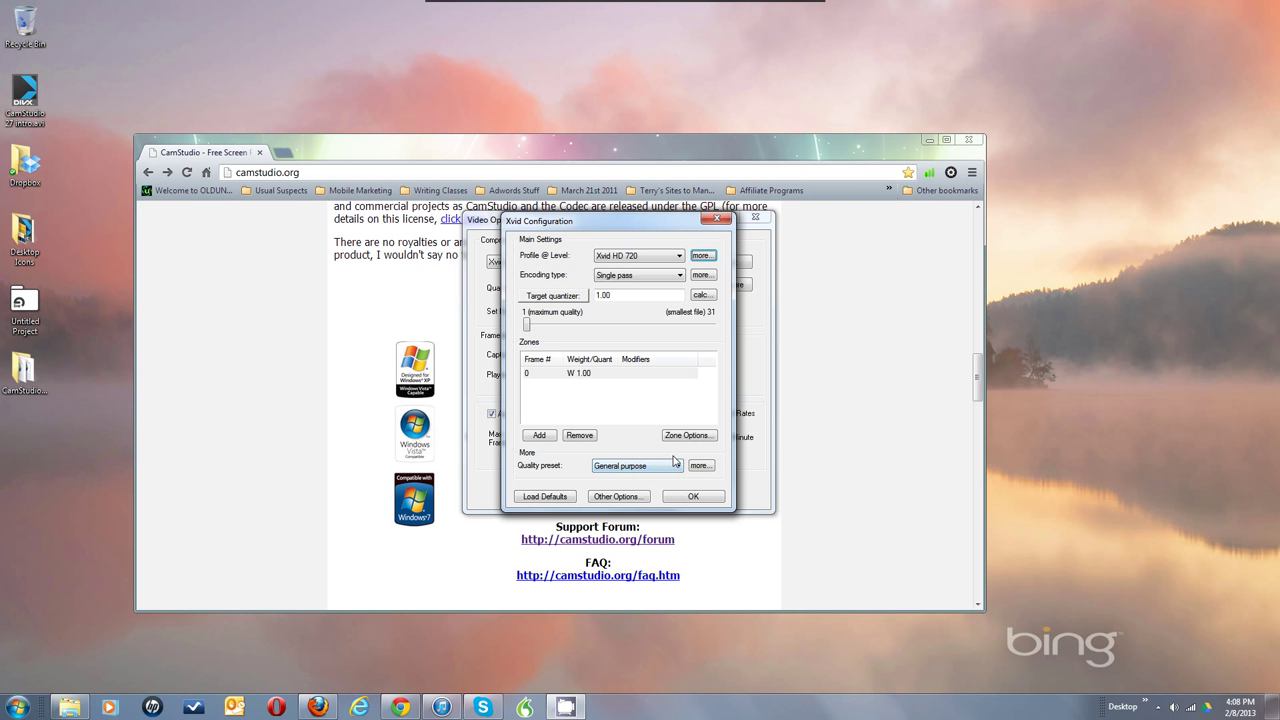
click(648, 368)
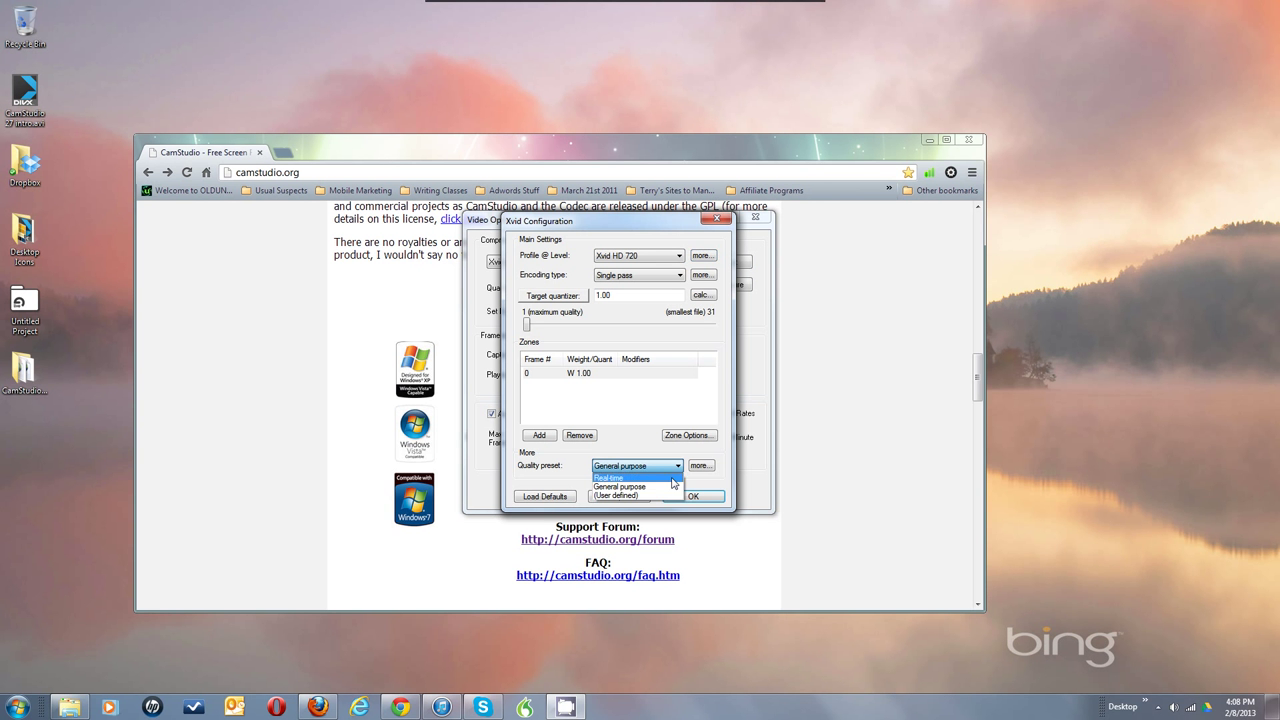
click(671, 478)
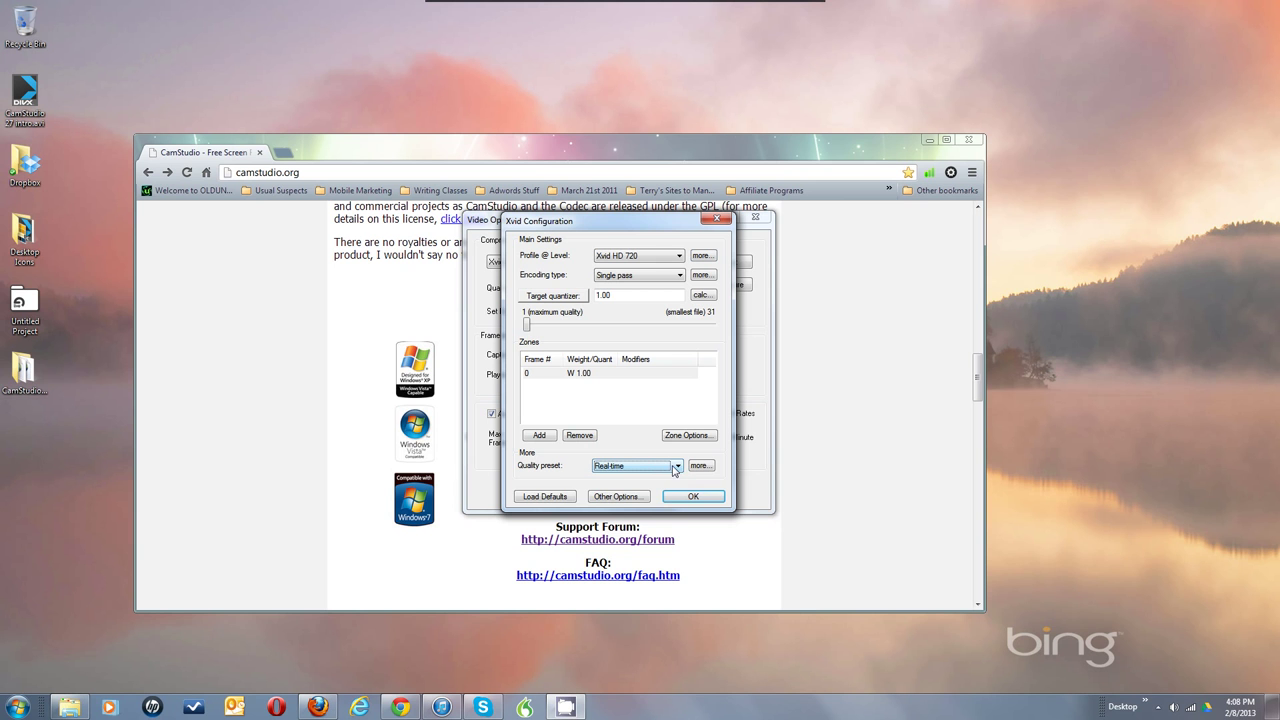
click(677, 467)
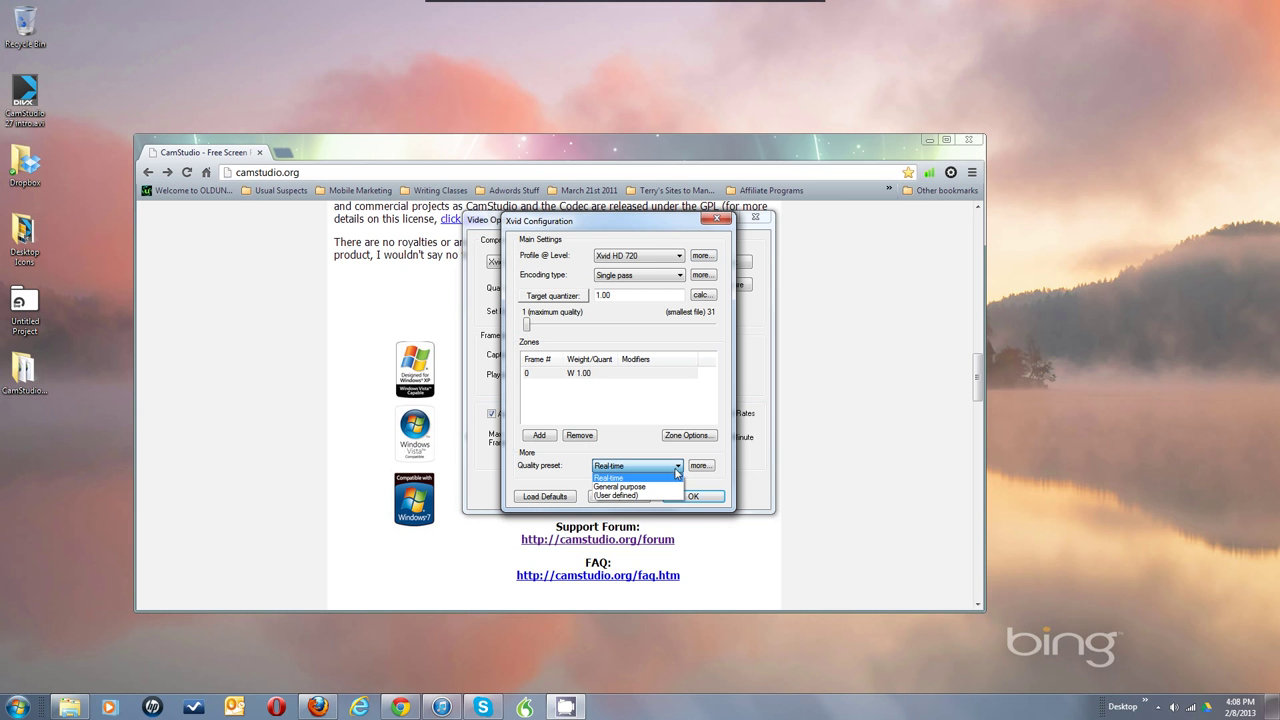
click(671, 487)
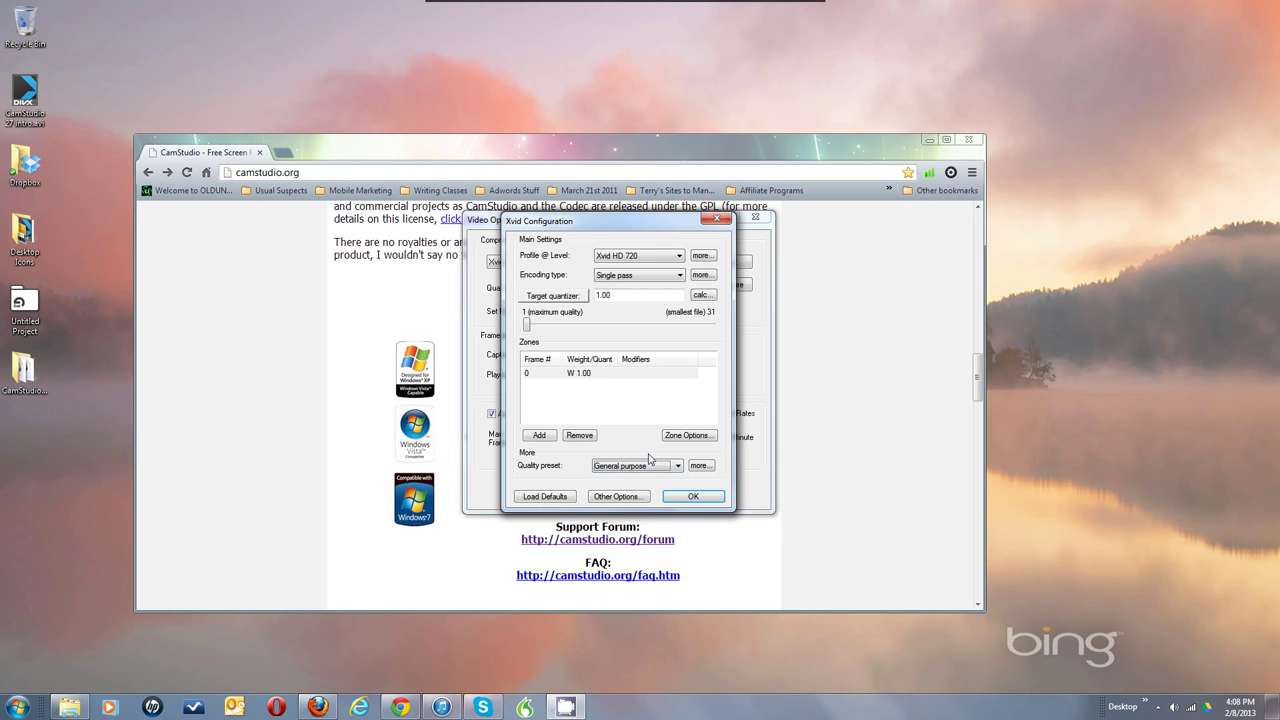
click(638, 407)
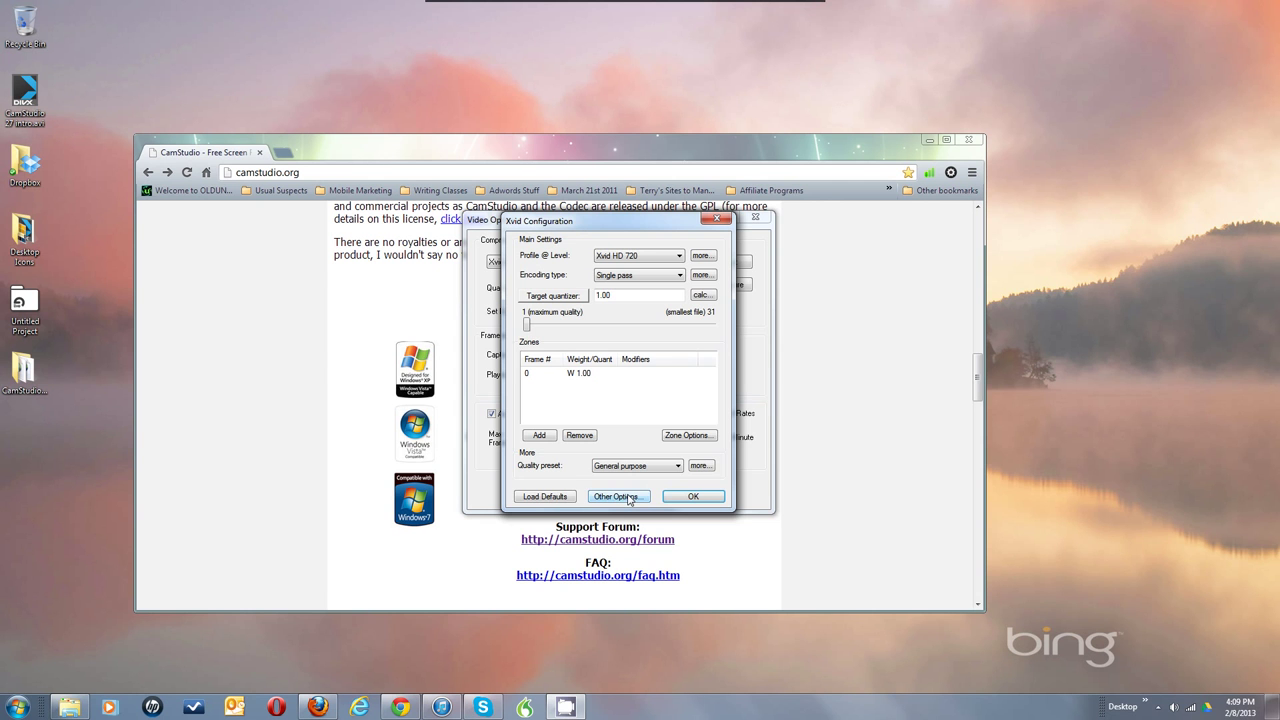
click(616, 496)
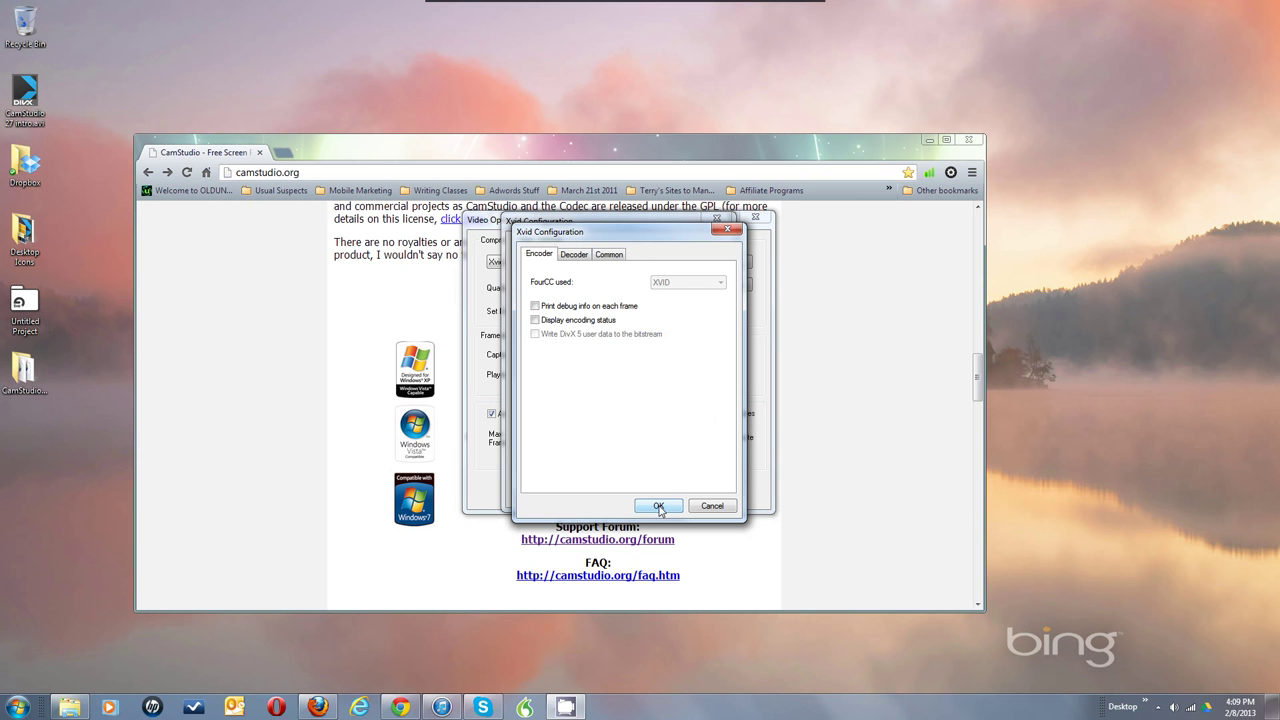
click(535, 320)
click(537, 320)
click(661, 507)
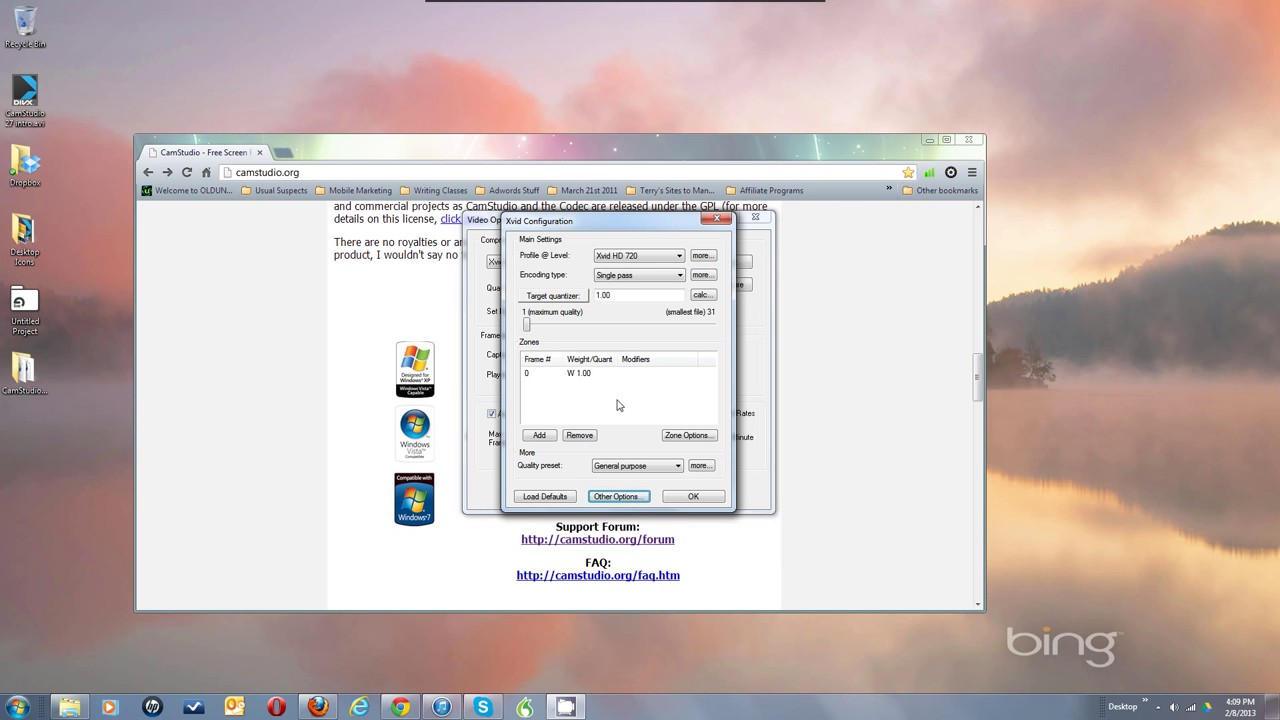
- Select the Xvid HD 1080 profile, then close Xvid Configuration and Video Options
click(673, 257)
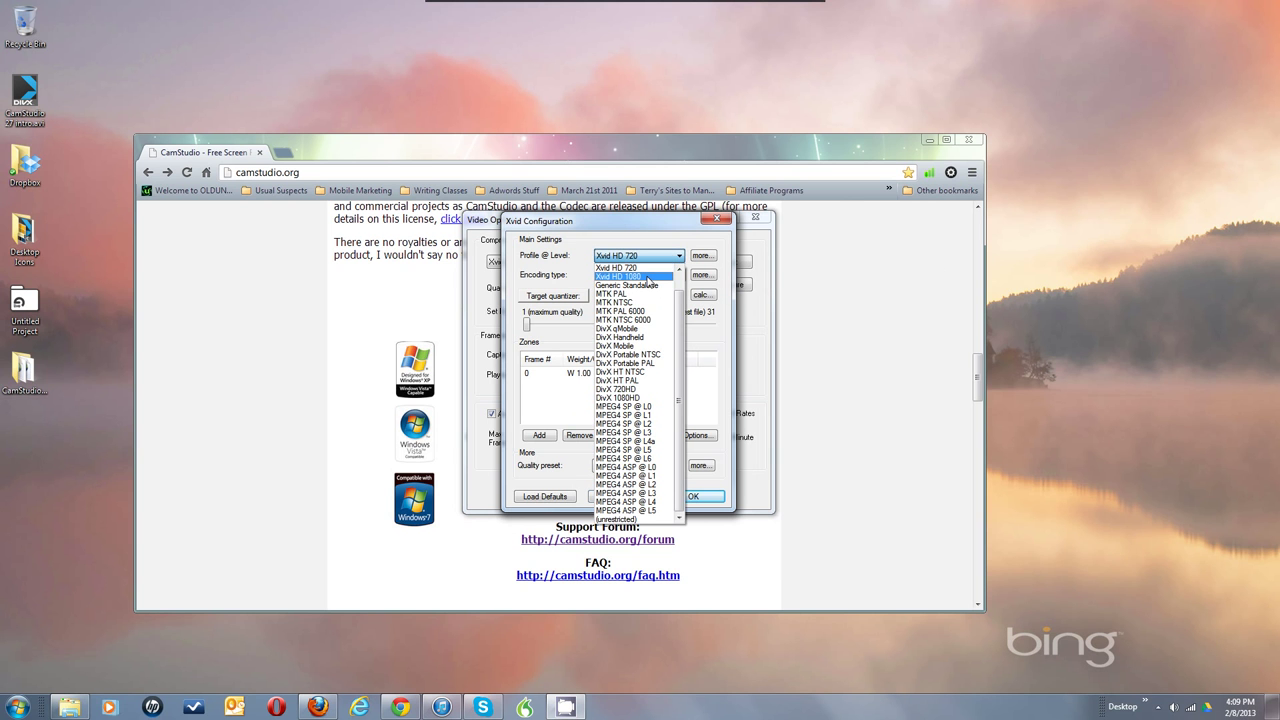
click(647, 278)
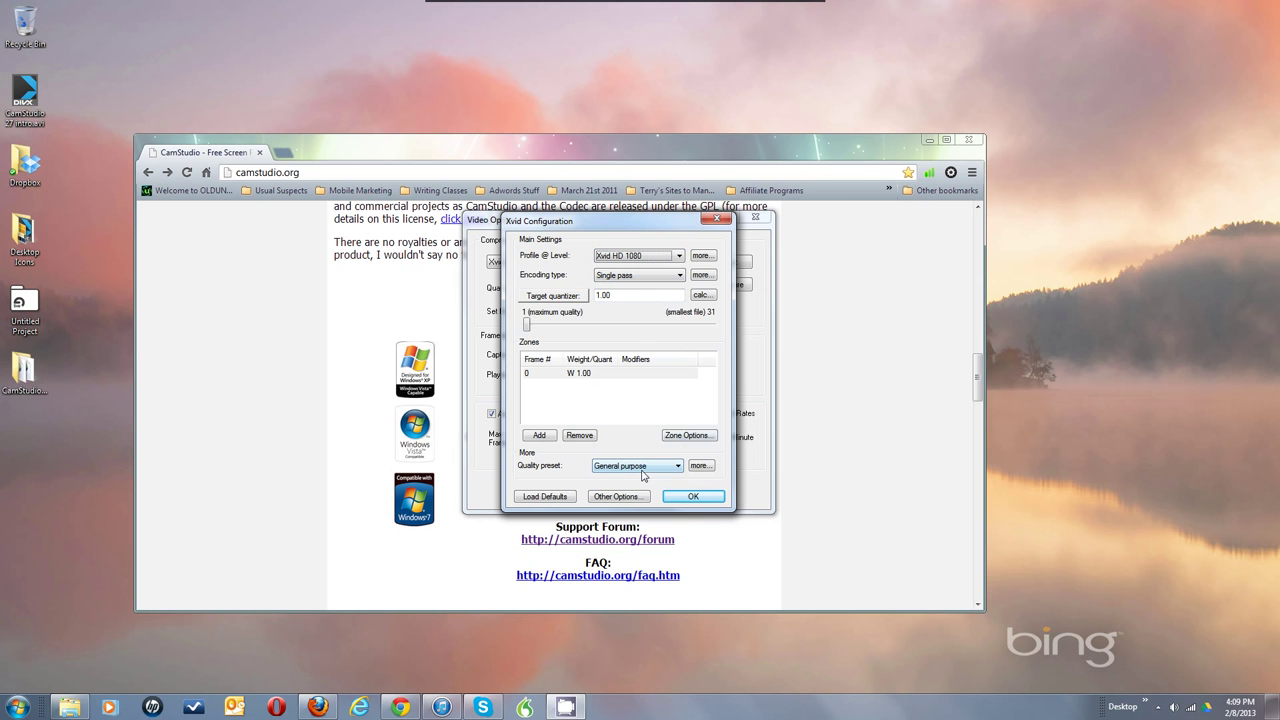
click(716, 220)
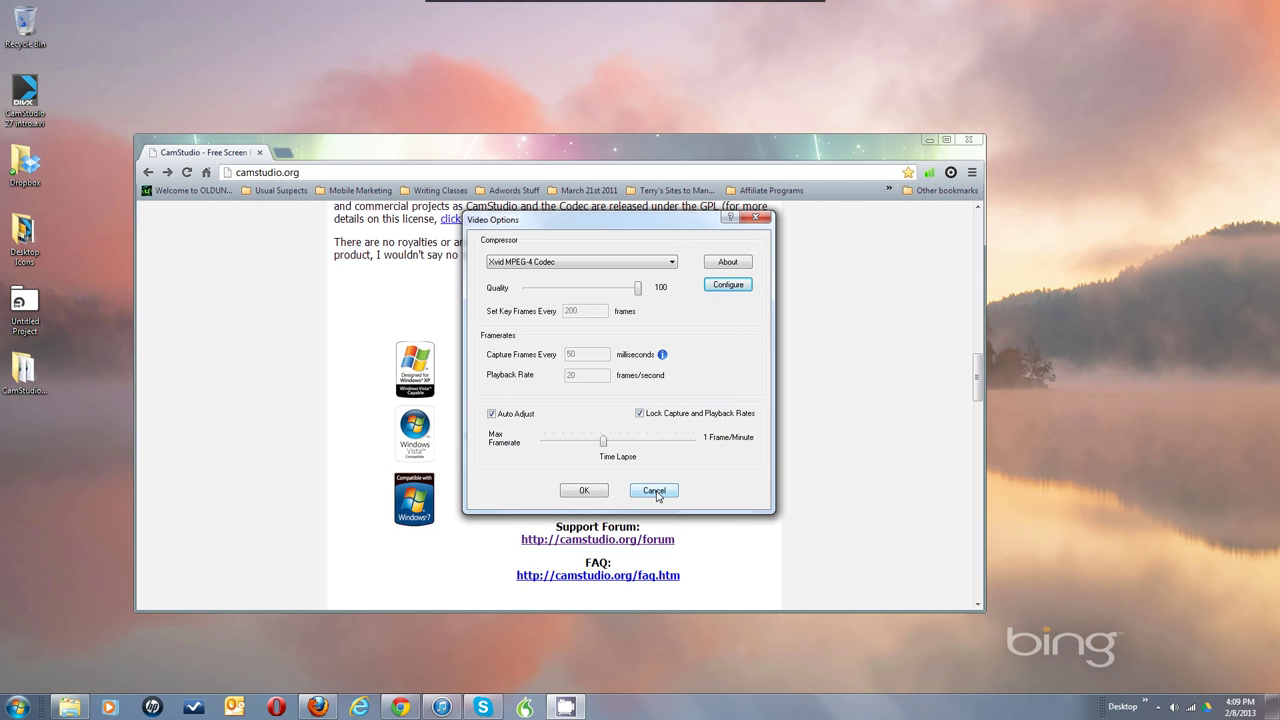
click(586, 492)
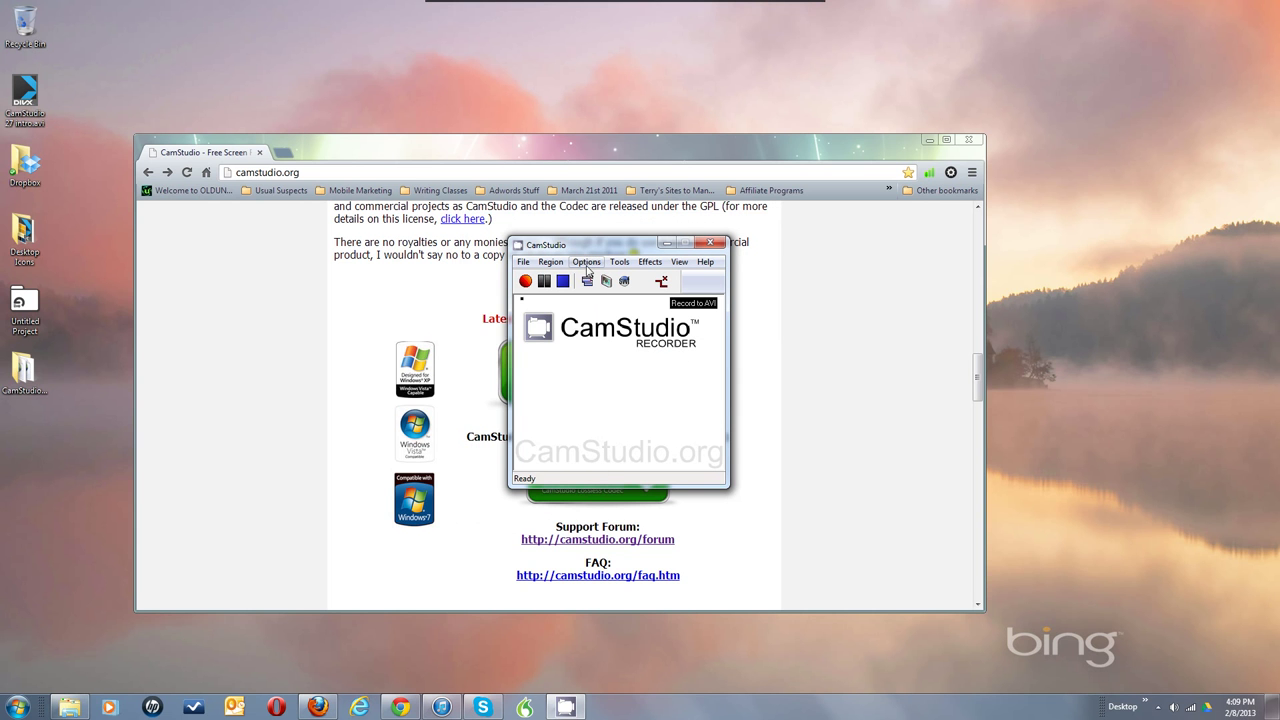
- Open Cursor Options and keep the actual cursor shown in recordings
click(587, 262)
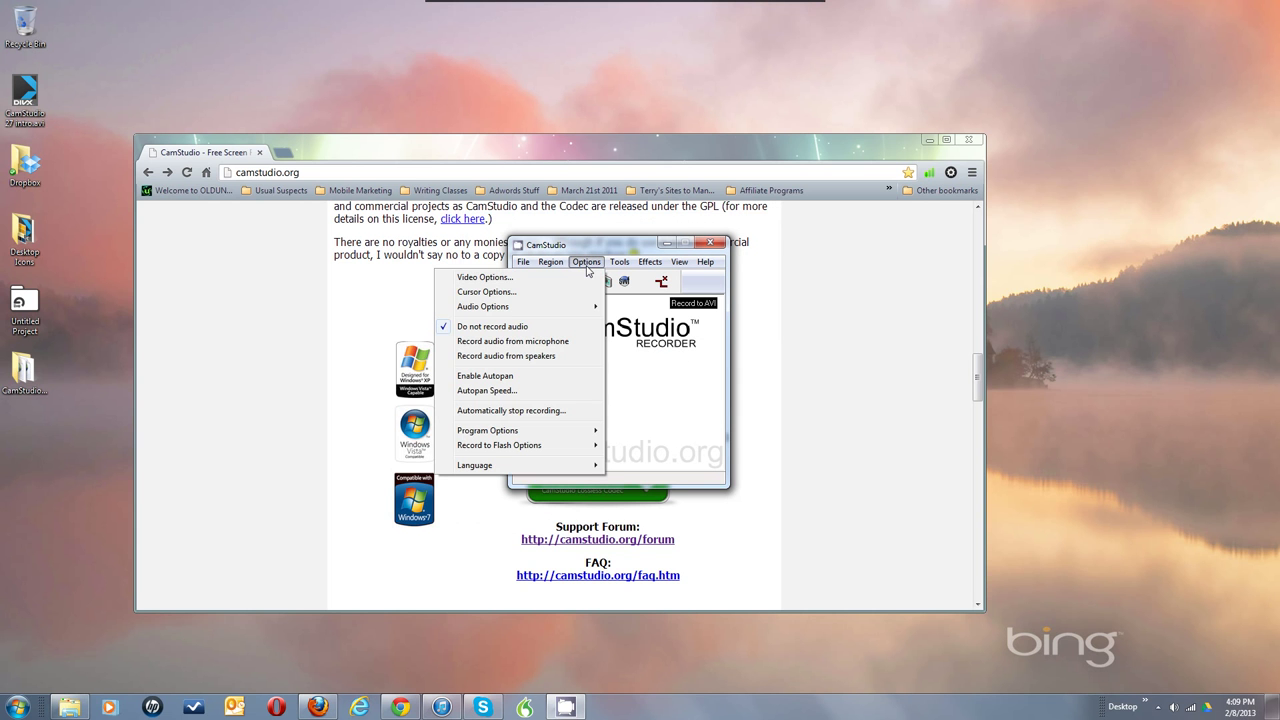
click(519, 293)
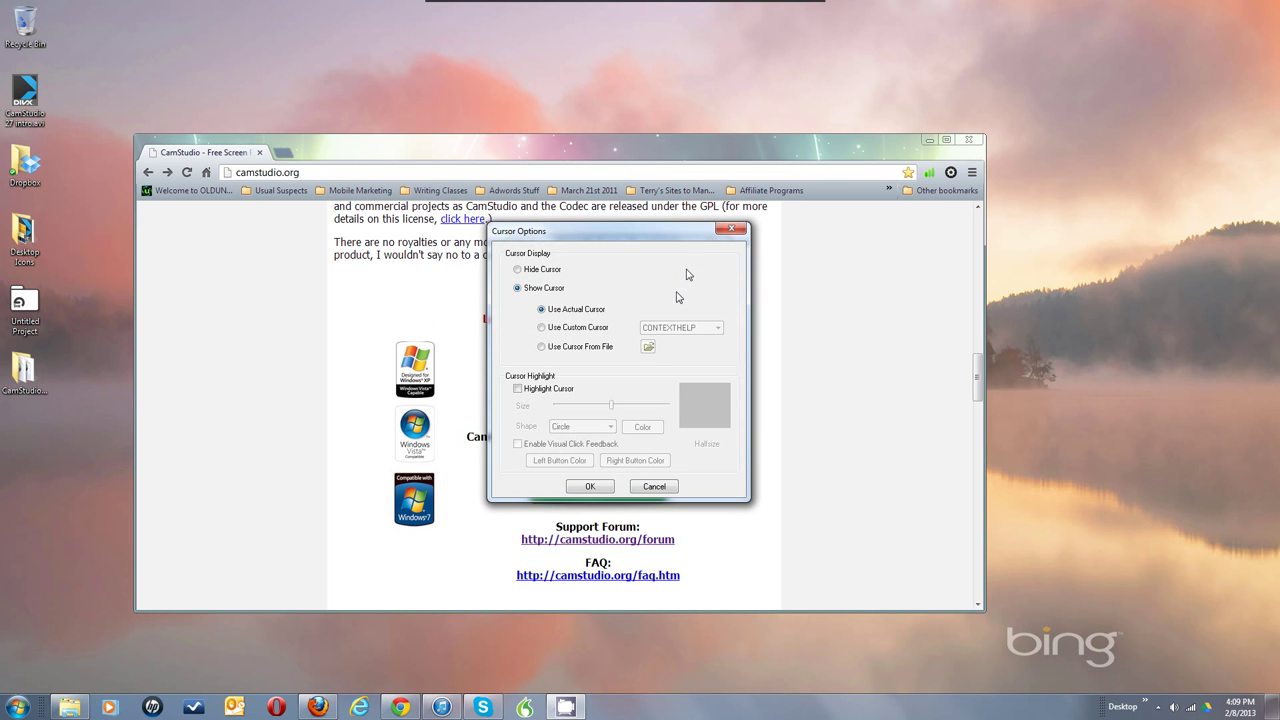
click(518, 270)
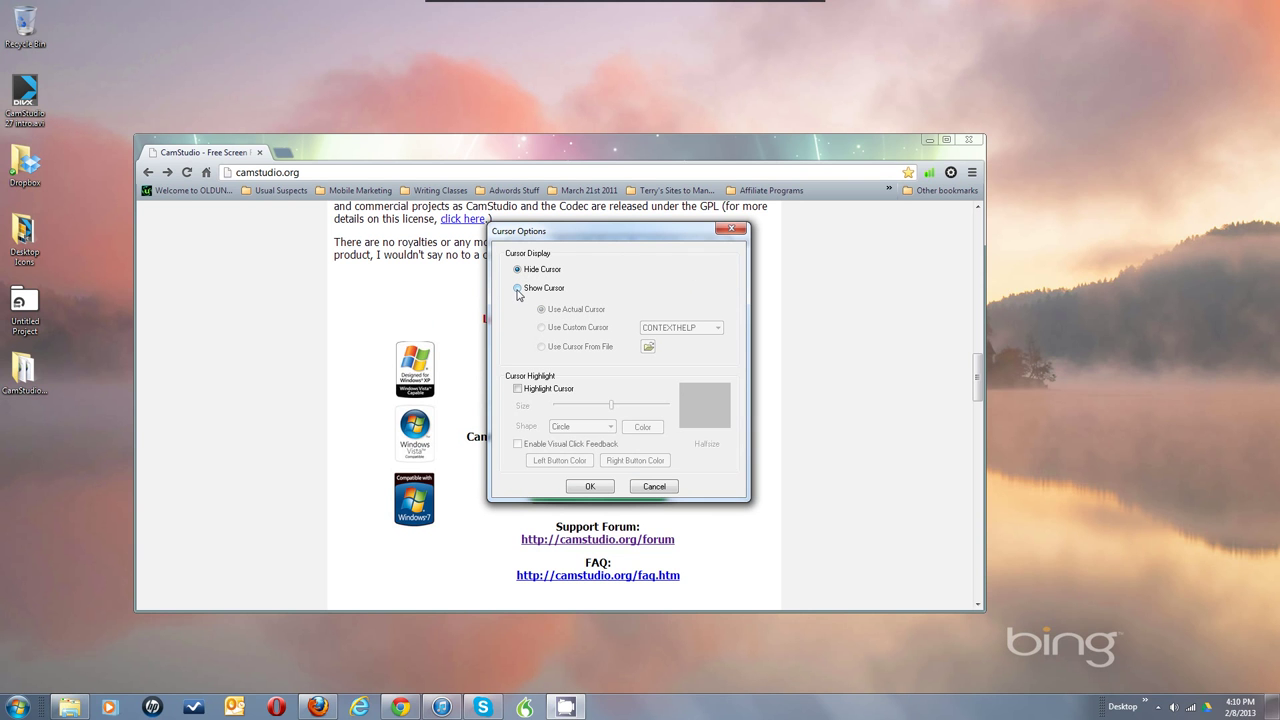
click(518, 289)
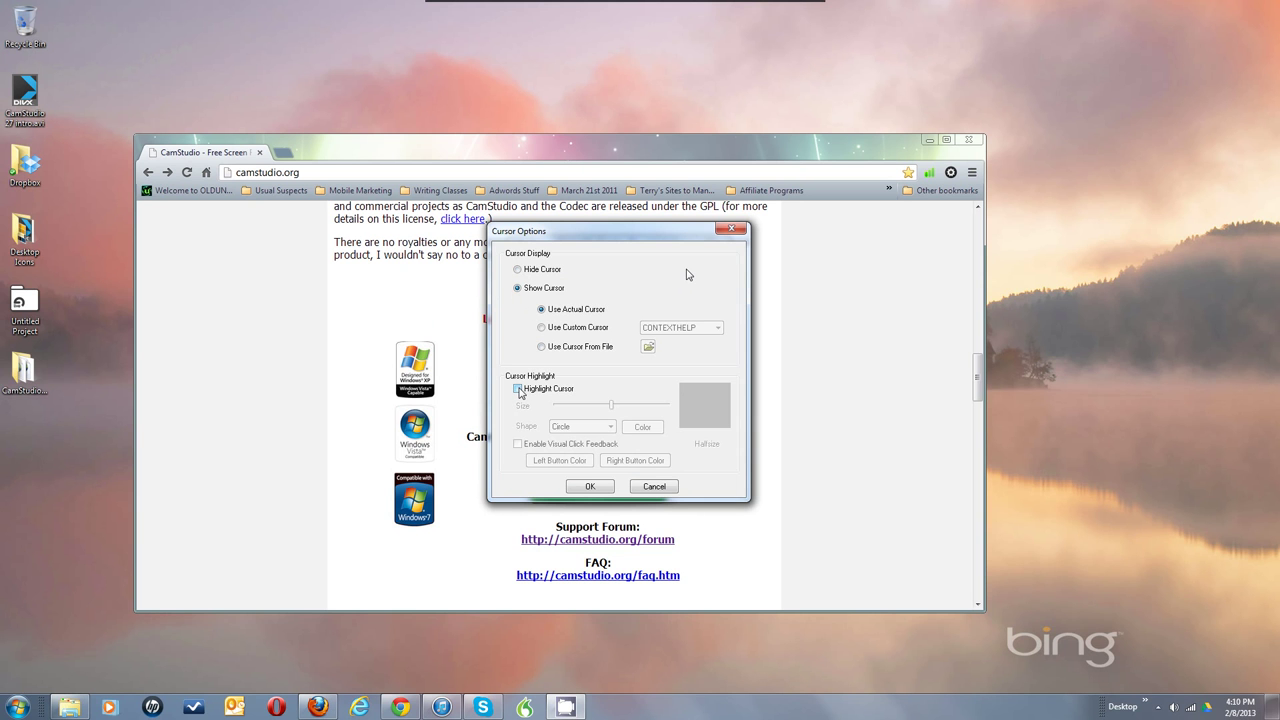
- Check Highlight Cursor and Enable Visual Click Feedback
click(518, 389)
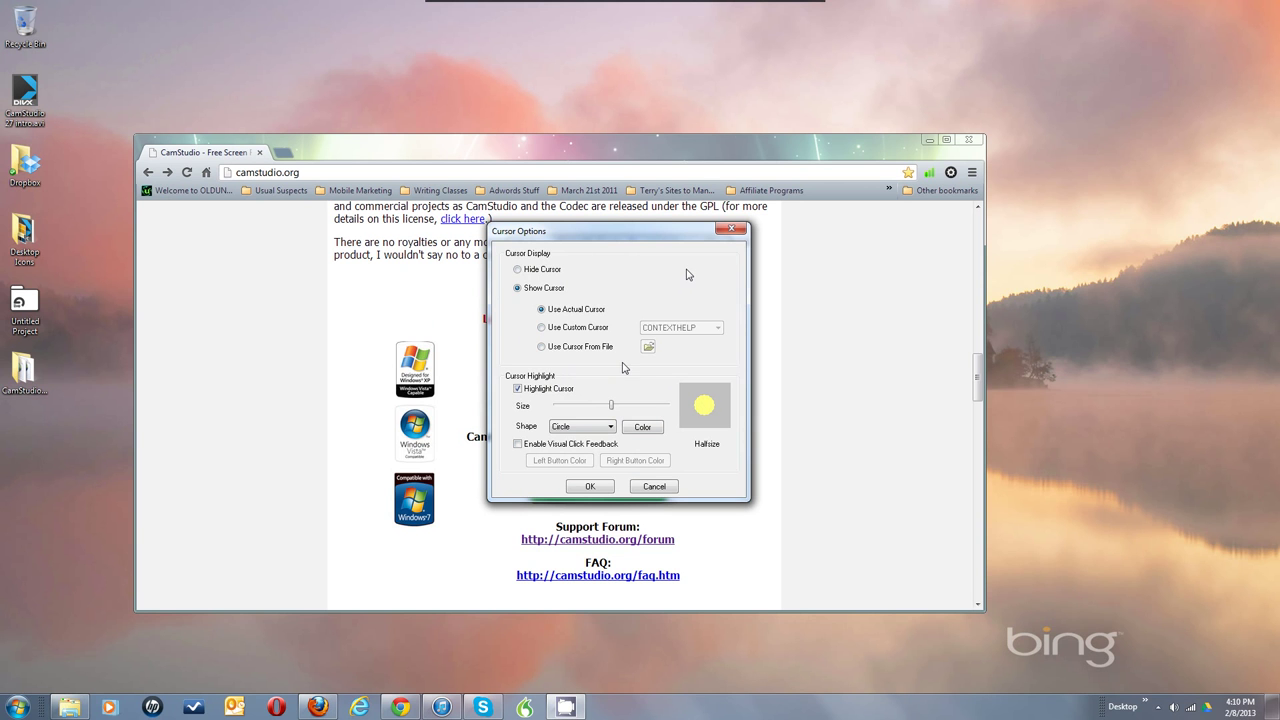
click(518, 389)
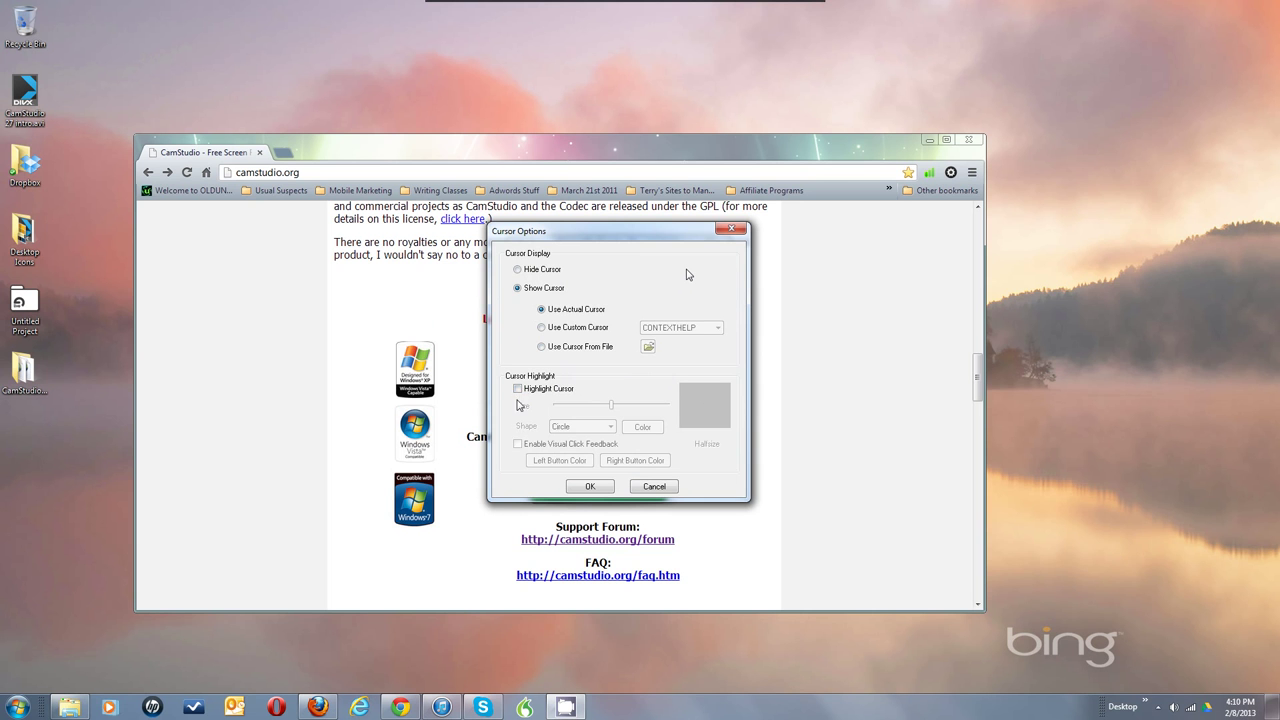
click(518, 389)
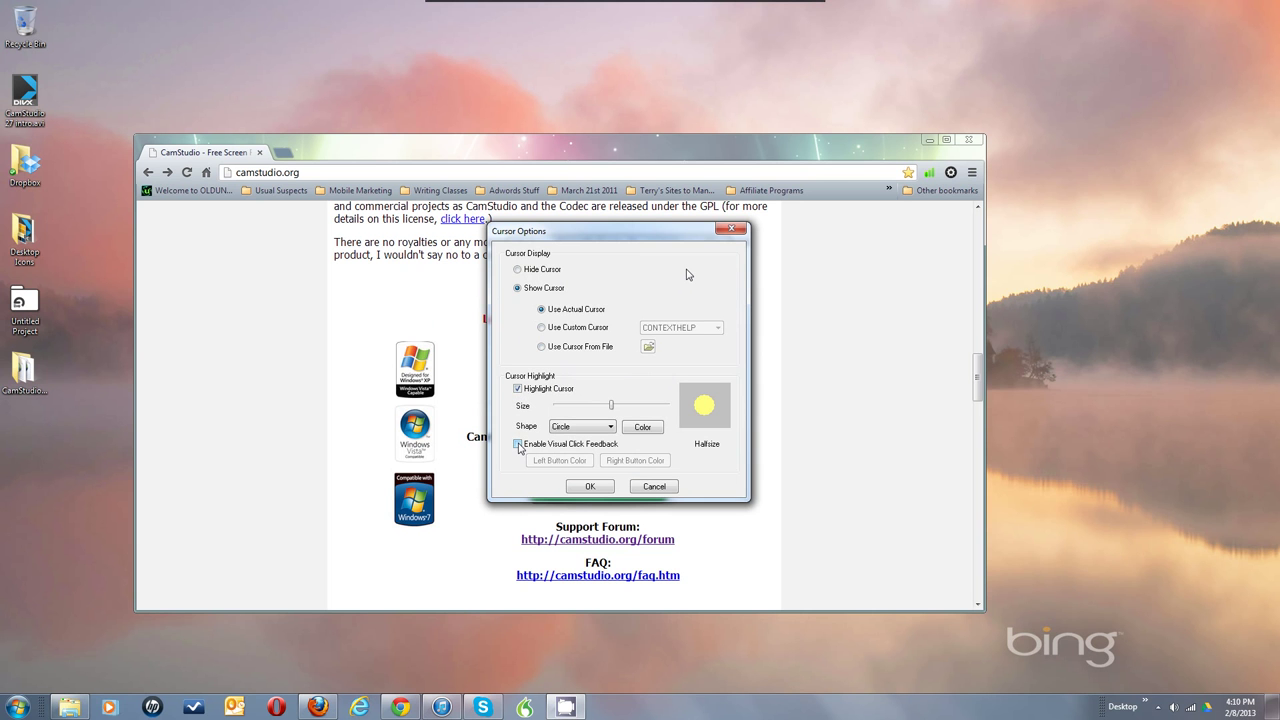
click(518, 444)
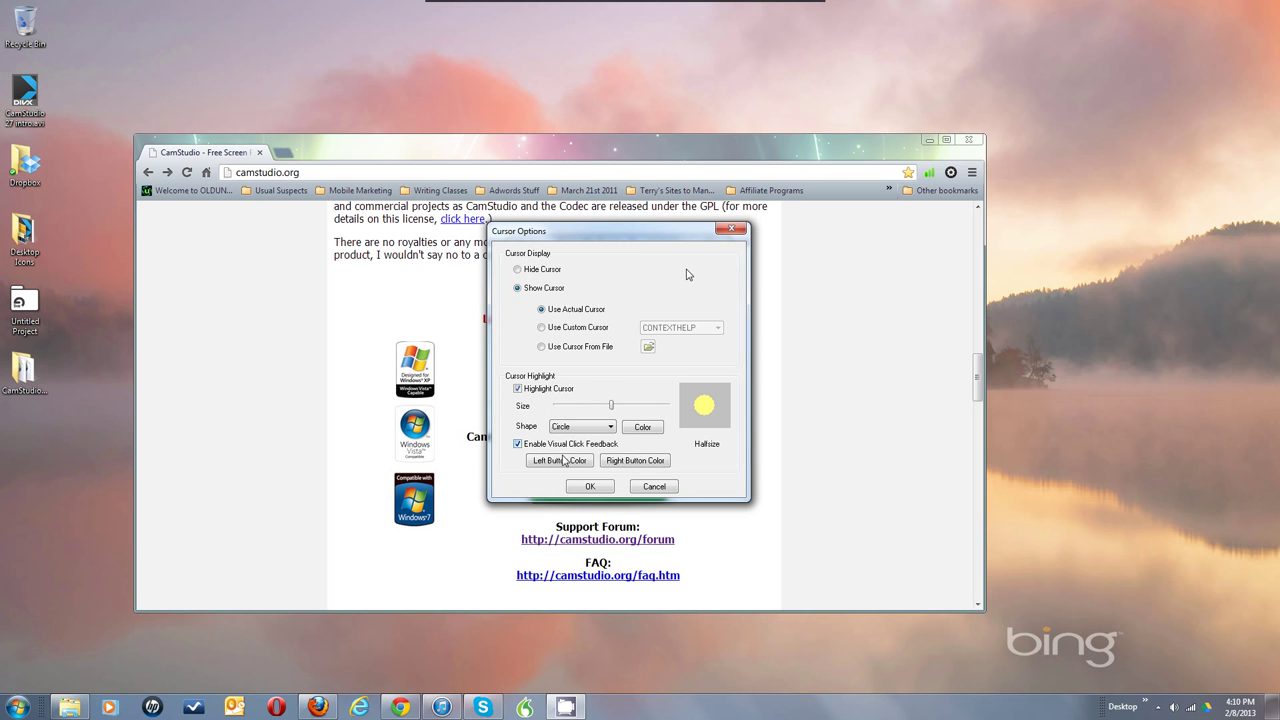
- Inspect the left and right button feedback colours, cancelling both pickers unchanged
click(560, 461)
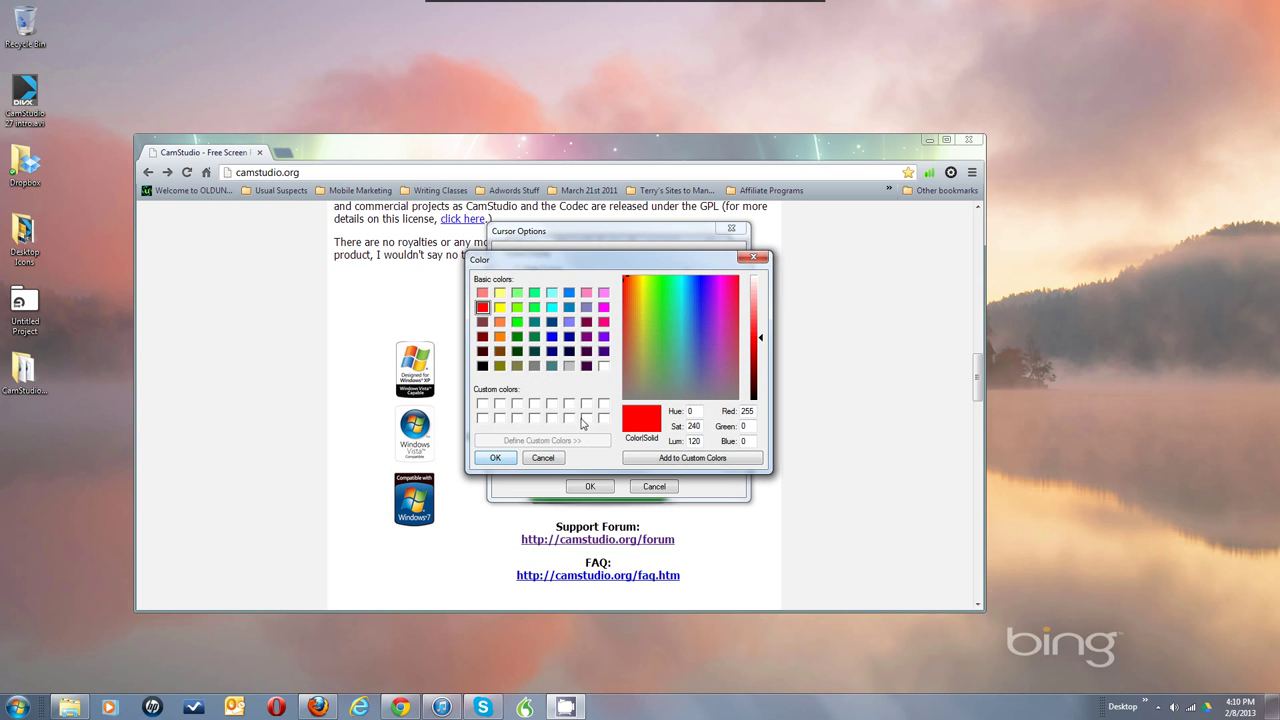
click(543, 457)
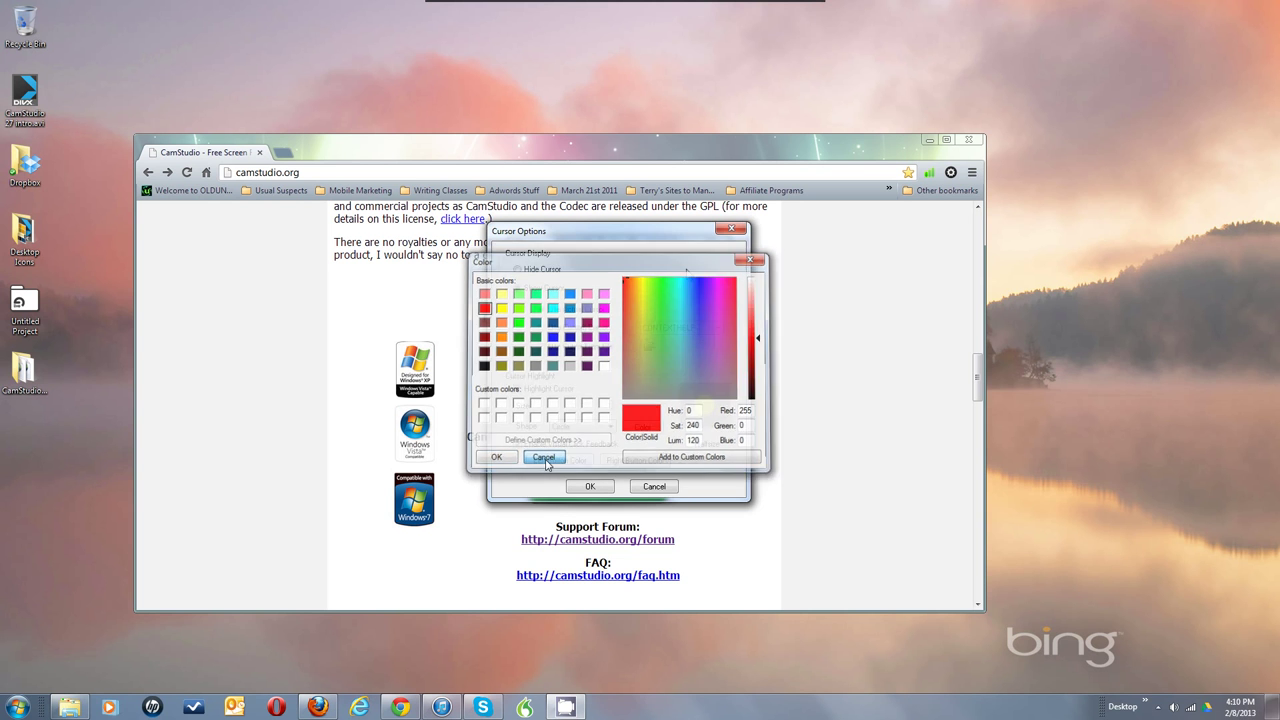
click(632, 461)
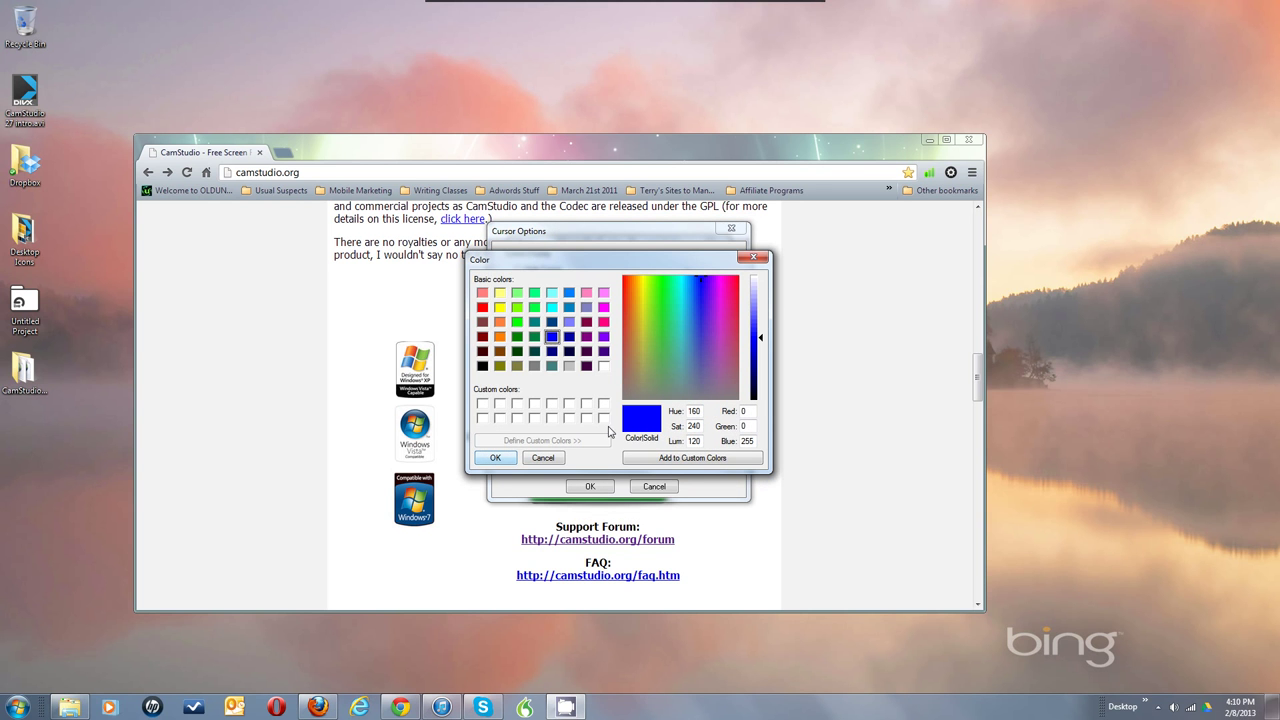
click(556, 457)
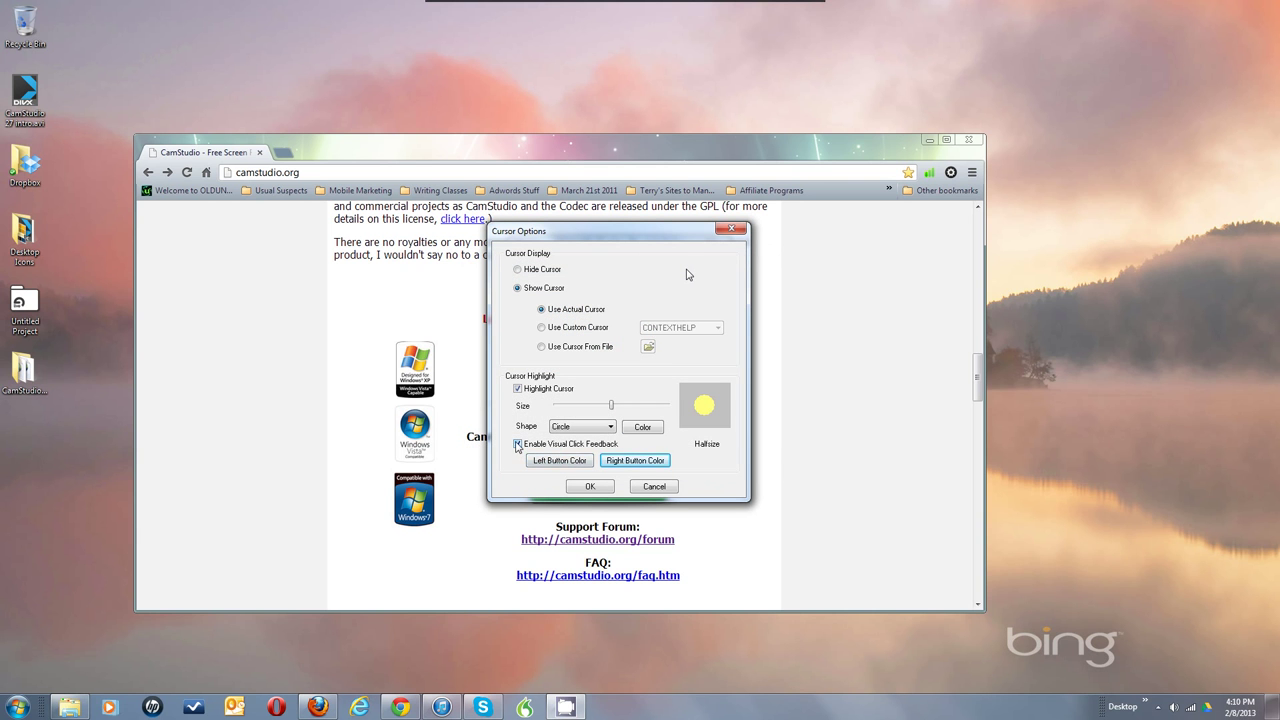
- Uncheck Enable Visual Click Feedback and Highlight Cursor, then confirm with OK
click(518, 444)
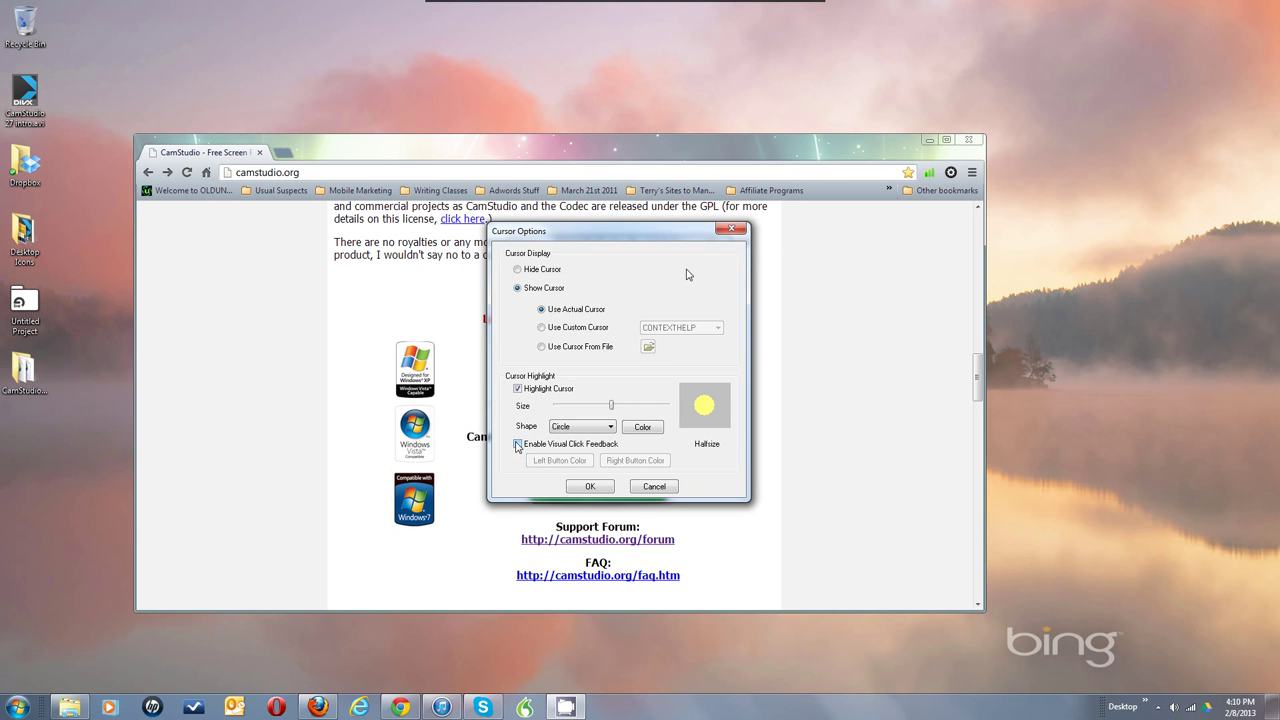
click(518, 390)
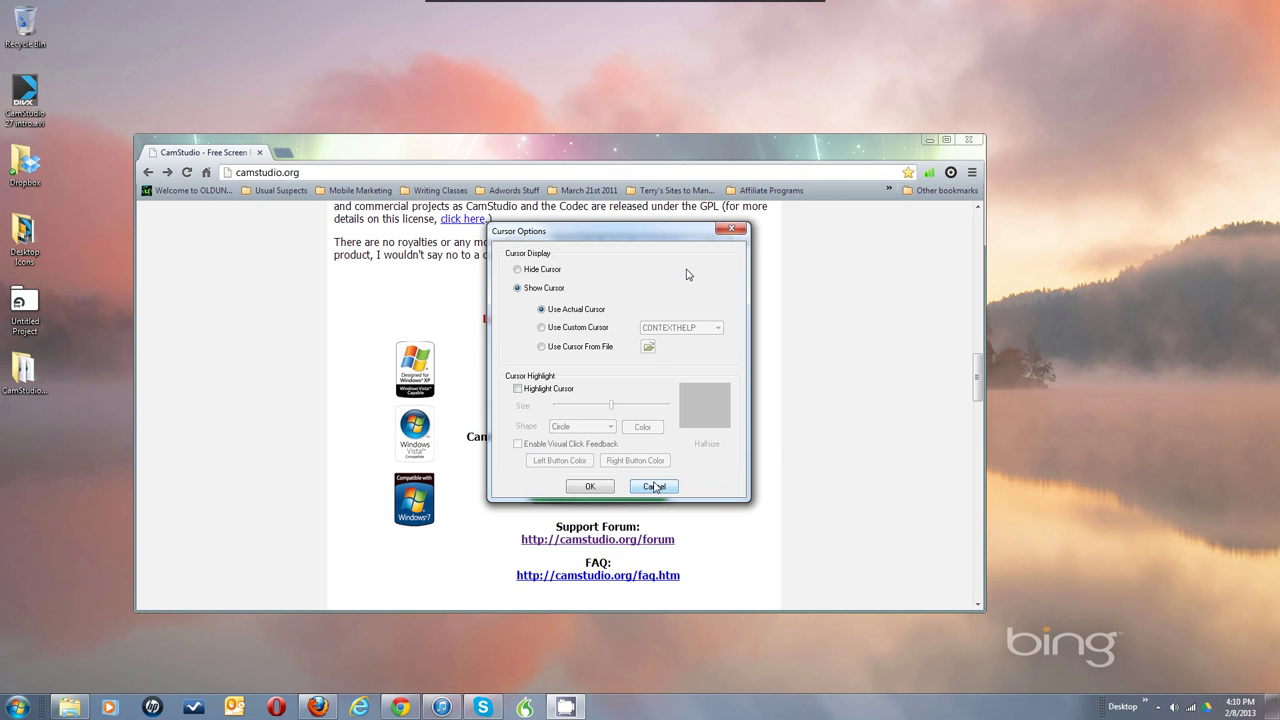
click(600, 486)
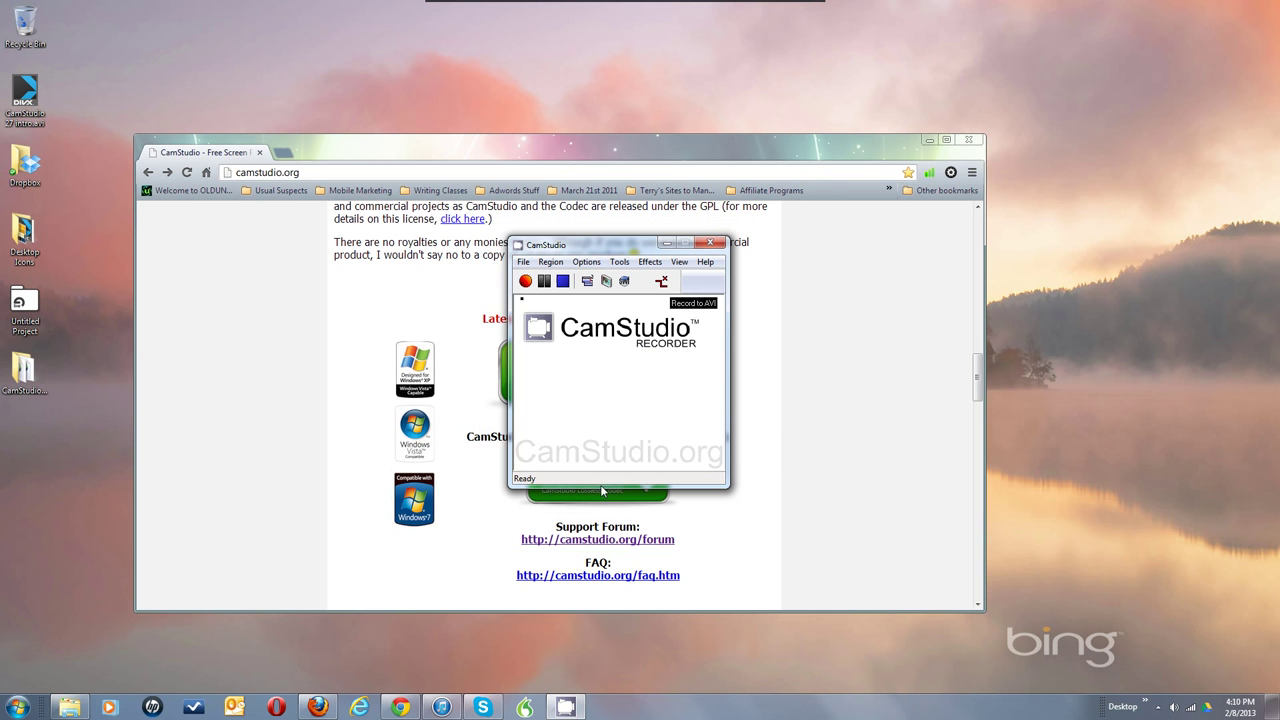
- Turn Highlight Cursor and Visual Click Feedback back on, confirm, then show the Options menu's audio choices
click(594, 265)
click(548, 298)
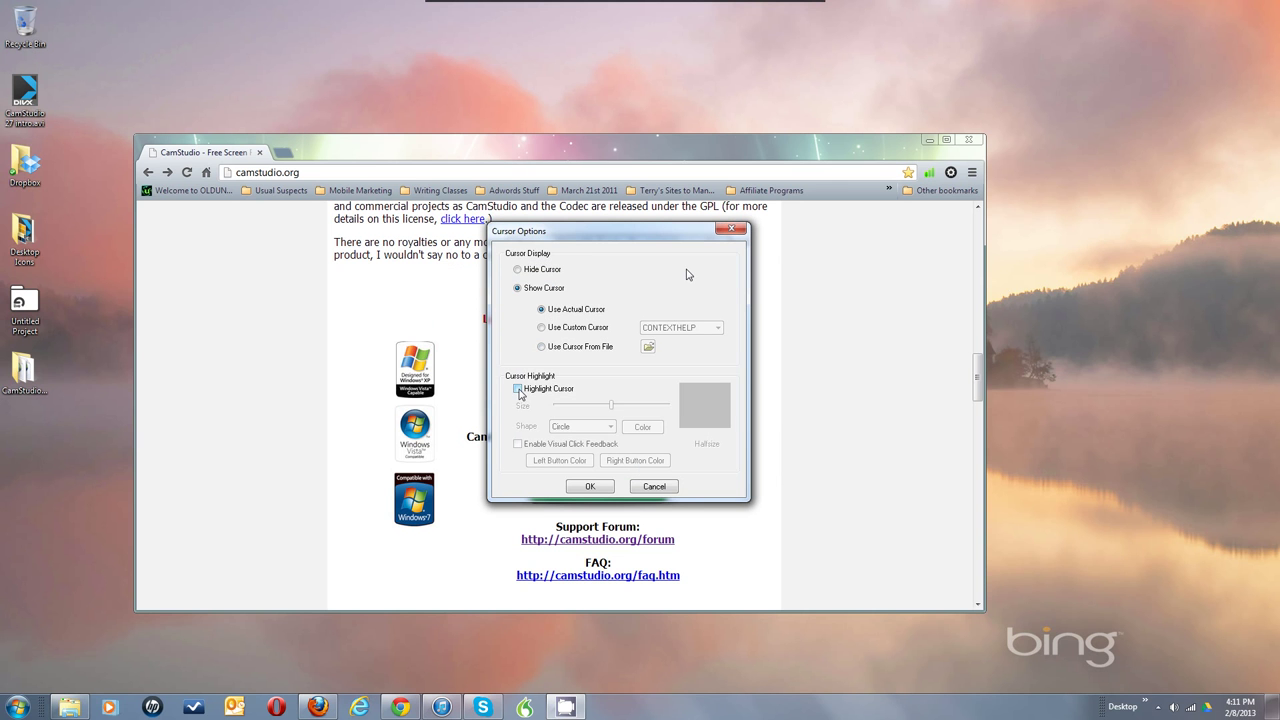
click(518, 390)
click(519, 444)
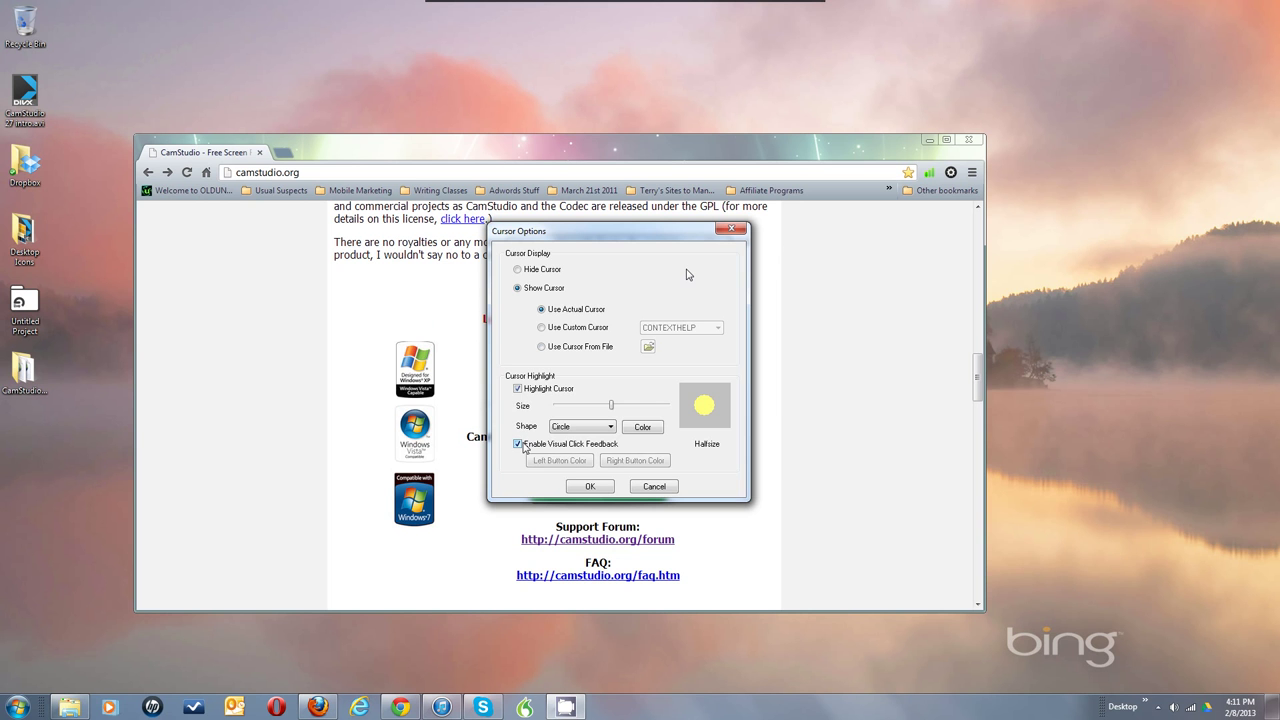
click(591, 486)
click(587, 262)
mouse_move(522, 311)
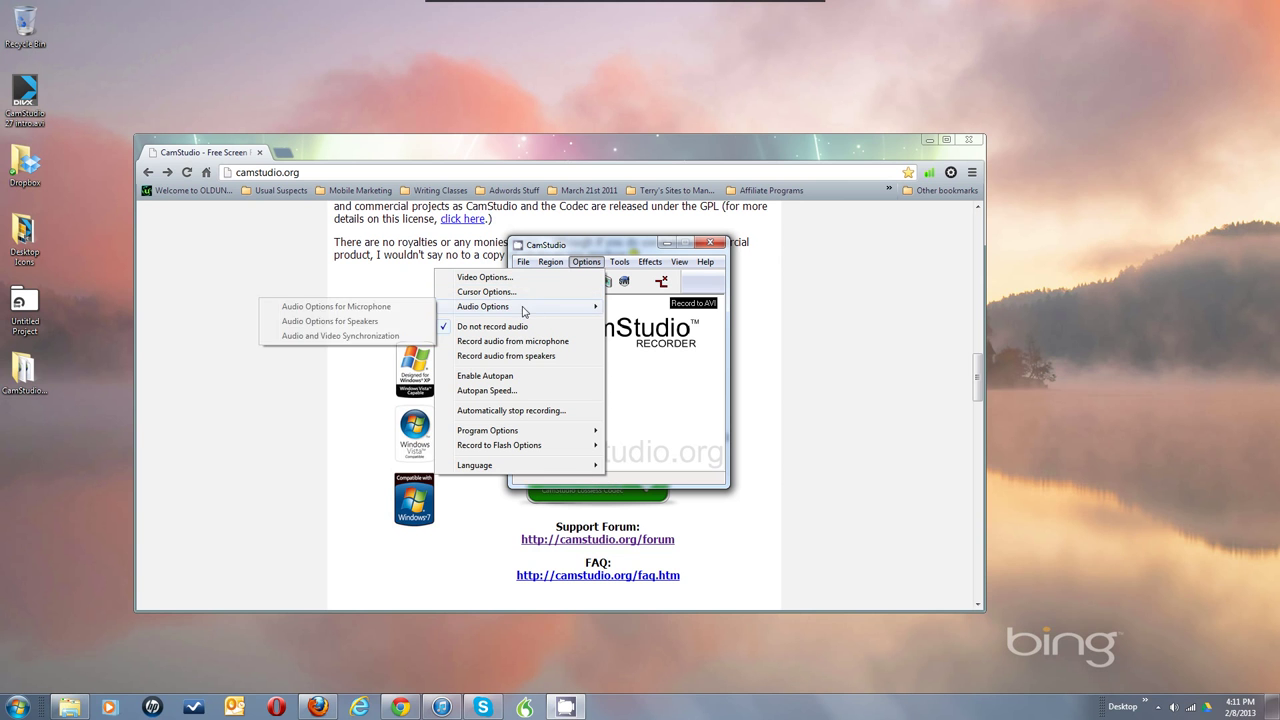
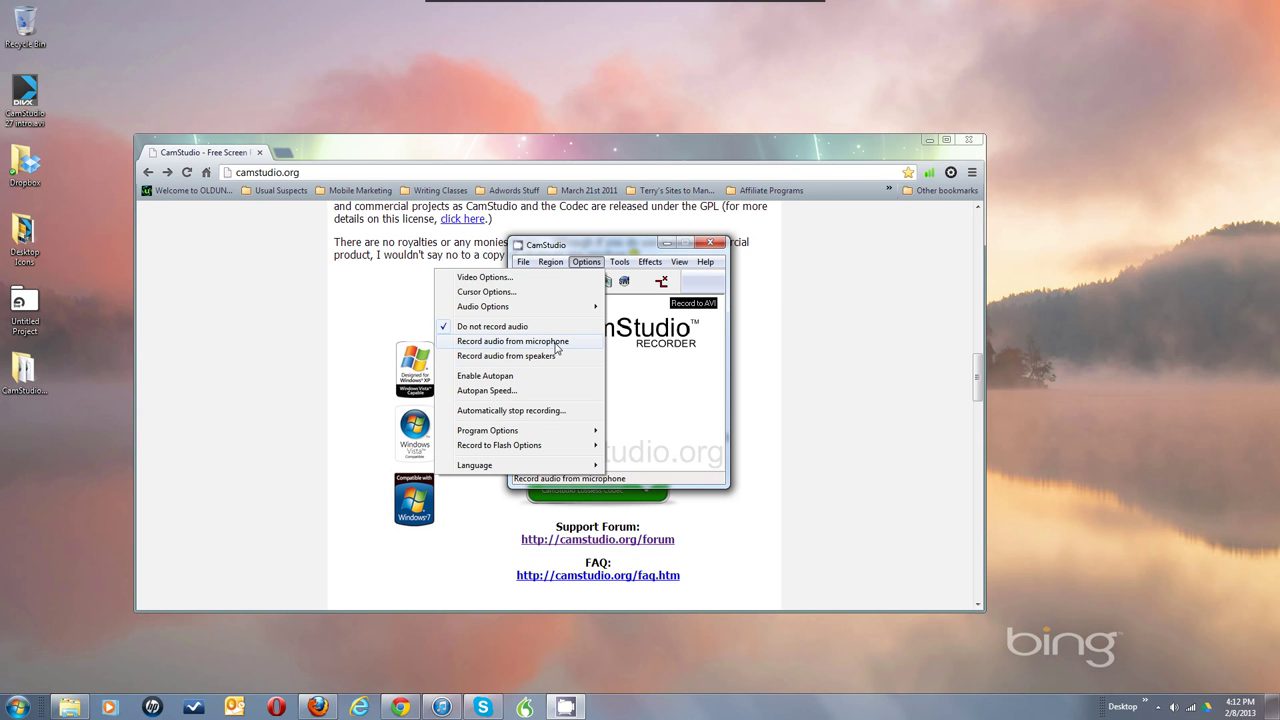
- Choose 'Record audio from microphone' in the Options menu instead of no audio
click(556, 343)
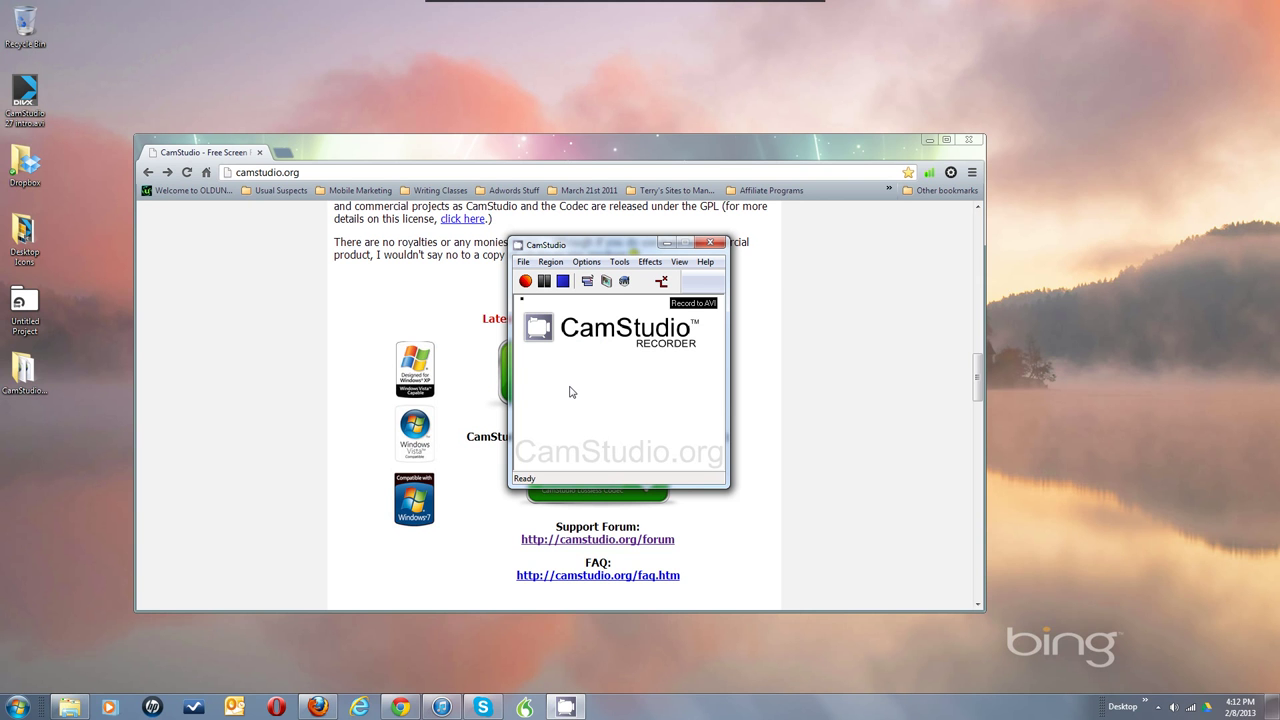
click(590, 265)
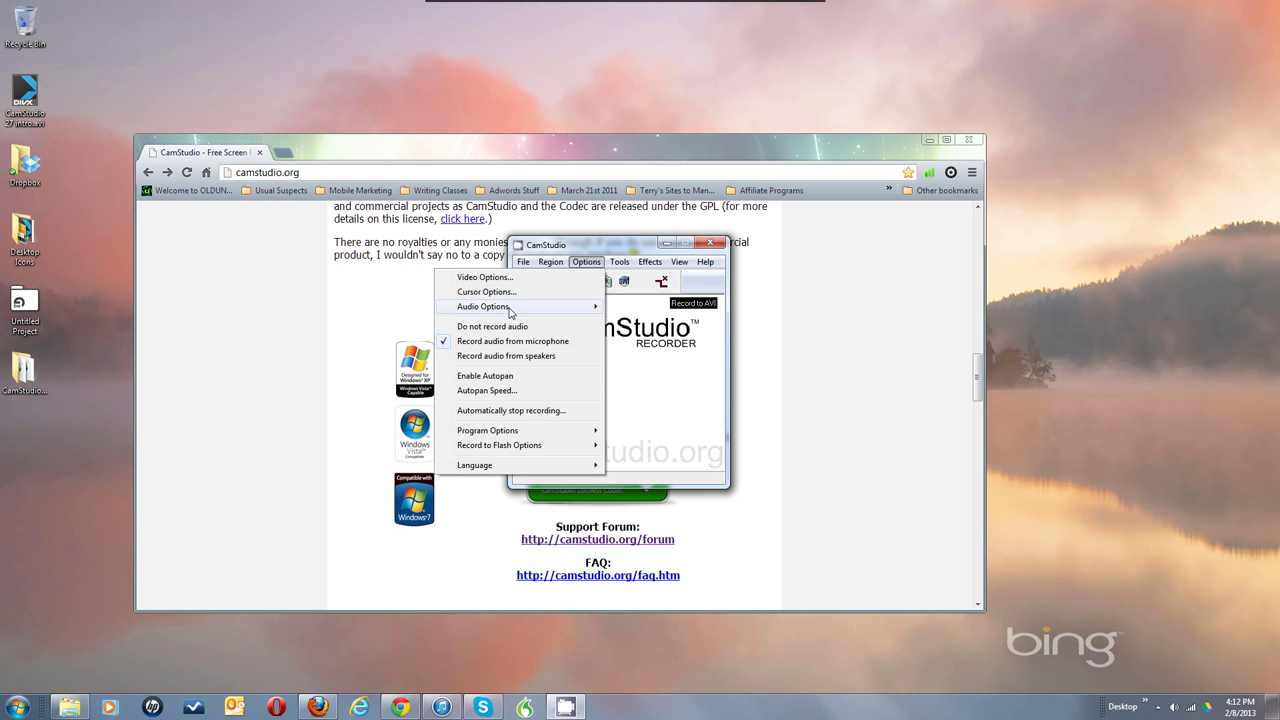
mouse_move(472, 311)
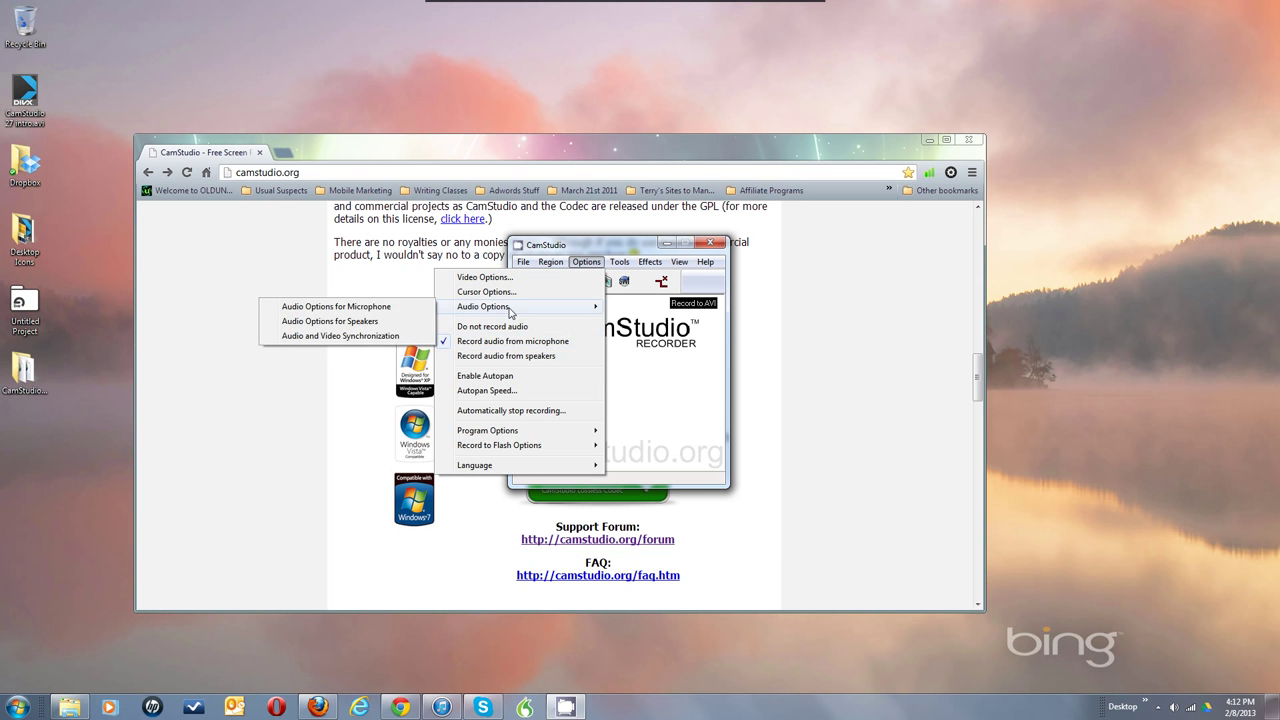
- Open Audio Options for Microphone and keep Line In (2- Scarlett 2i2 USB) as capture device
click(389, 311)
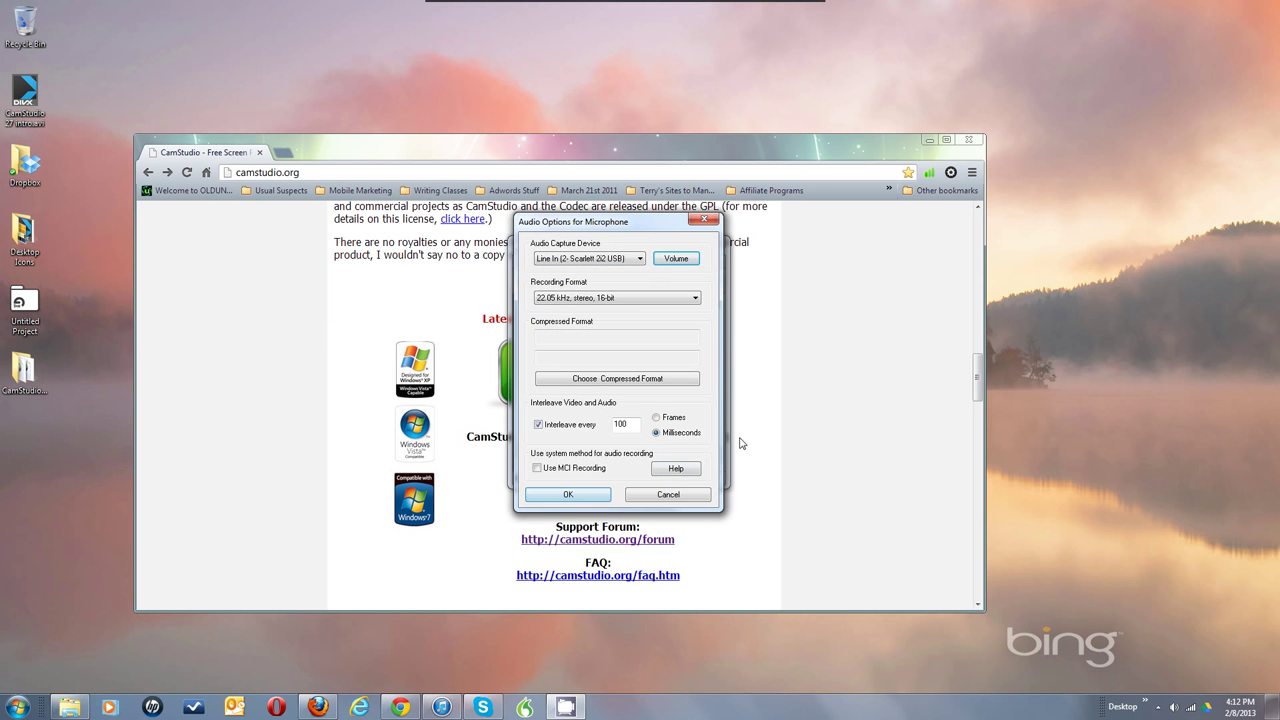
click(594, 260)
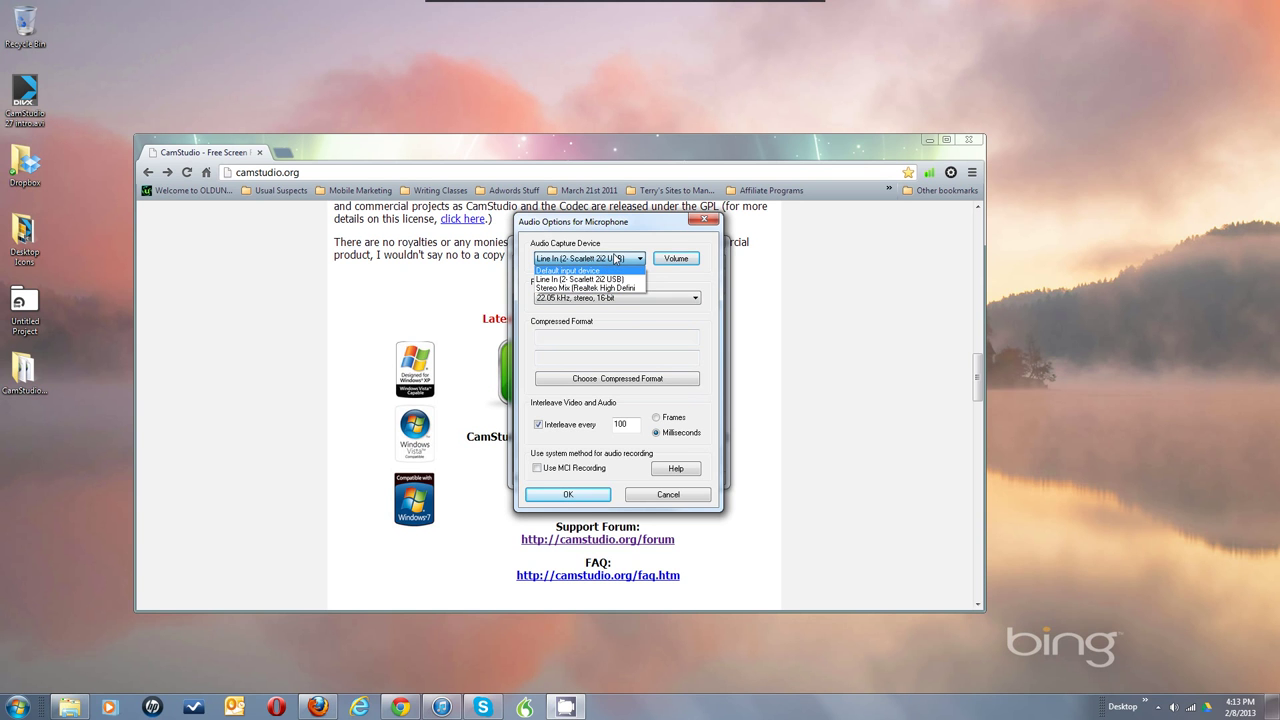
click(615, 258)
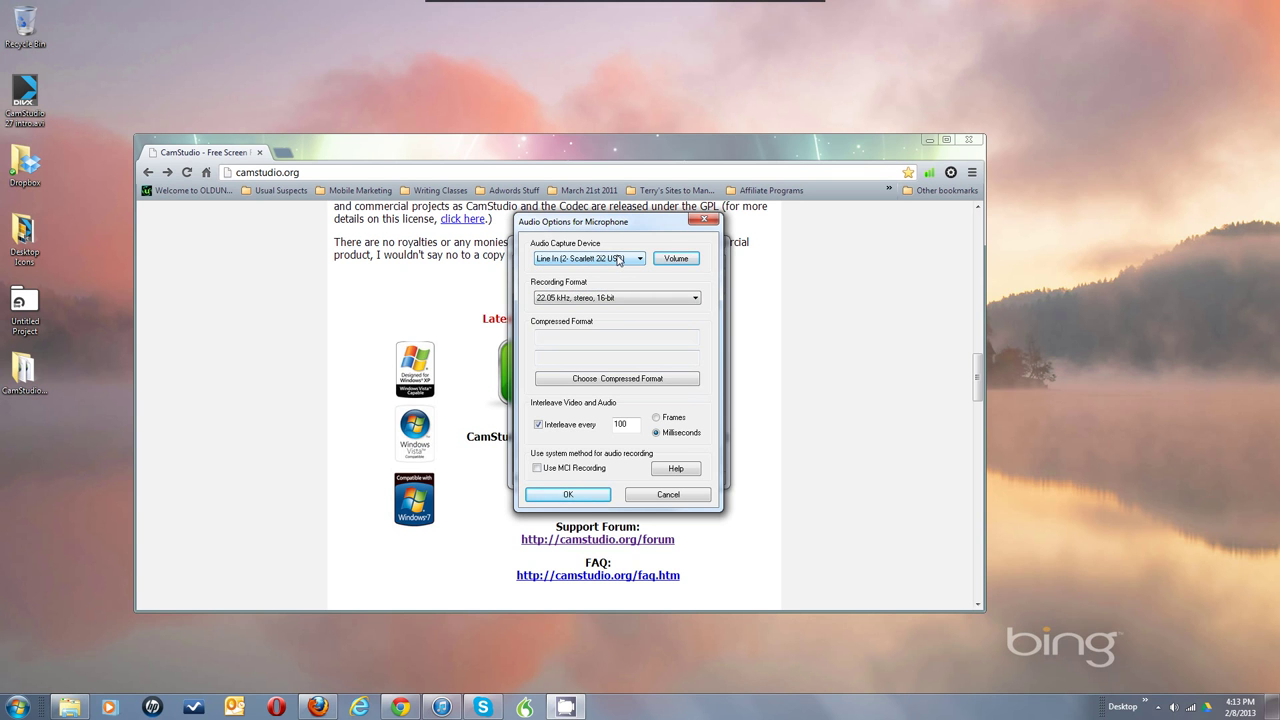
click(680, 260)
- Open the Windows Sound Recording devices list from the tray and centre the dialog
right_click(1068, 693)
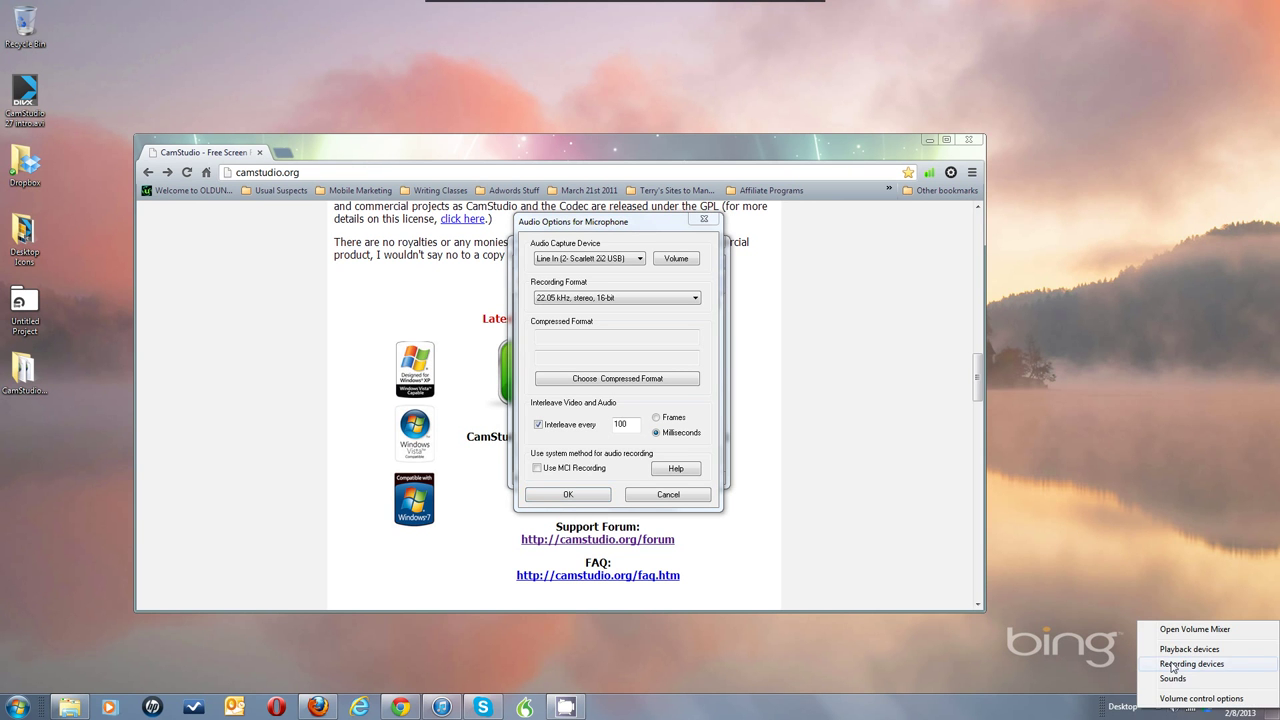
click(1173, 664)
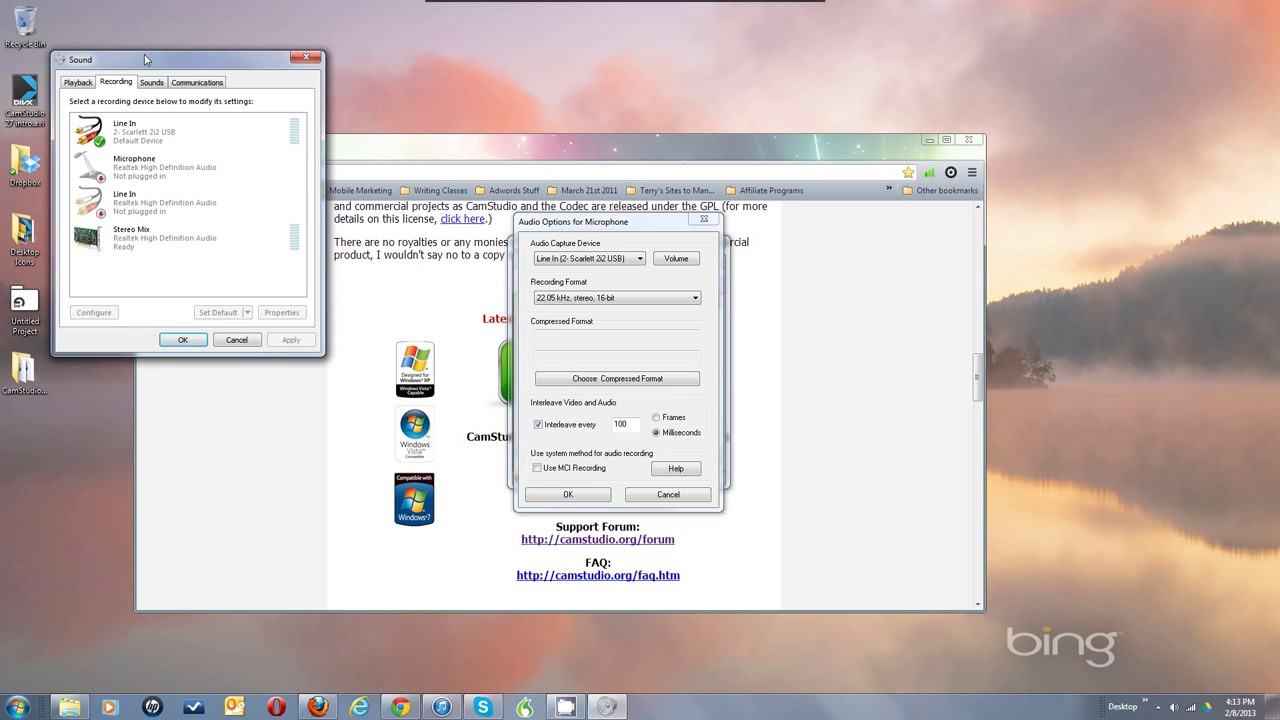
drag(152, 64, 377, 106)
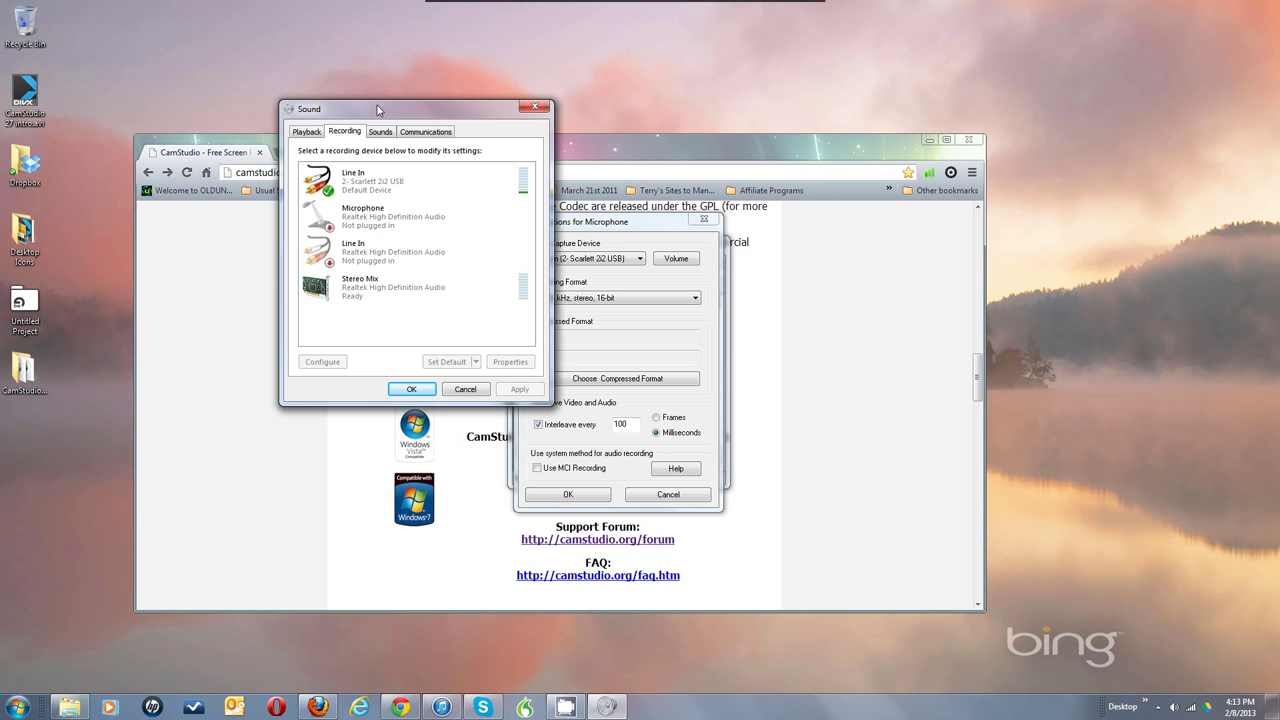
click(530, 104)
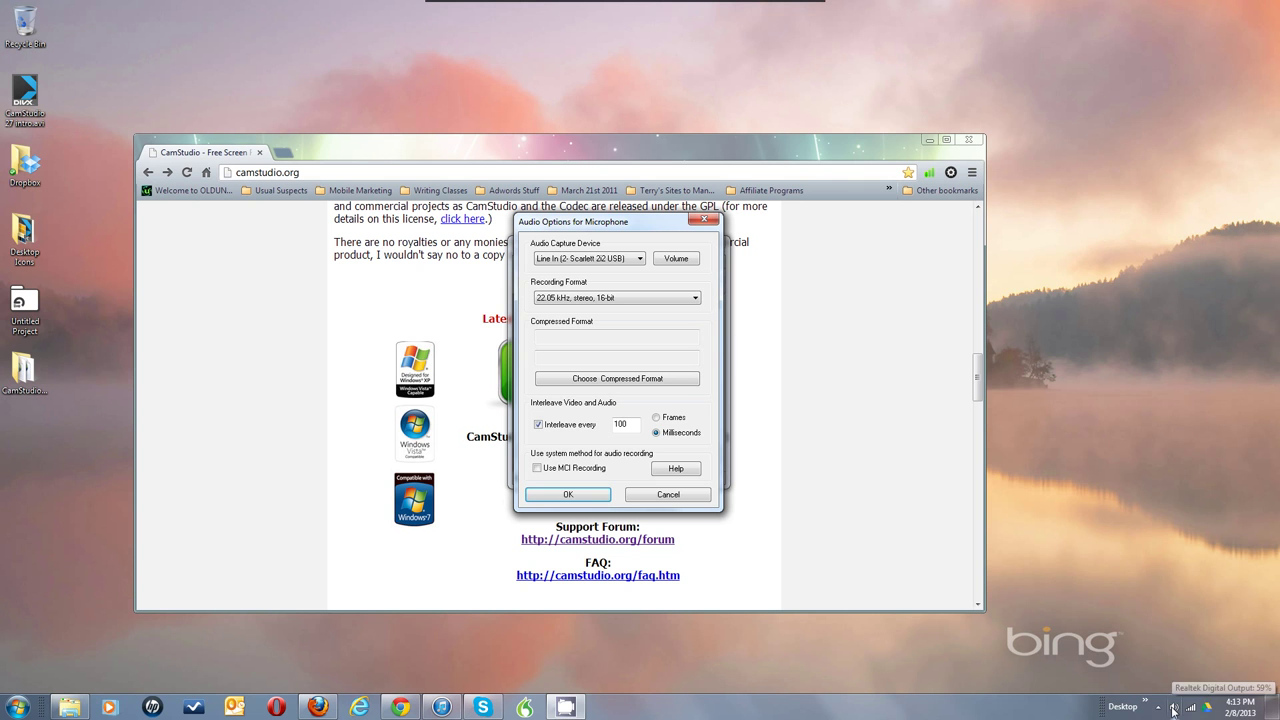
right_click(1068, 697)
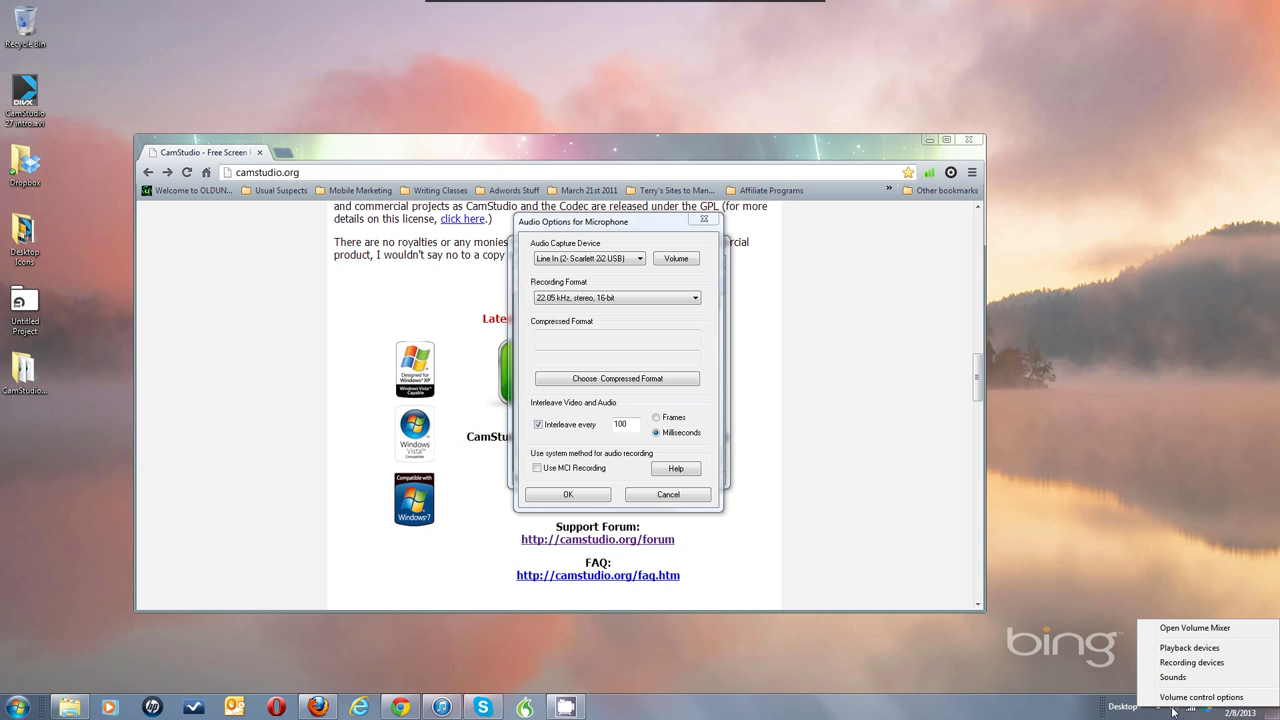
click(1198, 663)
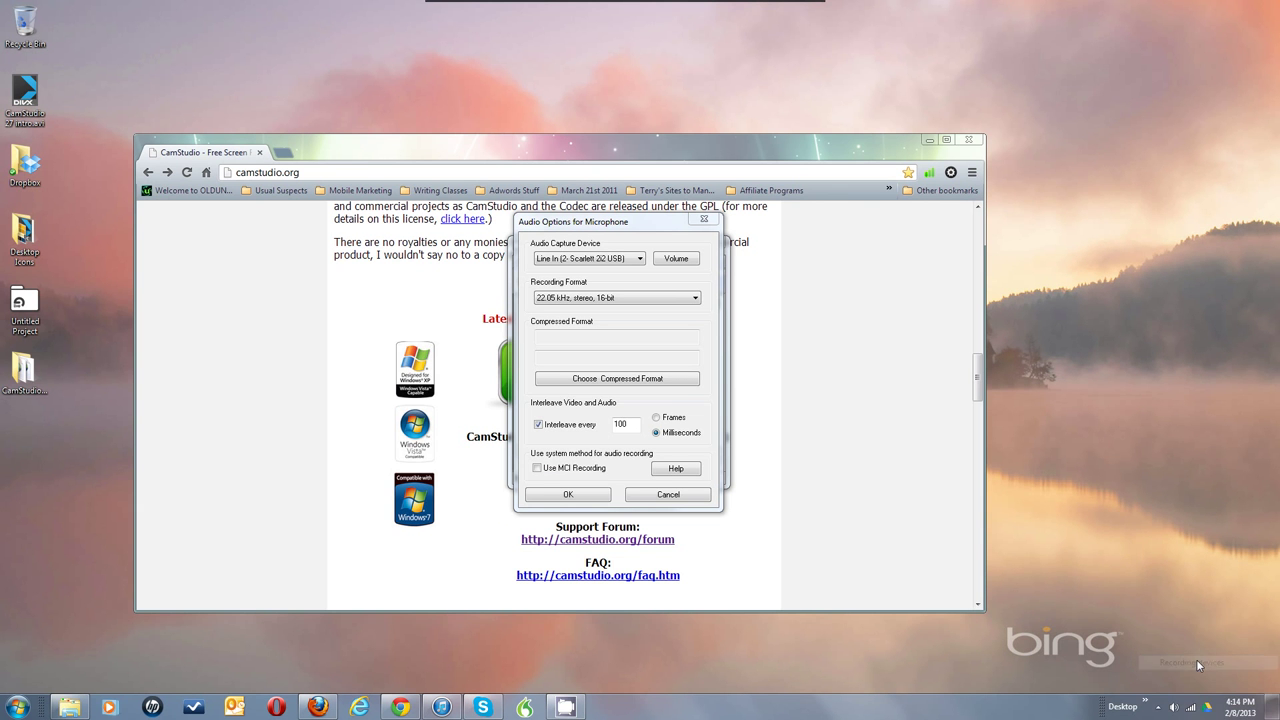
click(905, 437)
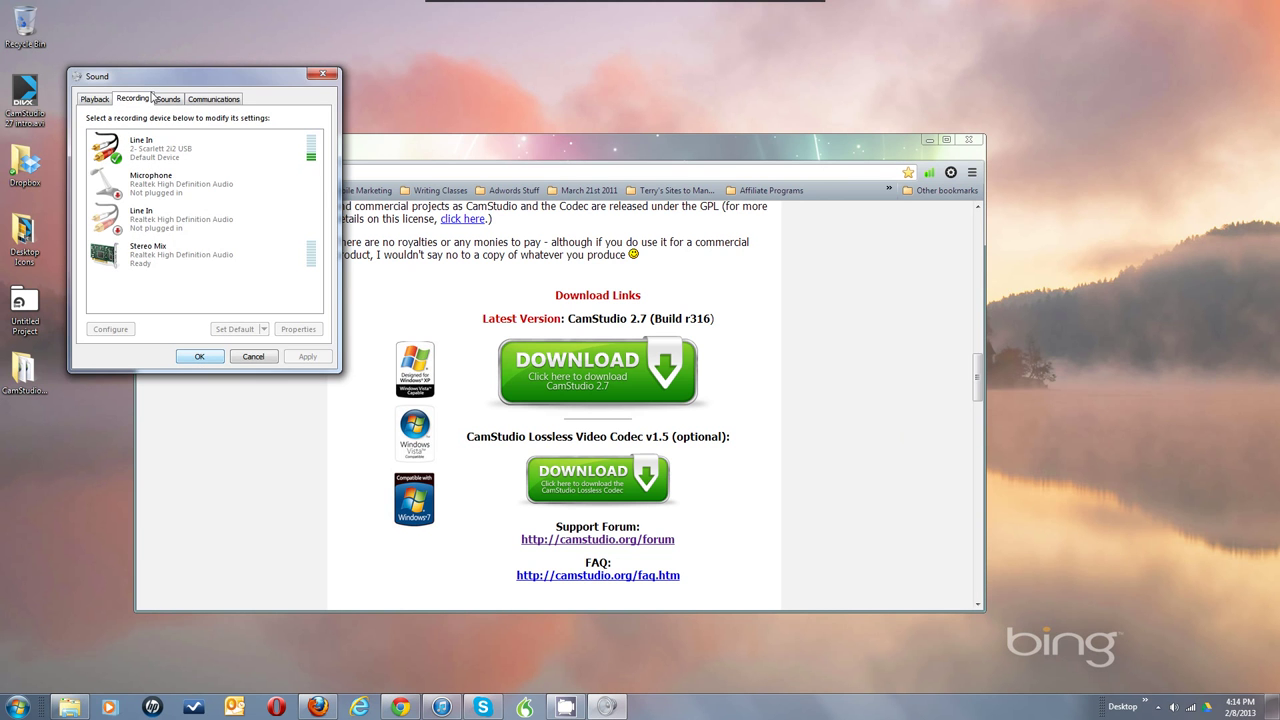
drag(160, 80, 549, 120)
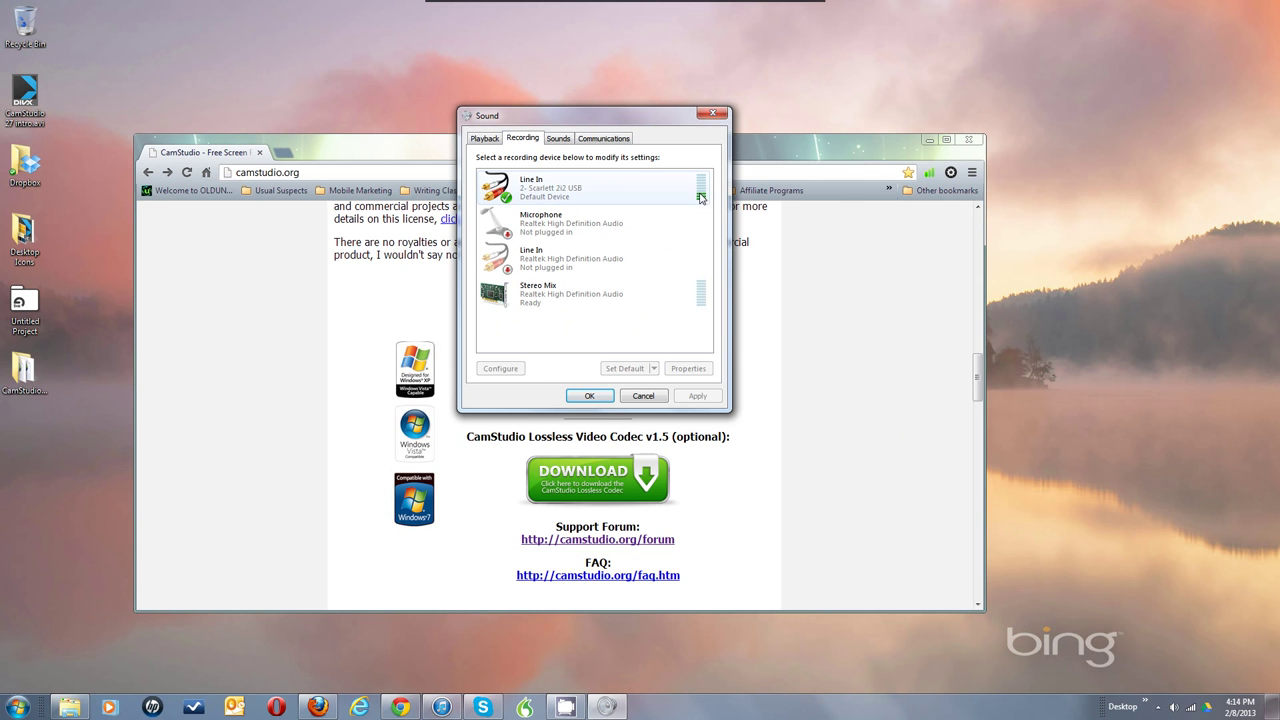
- Inspect the context menus for Line In, Stereo Mix and the hidden-device display options
right_click(559, 185)
click(546, 187)
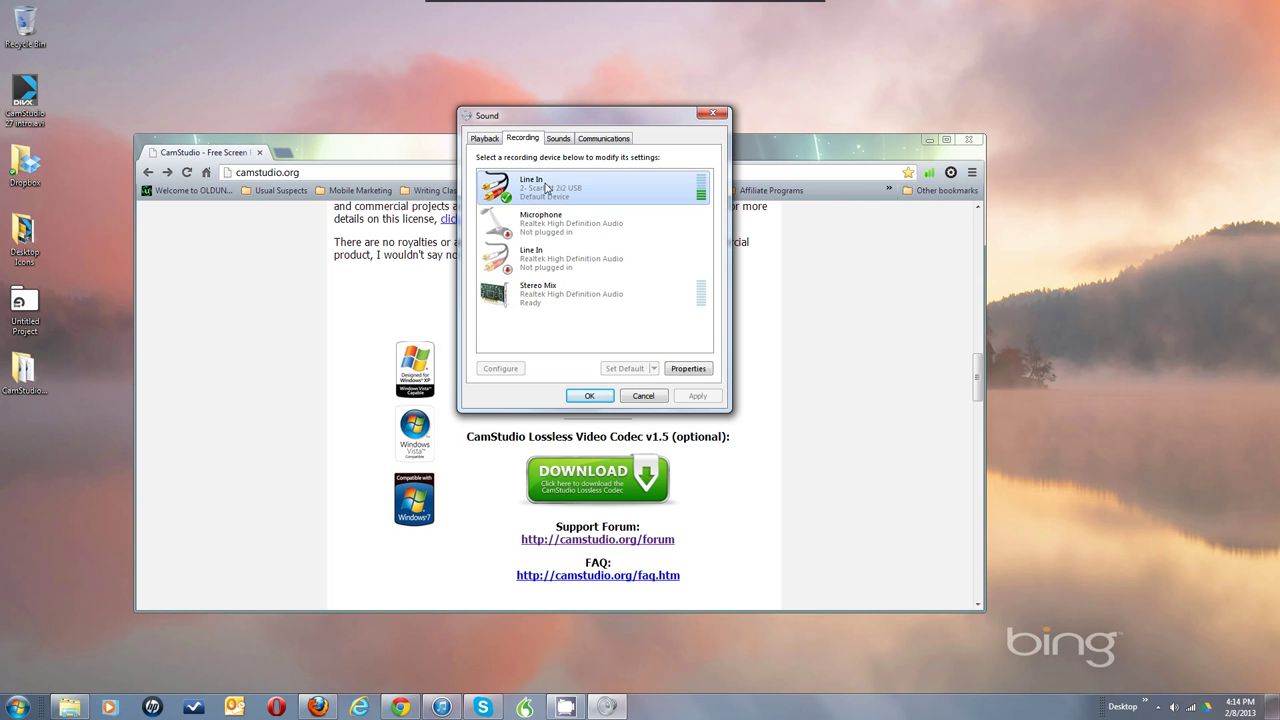
right_click(530, 300)
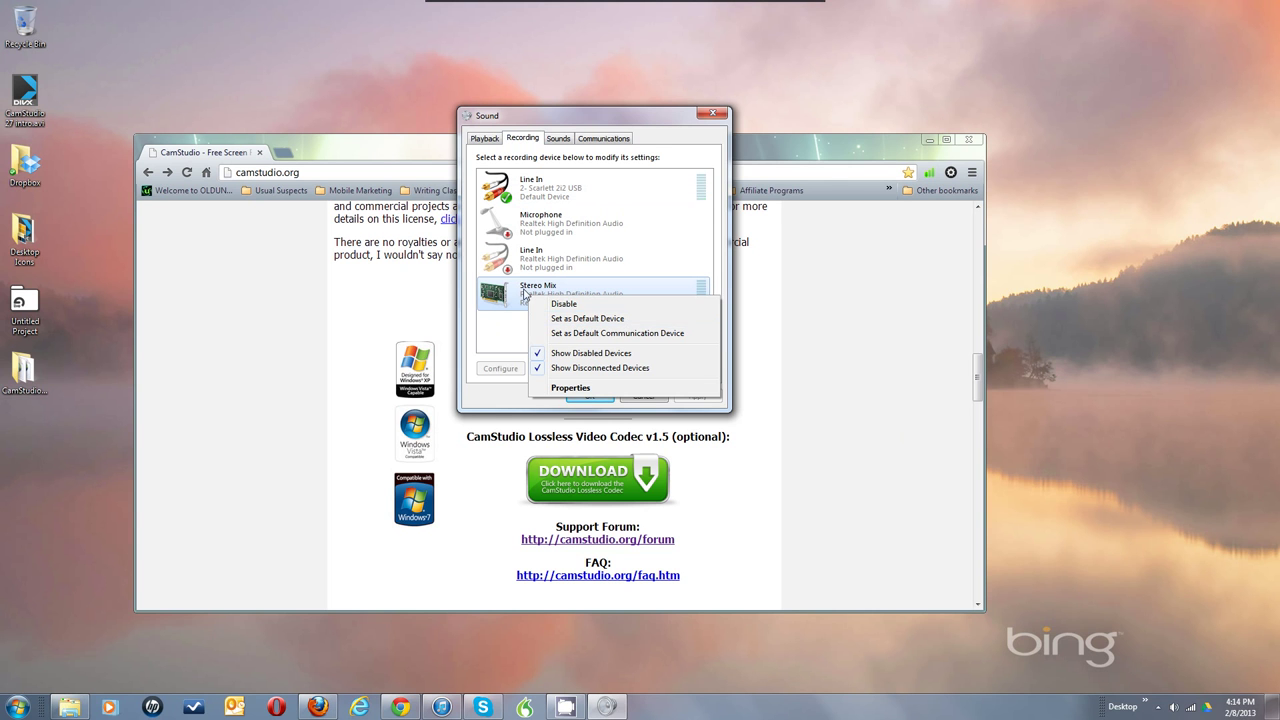
click(500, 333)
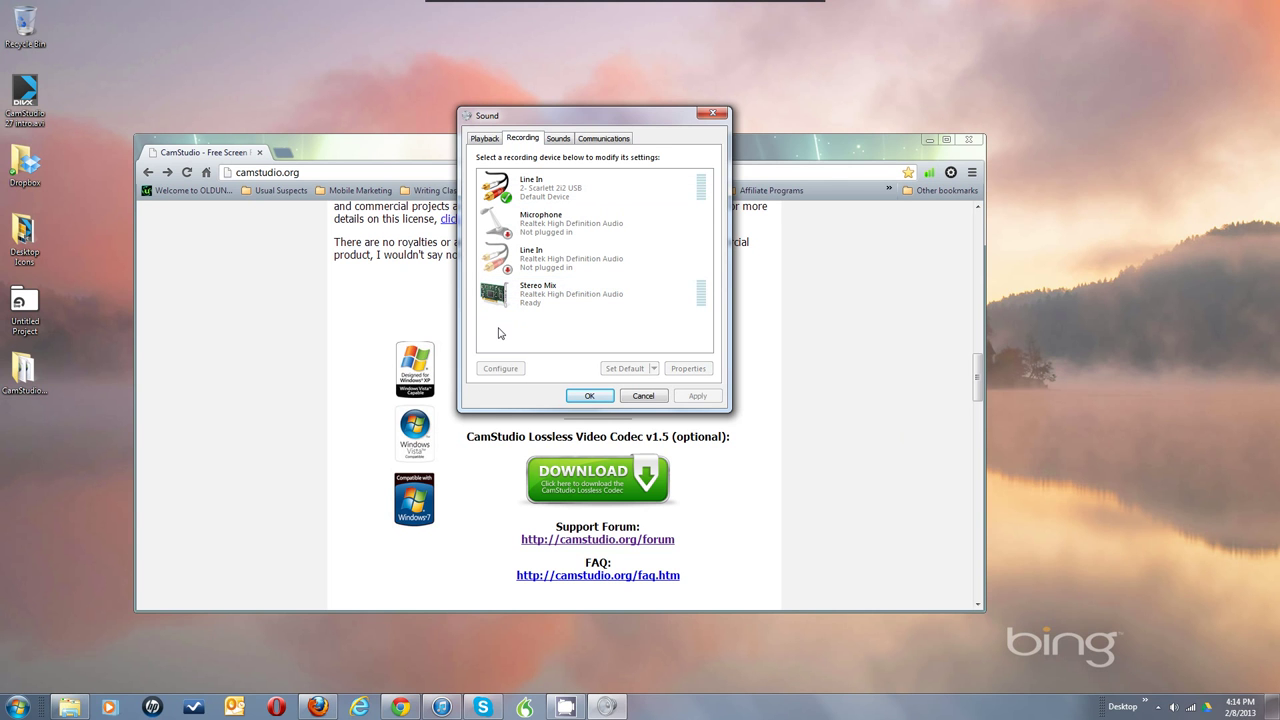
right_click(500, 333)
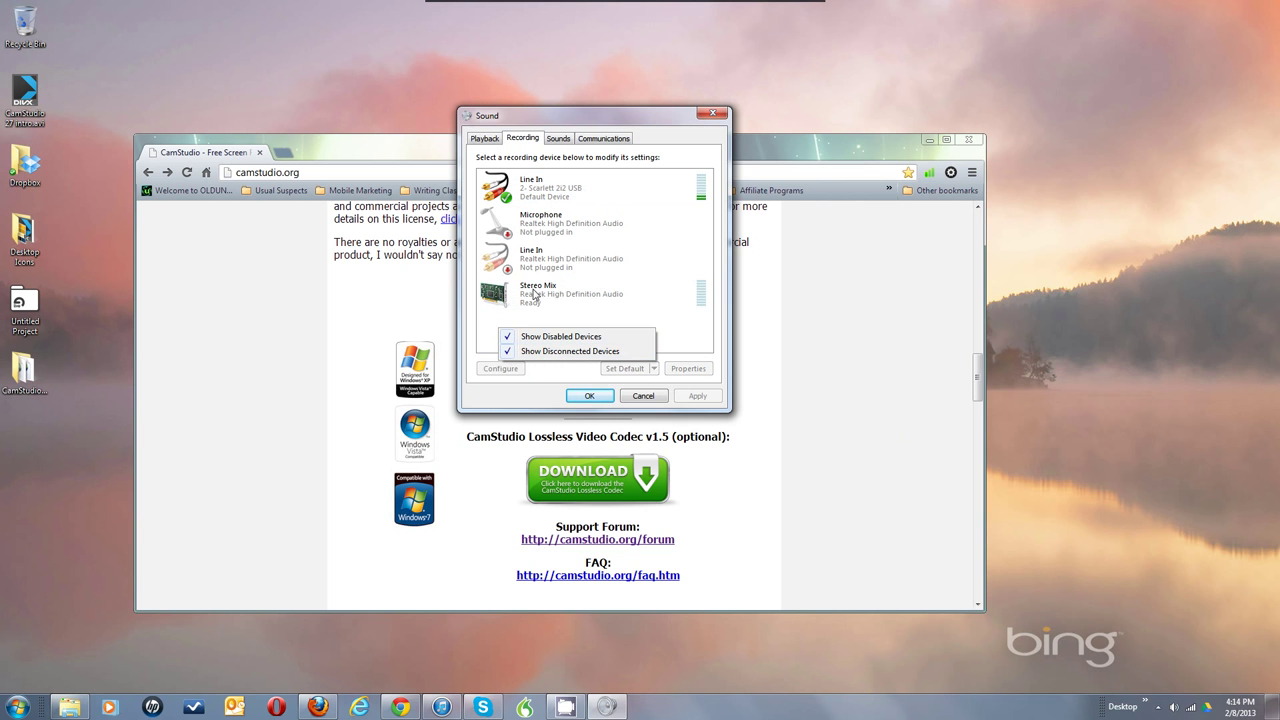
click(627, 319)
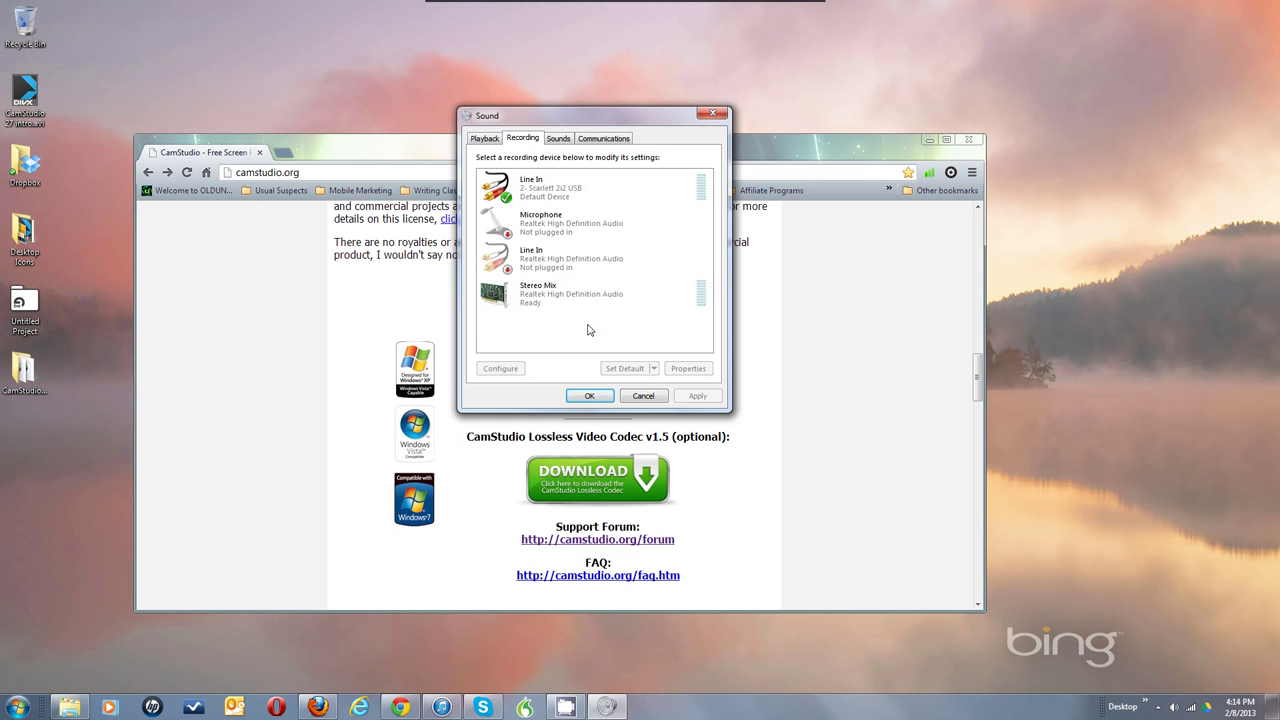
right_click(533, 296)
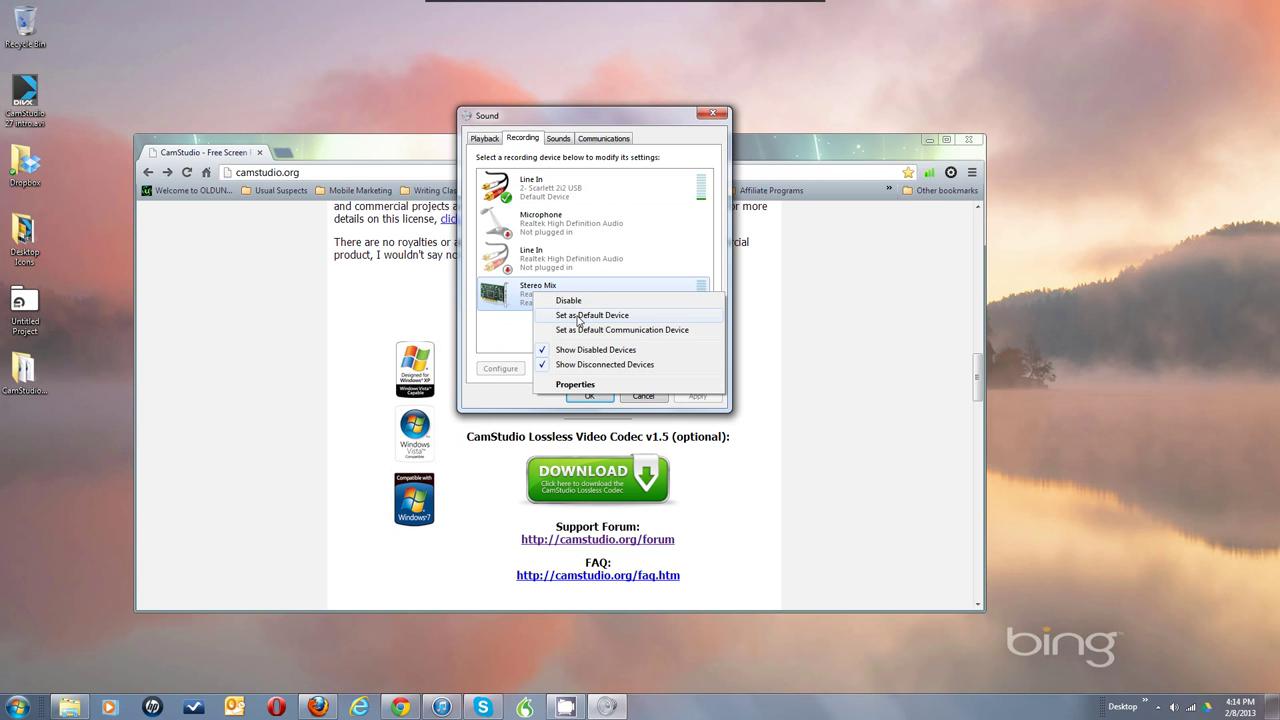
double_click(530, 293)
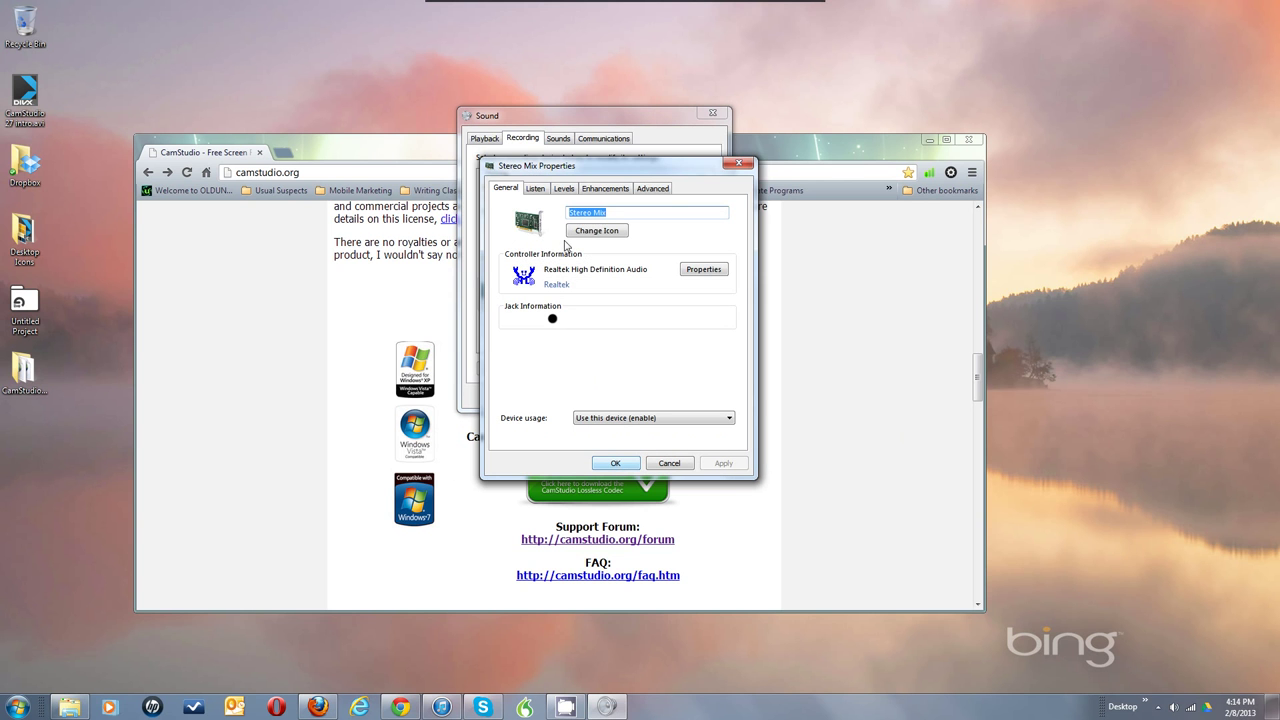
click(536, 188)
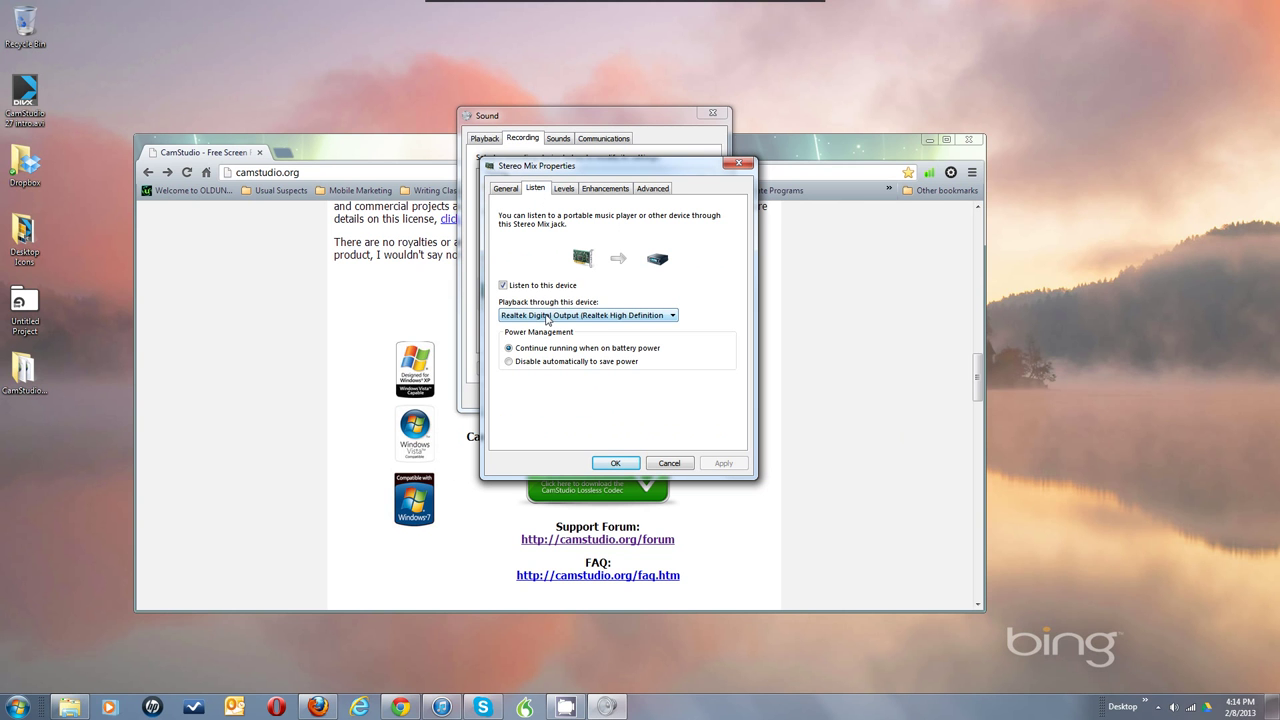
click(504, 286)
click(504, 286)
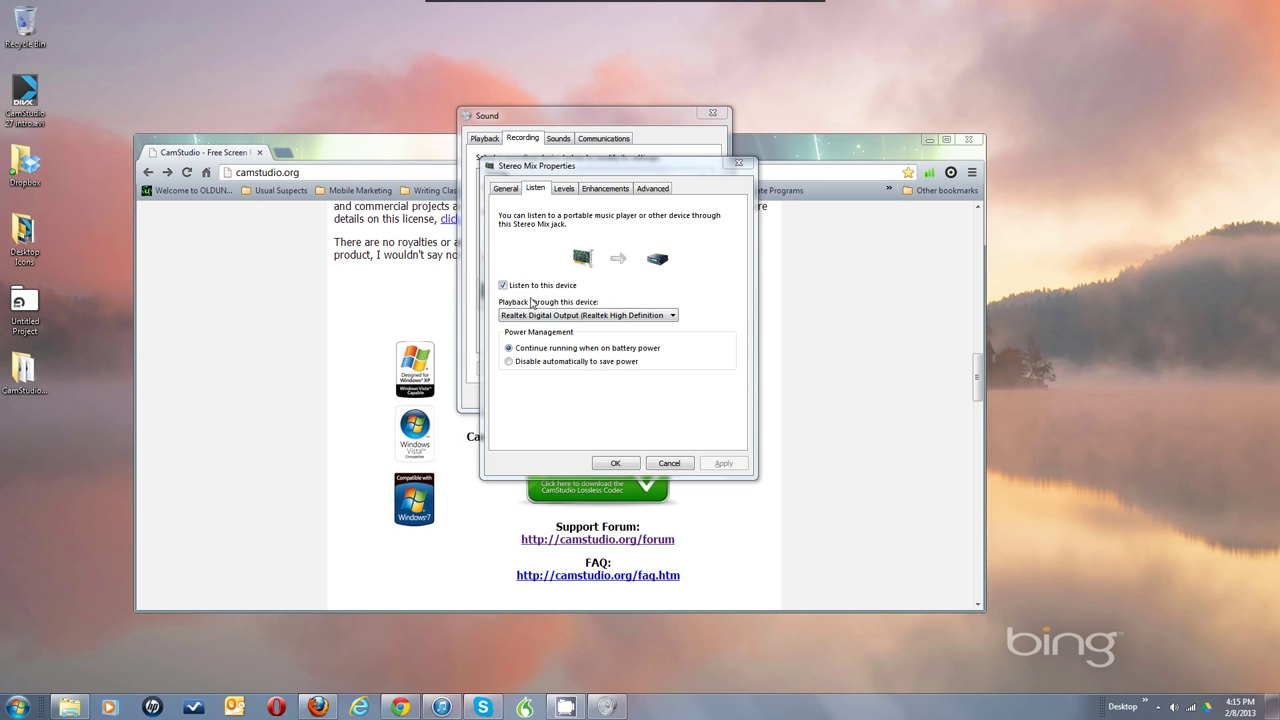
click(669, 464)
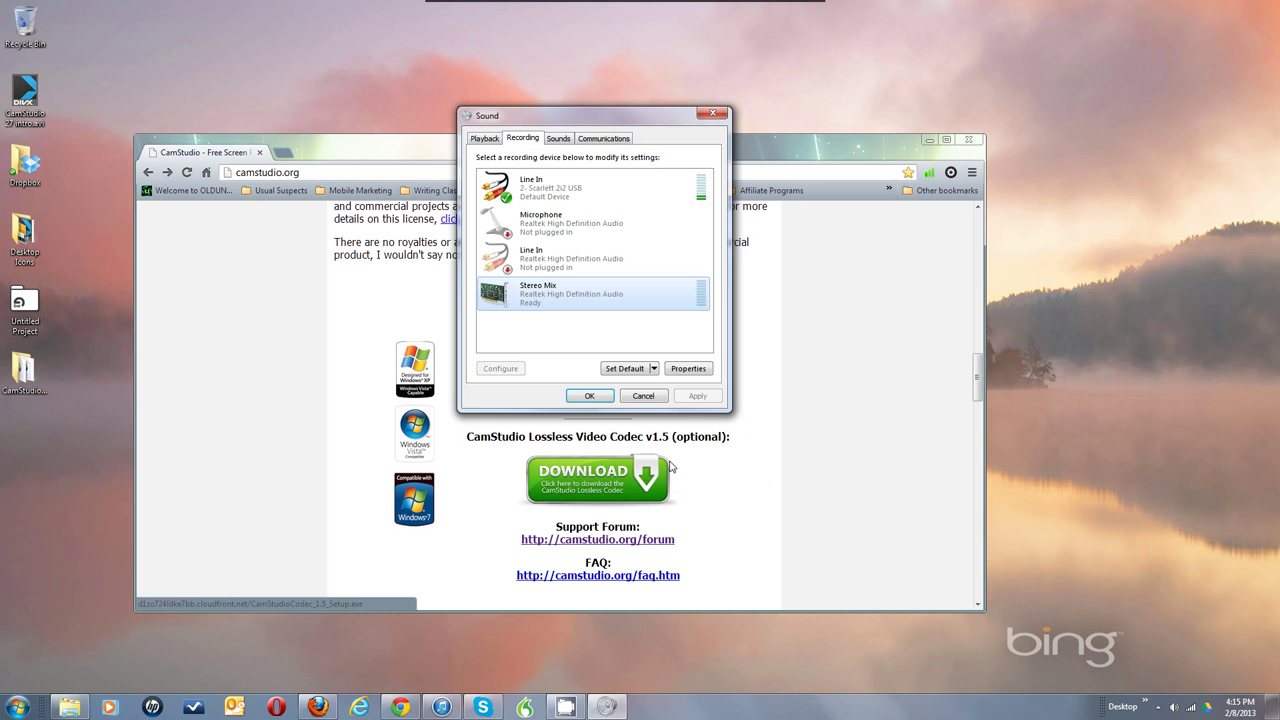
click(547, 192)
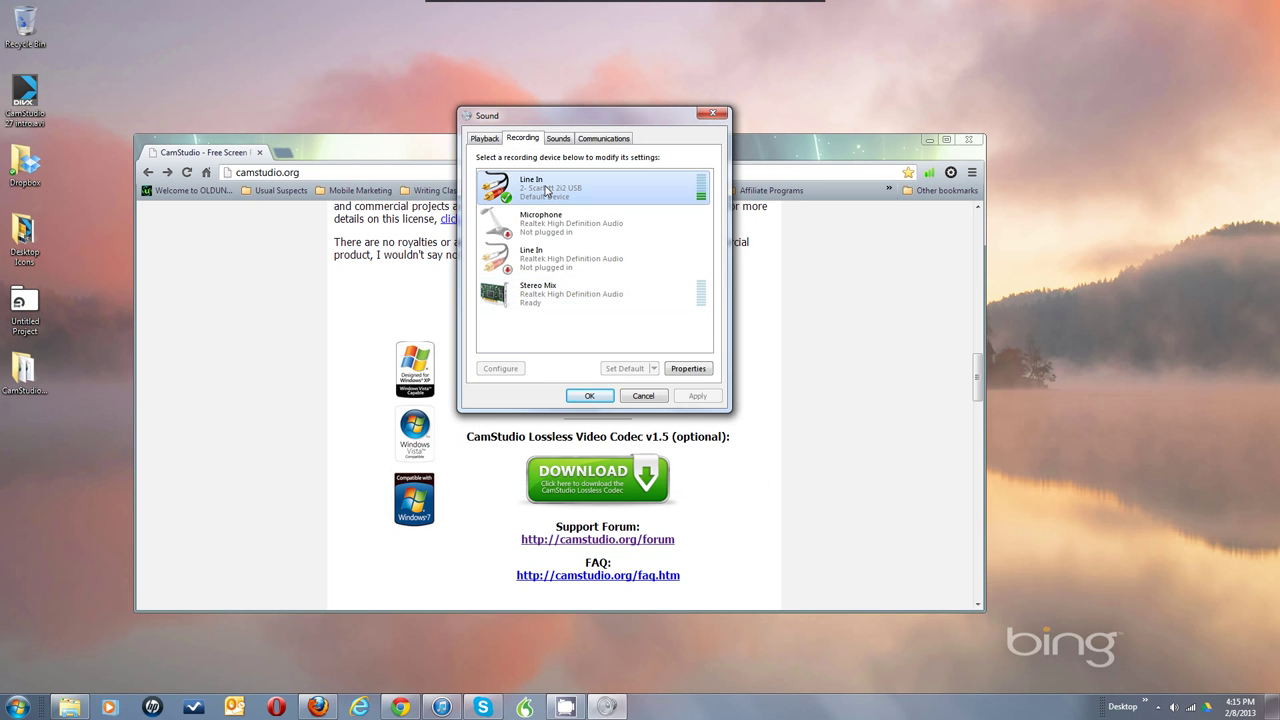
click(540, 226)
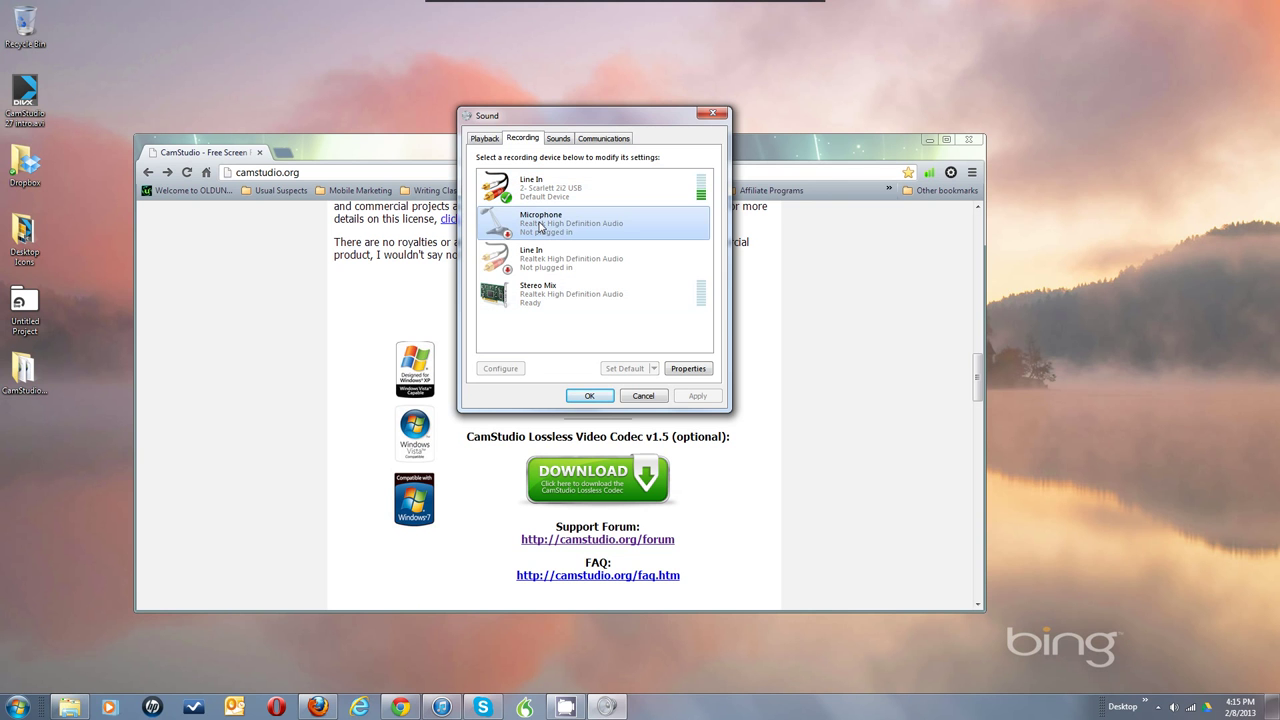
right_click(540, 226)
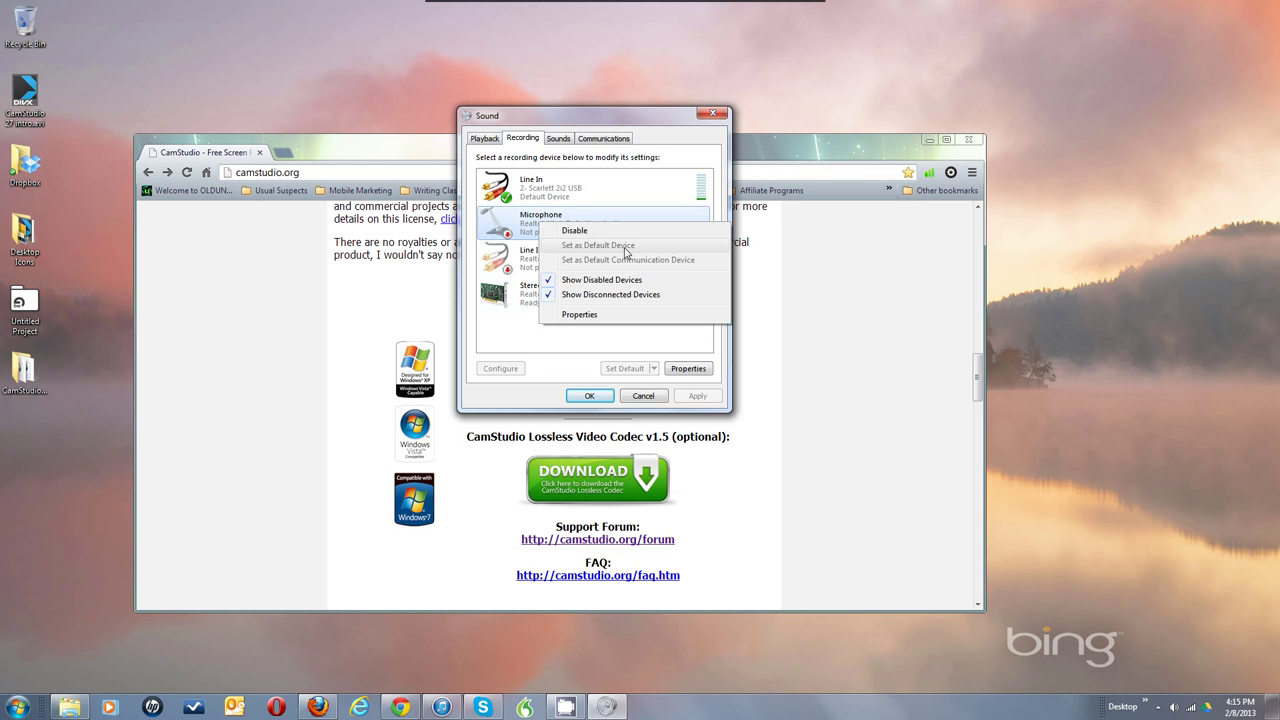
click(583, 184)
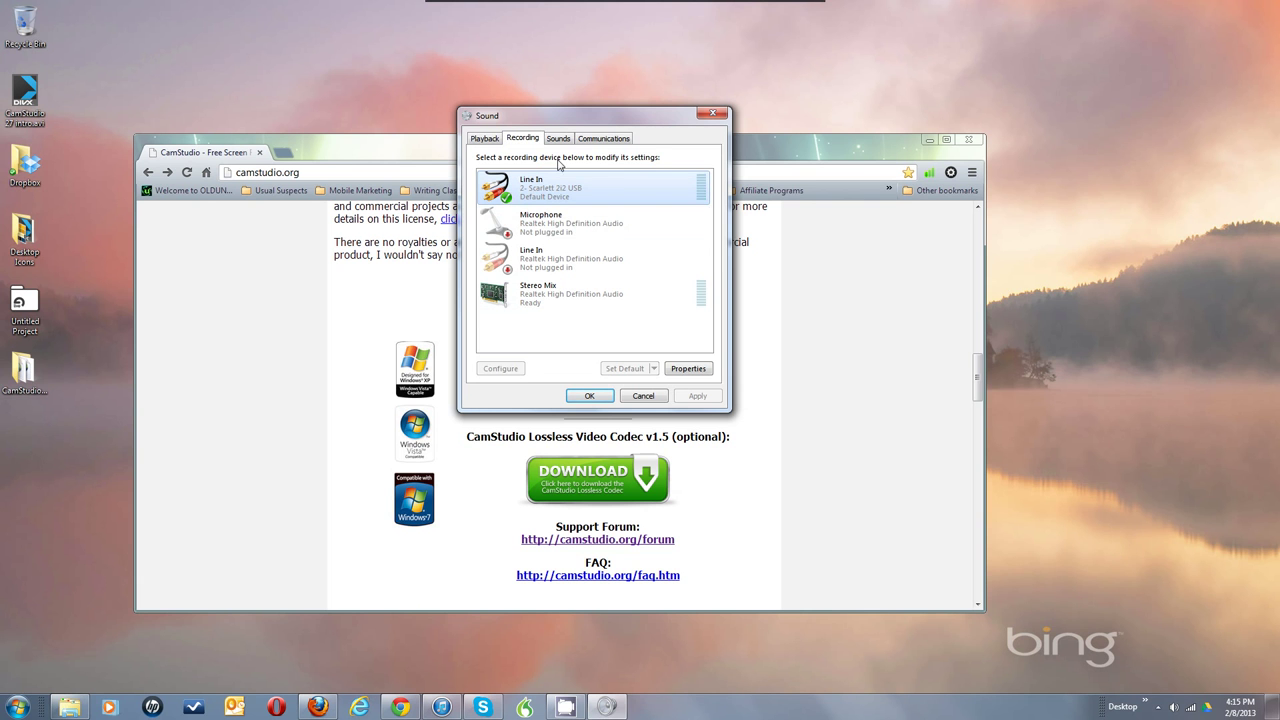
click(488, 139)
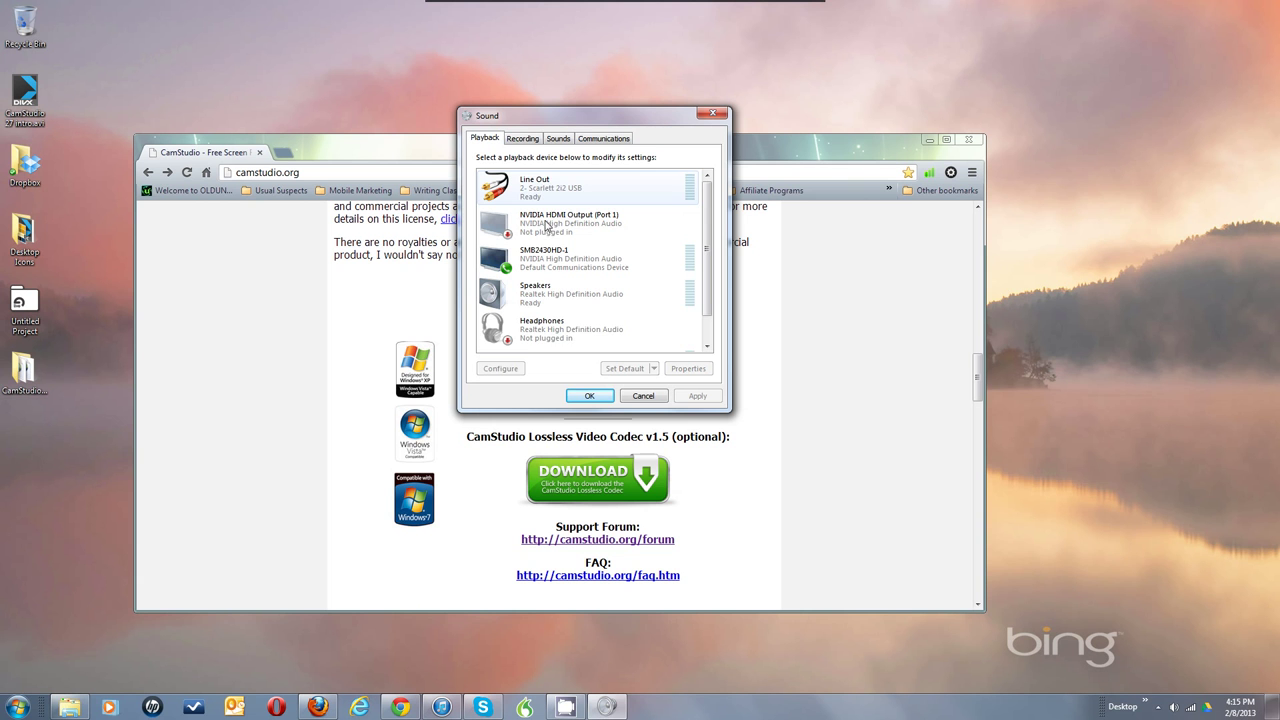
click(708, 330)
scroll(708, 214, up, 1)
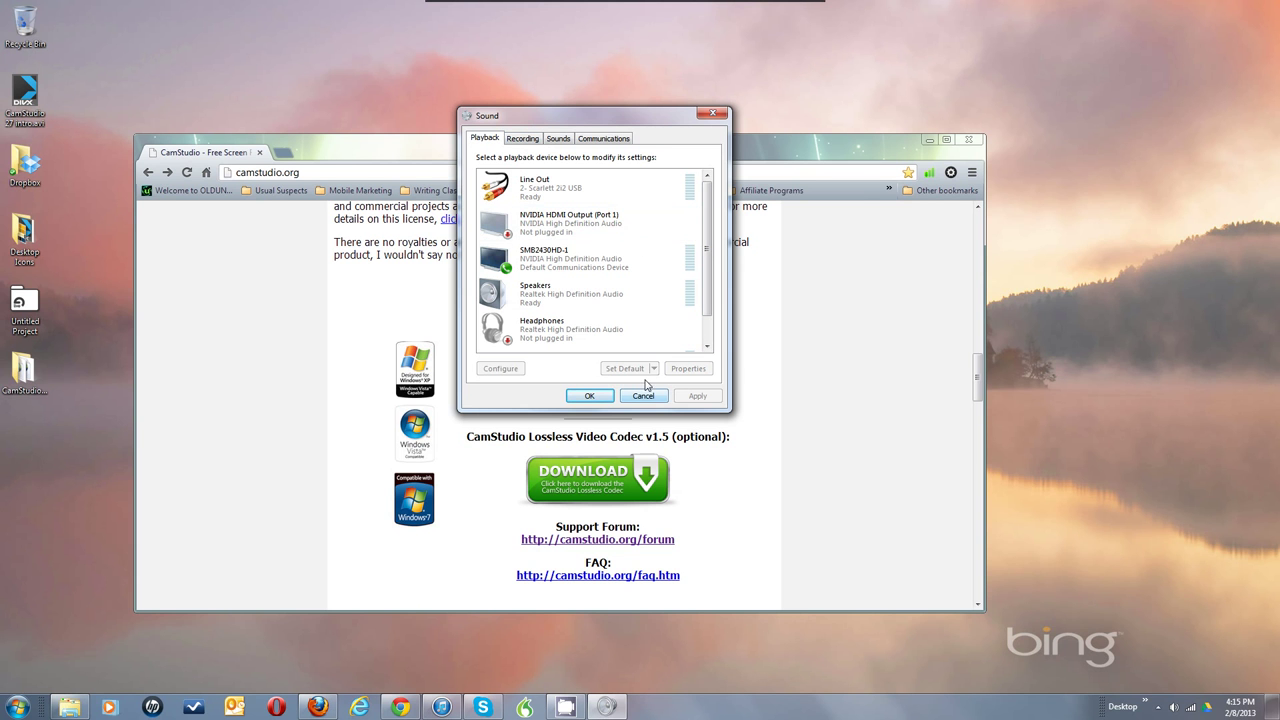
click(531, 142)
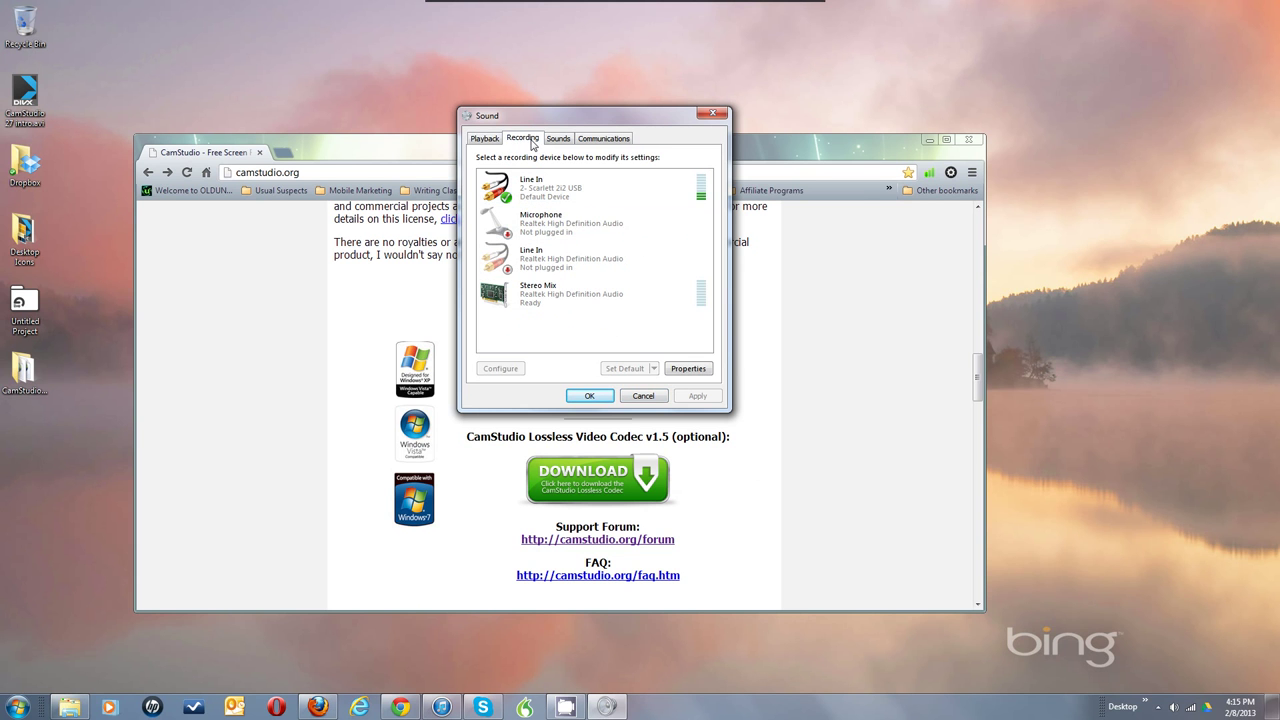
right_click(548, 227)
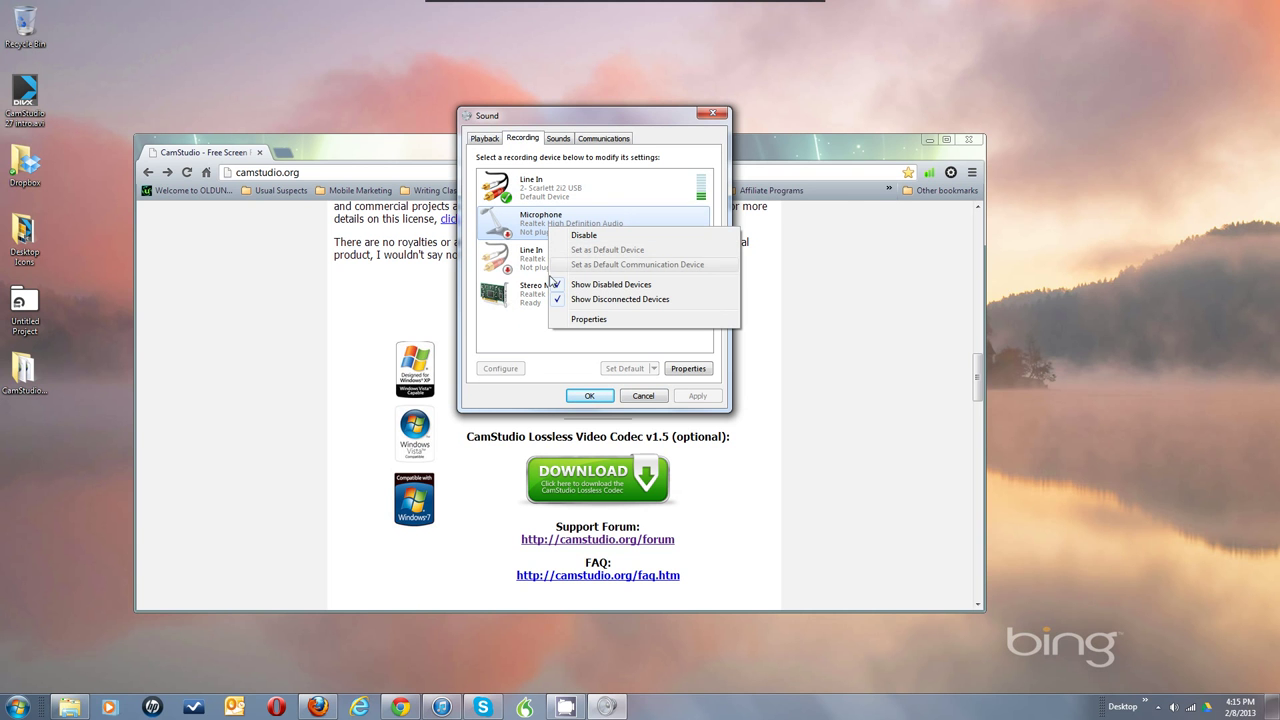
click(514, 324)
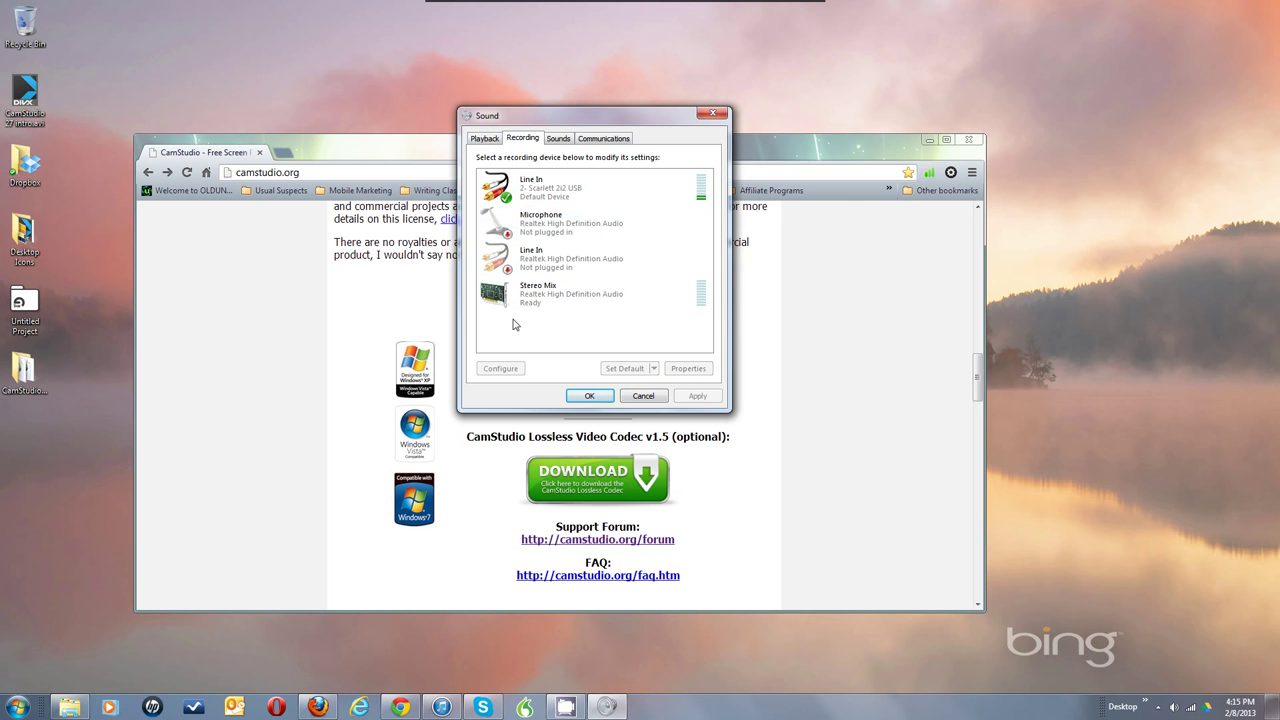
- Cancel the Sound dialog and keep Line In (2- Scarlett 2i2 USB) in CamStudio's audio options
click(643, 396)
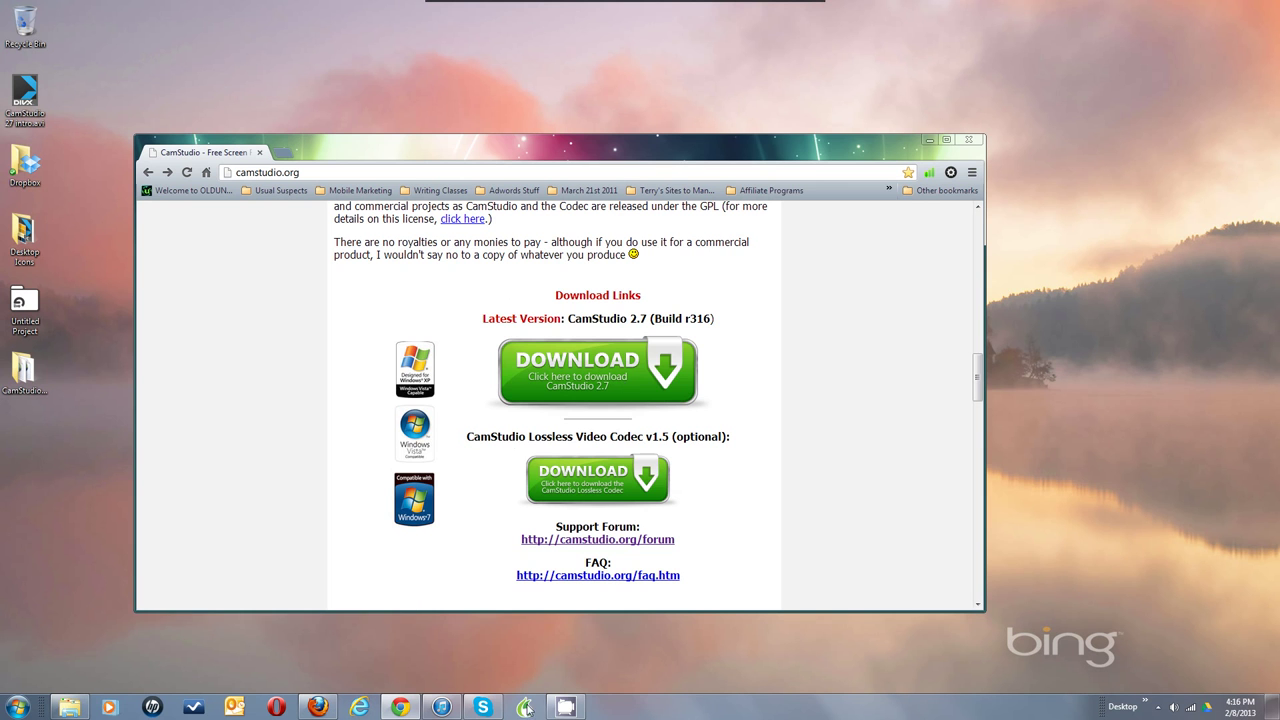
click(565, 707)
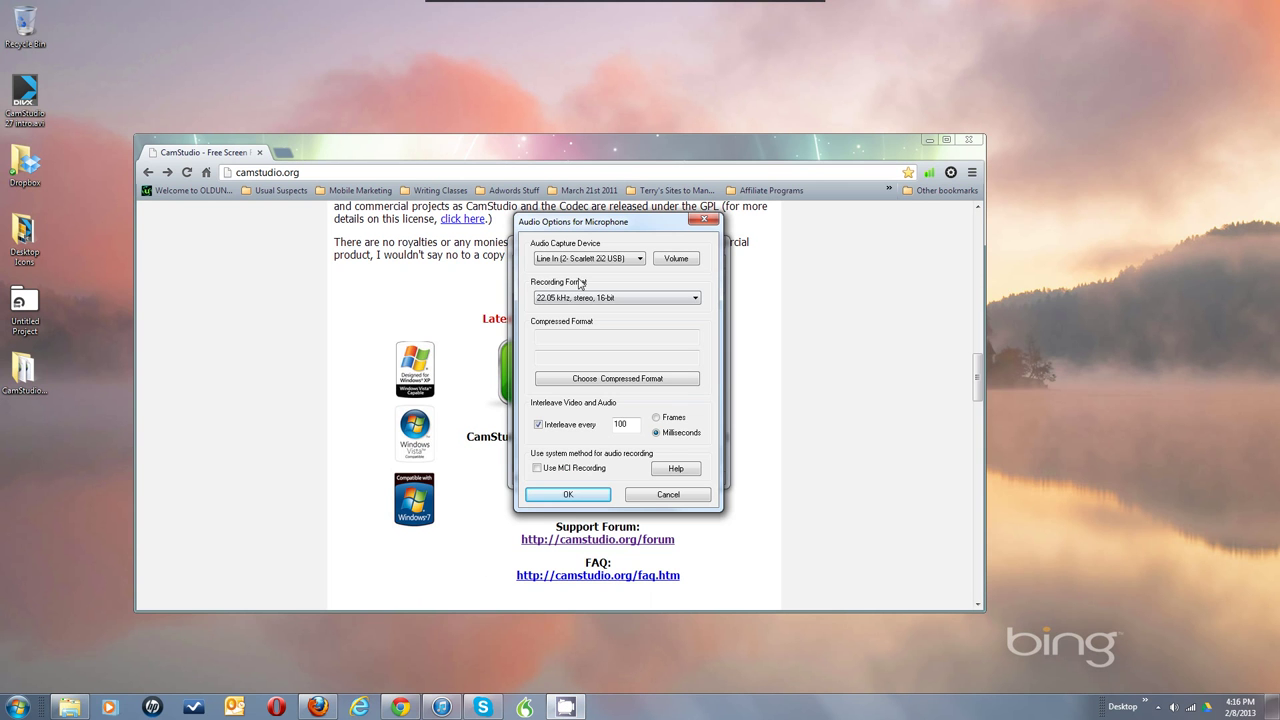
click(614, 262)
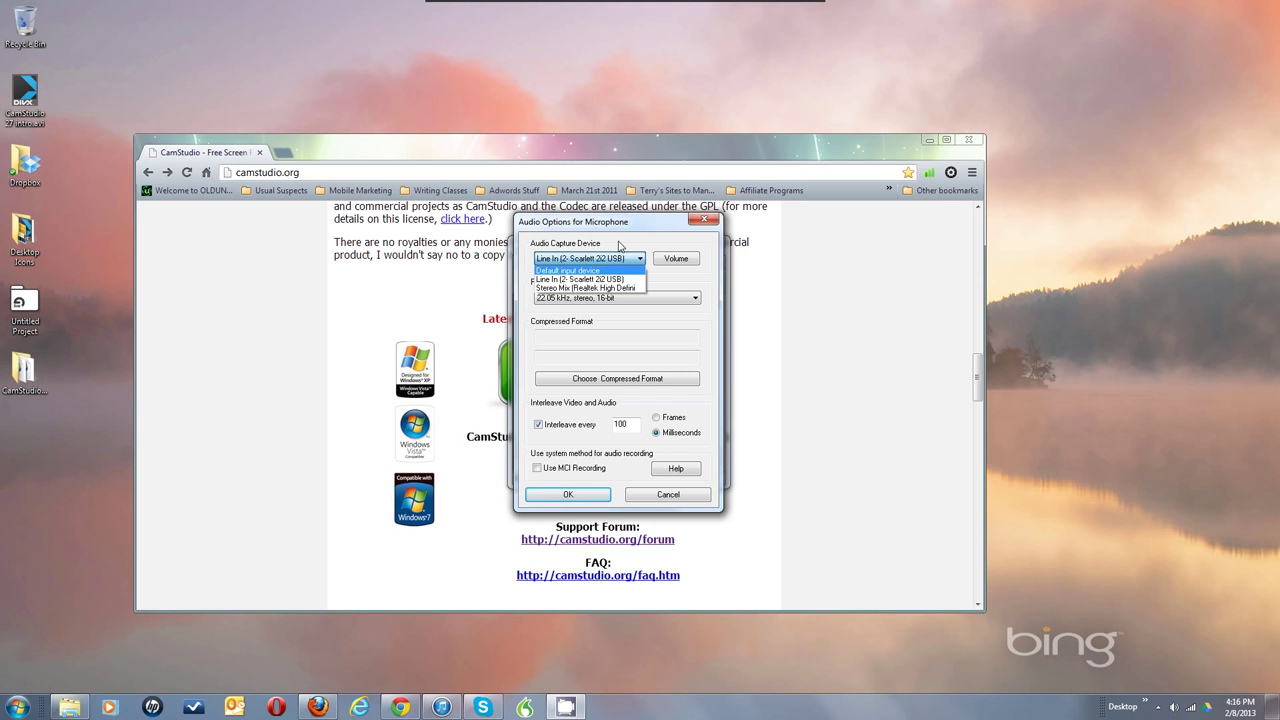
click(612, 280)
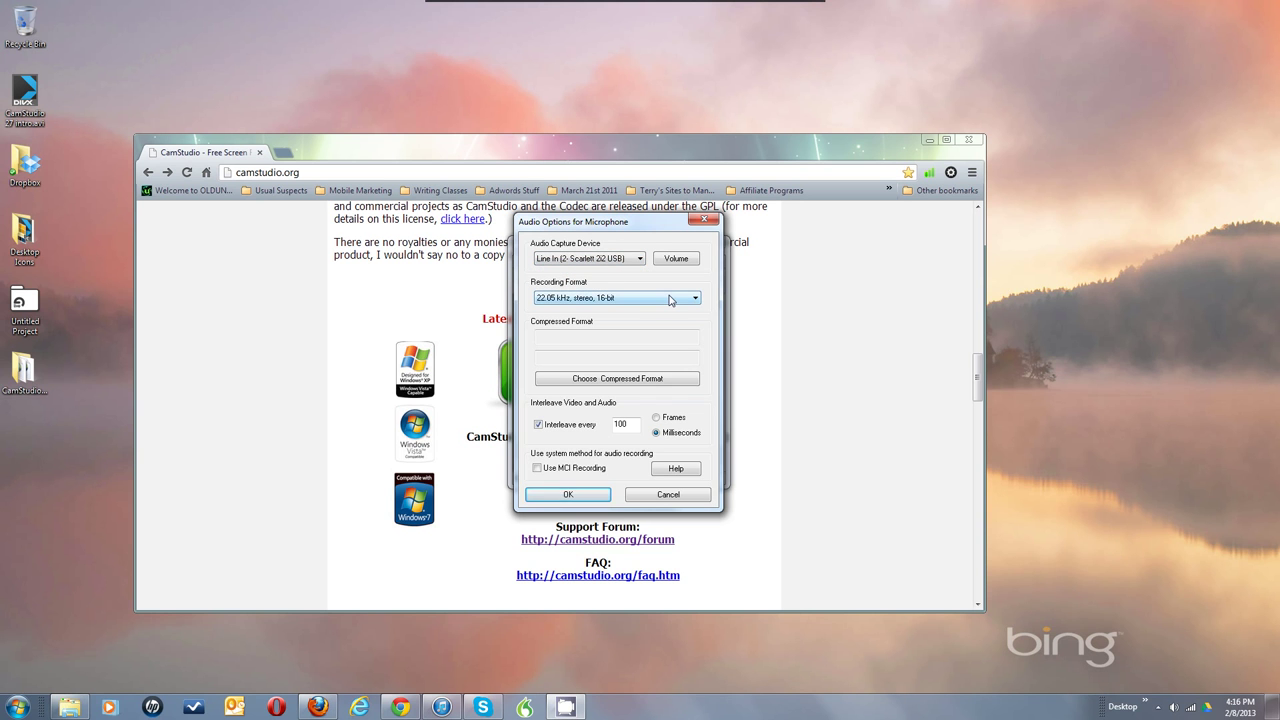
- Set the recording format to 44.1 kHz, mono, 16-bit and open the compressed format settings
click(670, 298)
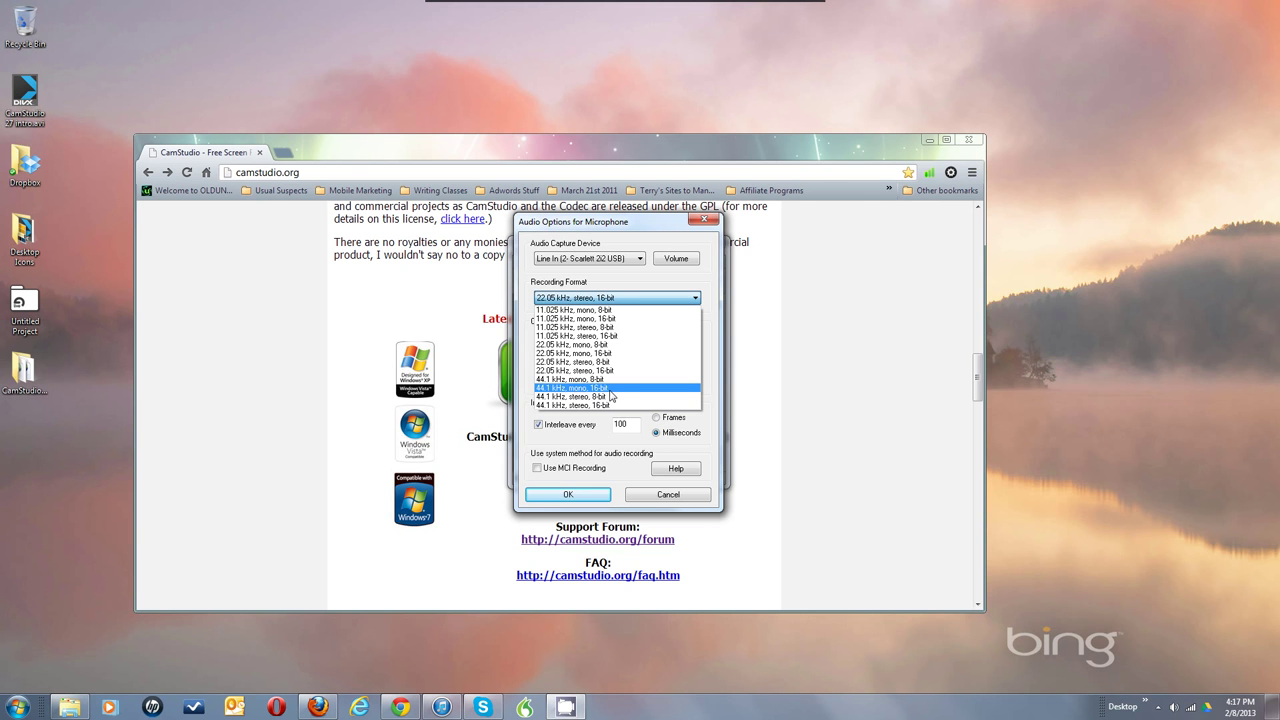
click(611, 397)
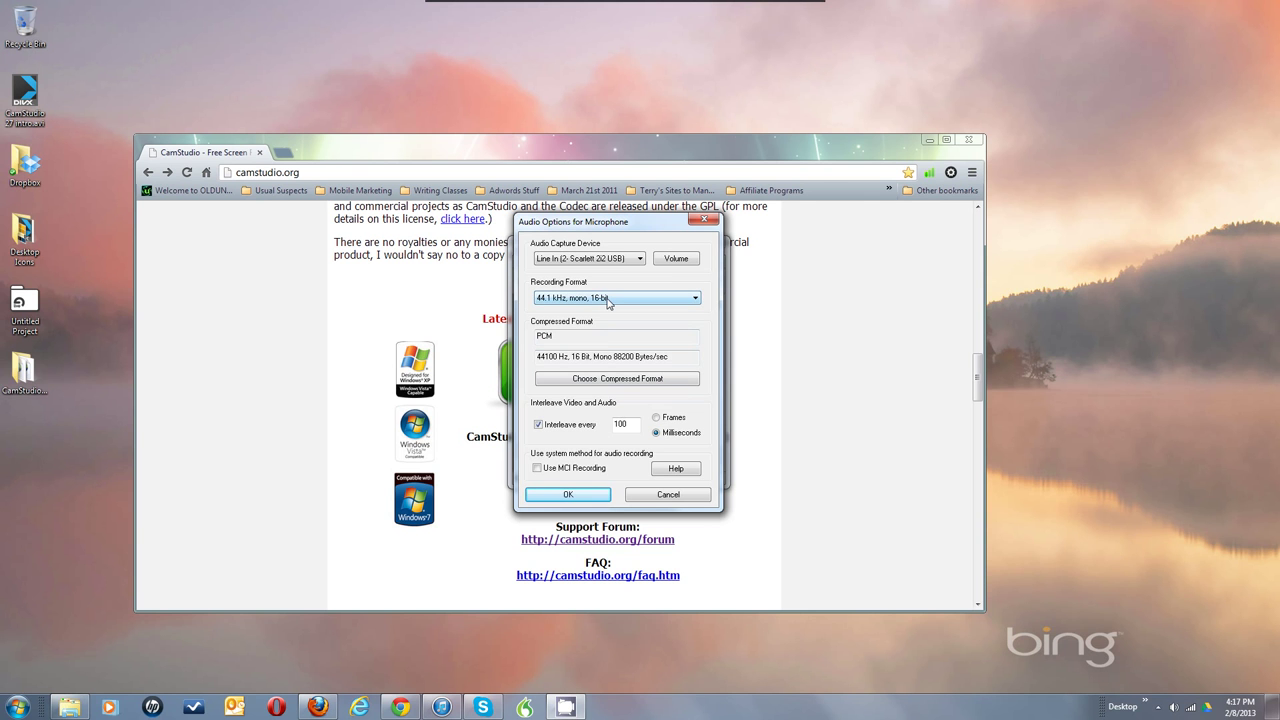
click(595, 380)
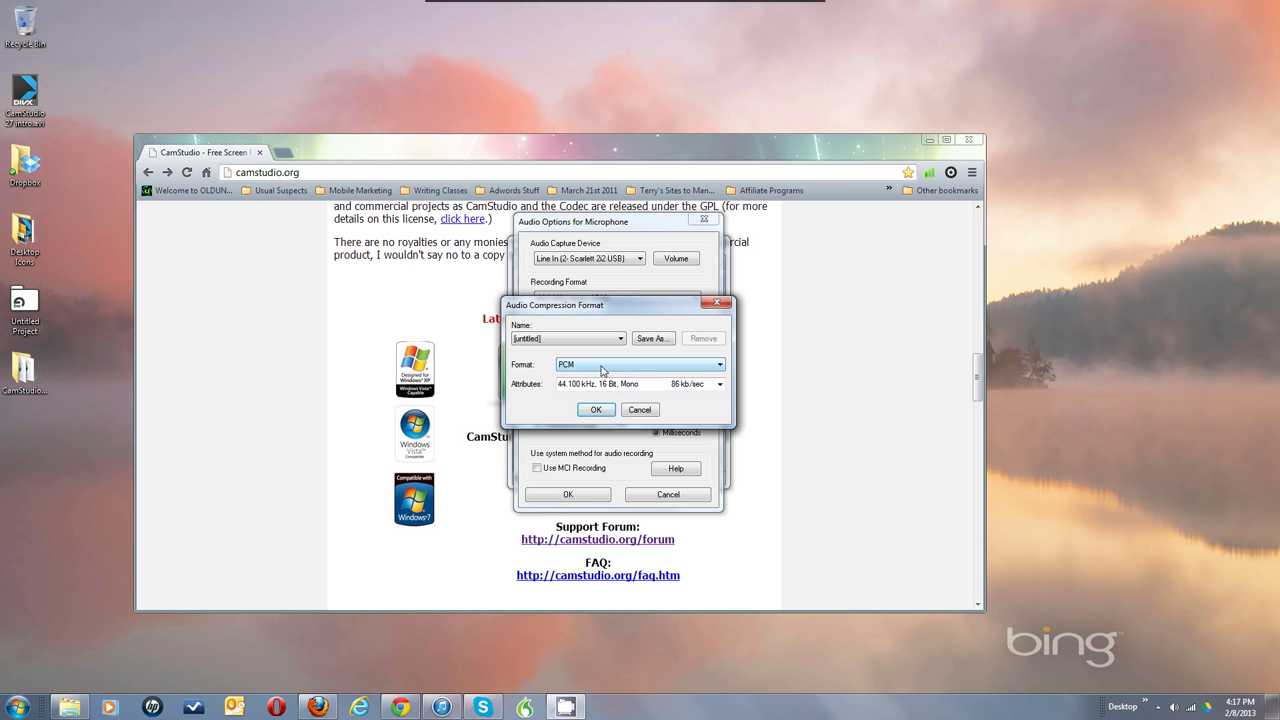
- Leave the Audio Compression Format set to PCM
click(603, 366)
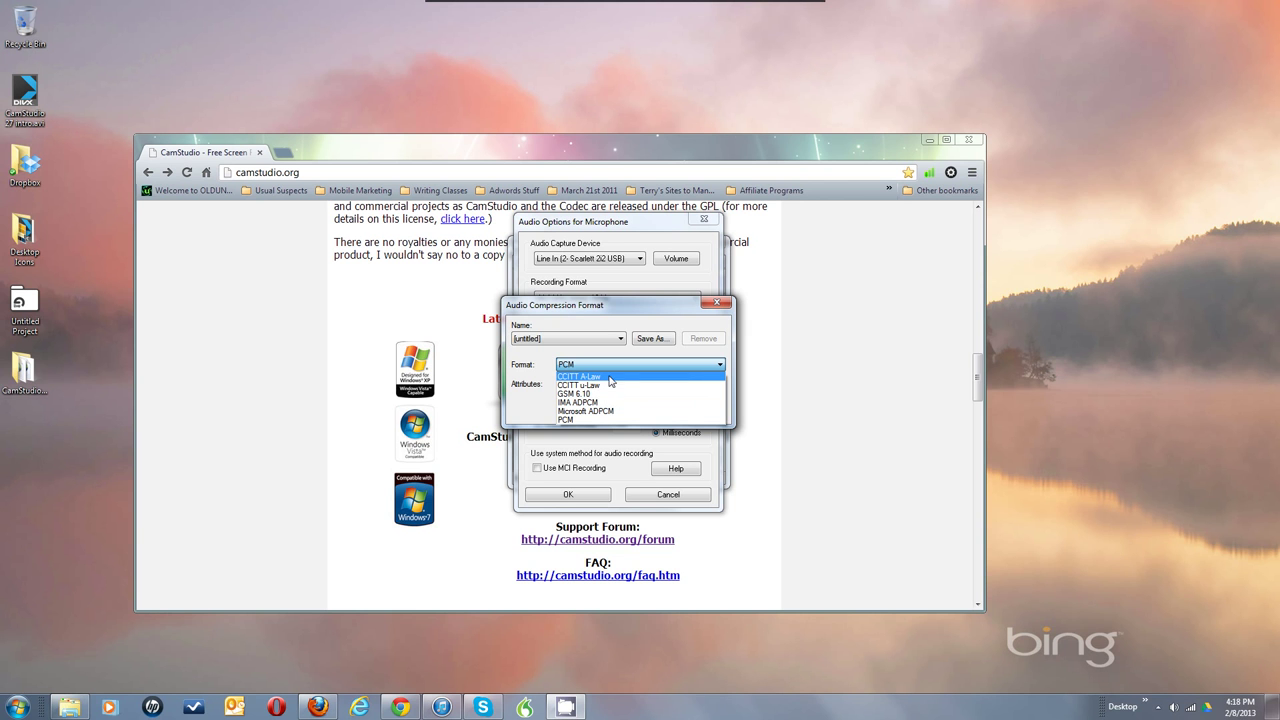
click(603, 310)
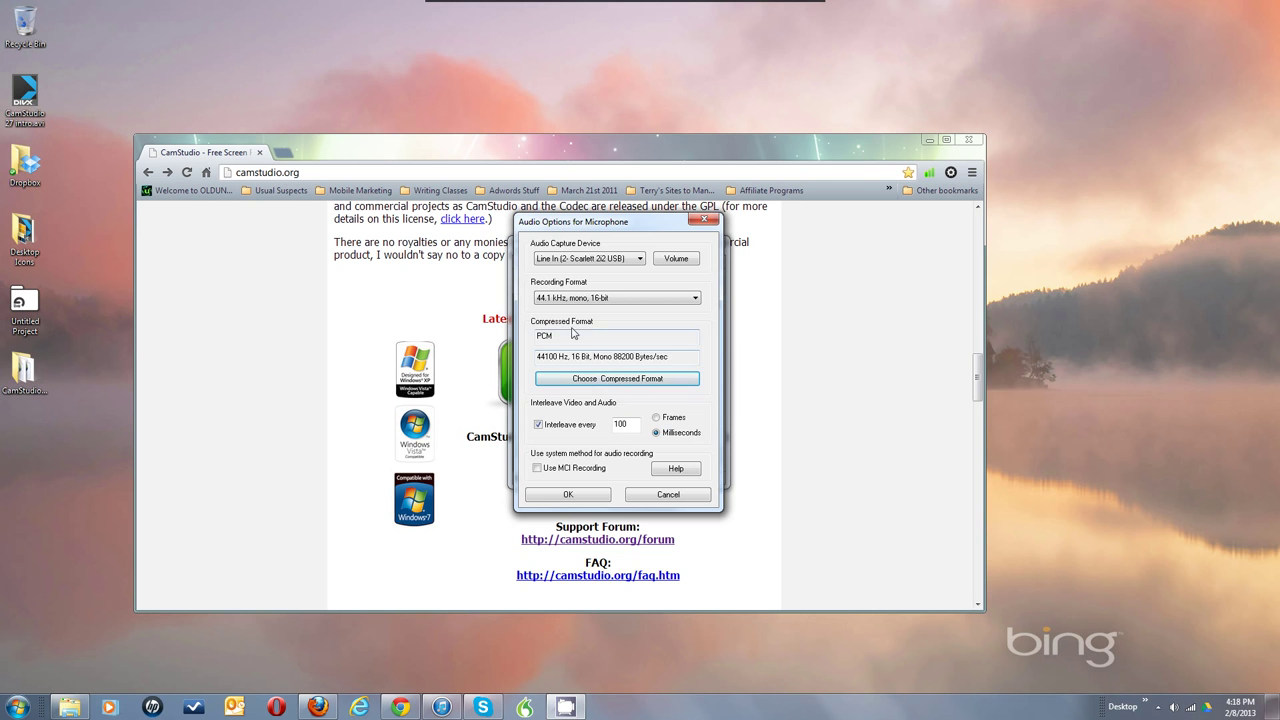
click(588, 300)
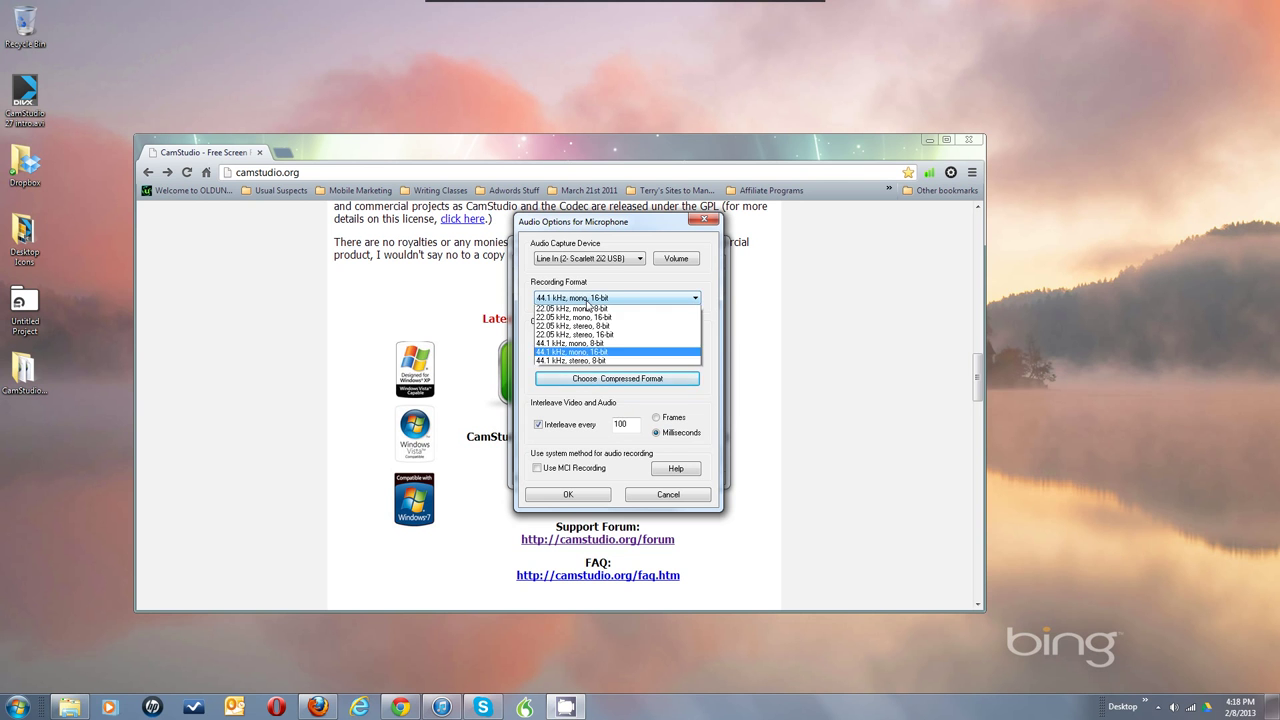
click(588, 300)
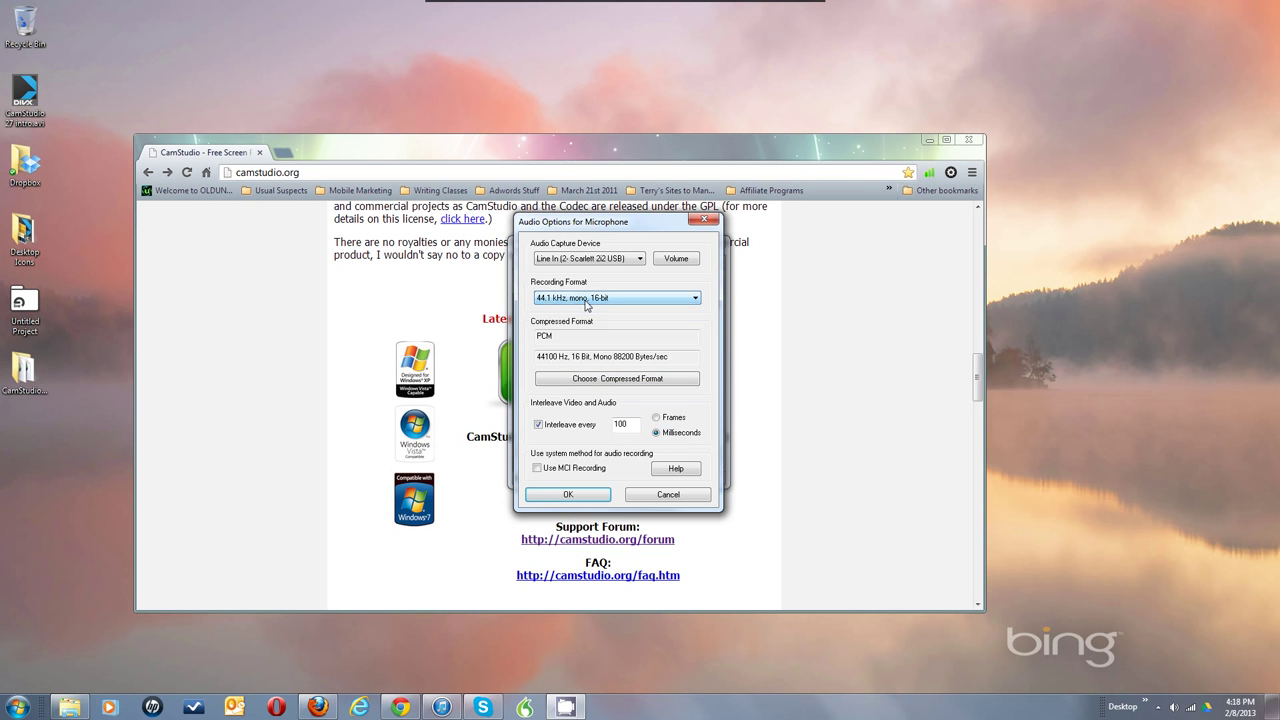
click(590, 378)
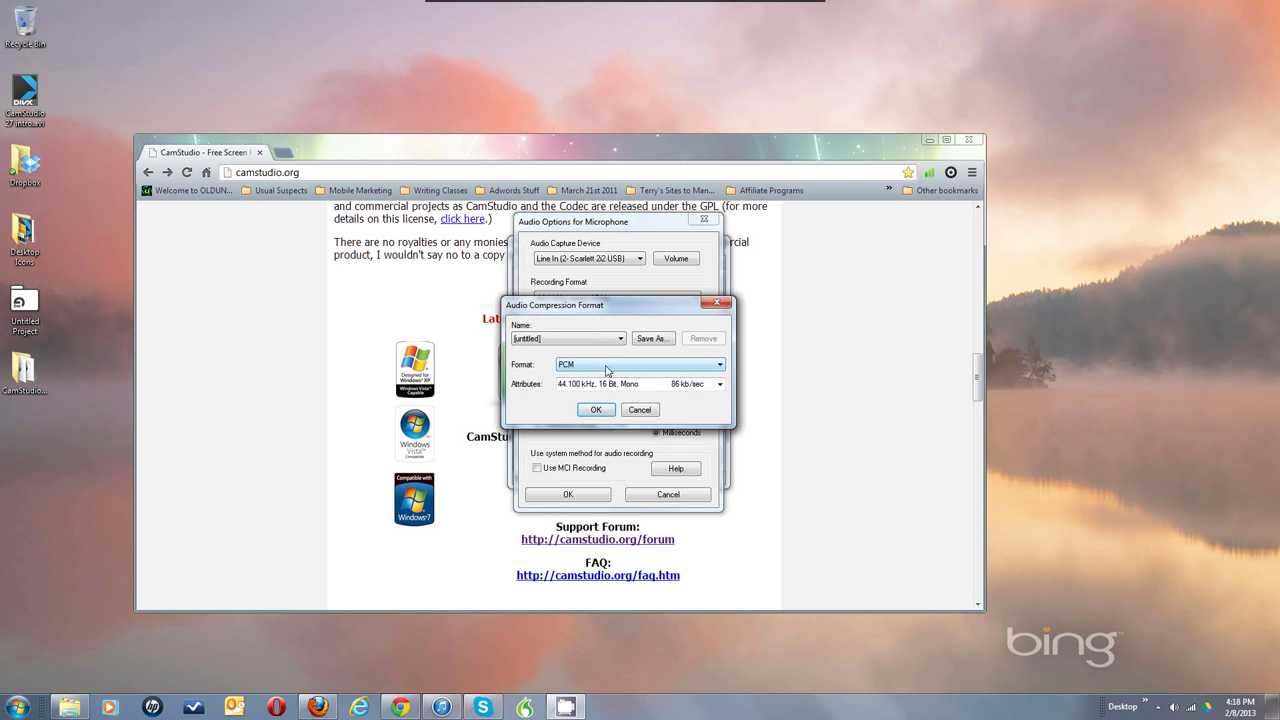
click(605, 366)
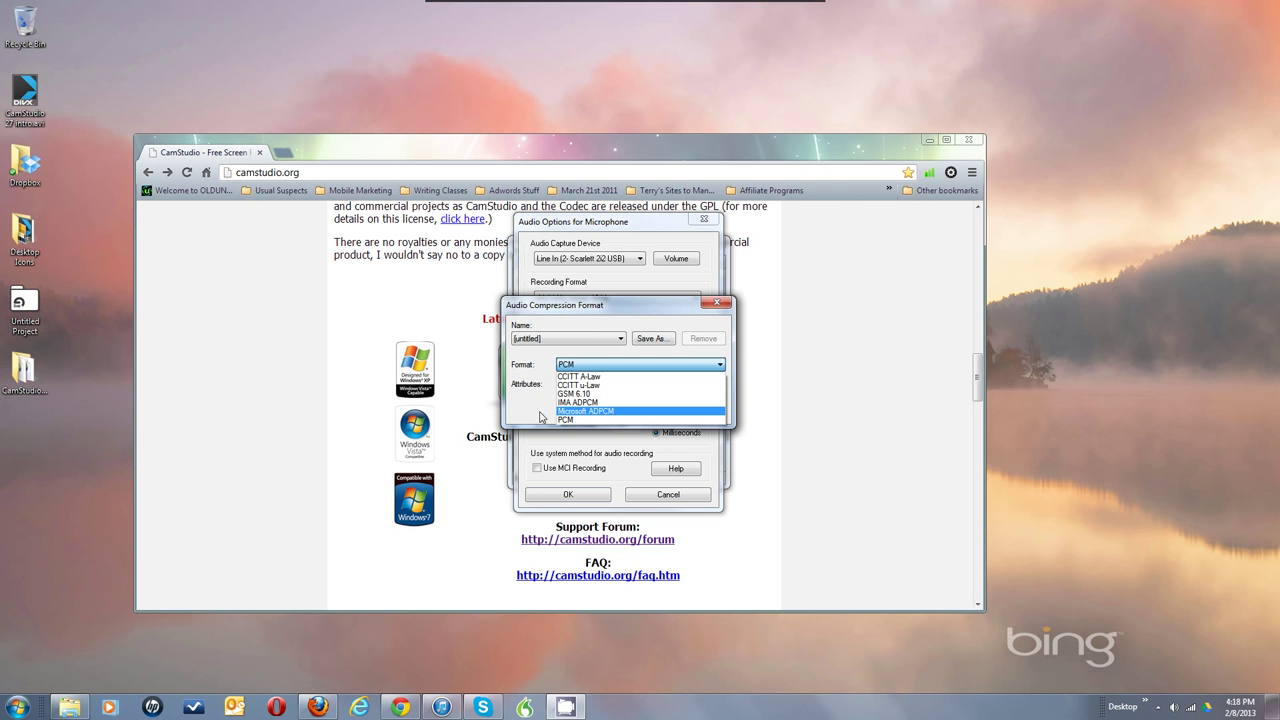
click(570, 420)
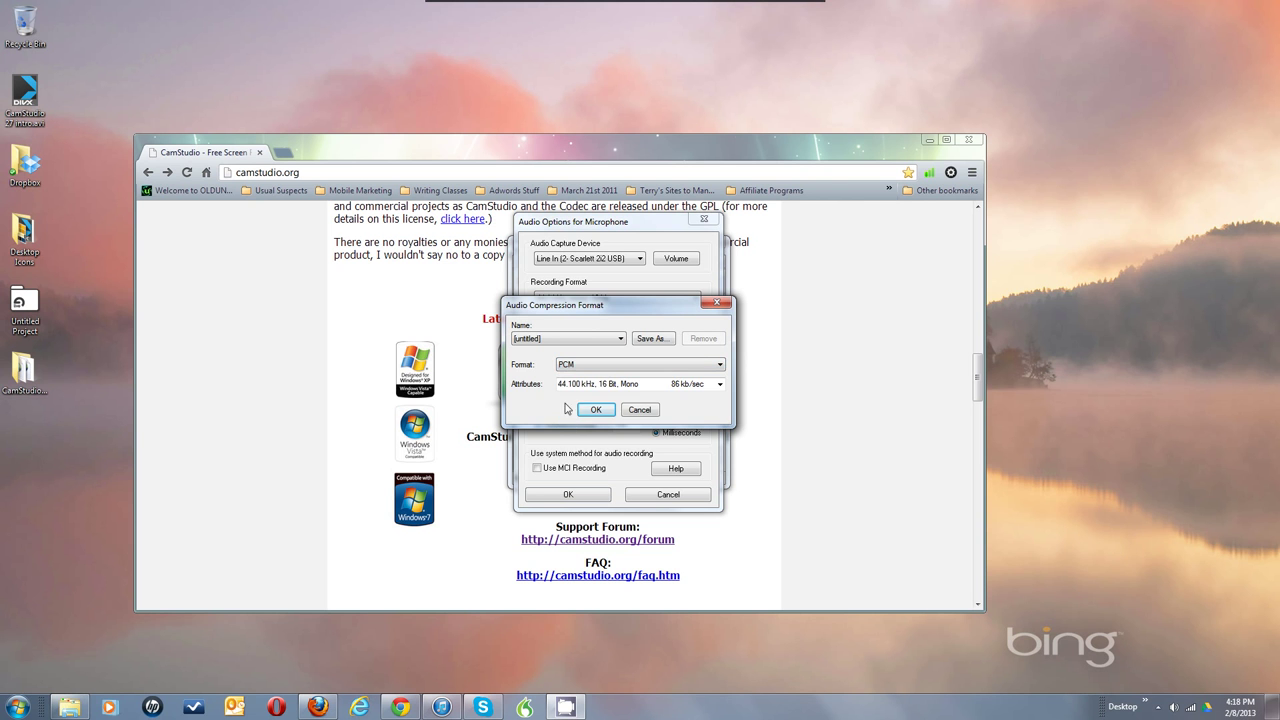
click(594, 410)
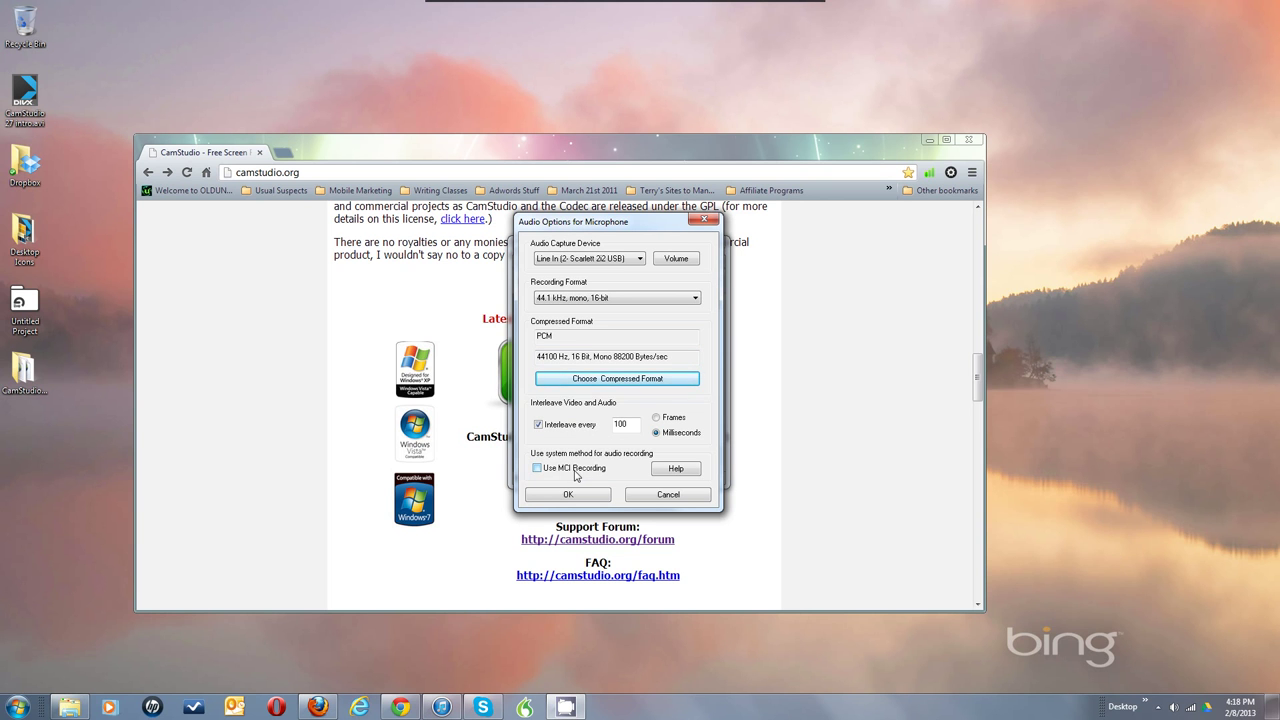
- Try 44.1 kHz stereo, revert to 44.1 kHz mono 16-bit, and confirm with OK
click(612, 298)
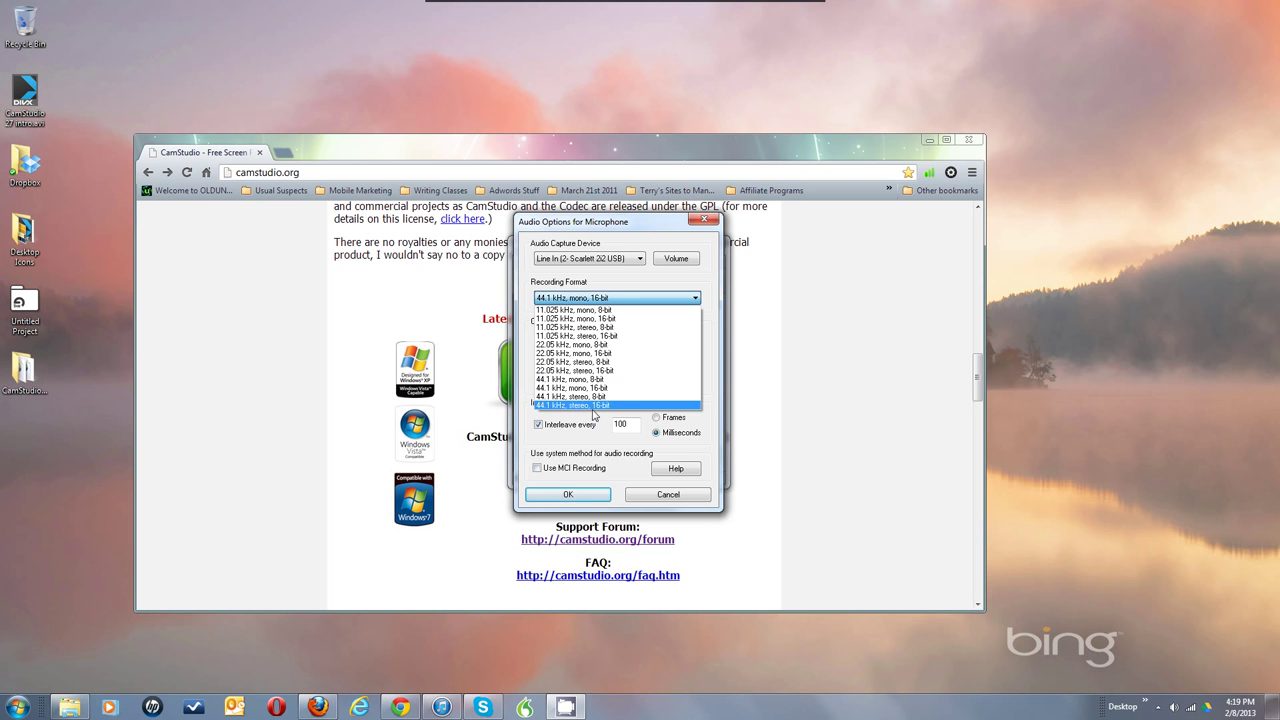
click(596, 405)
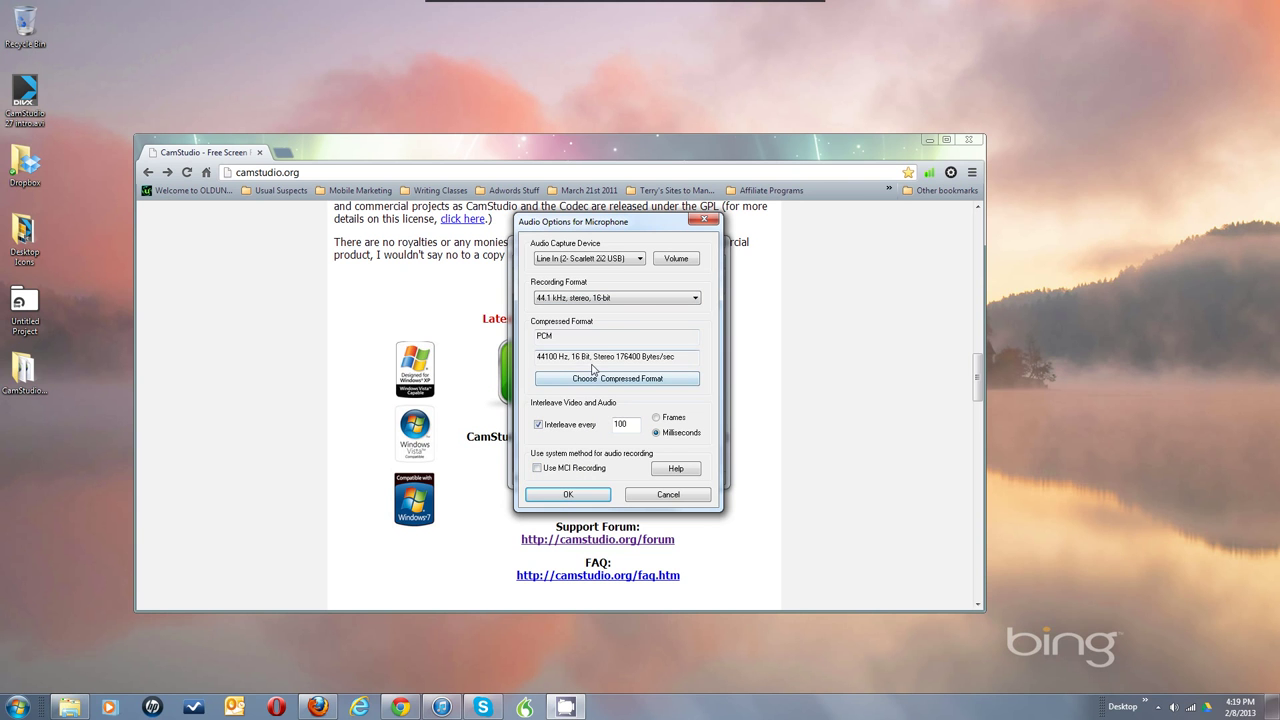
click(630, 300)
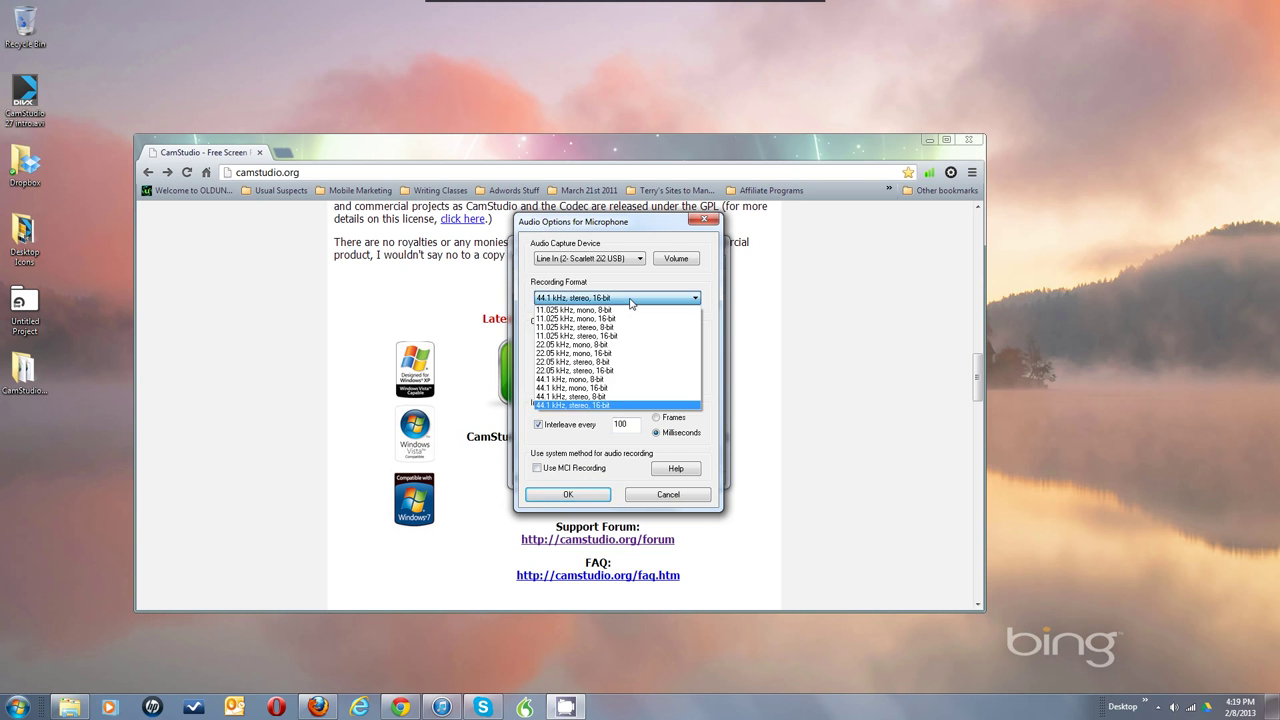
click(612, 388)
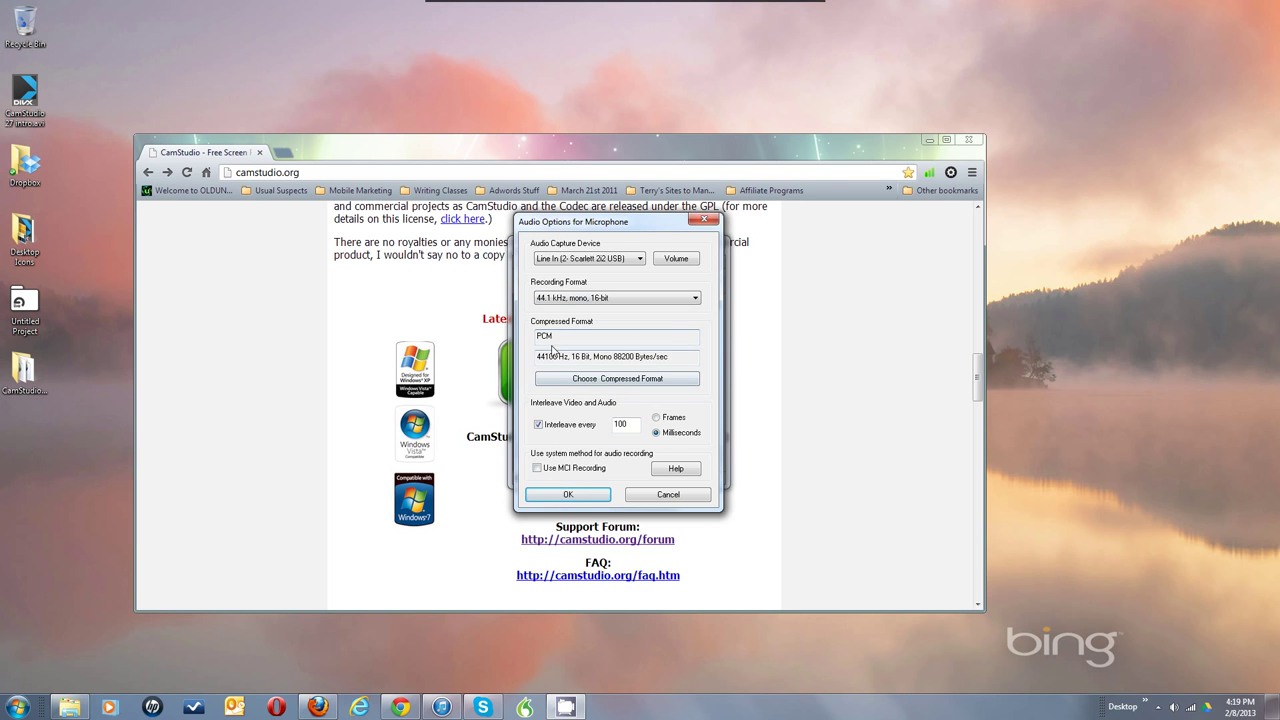
click(568, 495)
- Reopen CamStudio's Options menu and display the Program Options submenu
click(590, 265)
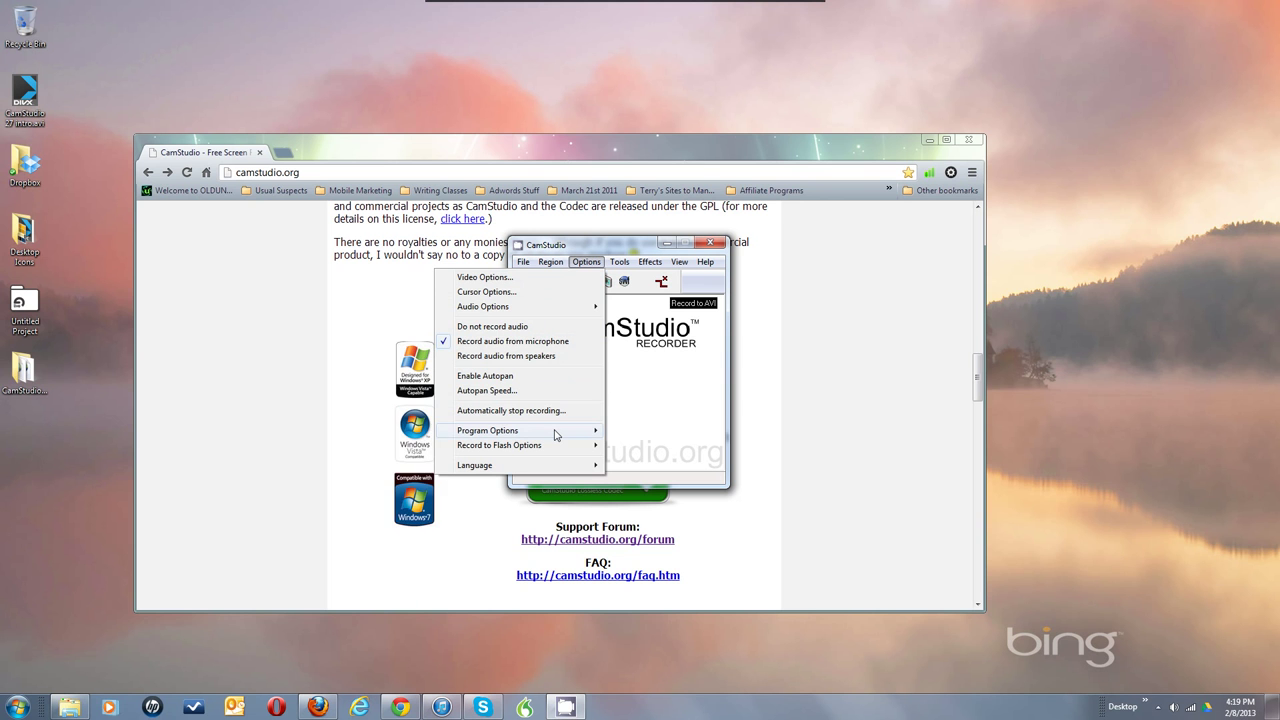
mouse_move(556, 435)
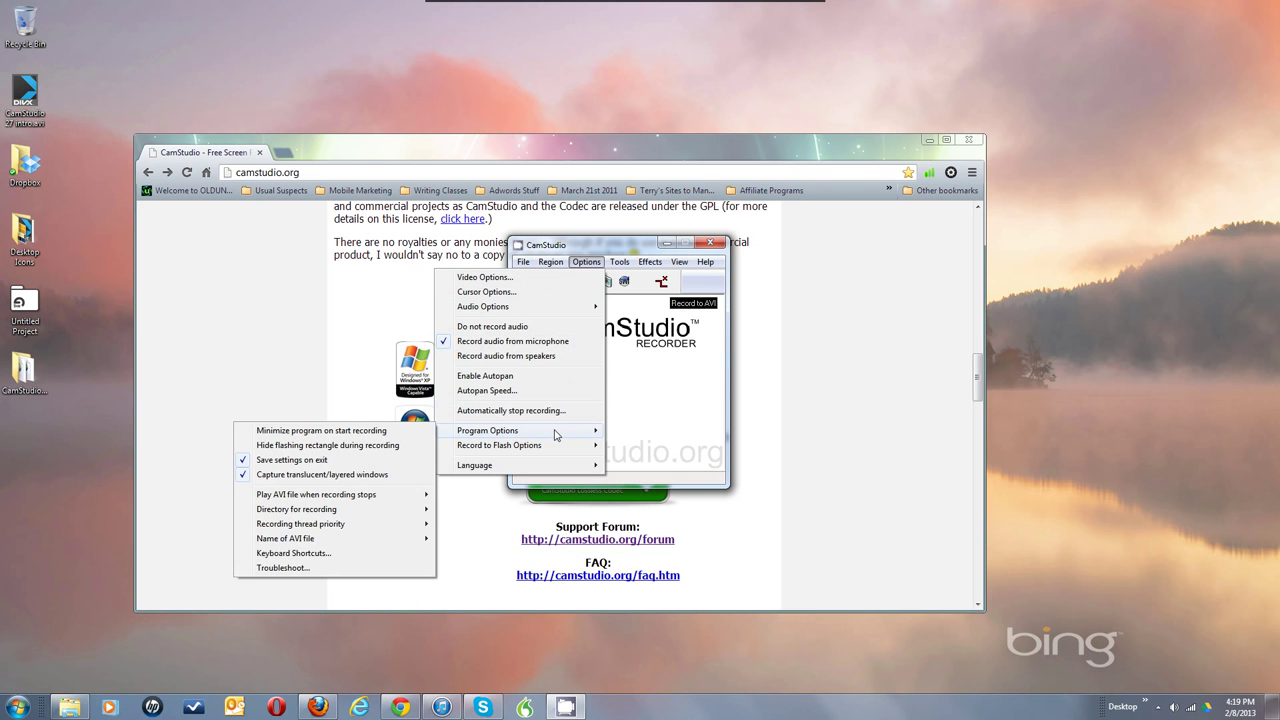
key(Escape)
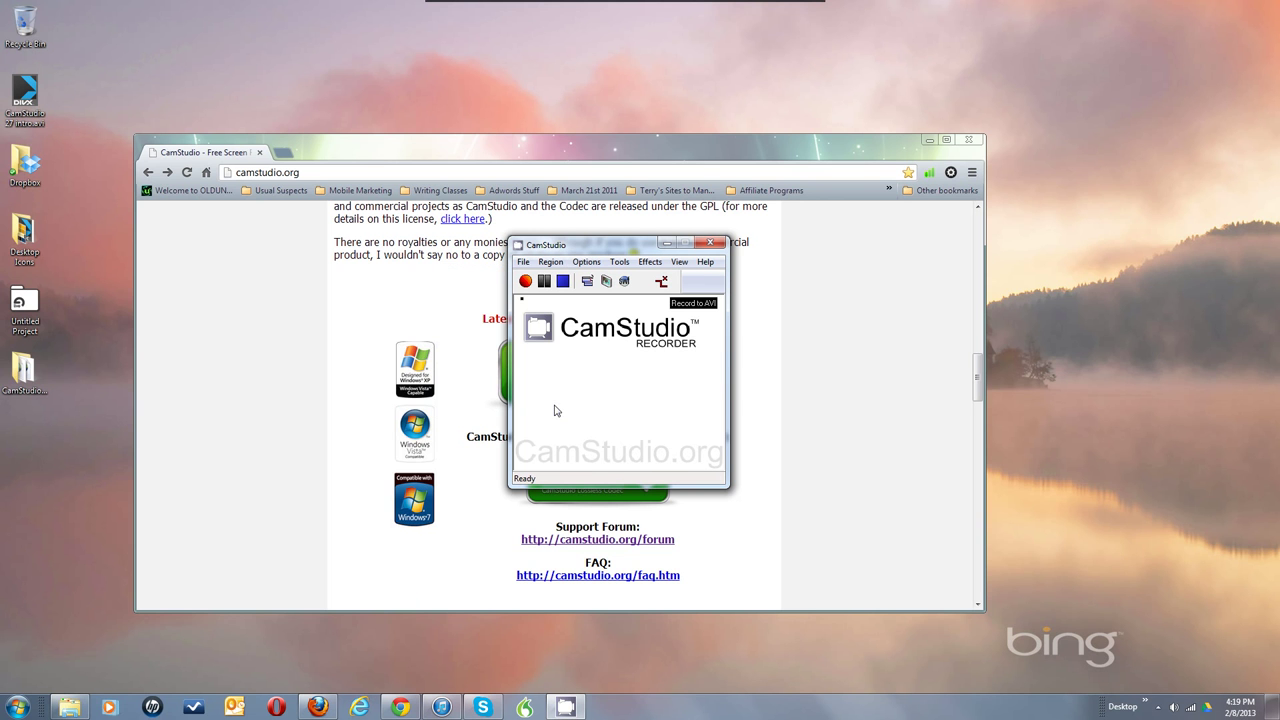
click(587, 263)
click(588, 265)
click(587, 263)
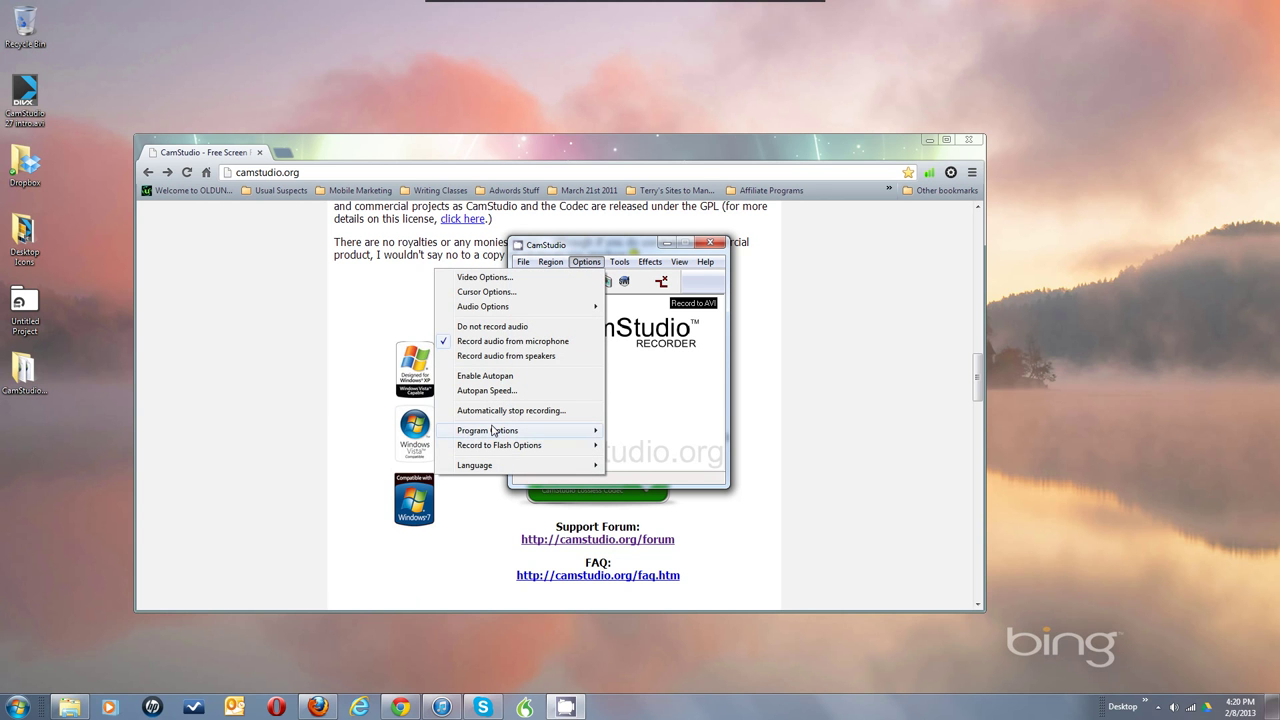
mouse_move(492, 430)
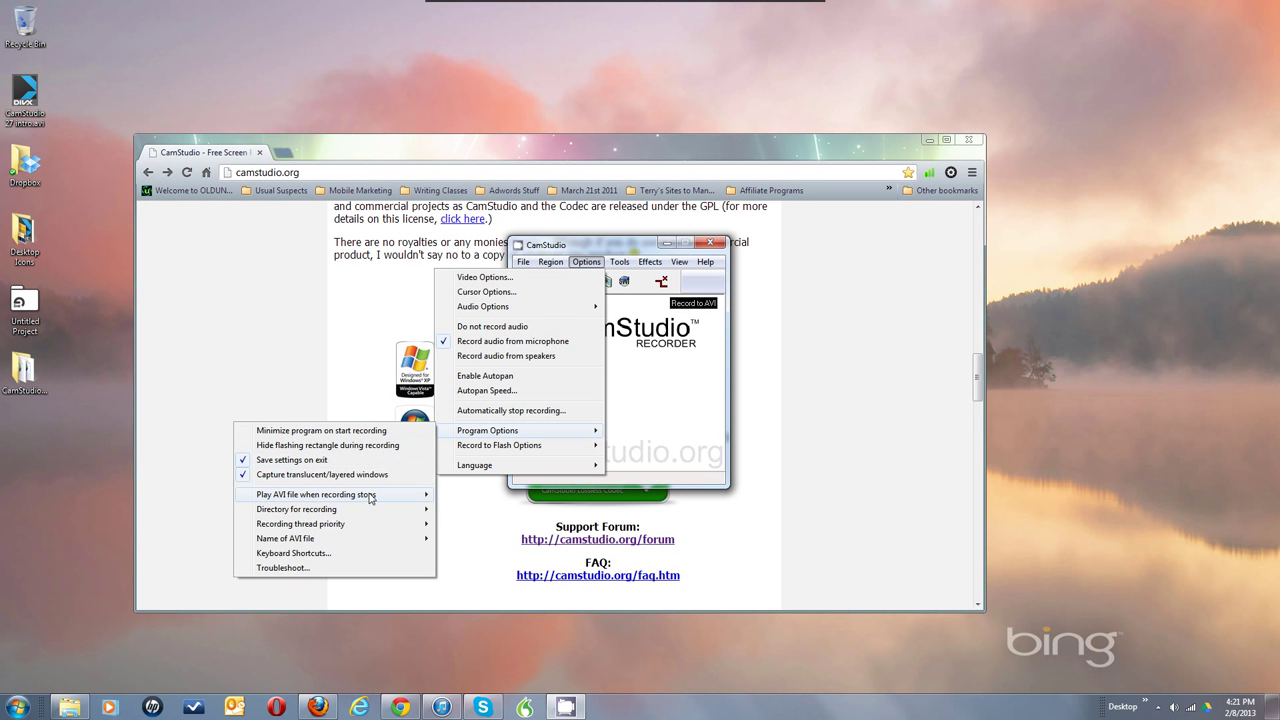
- Set 'Play AVI file when recording stops' to Use System Default Player
mouse_move(369, 503)
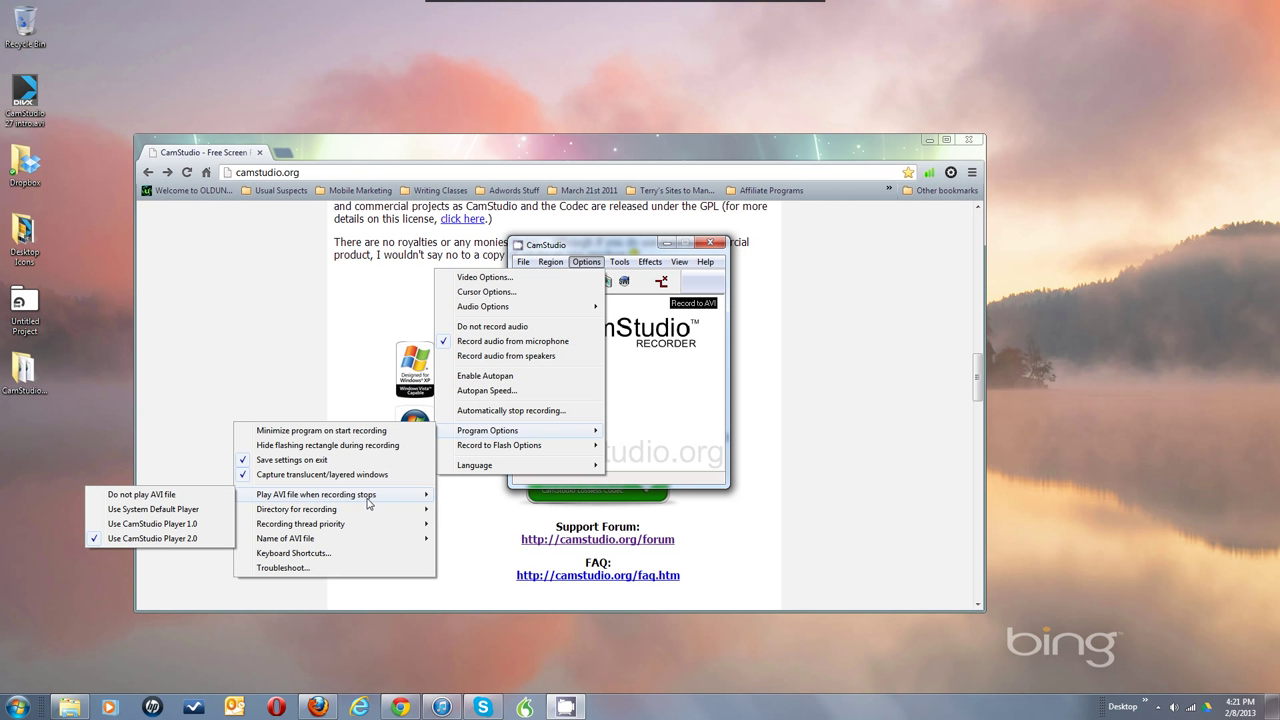
click(200, 510)
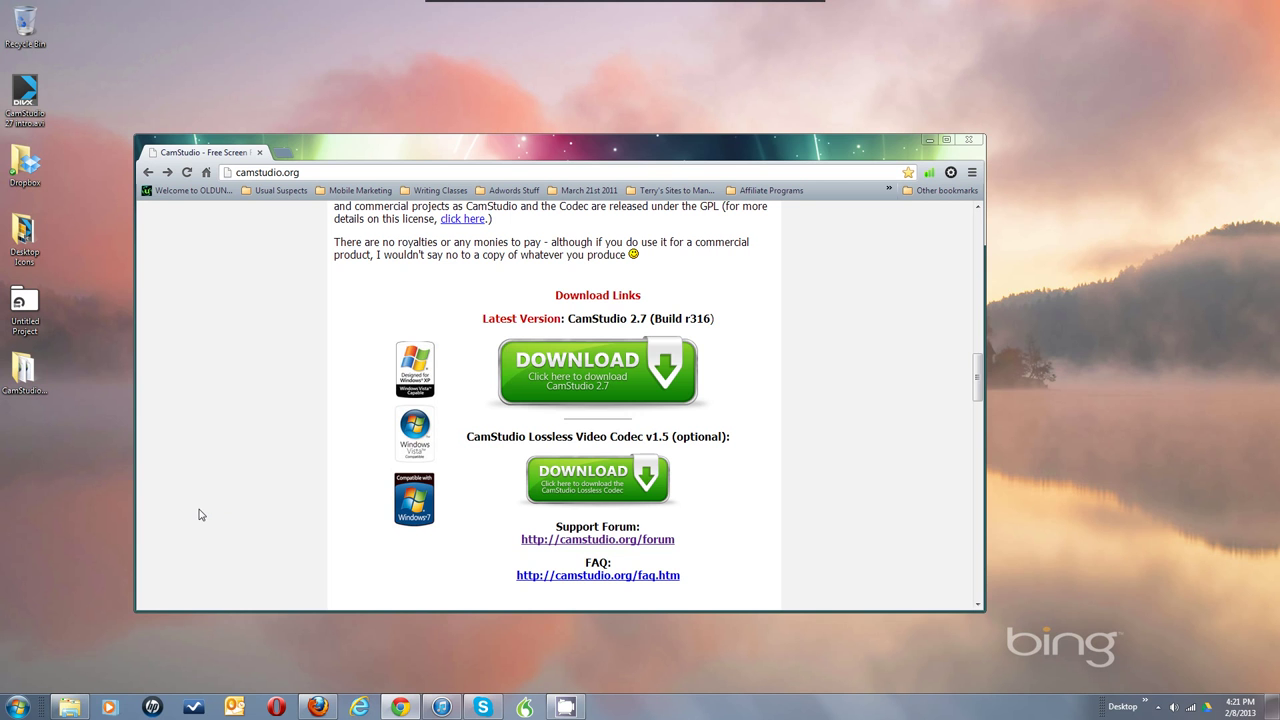
- Restore CamStudio and display the Program Options 'Directory for recording' choices
click(565, 707)
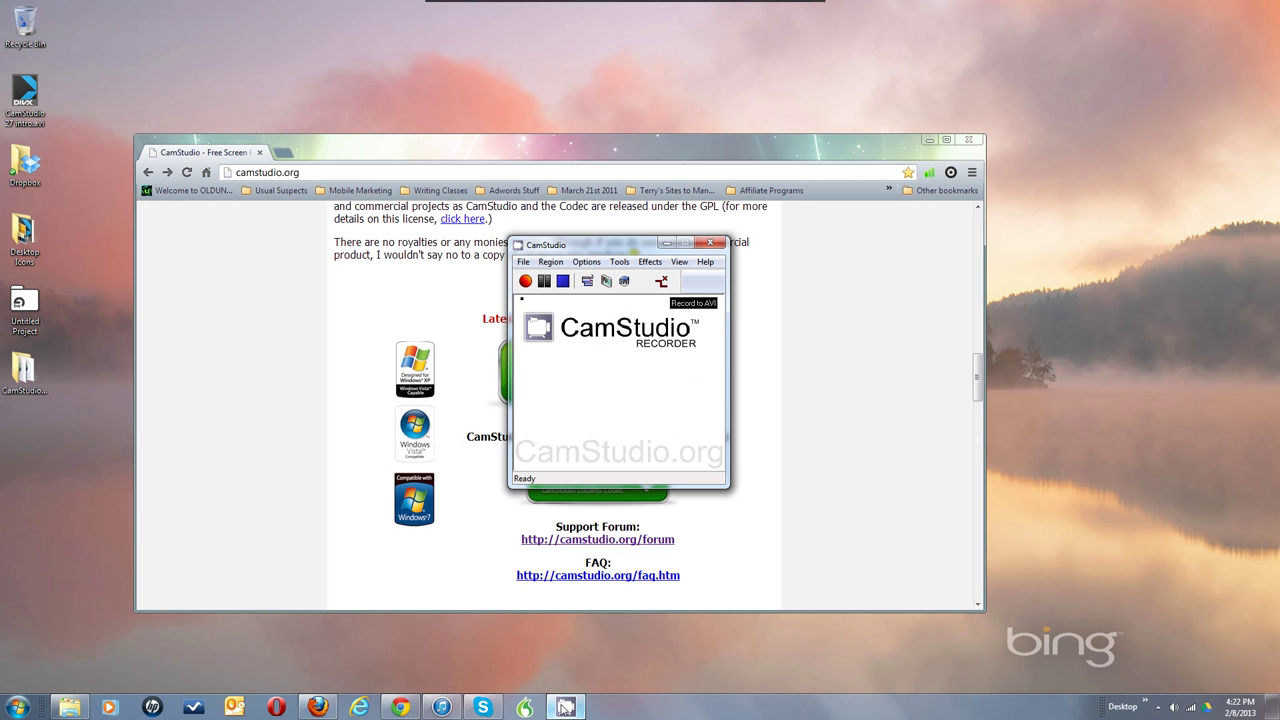
click(578, 266)
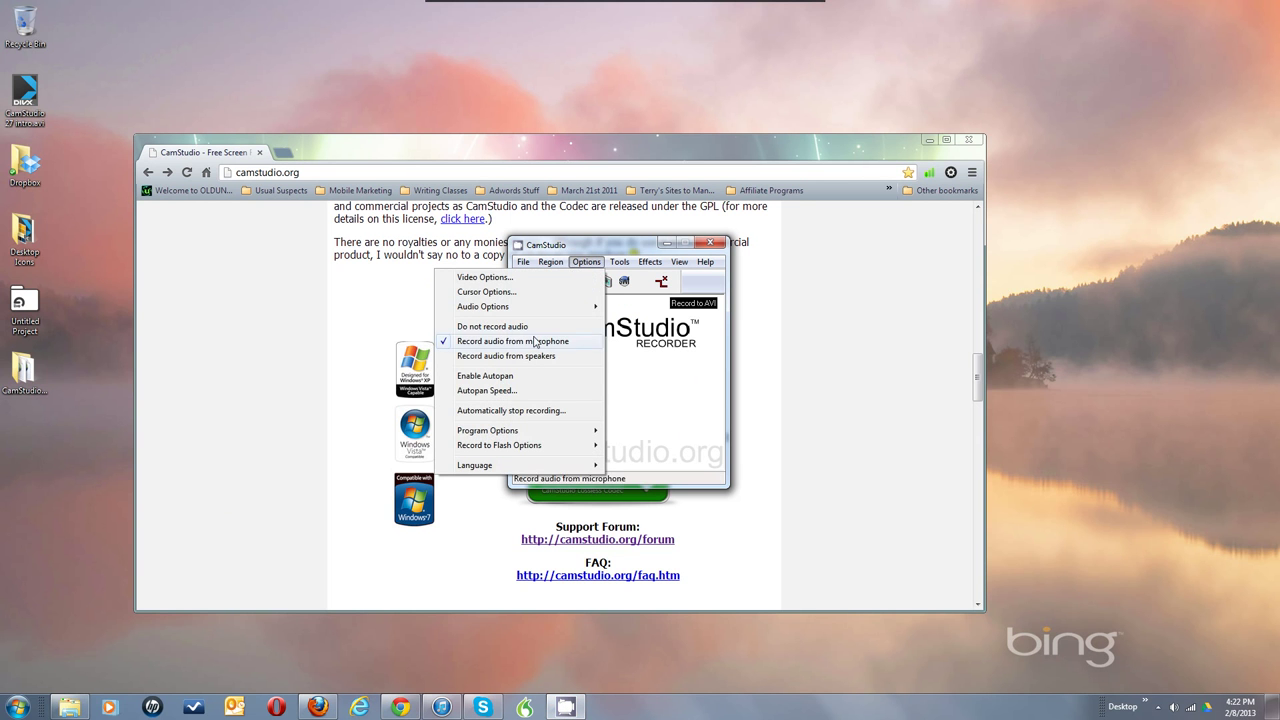
mouse_move(497, 437)
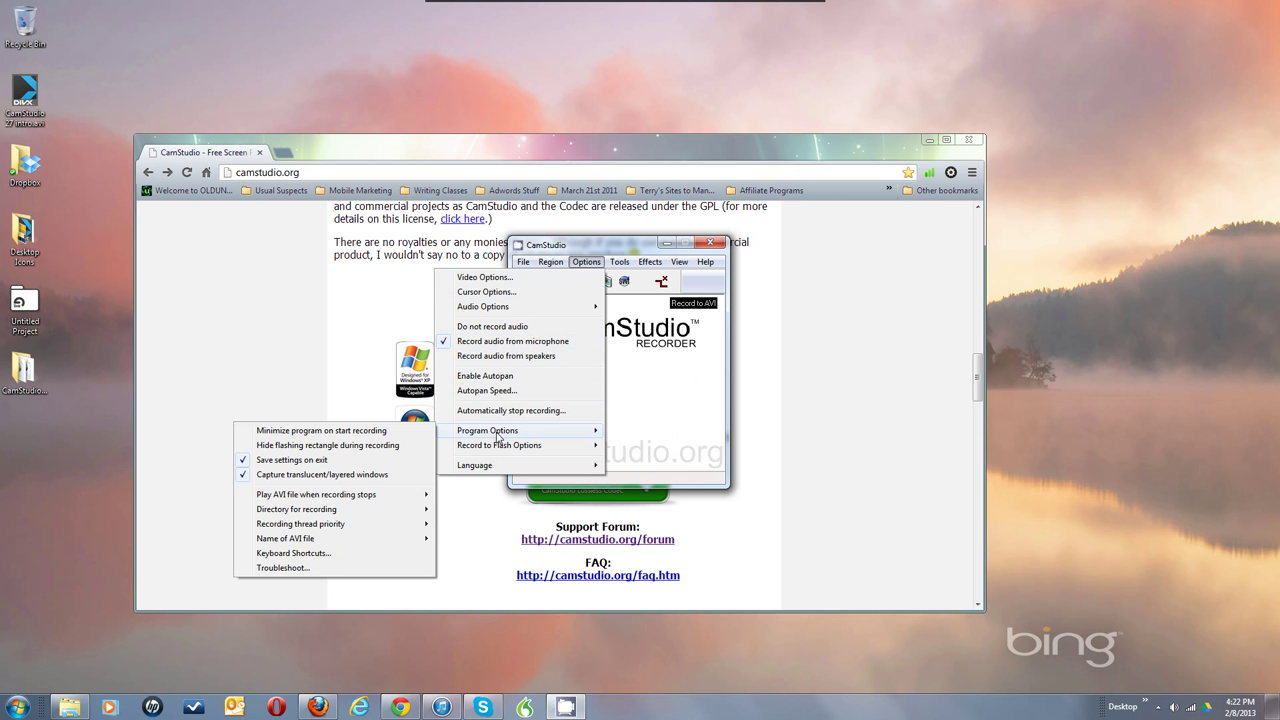
click(335, 510)
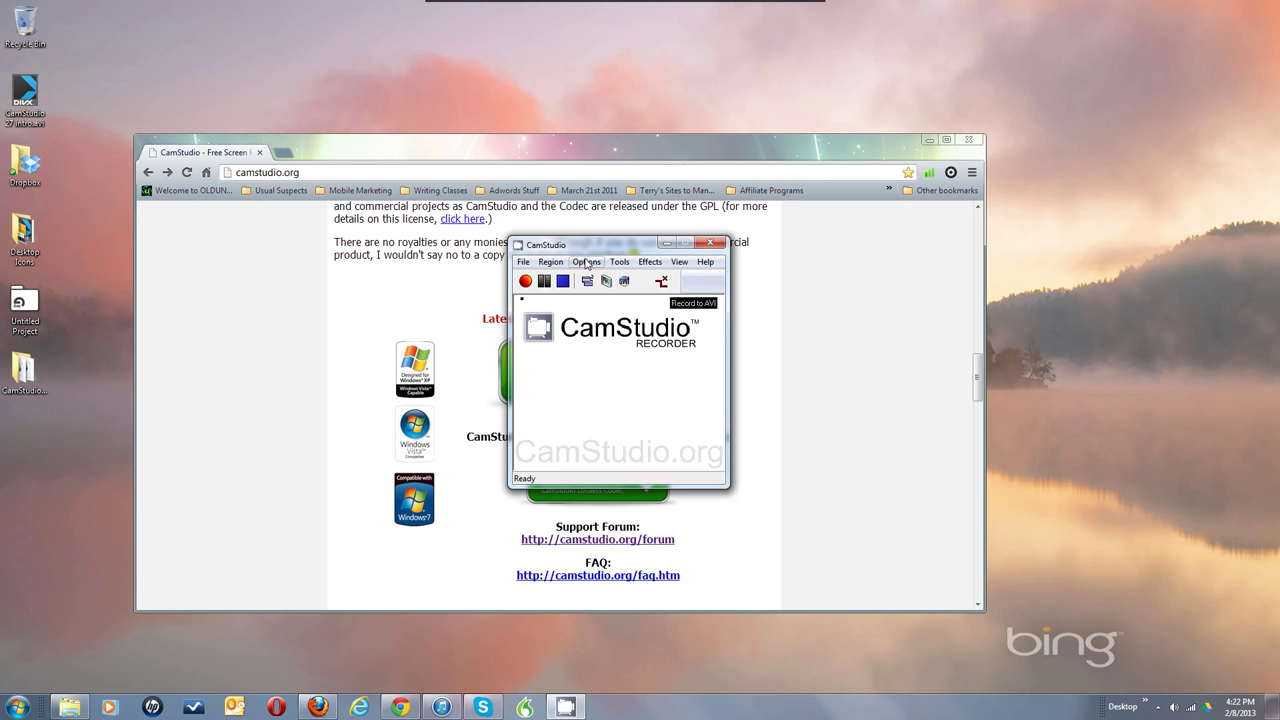
click(586, 263)
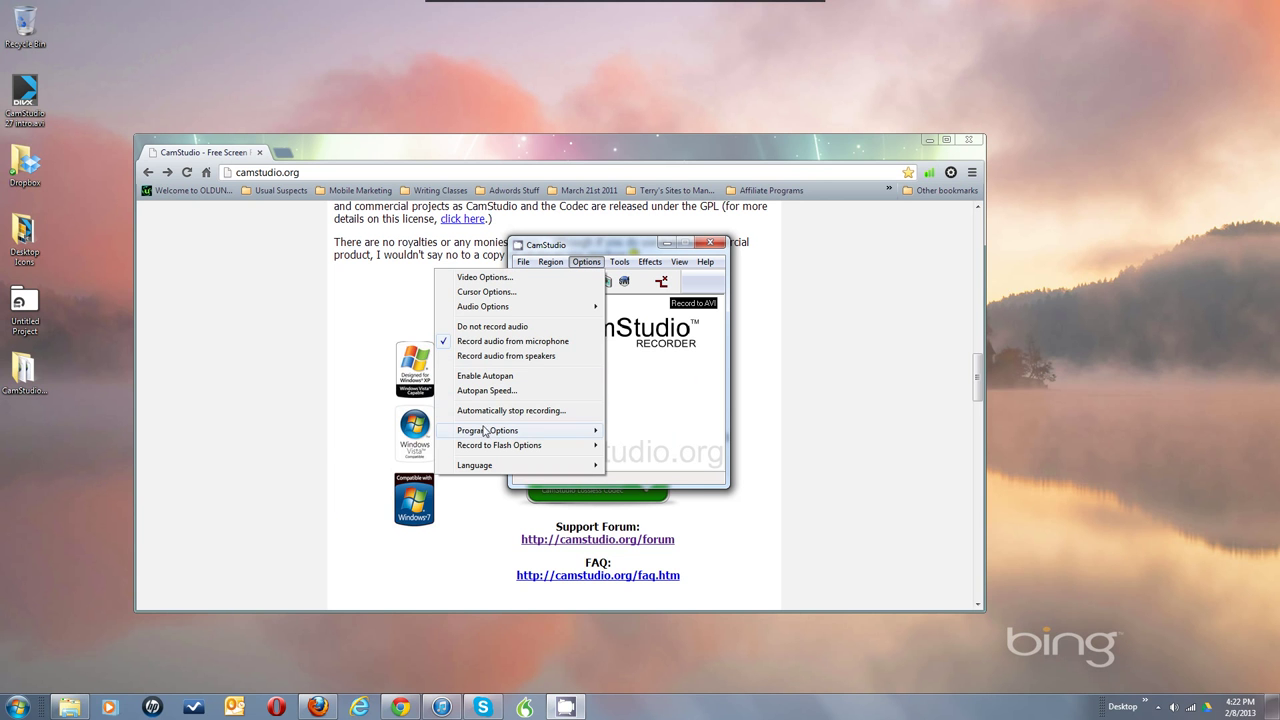
mouse_move(483, 433)
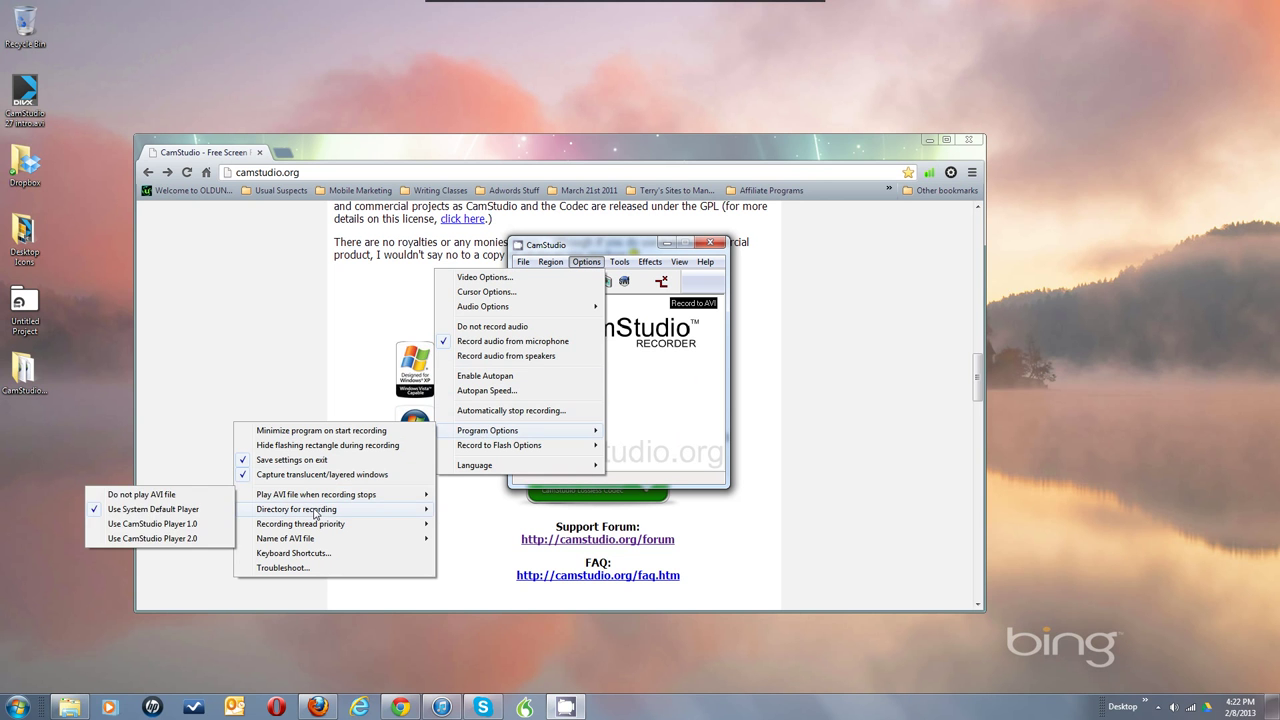
mouse_move(316, 517)
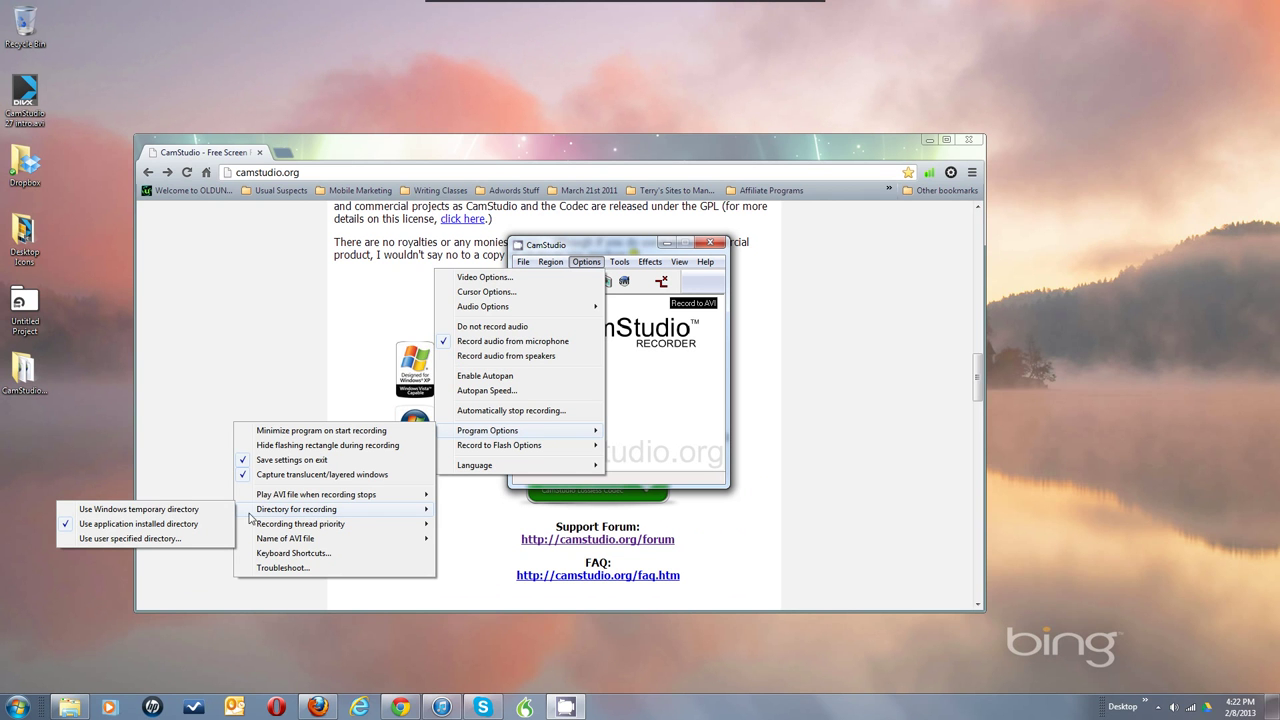
- Choose a user-specified recording directory and browse into C:\Users to the user's home folder
click(200, 540)
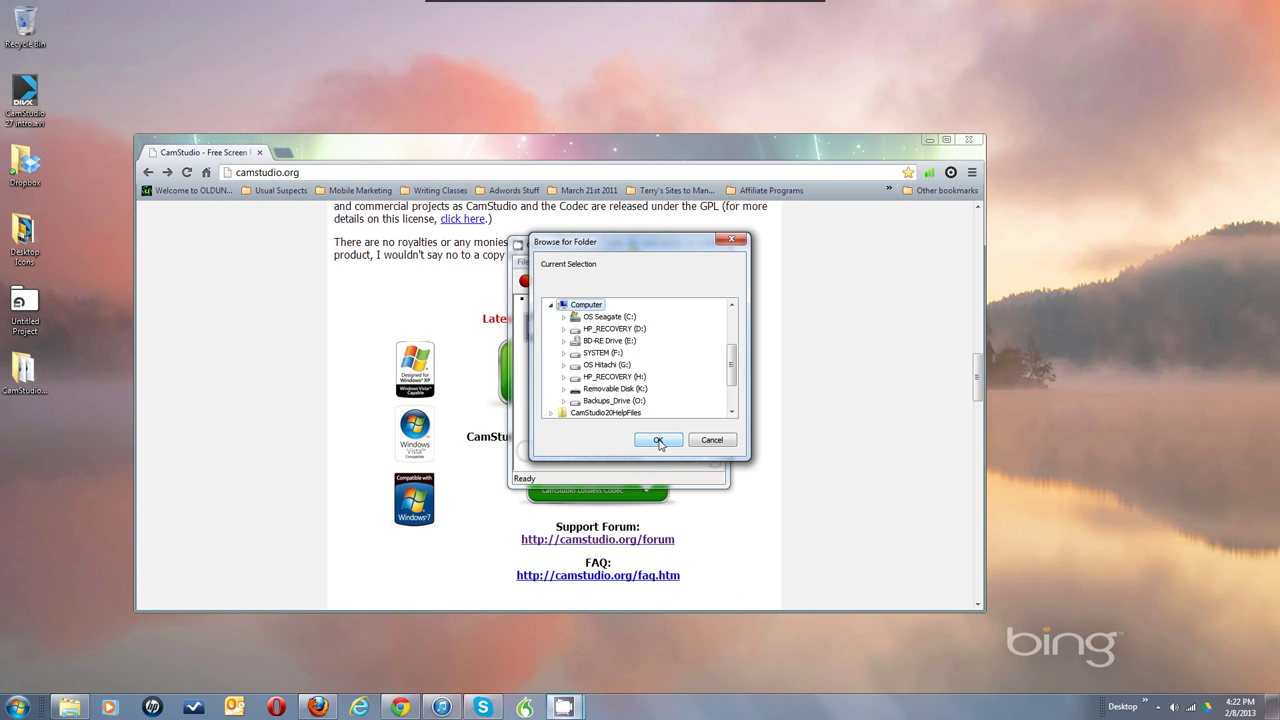
click(565, 318)
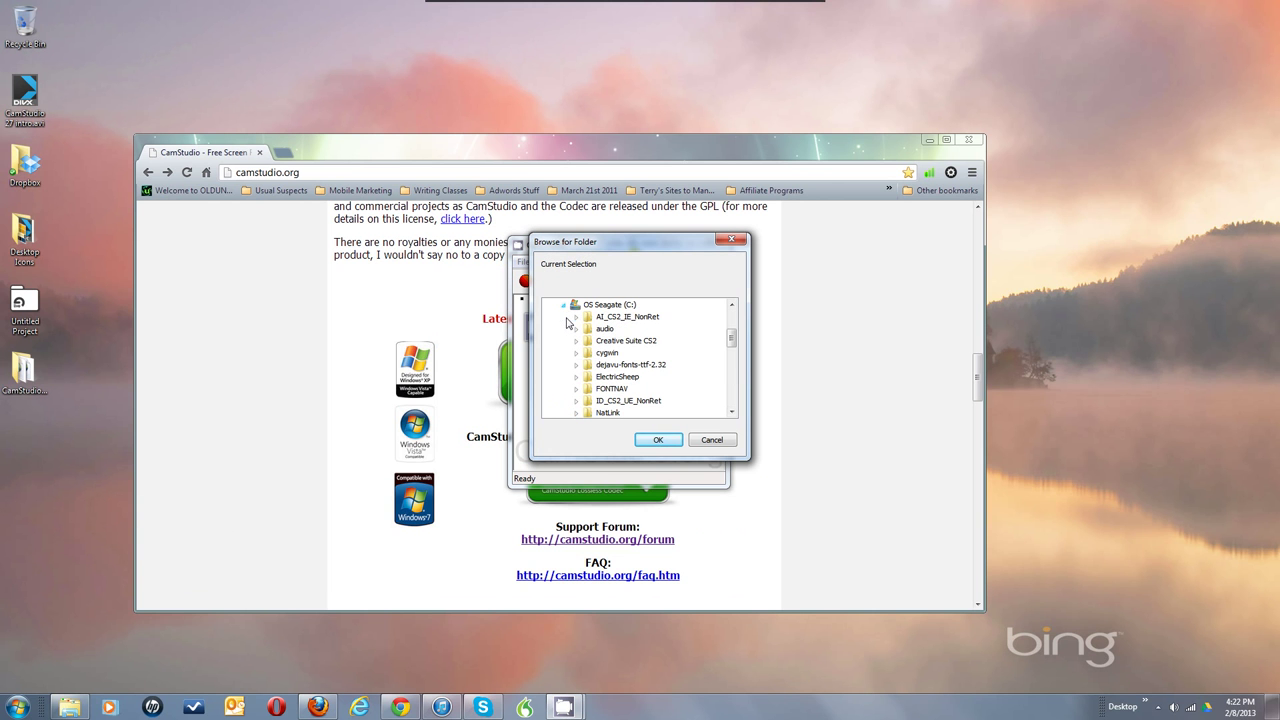
click(733, 393)
click(733, 393)
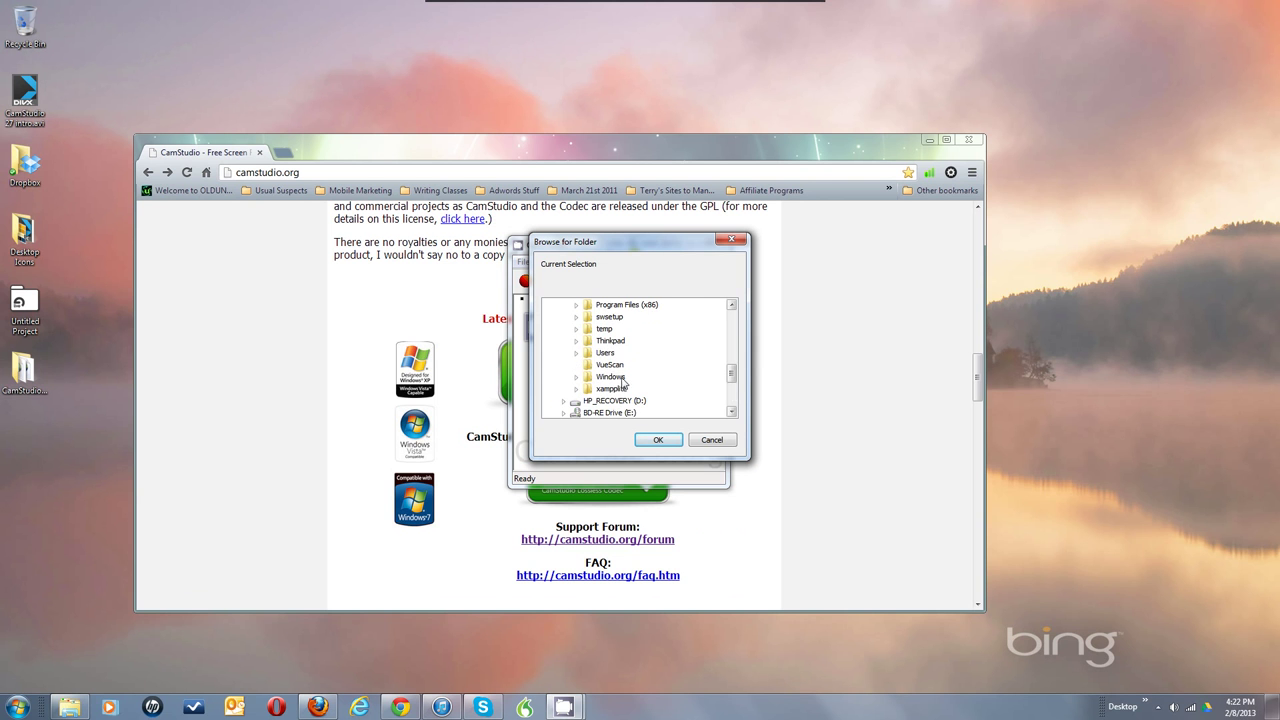
double_click(603, 353)
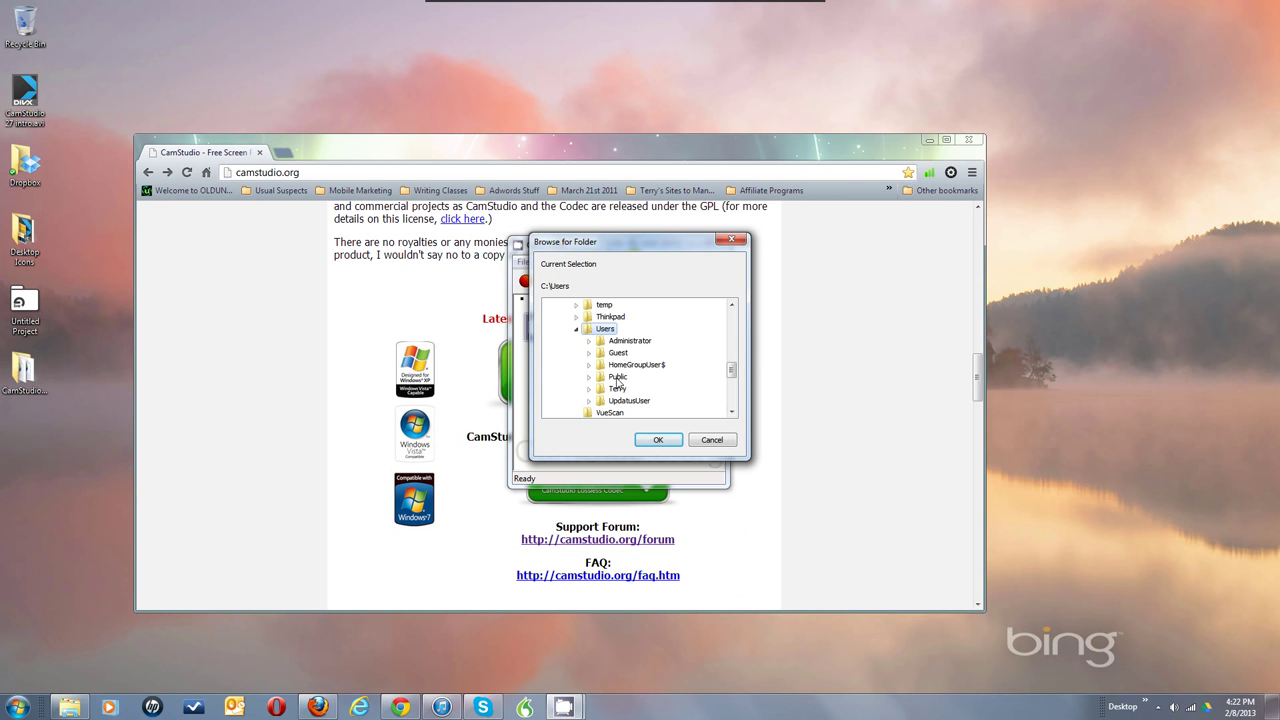
double_click(618, 390)
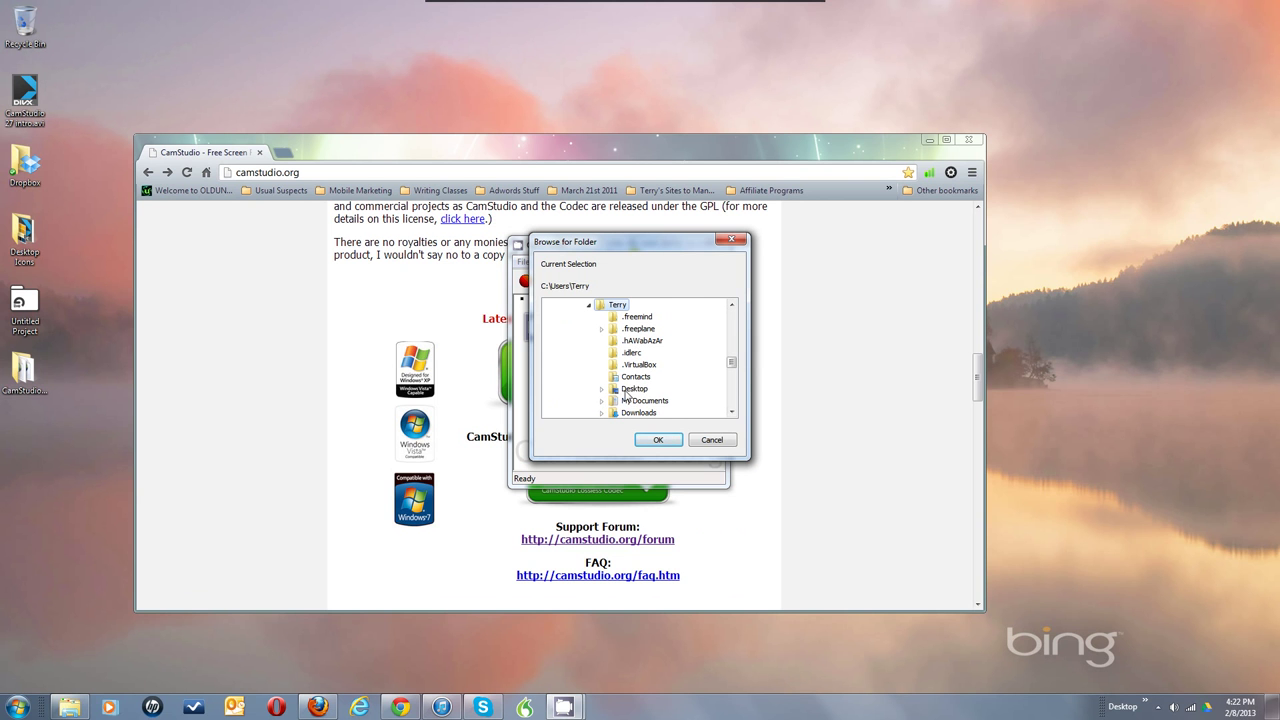
- Select My Videos\Camstudio Temp Files as the recording folder and confirm with OK
click(735, 401)
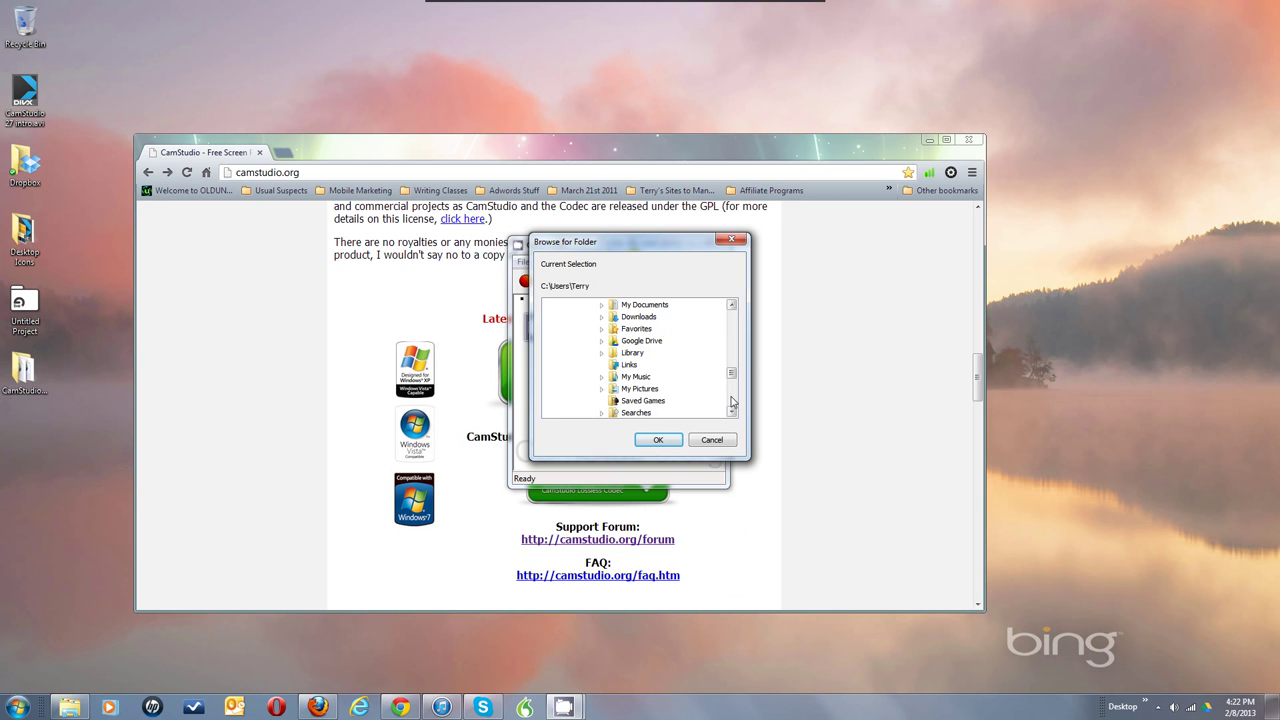
click(735, 392)
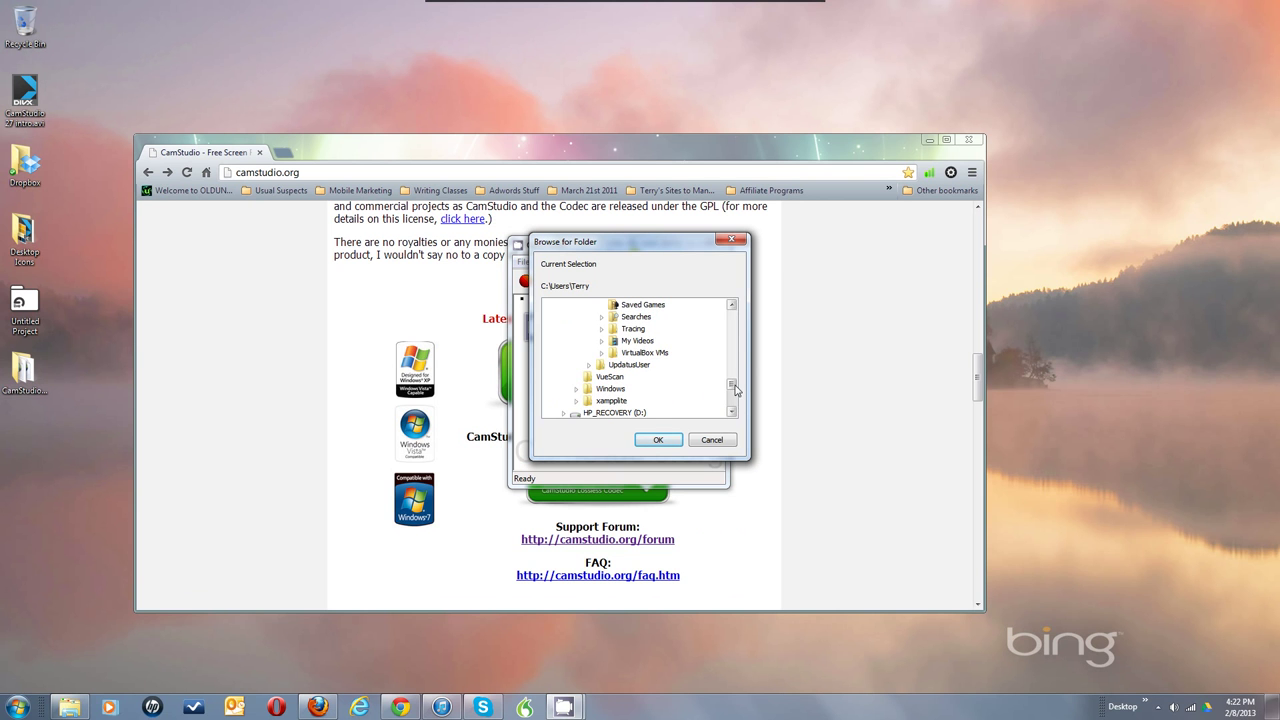
double_click(645, 341)
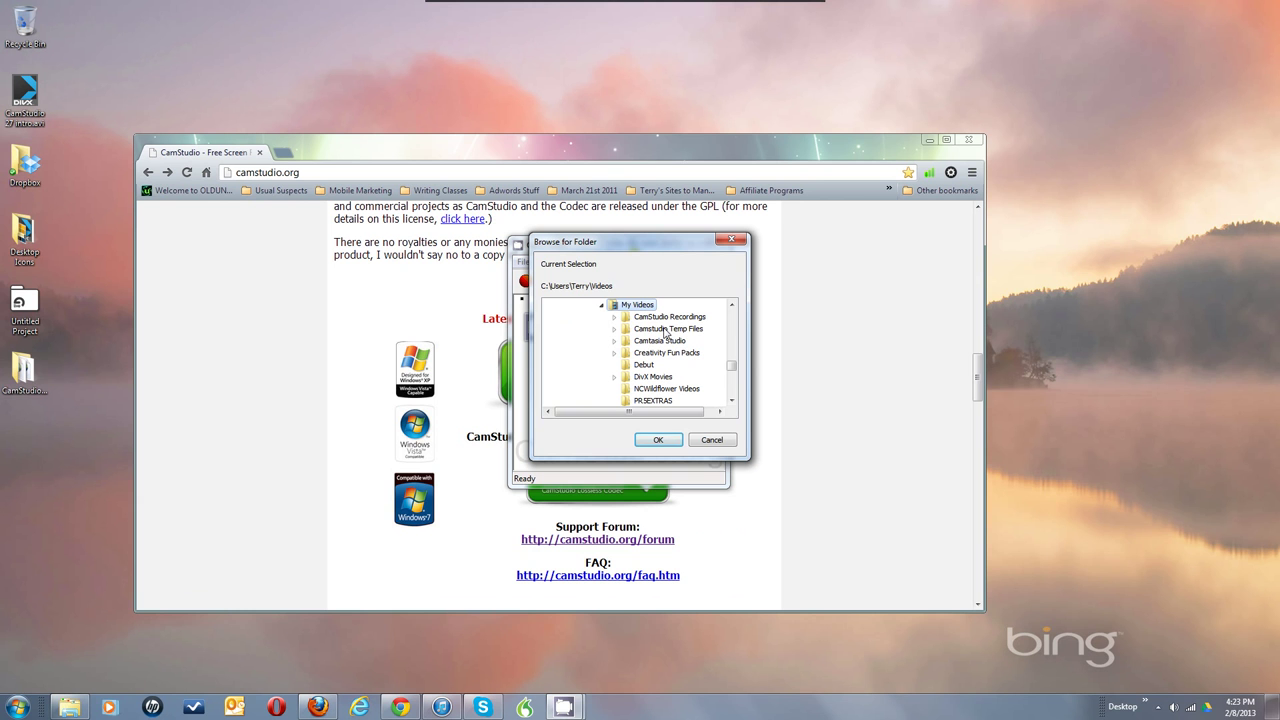
click(664, 330)
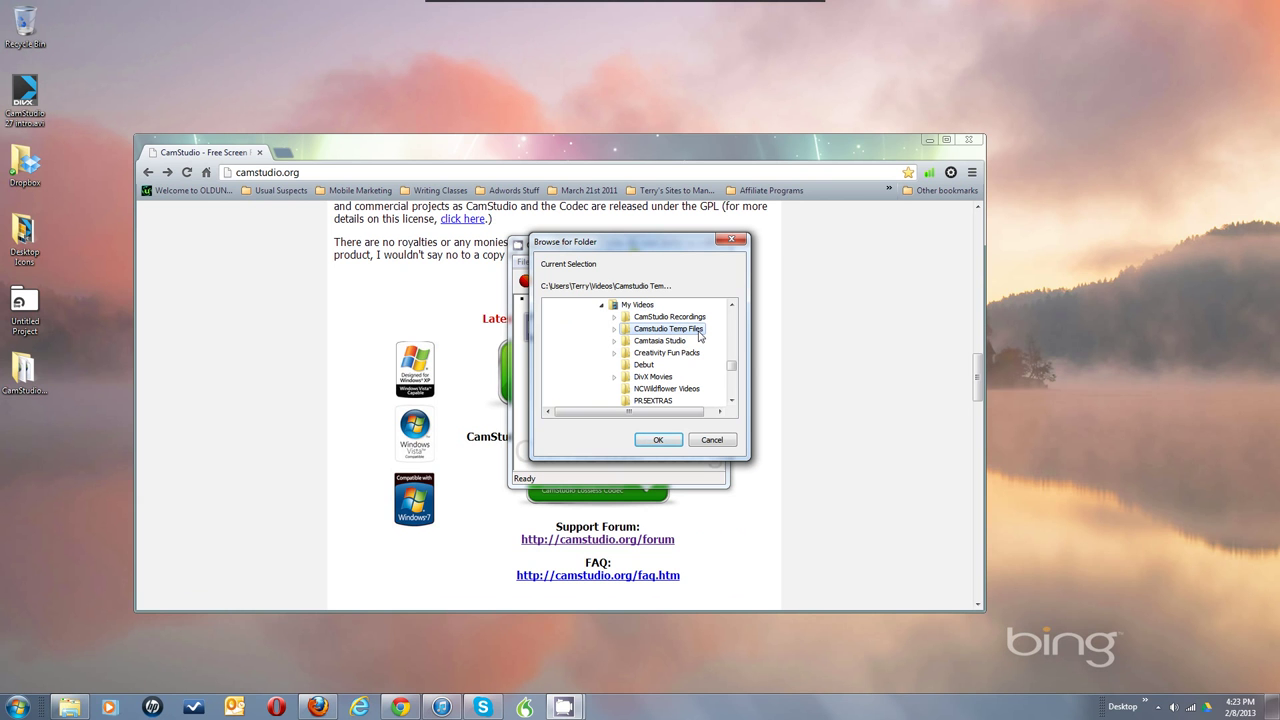
double_click(693, 332)
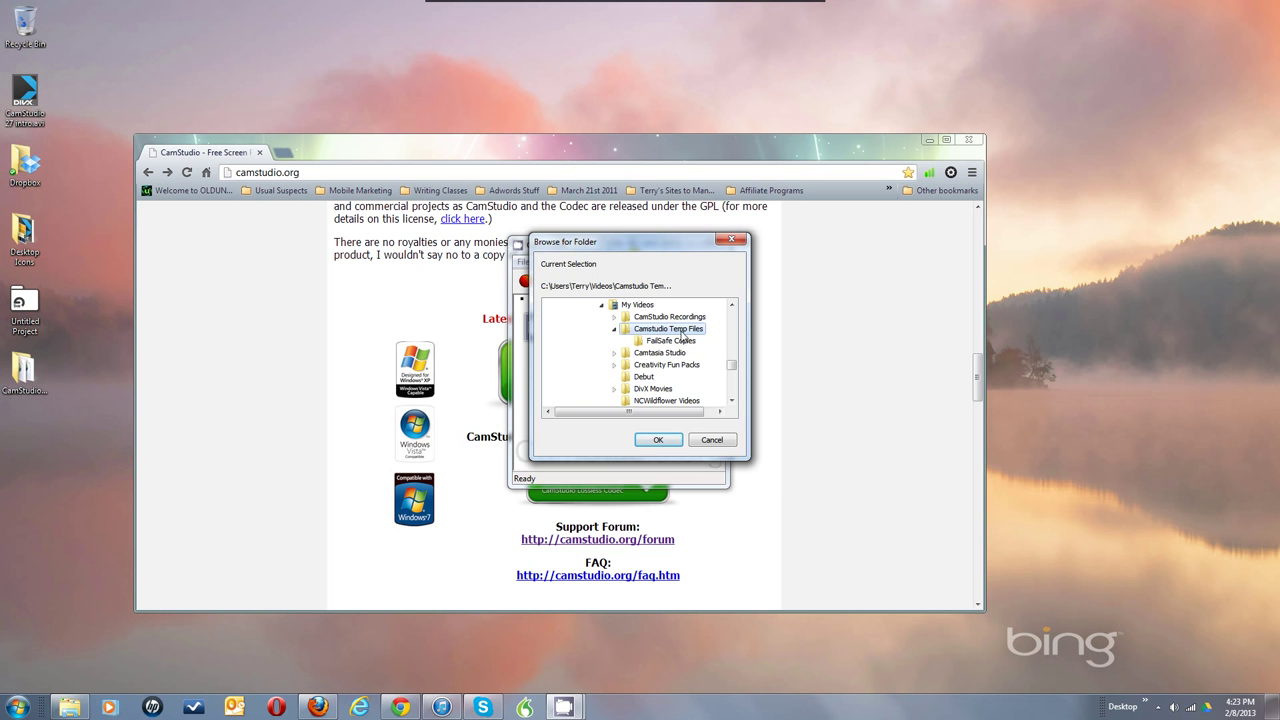
click(659, 440)
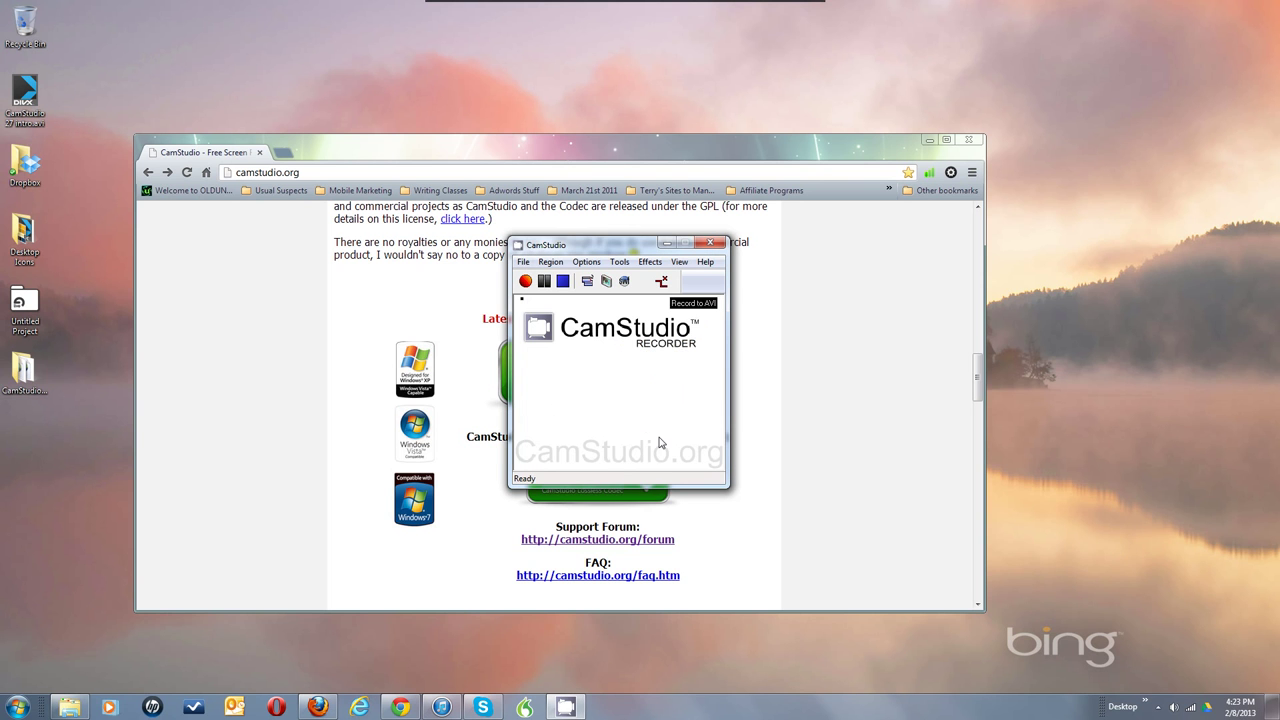
- Browse Options > Program Options past thread priority and recording directory to the Name of AVI file choices
click(586, 262)
mouse_move(505, 434)
mouse_move(354, 514)
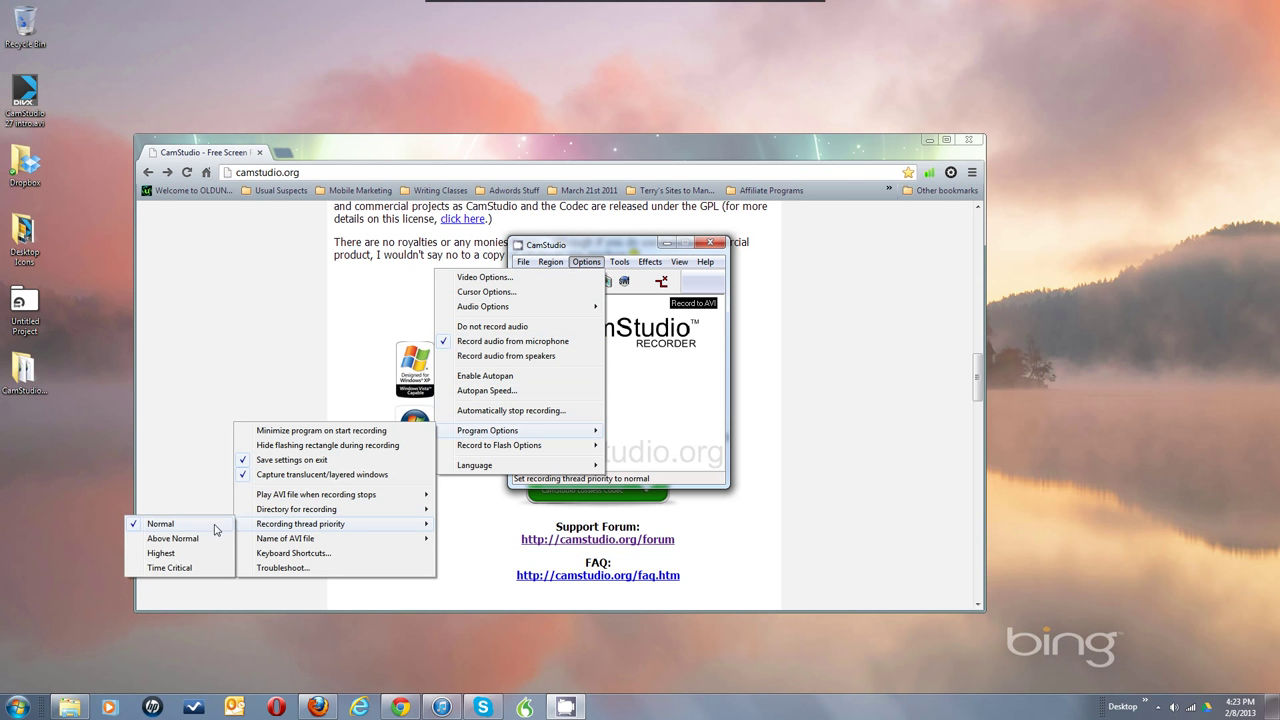
mouse_move(309, 540)
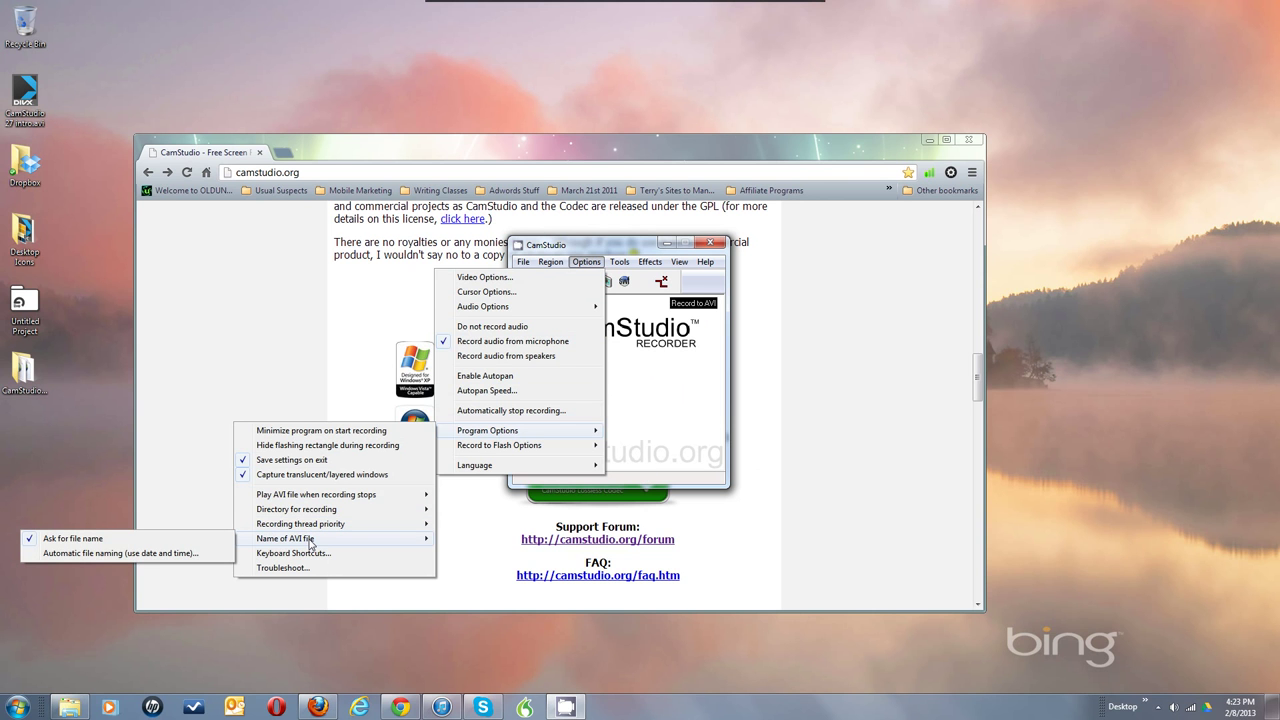
key(Escape)
key(Escape)
key(Escape)
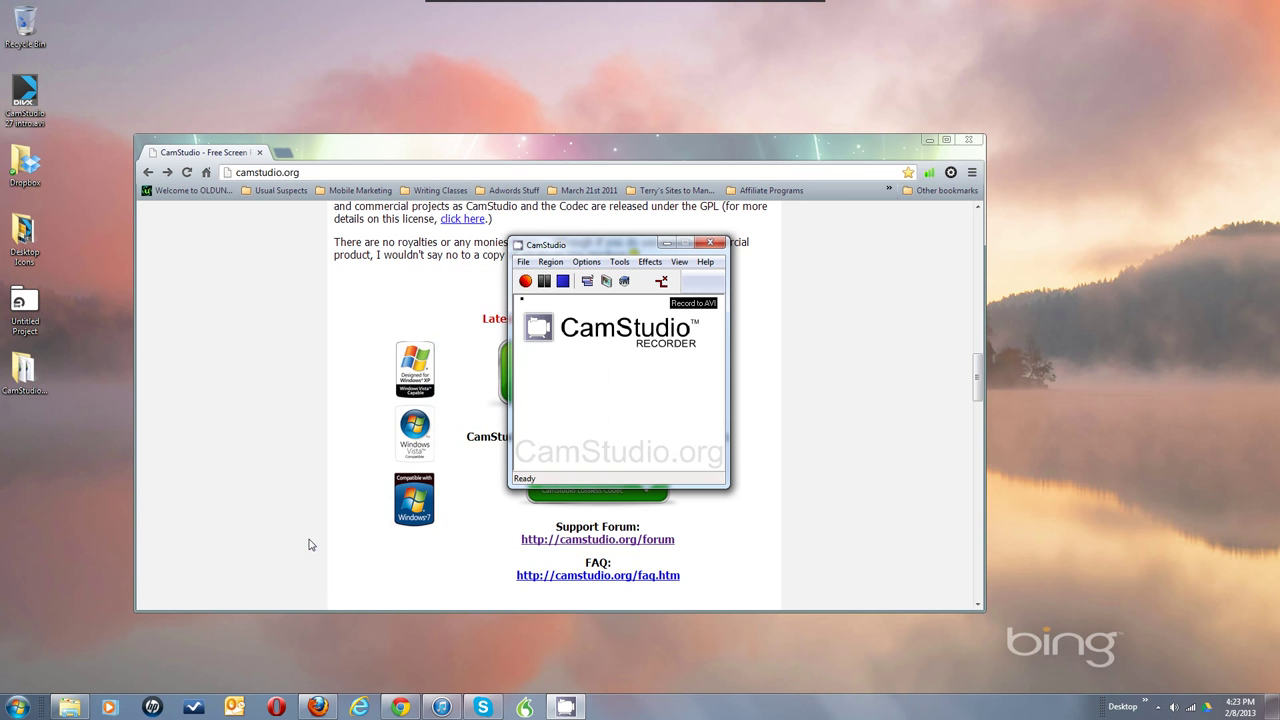
click(588, 262)
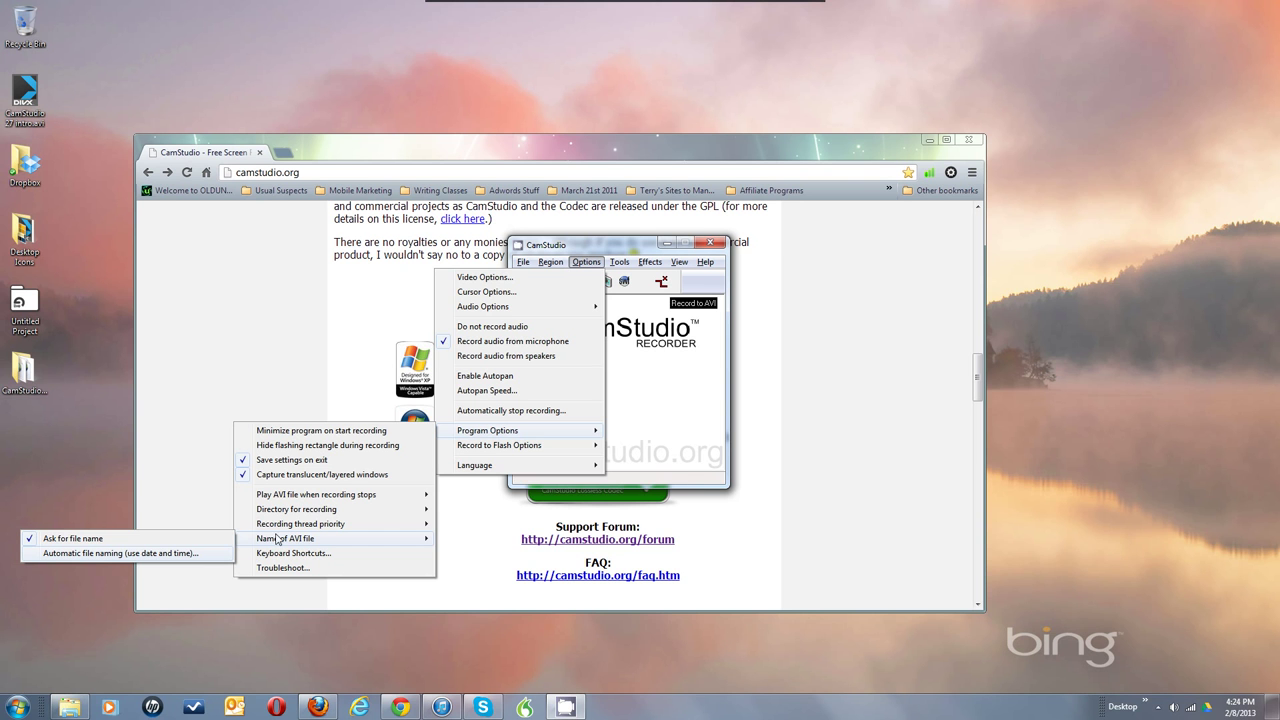
mouse_move(318, 513)
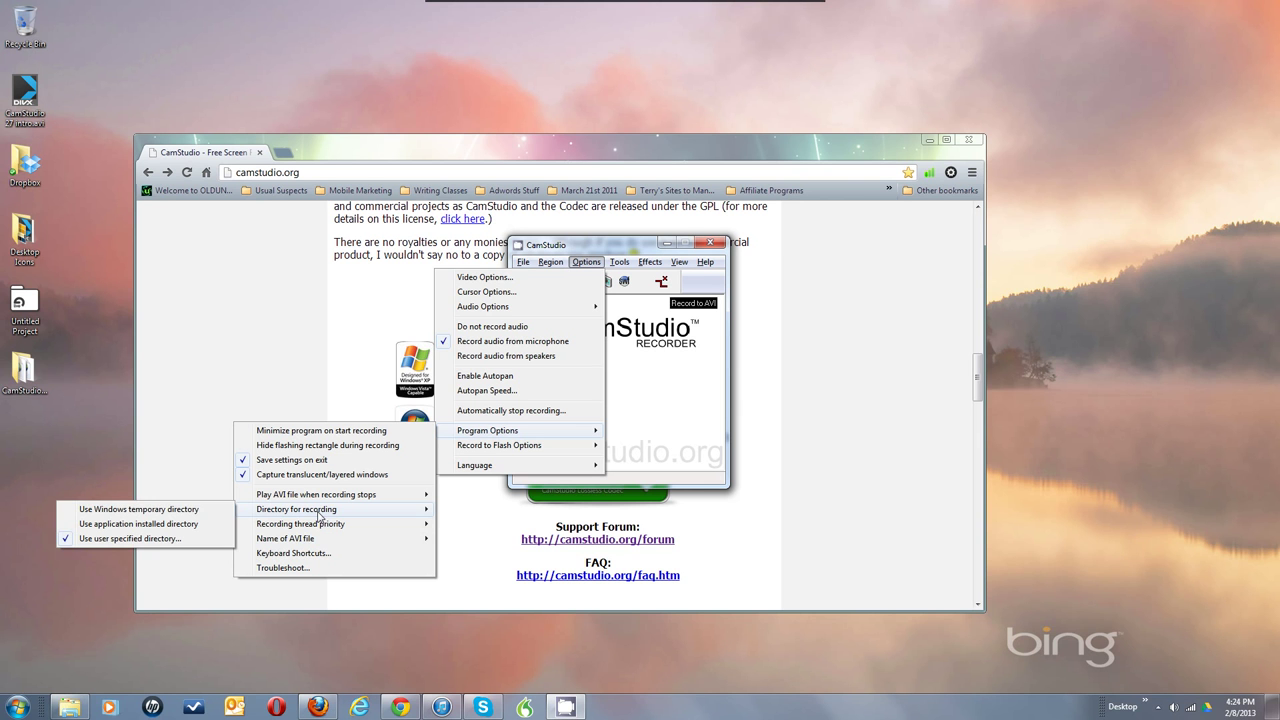
mouse_move(314, 540)
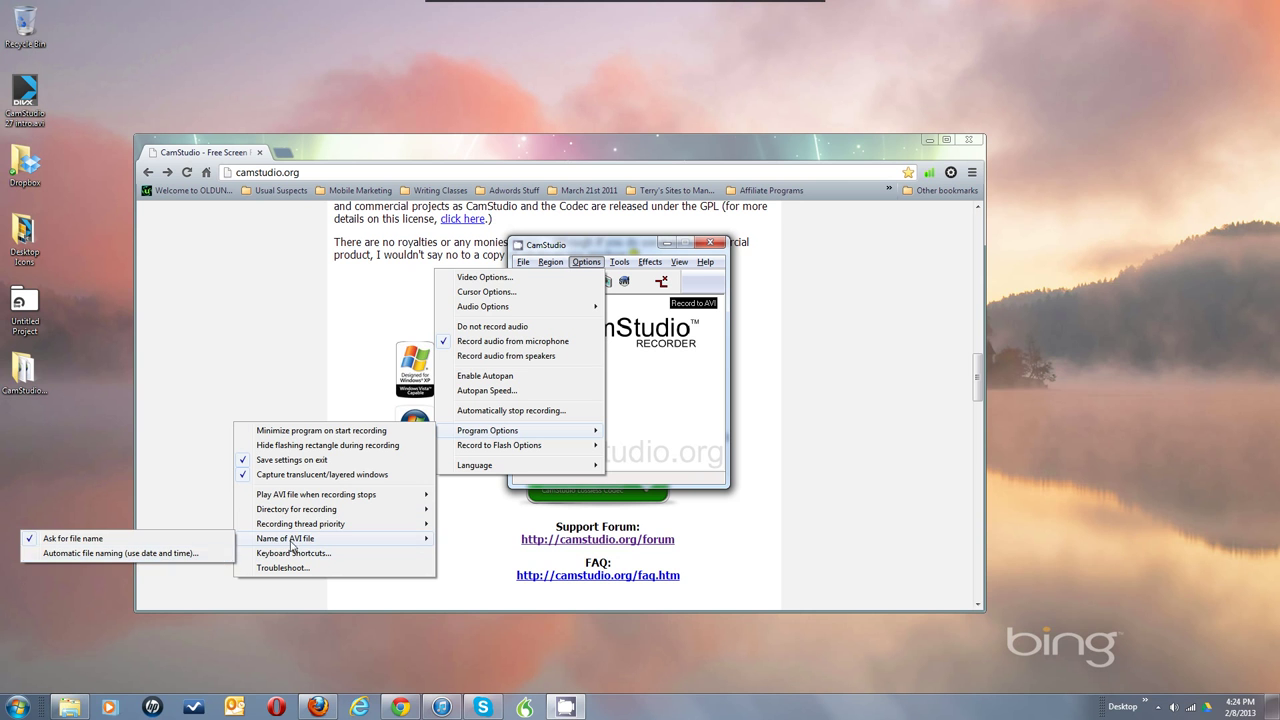
mouse_move(268, 543)
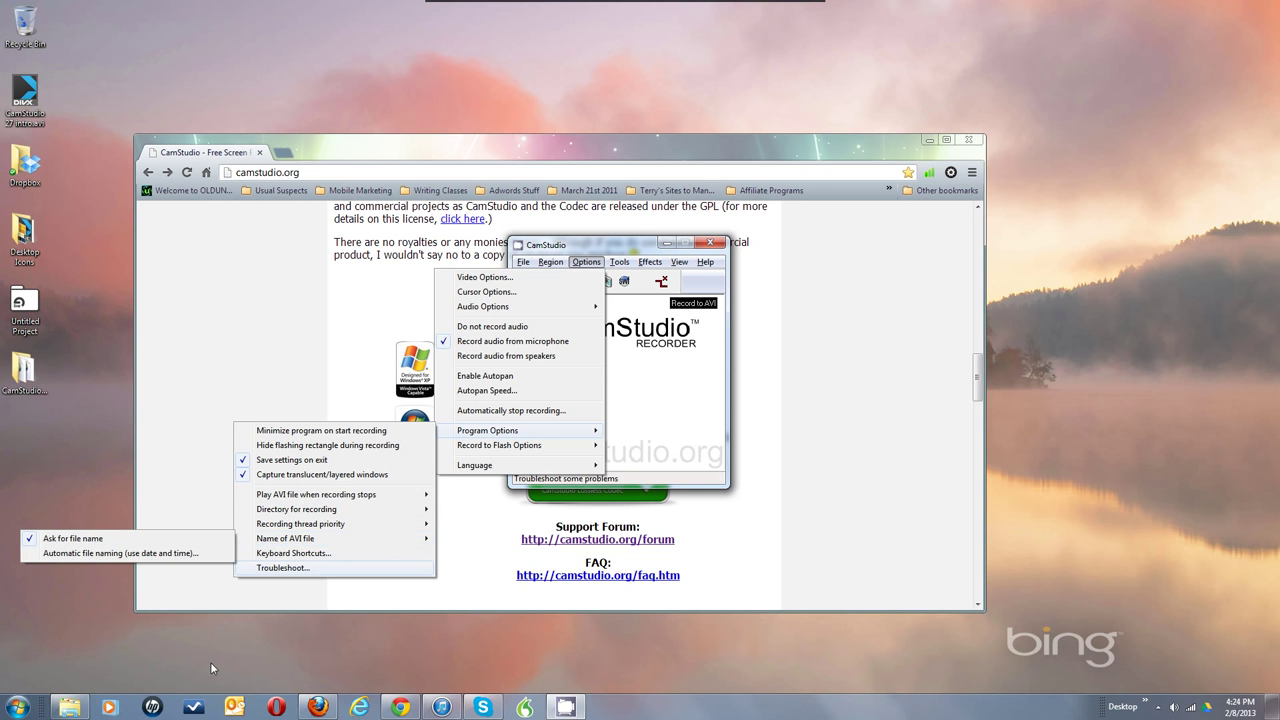
- Check C:\Program Files (x86)\CamStudio 2.7\Videos for recordings, finding it empty, then return to CamStudio
click(65, 710)
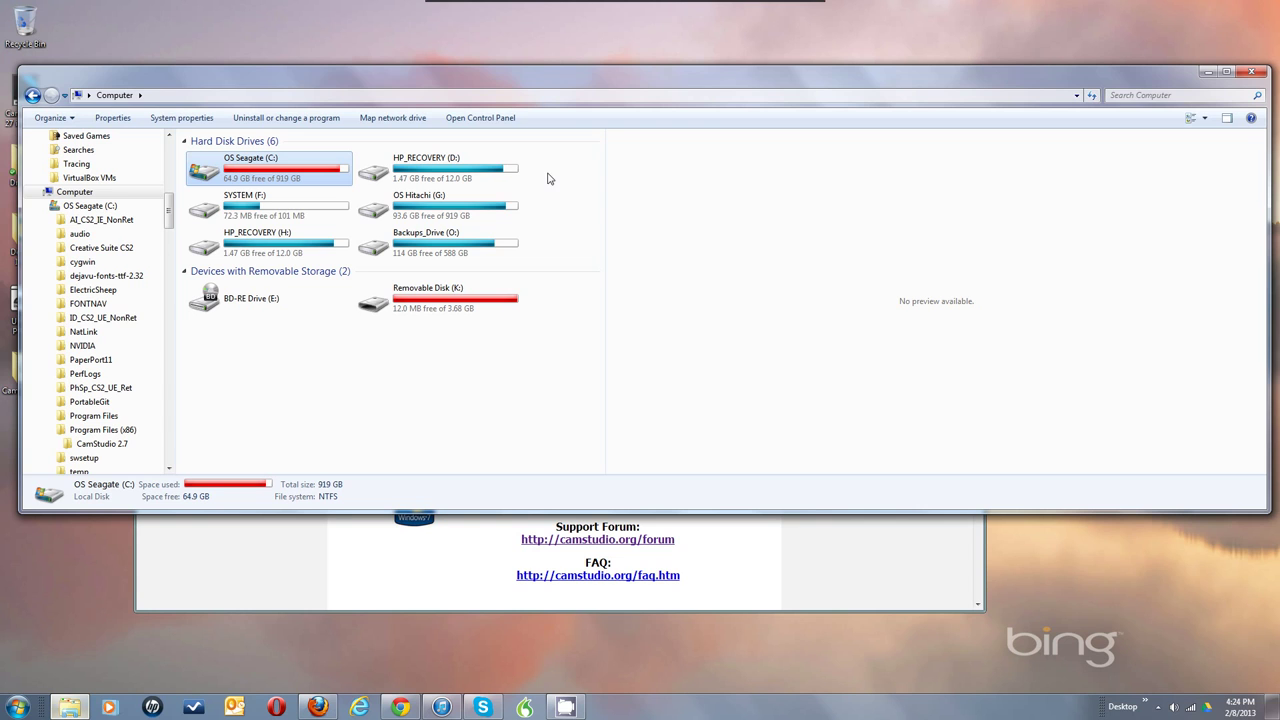
double_click(247, 181)
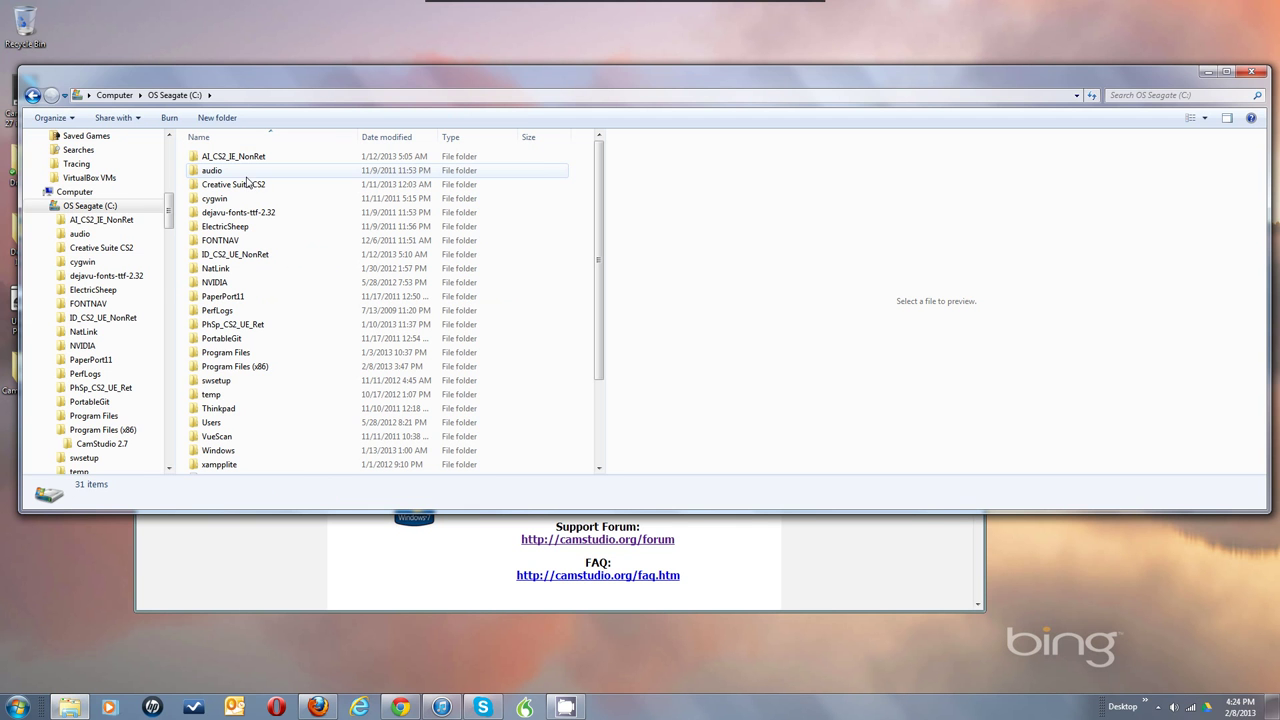
click(238, 369)
double_click(238, 369)
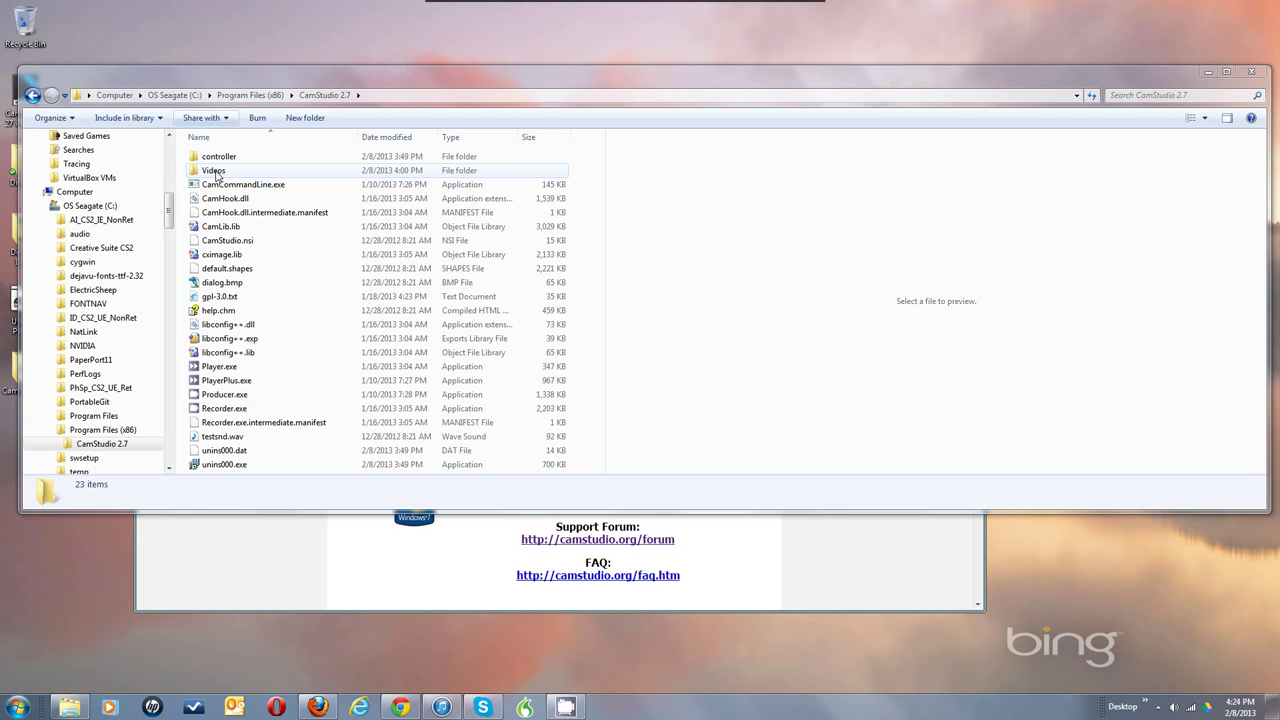
double_click(430, 345)
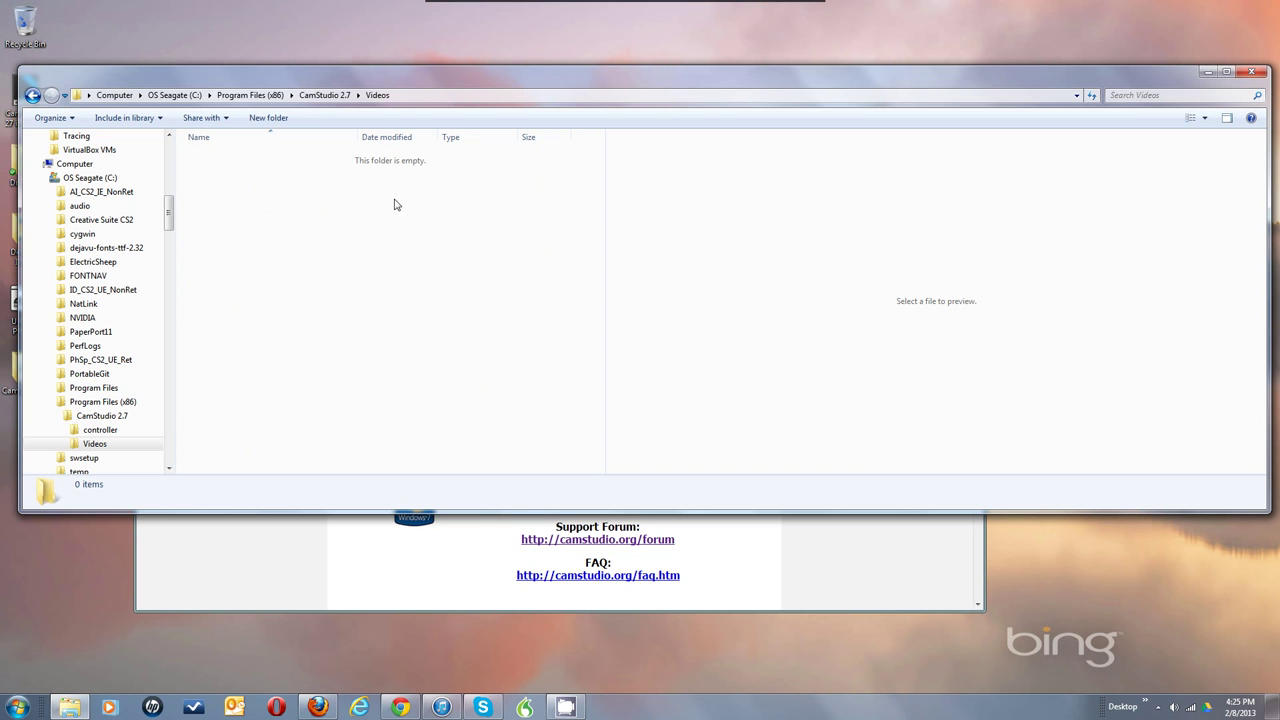
click(566, 707)
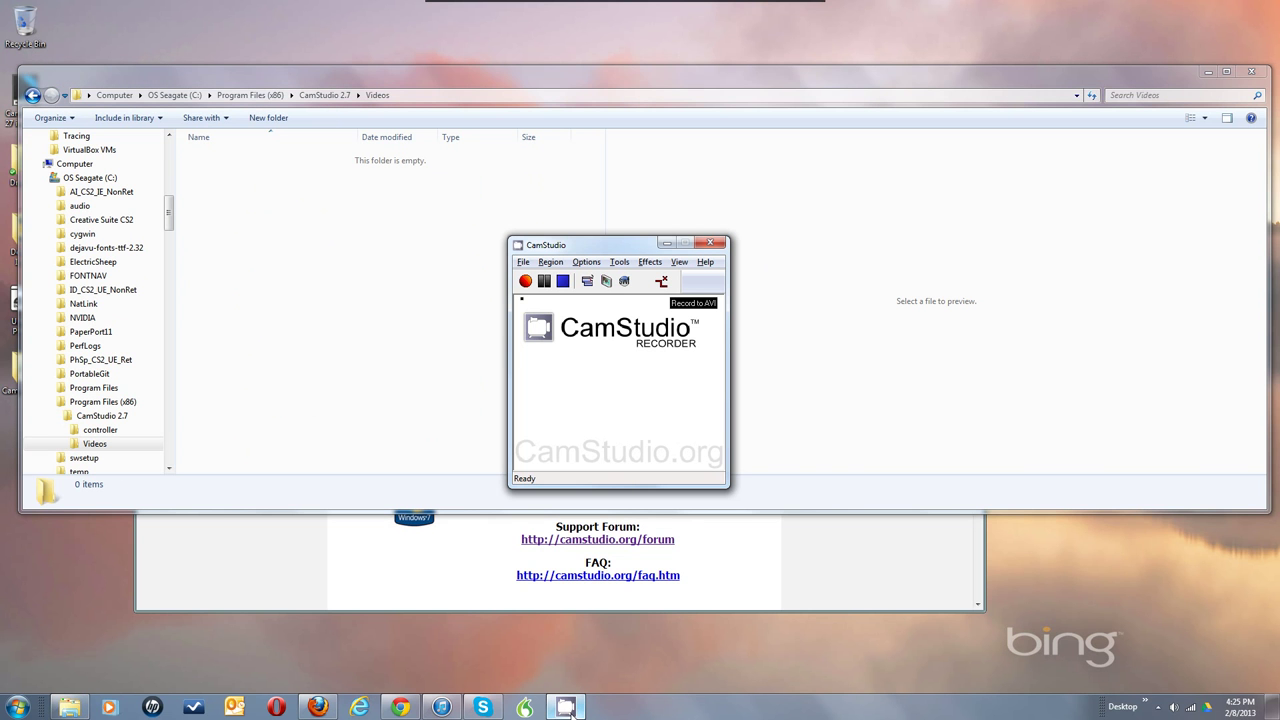
click(588, 263)
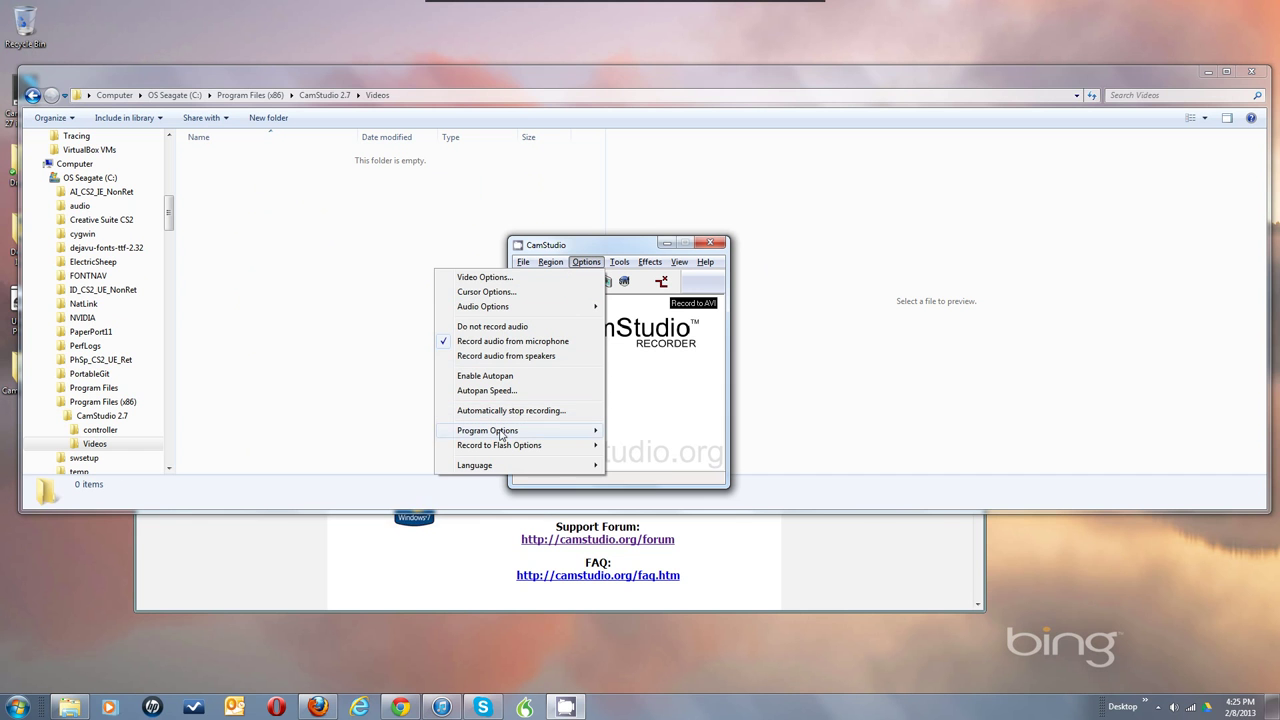
mouse_move(501, 435)
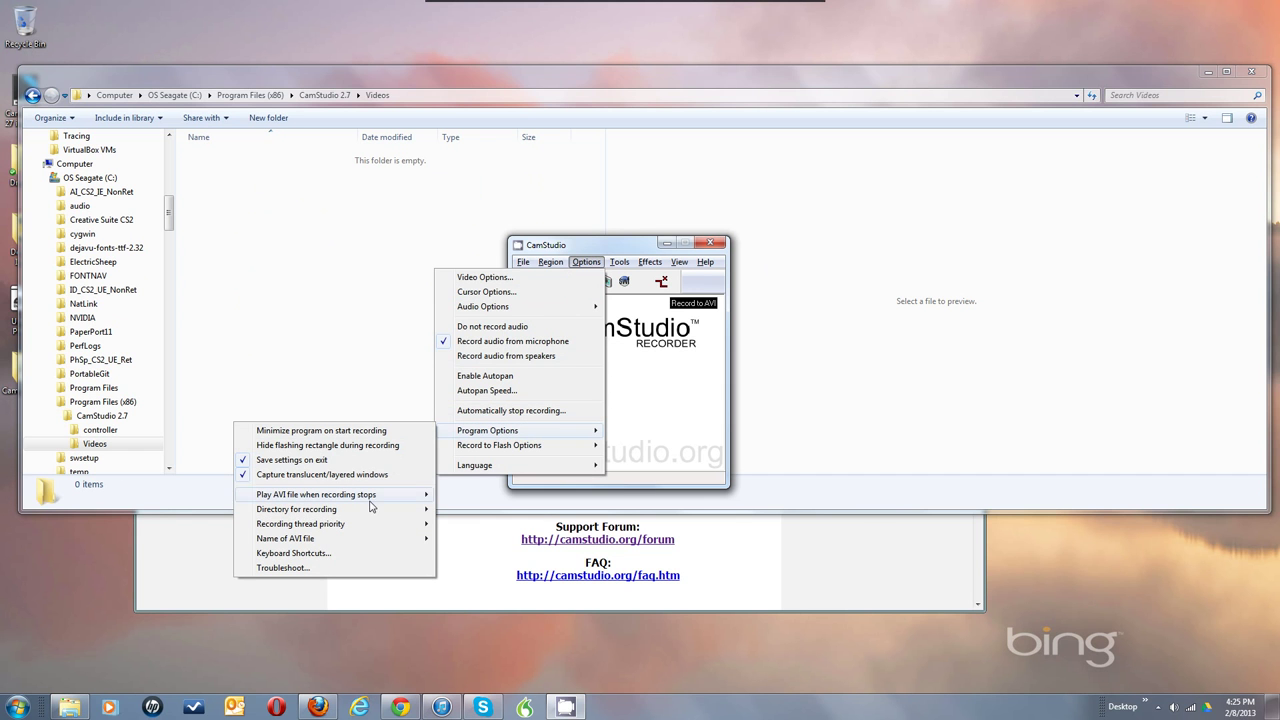
mouse_move(337, 510)
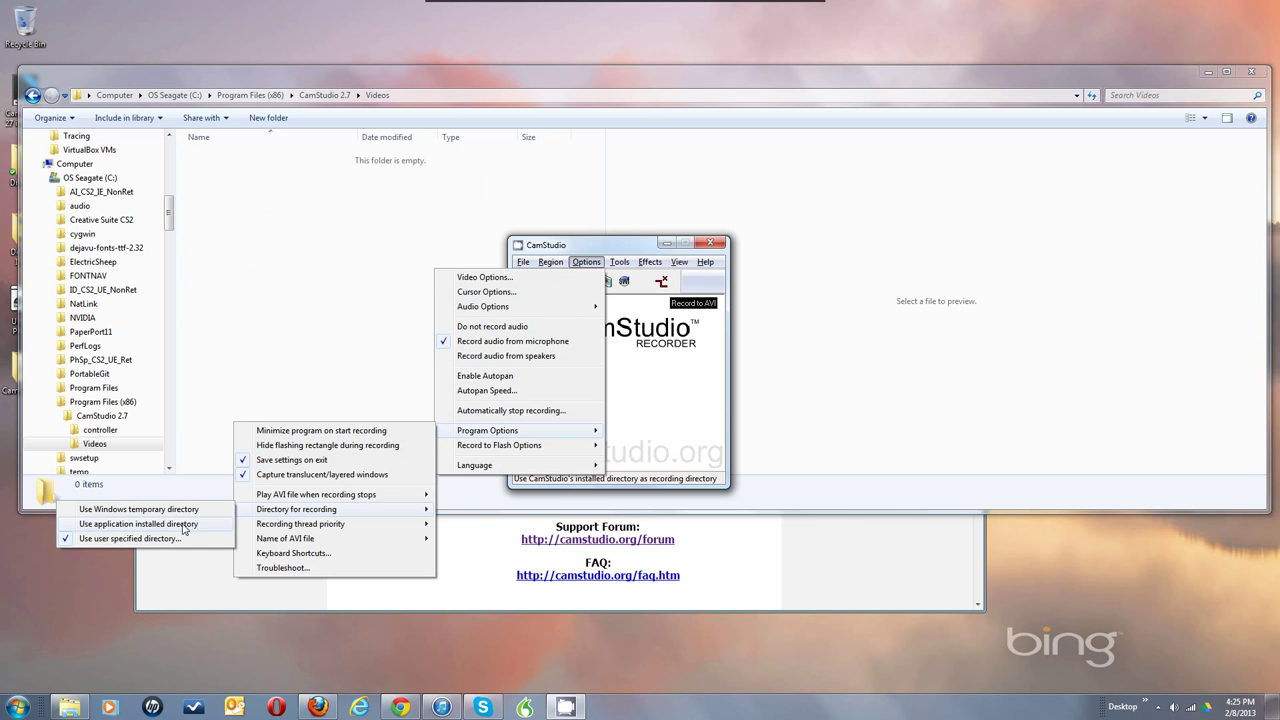
mouse_move(264, 541)
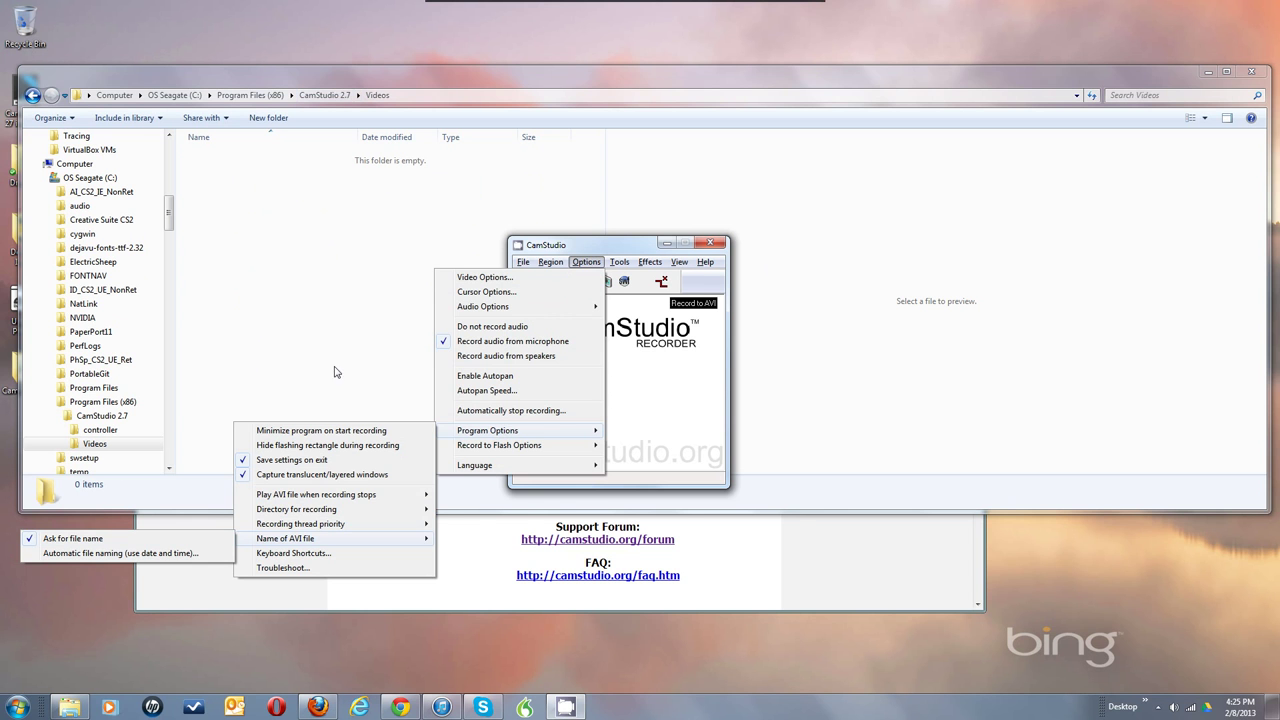
click(639, 400)
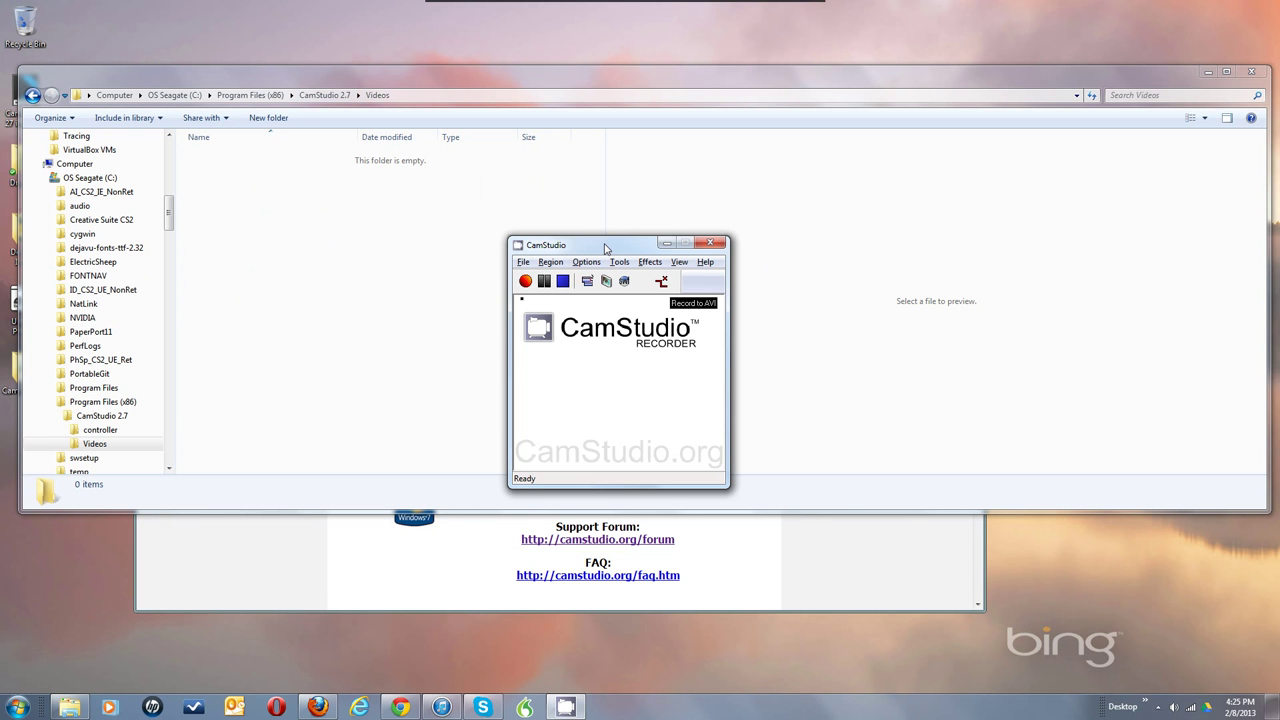
click(588, 263)
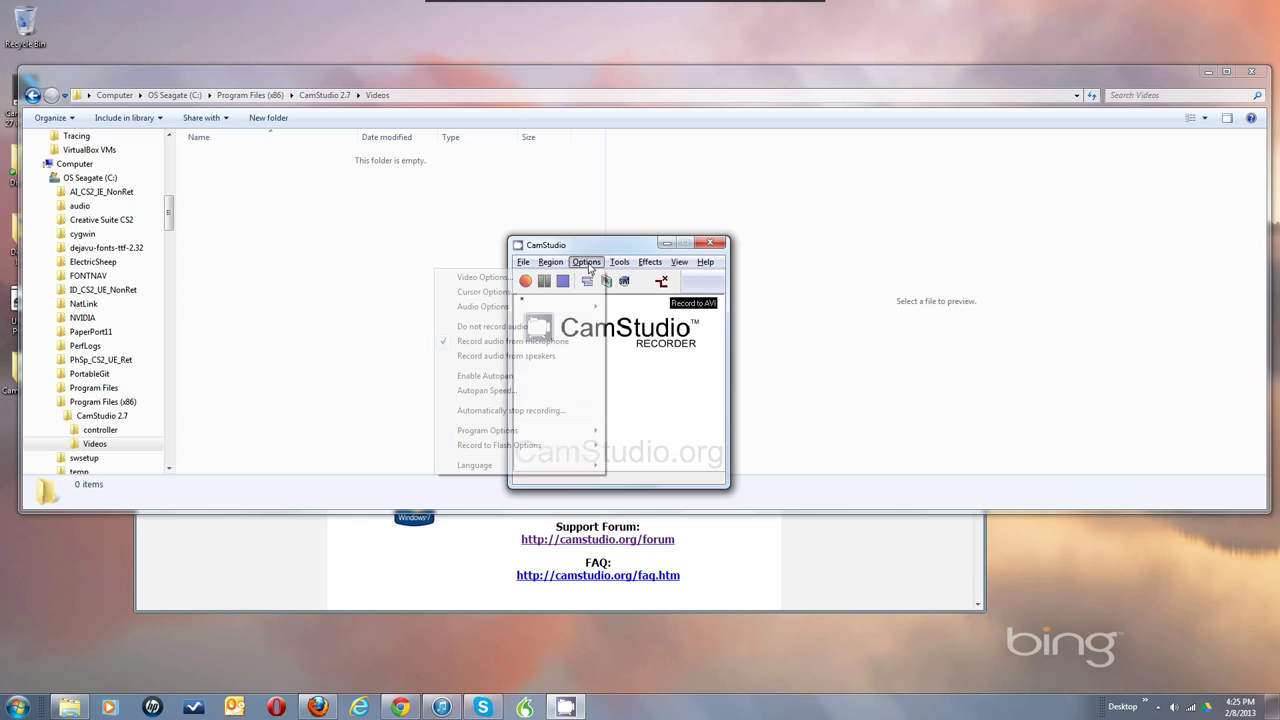
click(643, 362)
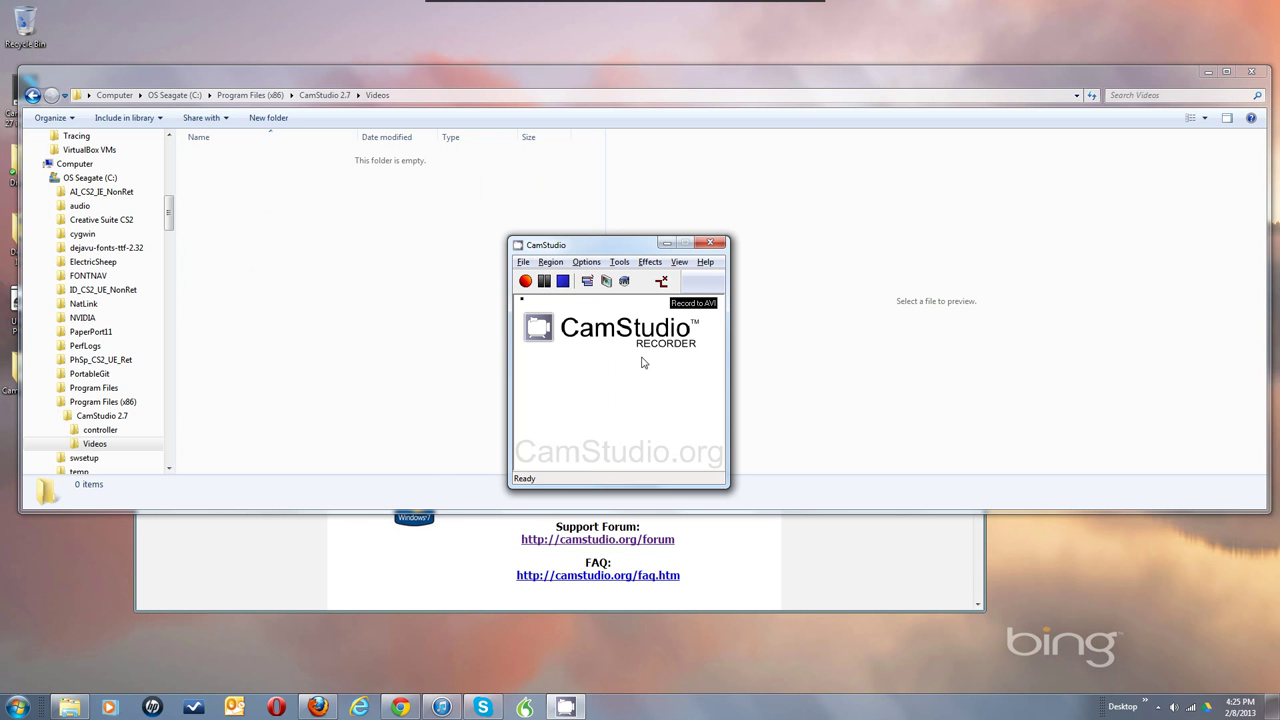
click(621, 263)
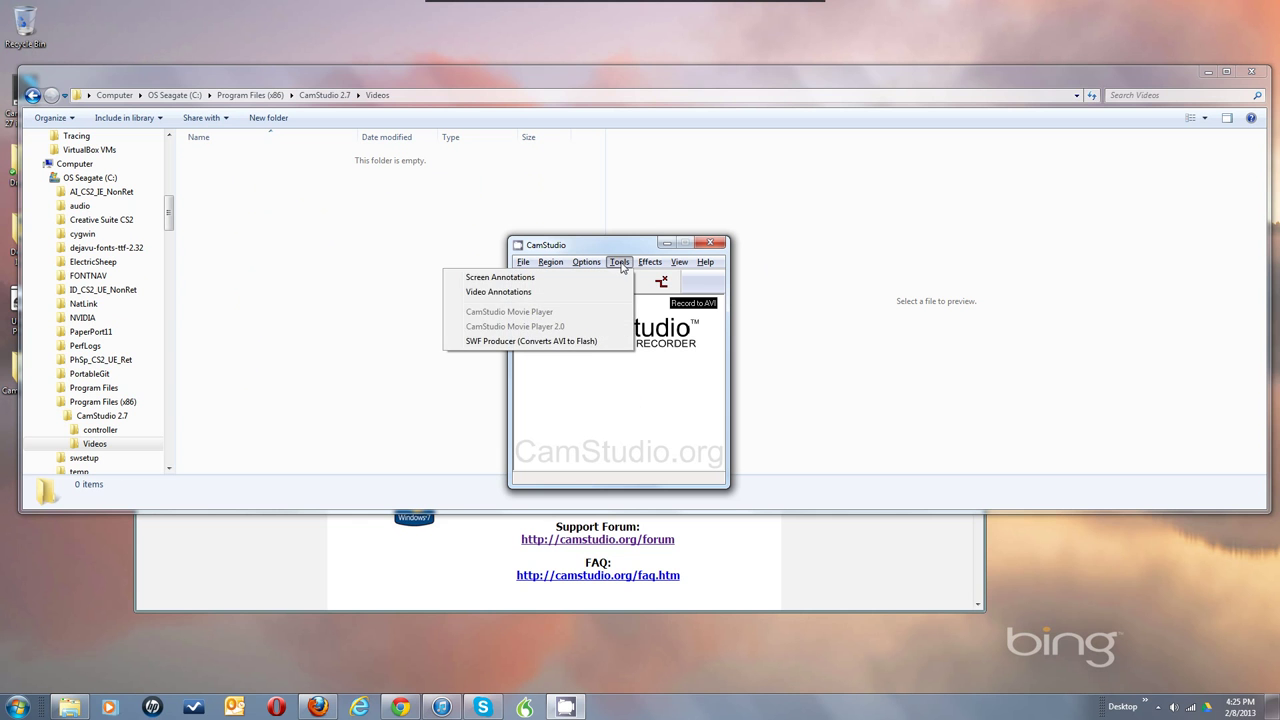
mouse_move(636, 264)
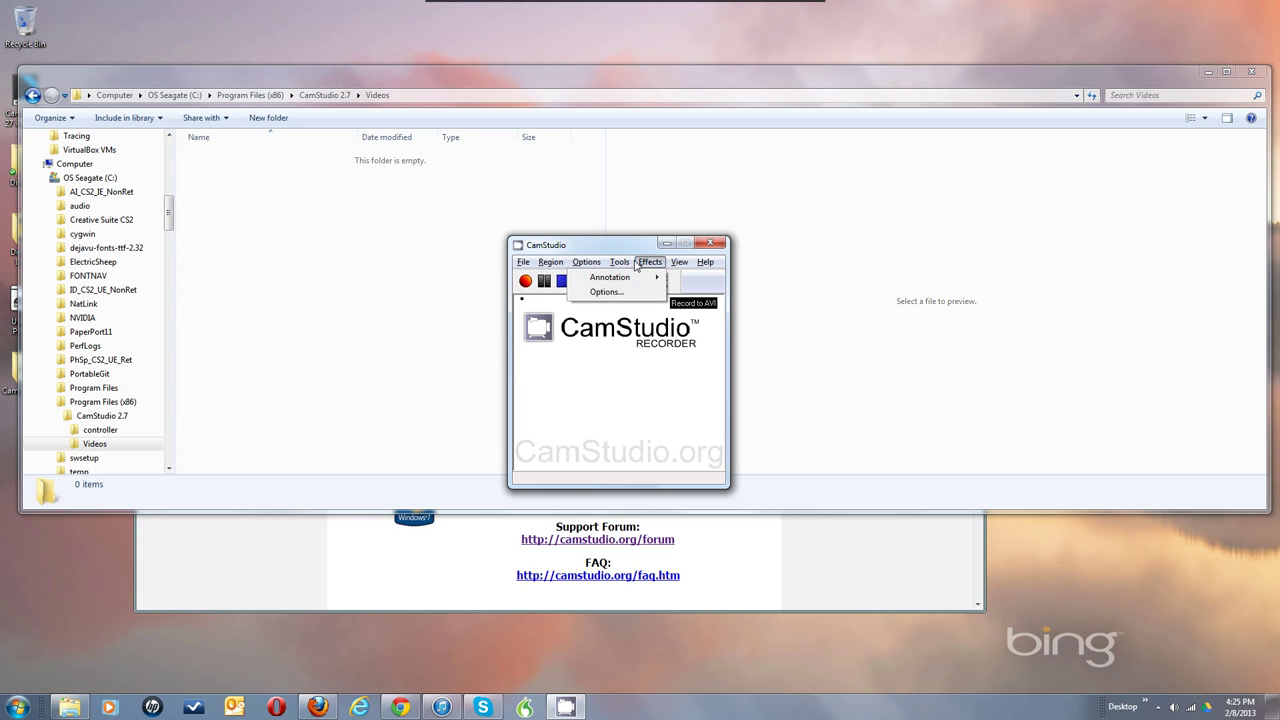
click(608, 246)
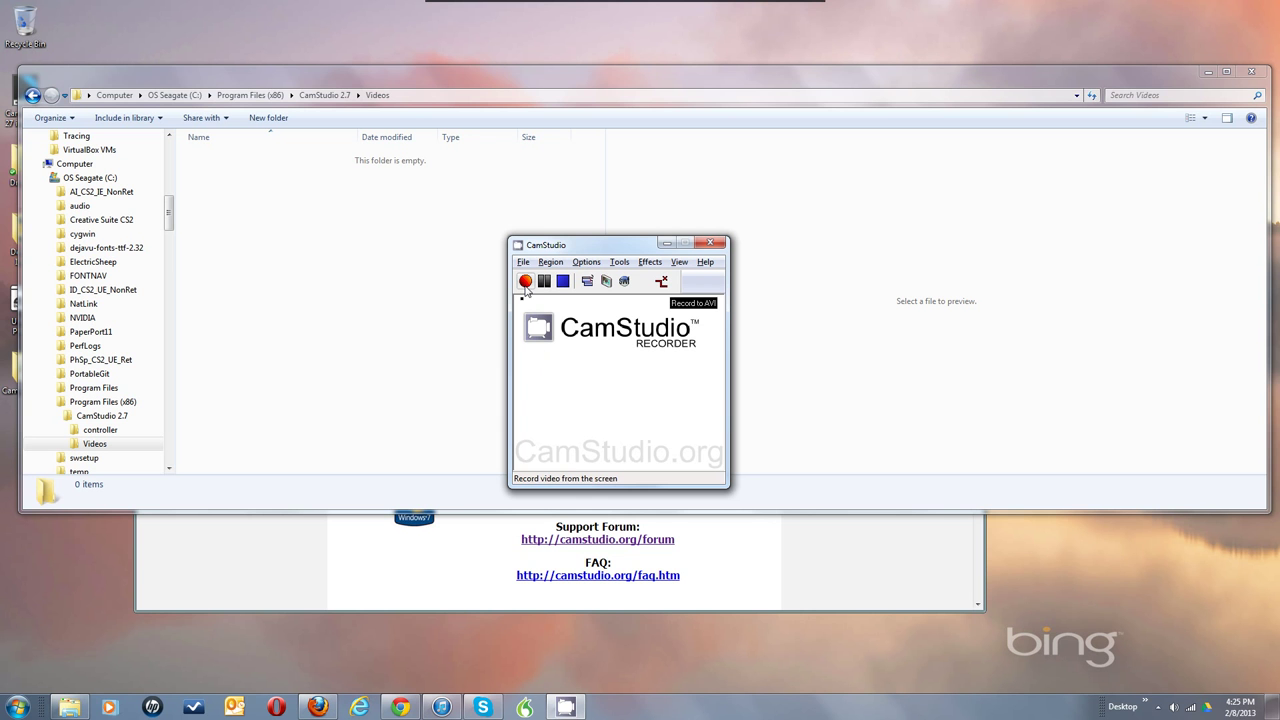
- Record a brief test clip, stop it, and cancel the Save AVI File dialog
click(525, 283)
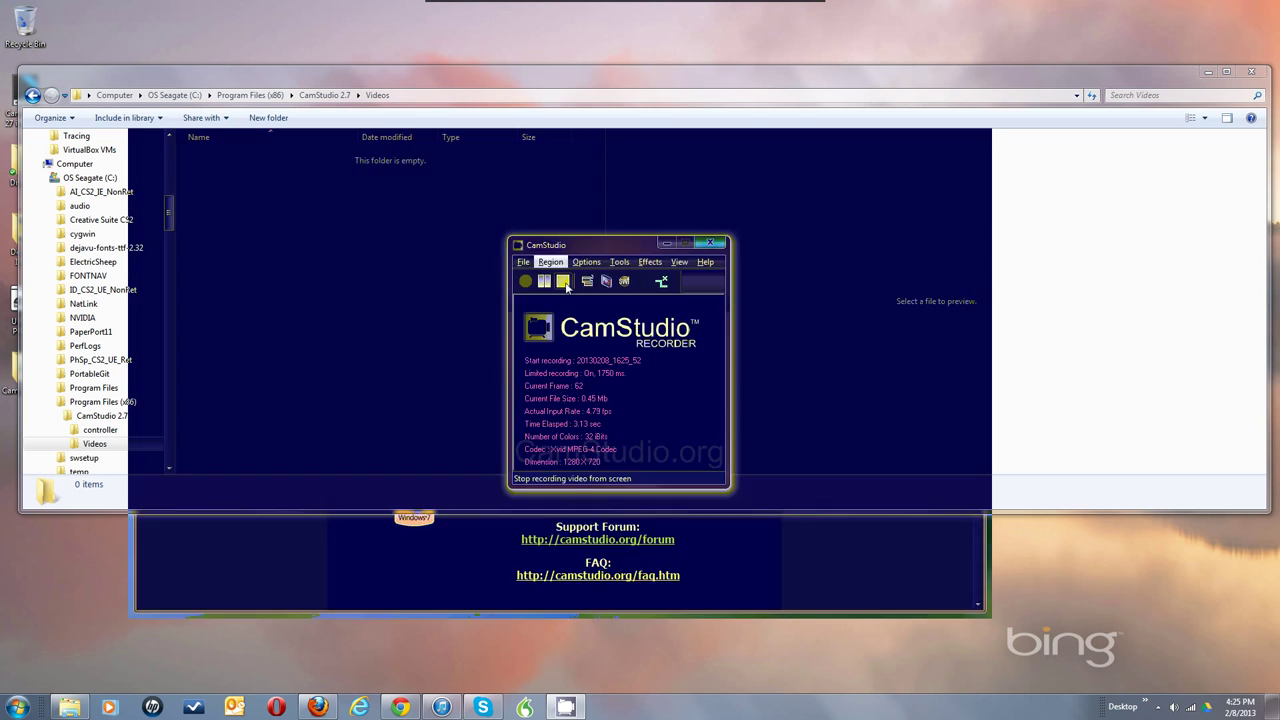
click(564, 282)
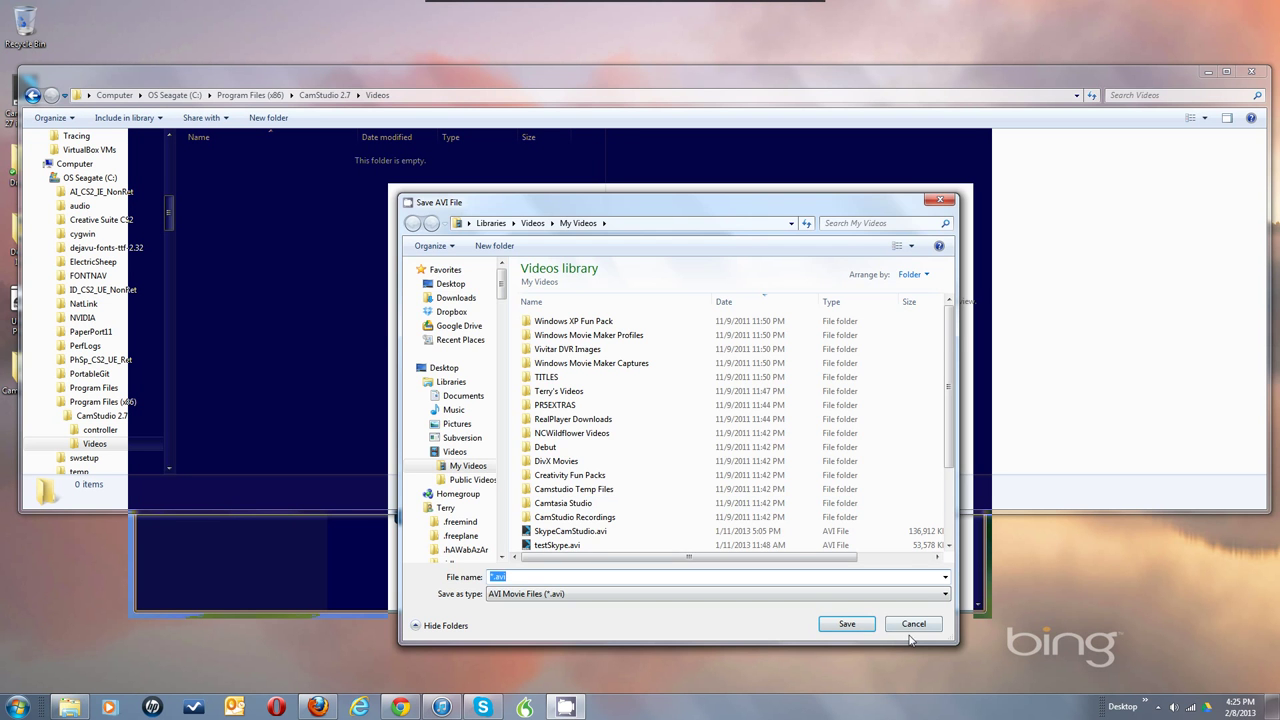
click(913, 624)
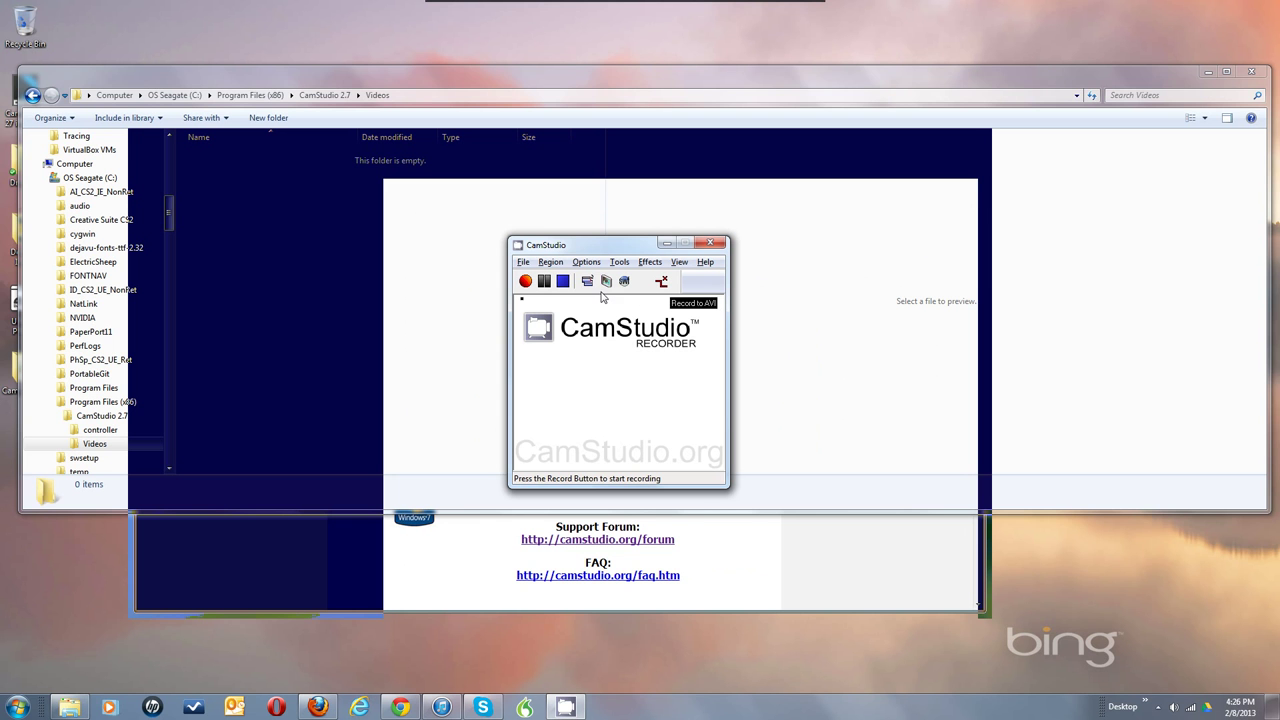
- Enable 'Hide flashing rectangle during recording' in Program Options
click(549, 264)
mouse_move(586, 263)
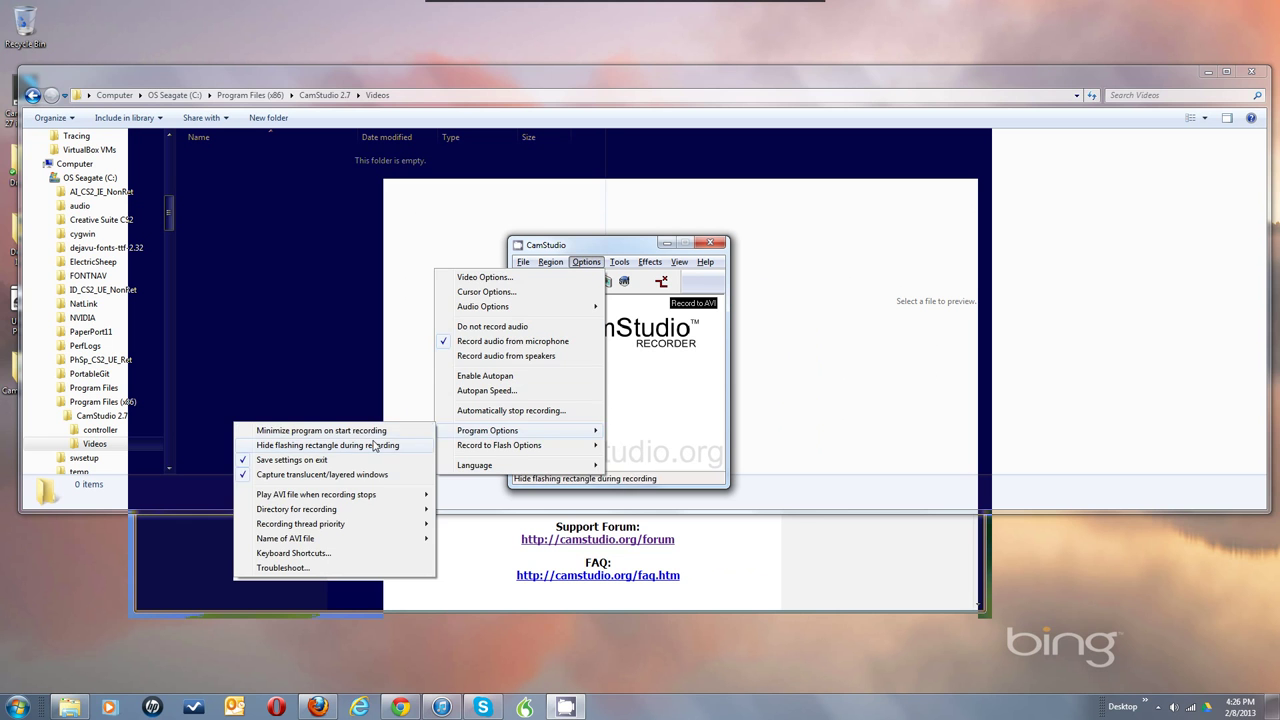
click(373, 446)
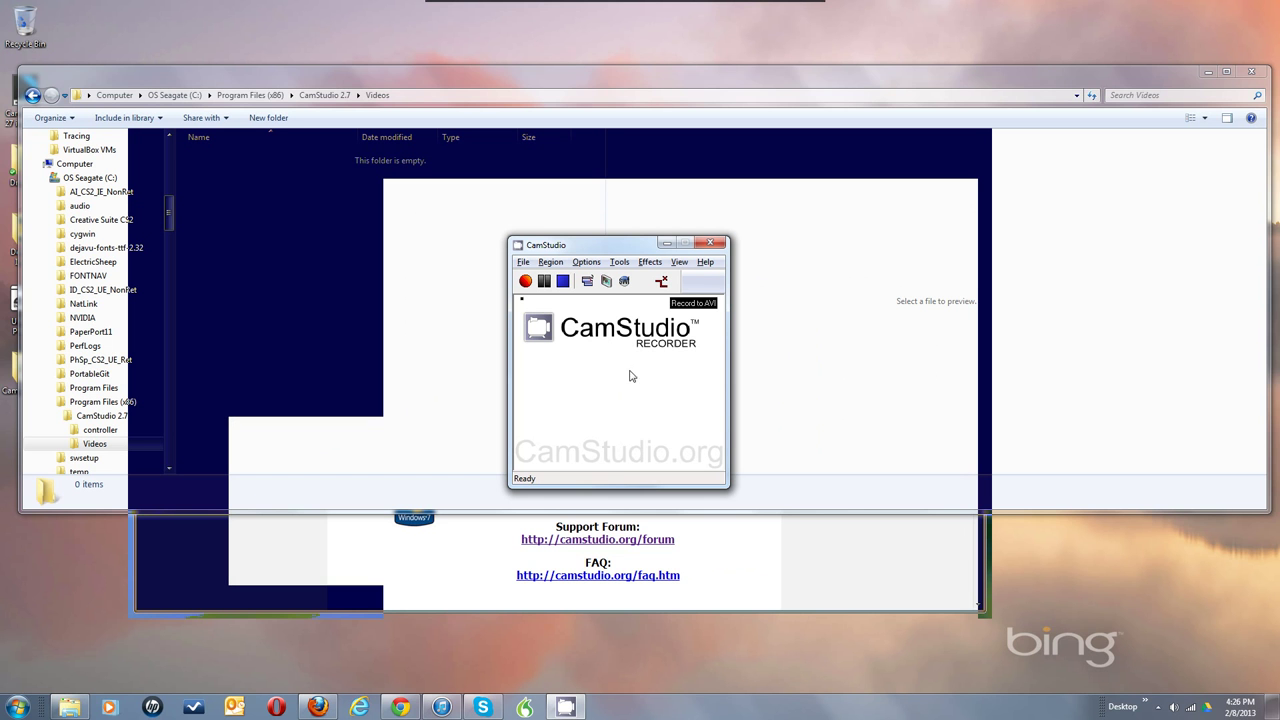
- Start a new recording, briefly open Options, then cancel the 'CamStudio Recorder has stopped working' report
click(527, 283)
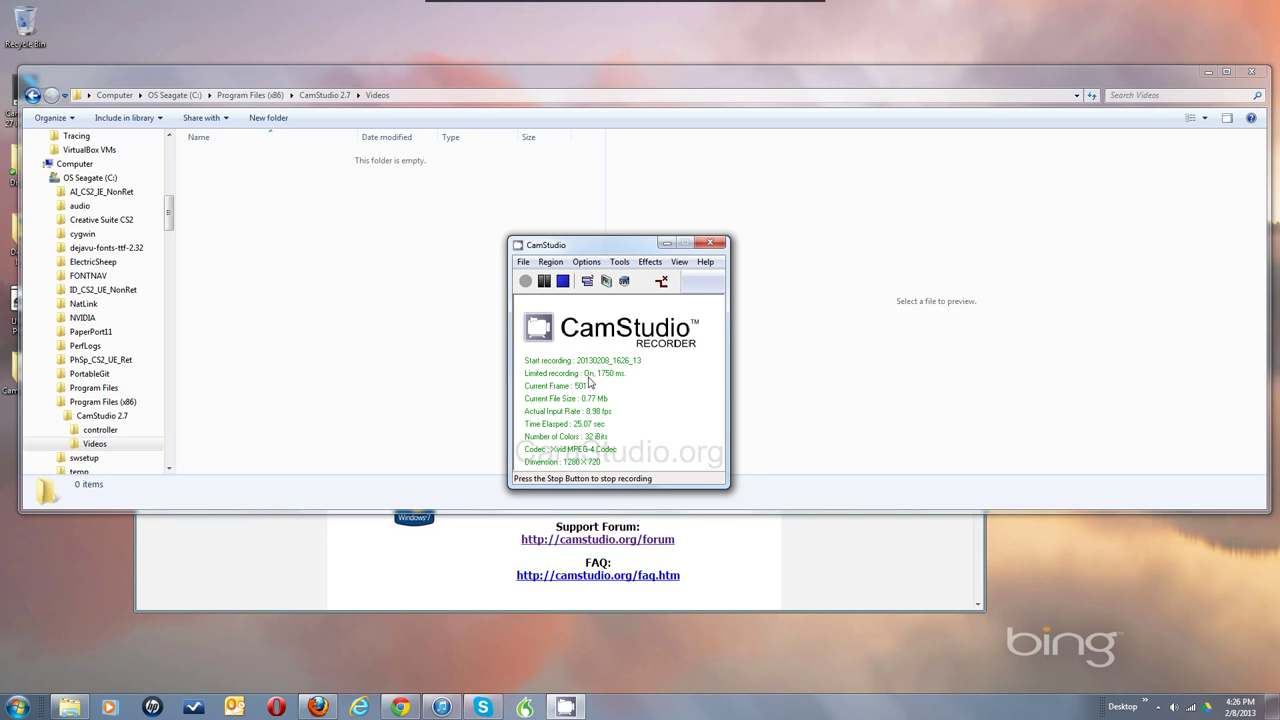
click(588, 263)
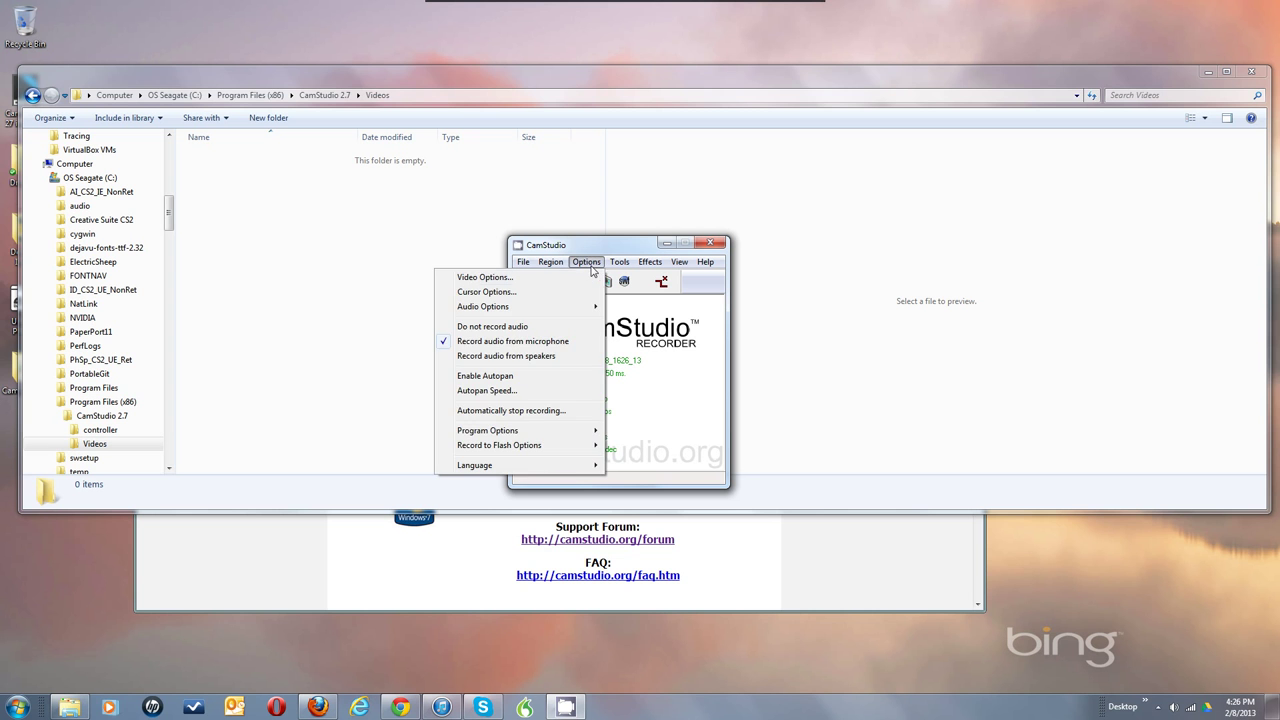
click(568, 286)
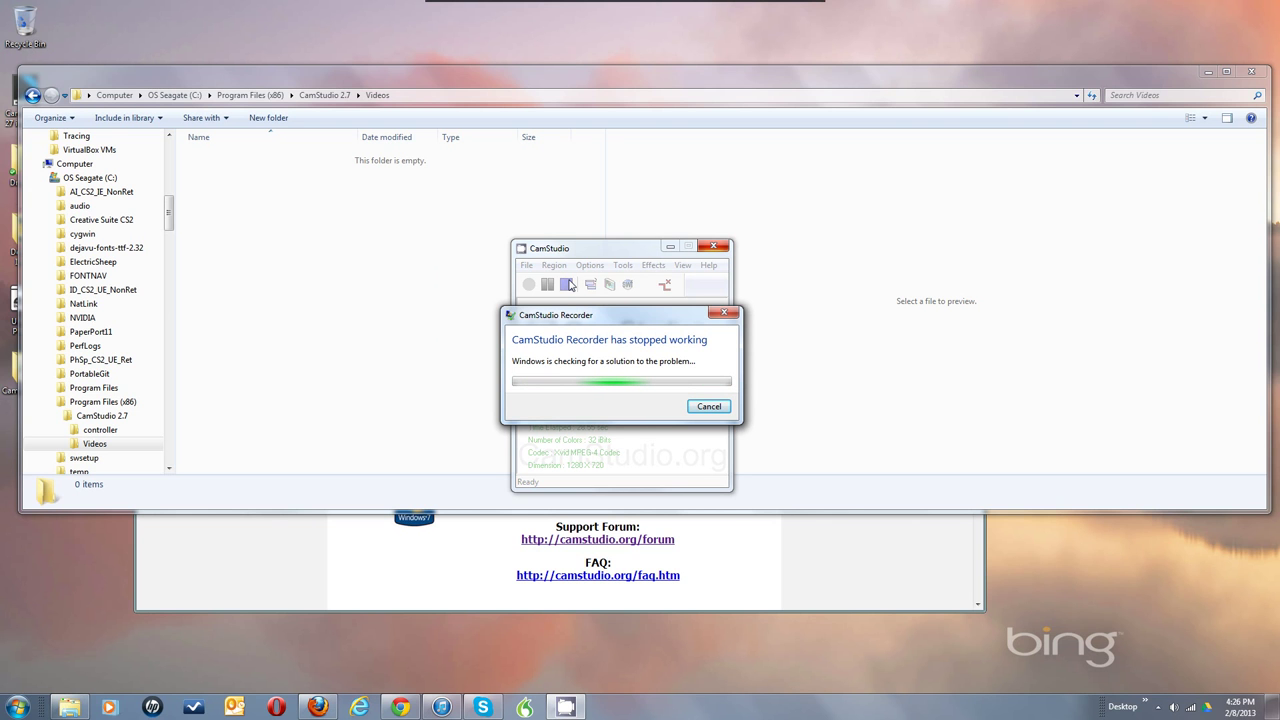
click(709, 406)
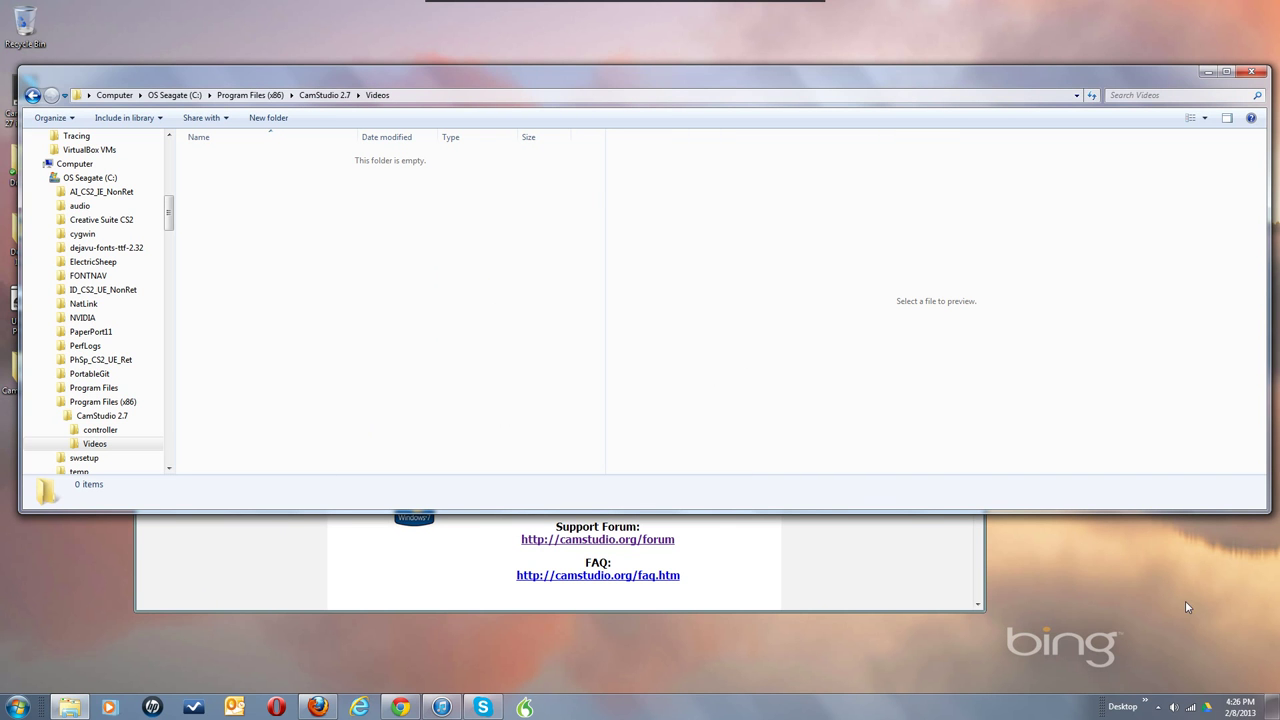
- Look for CamStudio in the hidden tray icons and Start menu, then bring the camstudio.org page forward
click(1158, 706)
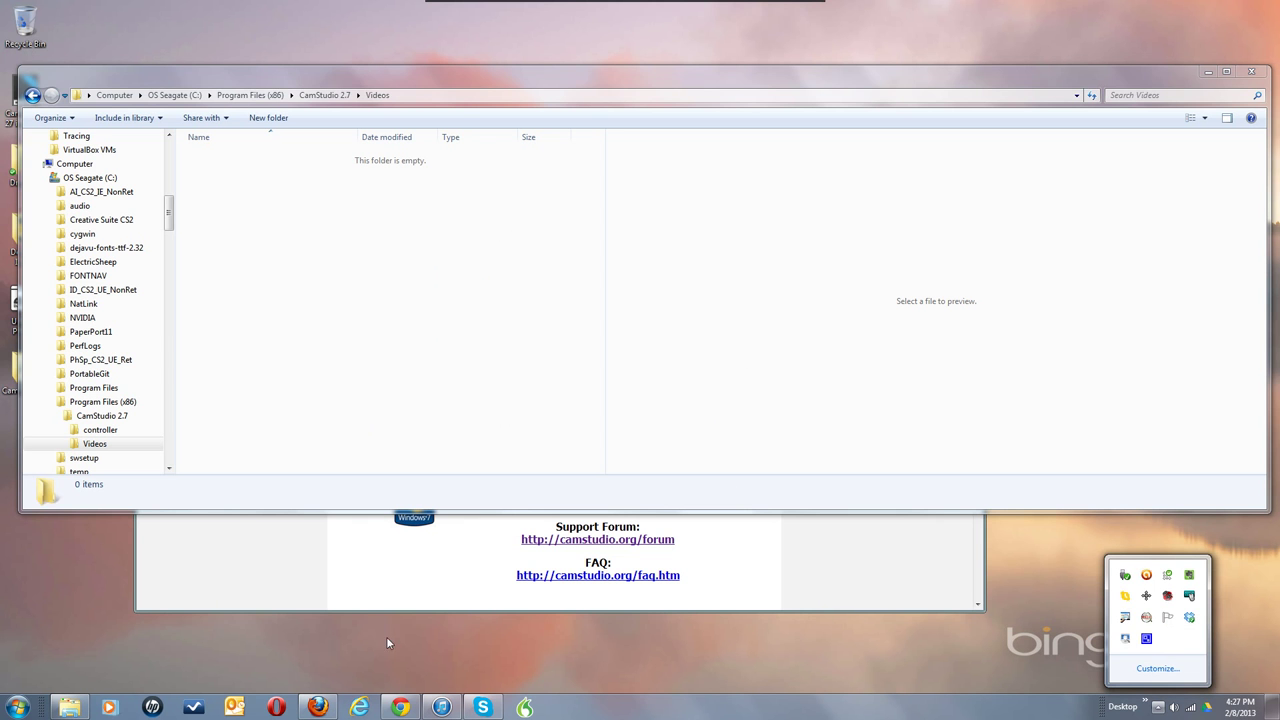
click(17, 707)
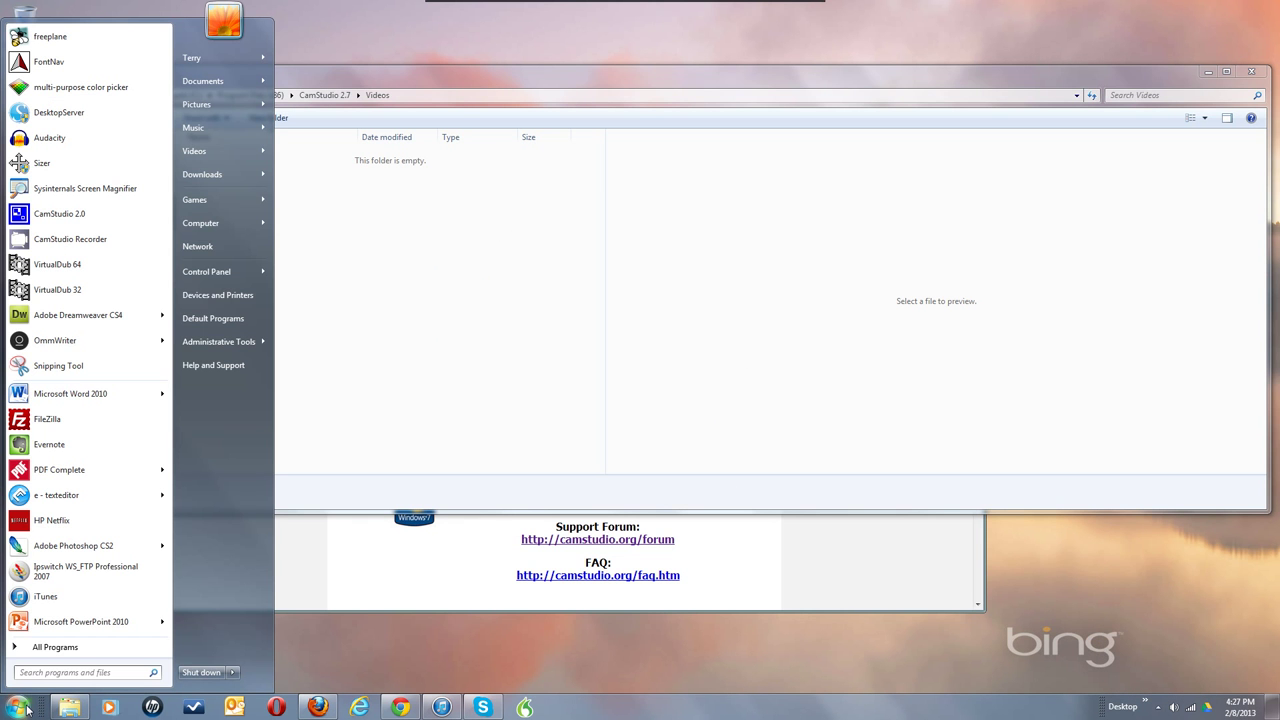
click(822, 579)
click(822, 579)
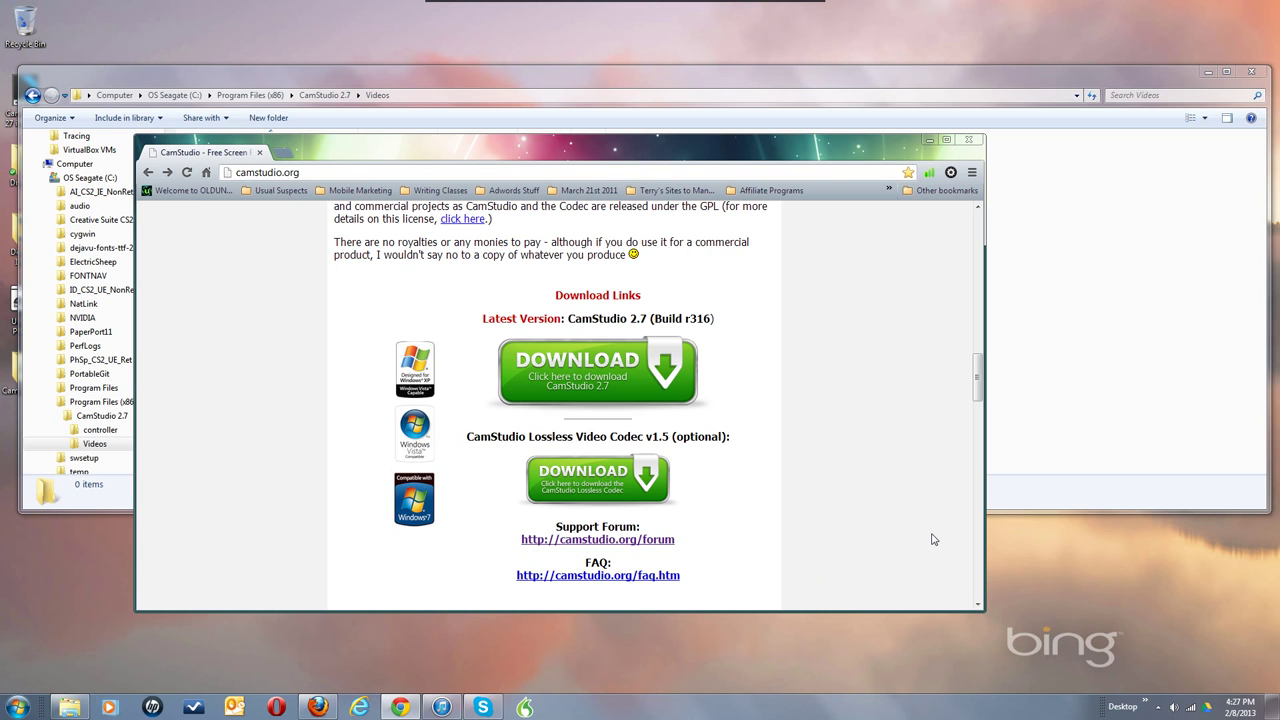